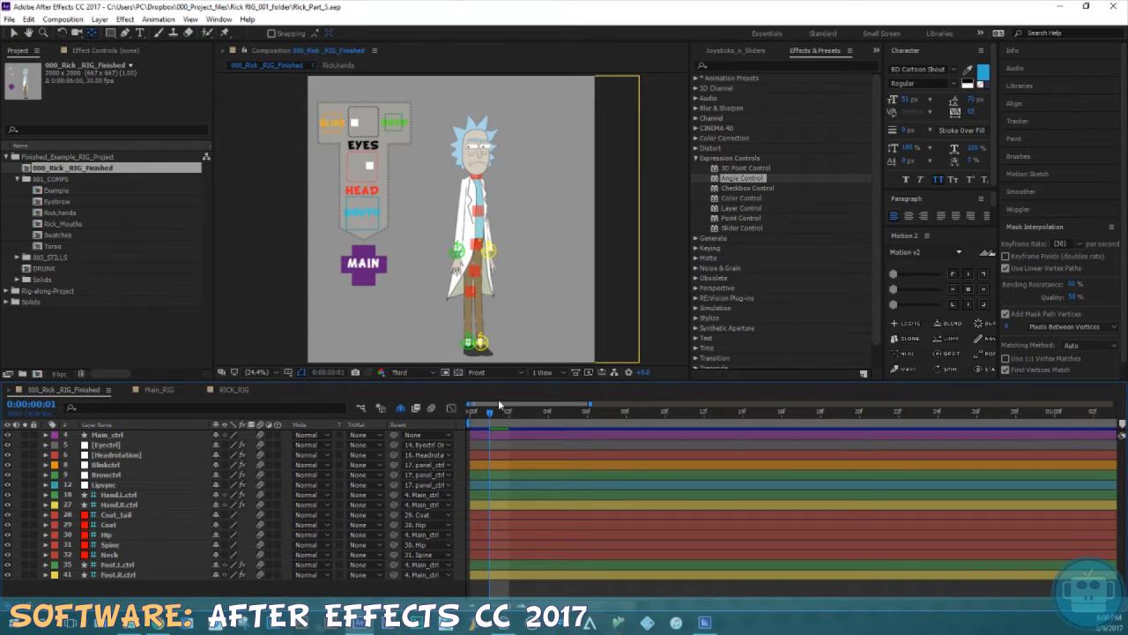
- Collapse the Finished_Example_RIG_Project folder and return to the 000_Rick _RIG_Finished composition
{"action": "key", "text": "v"}
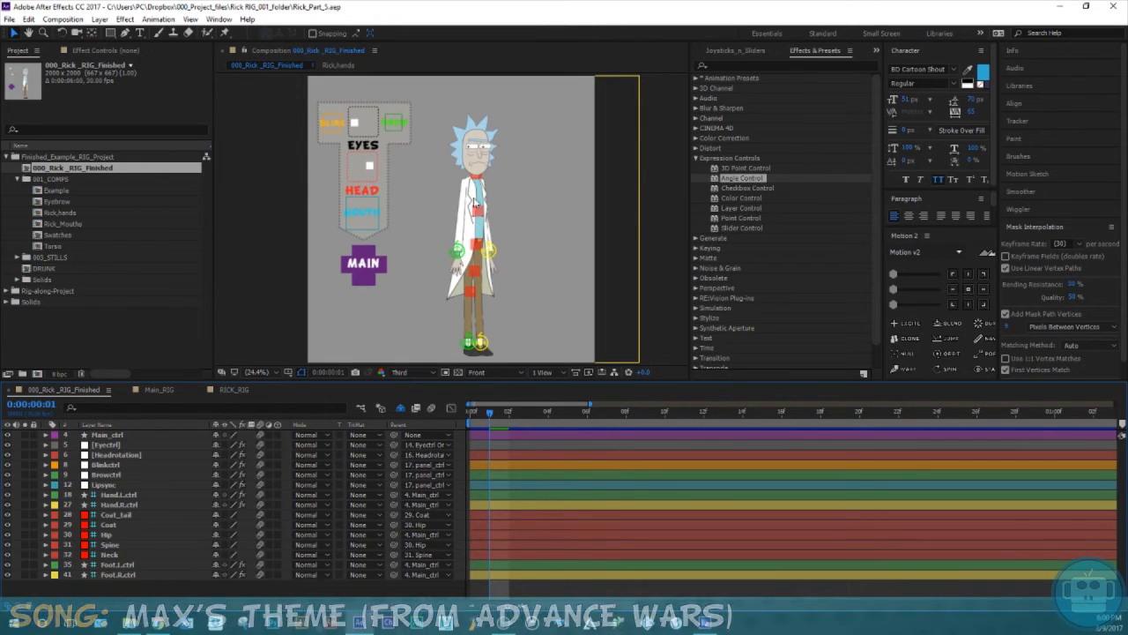
{"action": "left_click", "coordinate": [470, 349]}
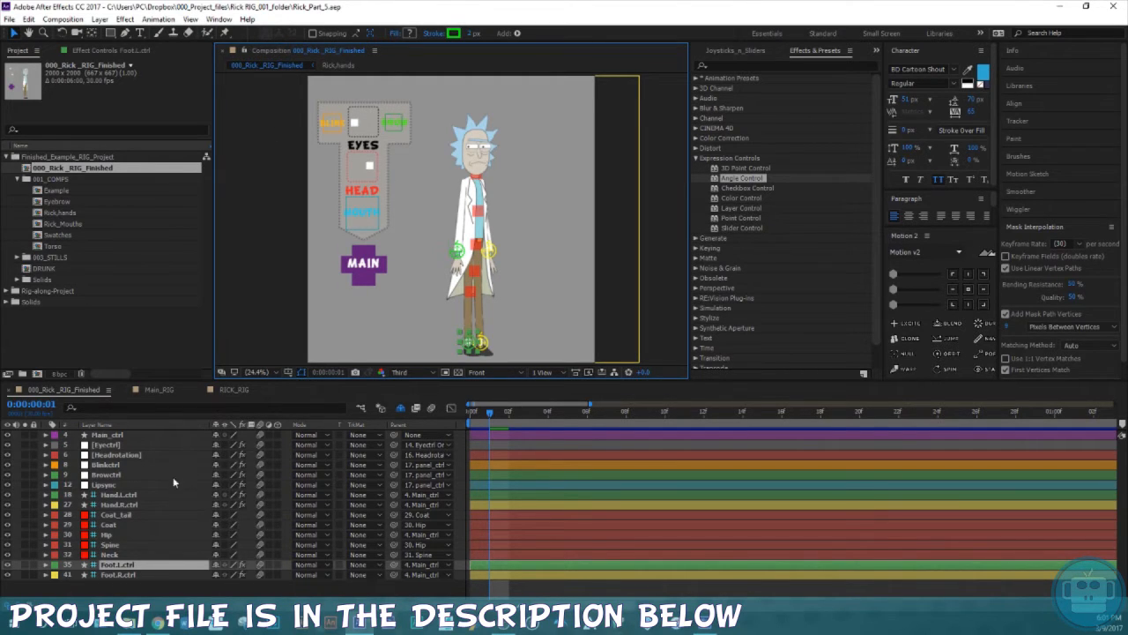
{"action": "left_click", "coordinate": [160, 391]}
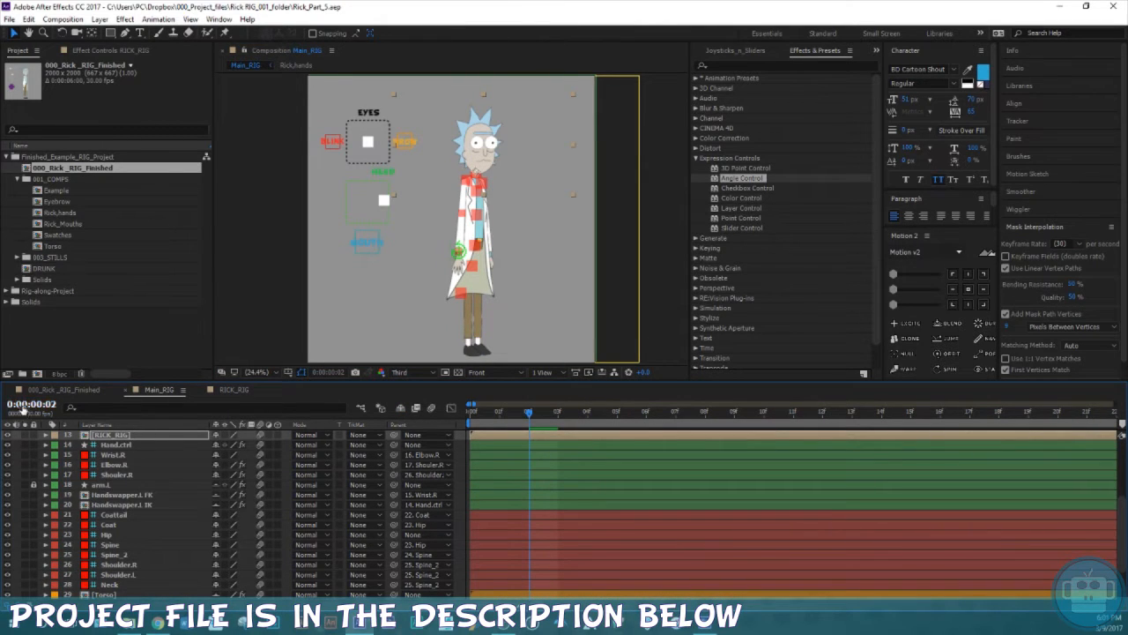
{"action": "left_click", "coordinate": [7, 158]}
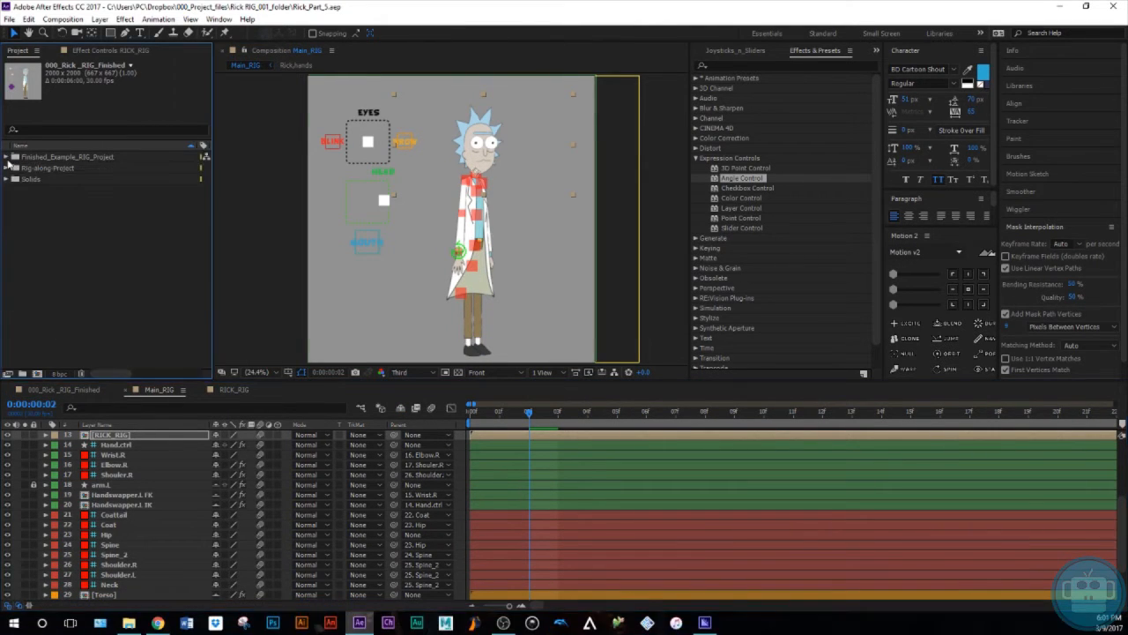
{"action": "left_click", "coordinate": [56, 390]}
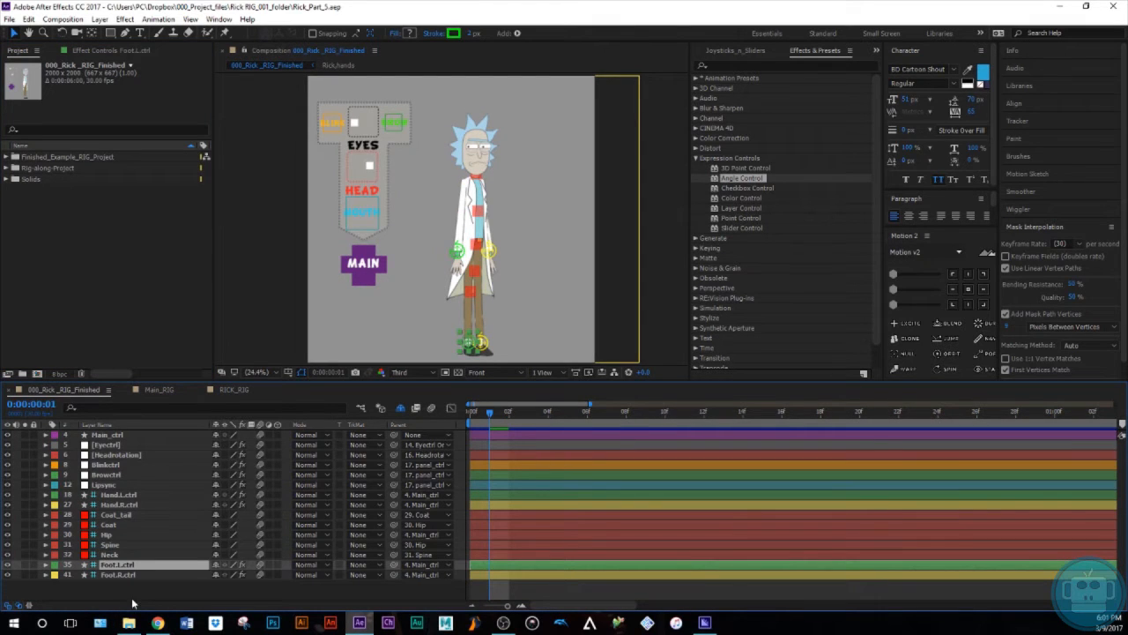
- Try out the Foot.L.ctrl control by moving the foot upward, and undo the move
{"action": "scroll", "coordinate": [464, 238], "scroll_direction": "up", "scroll_amount": 1}
{"action": "key", "text": "space"}
{"action": "left_click_drag", "start_coordinate": [459, 289], "coordinate": [454, 224]}
{"action": "scroll", "coordinate": [467, 226], "scroll_direction": "up", "scroll_amount": 2}
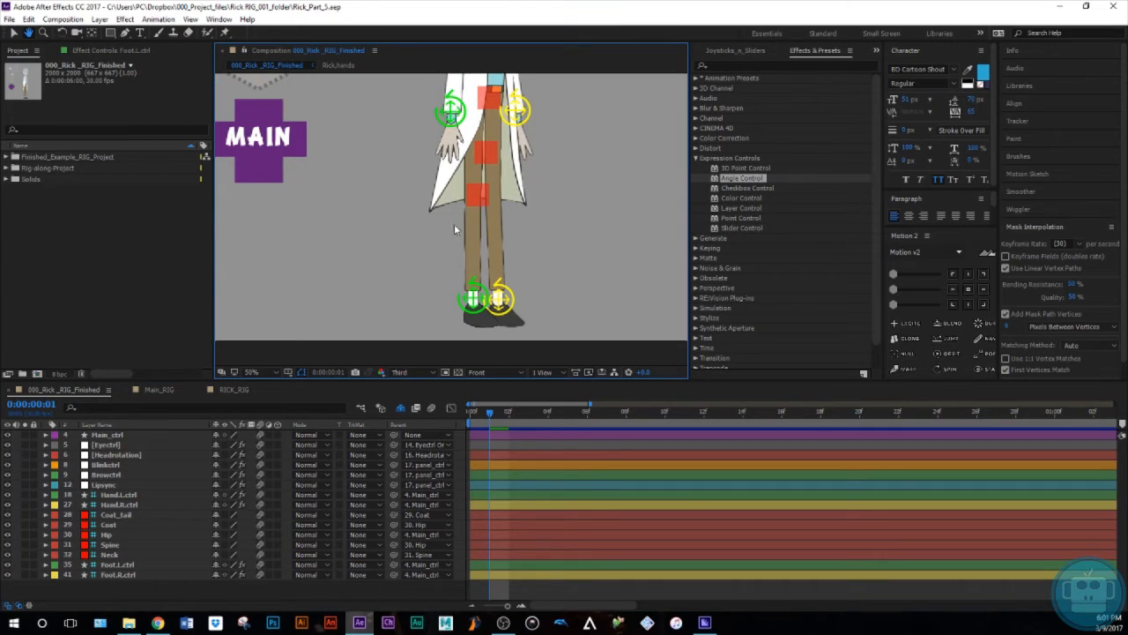
{"action": "left_click", "coordinate": [142, 564]}
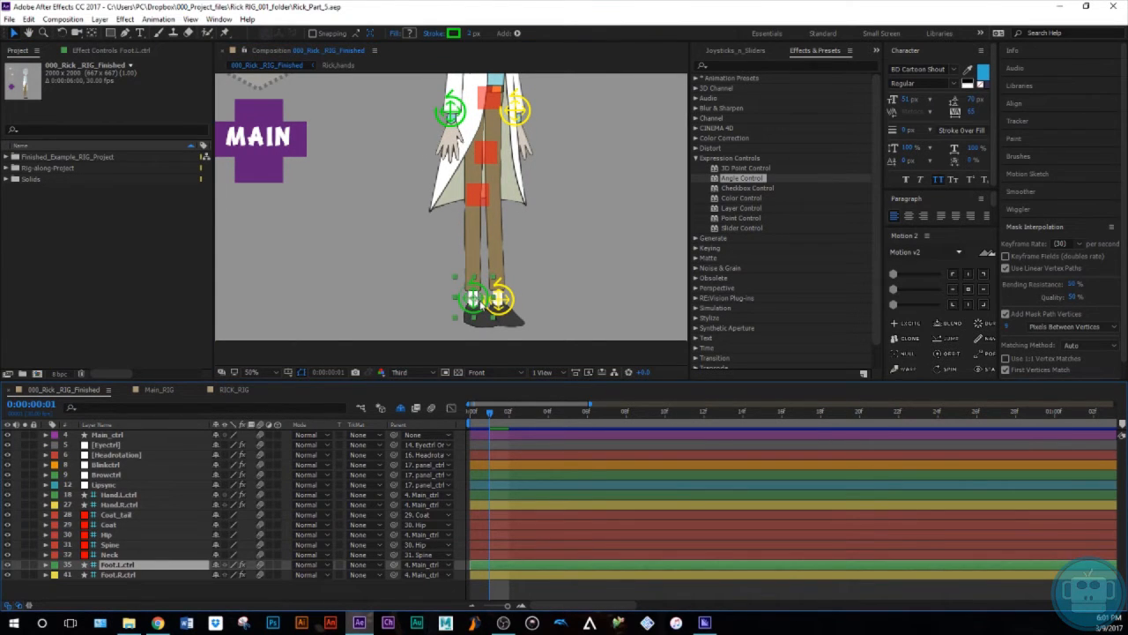
{"action": "left_click_drag", "start_coordinate": [474, 307], "coordinate": [485, 253]}
{"action": "key", "text": "ctrl+z"}
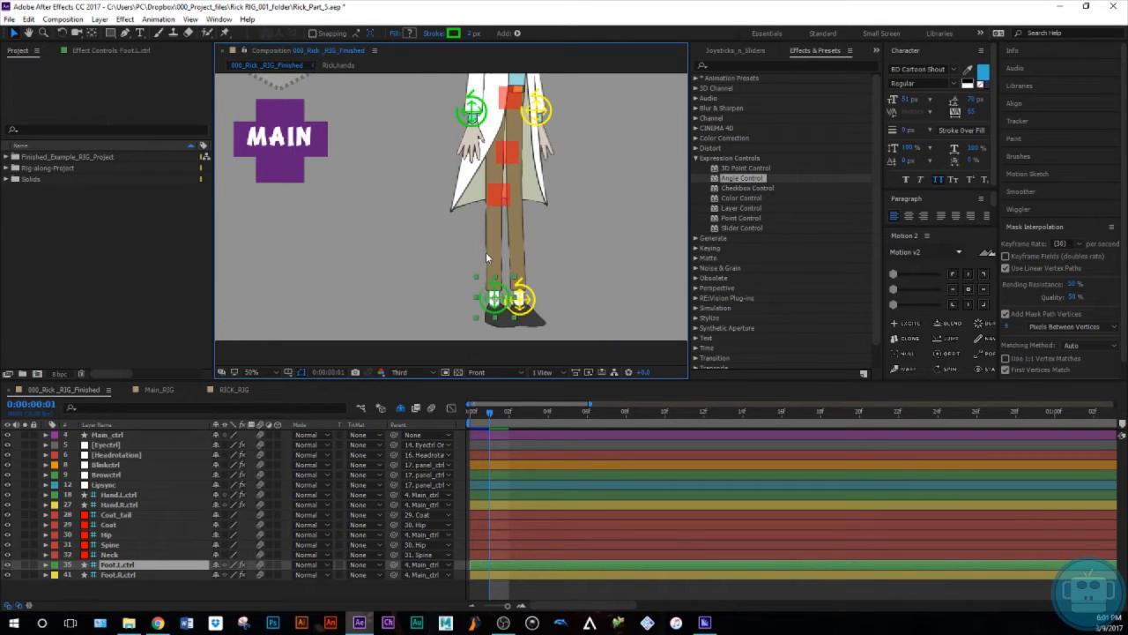
- Fit the whole composition in view and try moving the character with the Main_ctrl control
{"action": "left_click", "coordinate": [252, 372]}
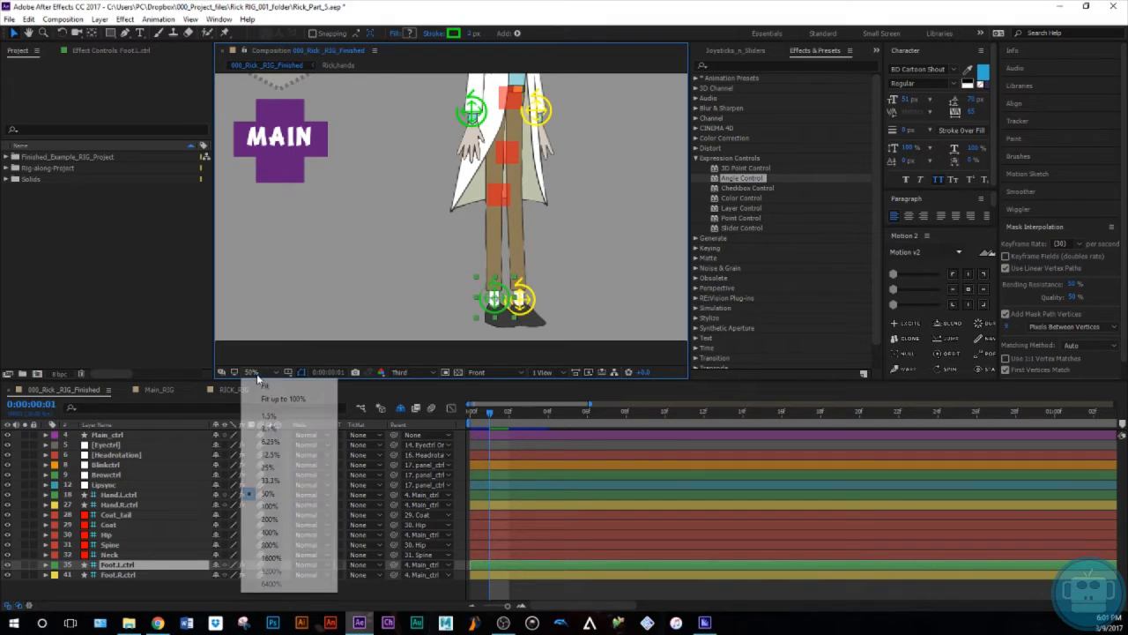
{"action": "left_click", "coordinate": [265, 400]}
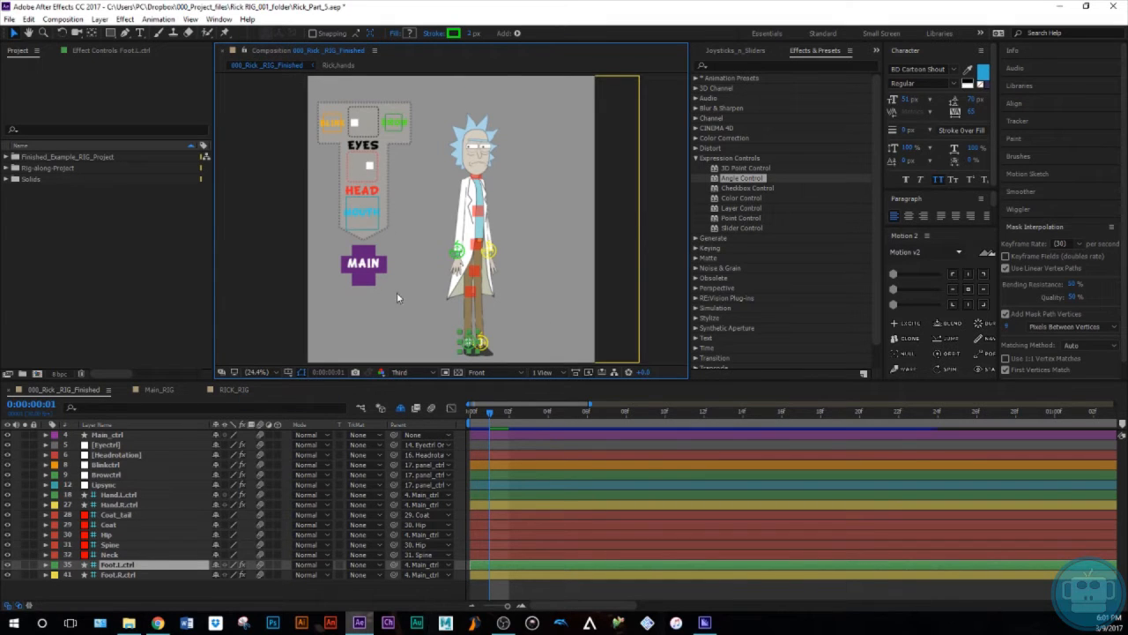
{"action": "left_click", "coordinate": [367, 286]}
{"action": "mouse_move", "coordinate": [365, 273]}
{"action": "left_mouse_down"}
{"action": "mouse_move", "coordinate": [399, 279]}
{"action": "mouse_move", "coordinate": [388, 273]}
{"action": "mouse_move", "coordinate": [396, 266]}
{"action": "mouse_move", "coordinate": [377, 271]}
{"action": "left_mouse_up"}
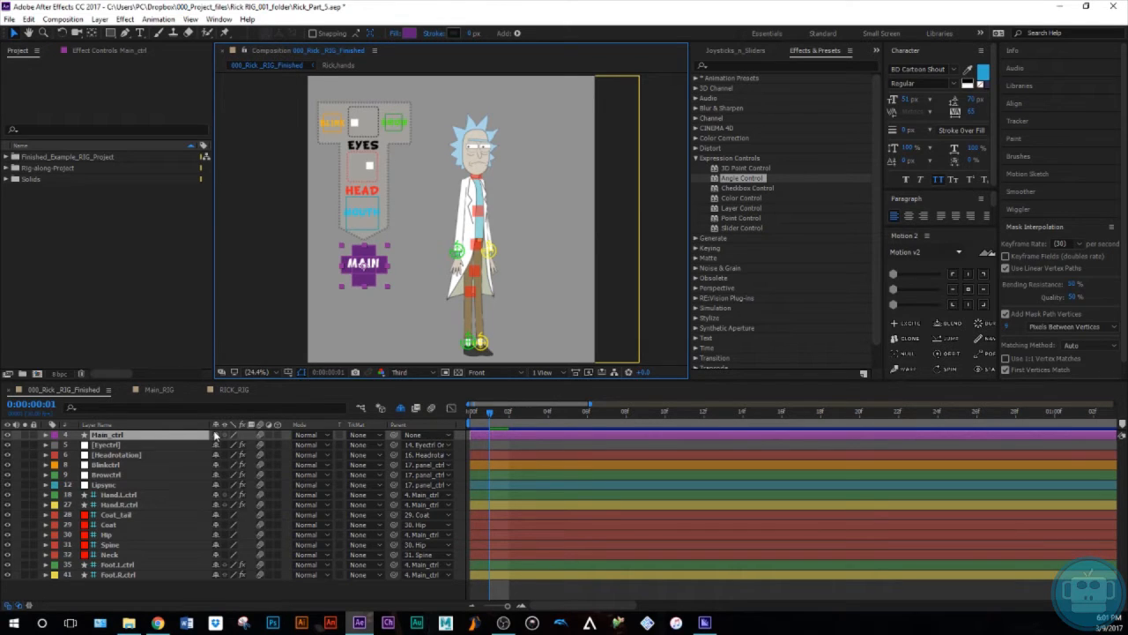
- Glance at the RICK_RIG and Main_RIG compositions and close the 000_Rick _RIG_Finished composition
{"action": "left_click", "coordinate": [235, 390]}
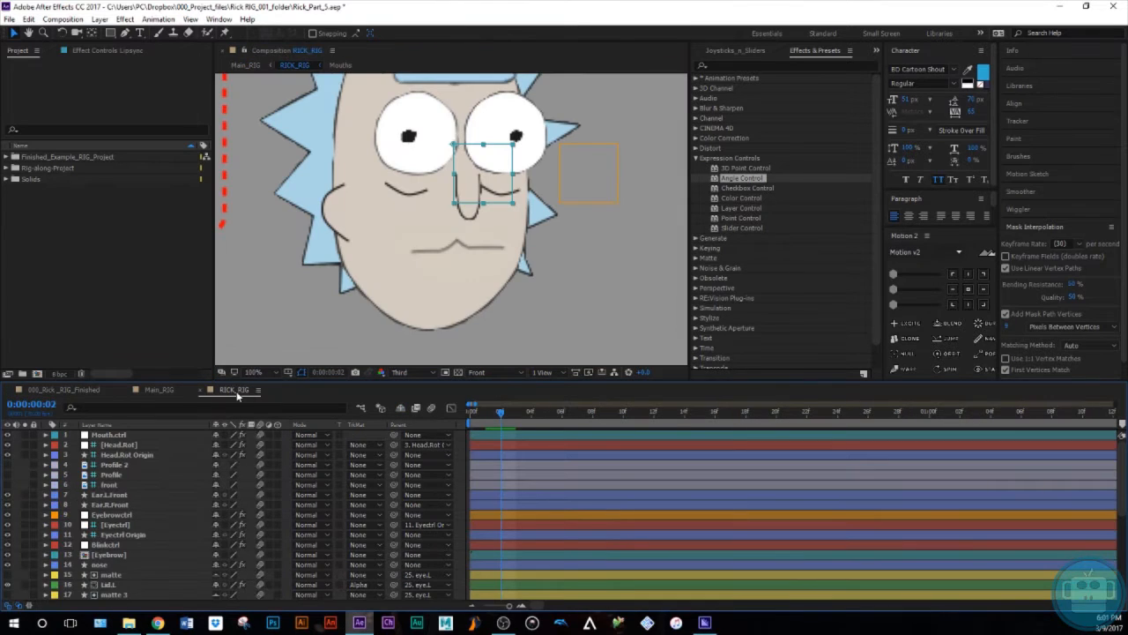
{"action": "left_click", "coordinate": [157, 389]}
{"action": "left_click", "coordinate": [29, 390]}
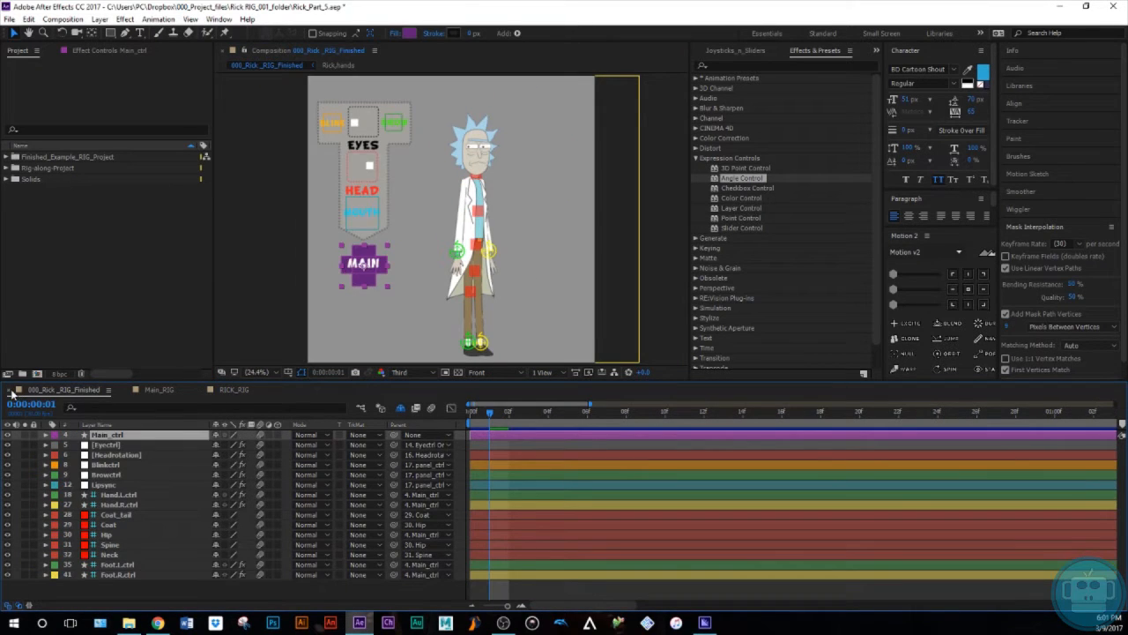
{"action": "left_click", "coordinate": [11, 389]}
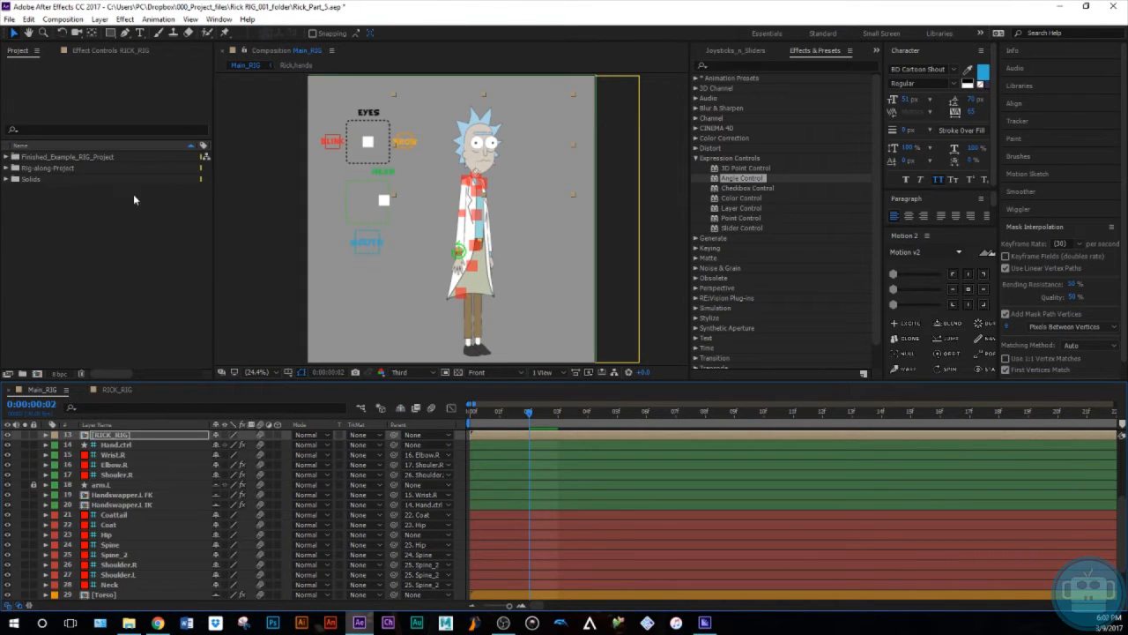
- Select the Main_RIG composition in the Rig-along-Project folder and save the project
{"action": "left_click", "coordinate": [8, 169]}
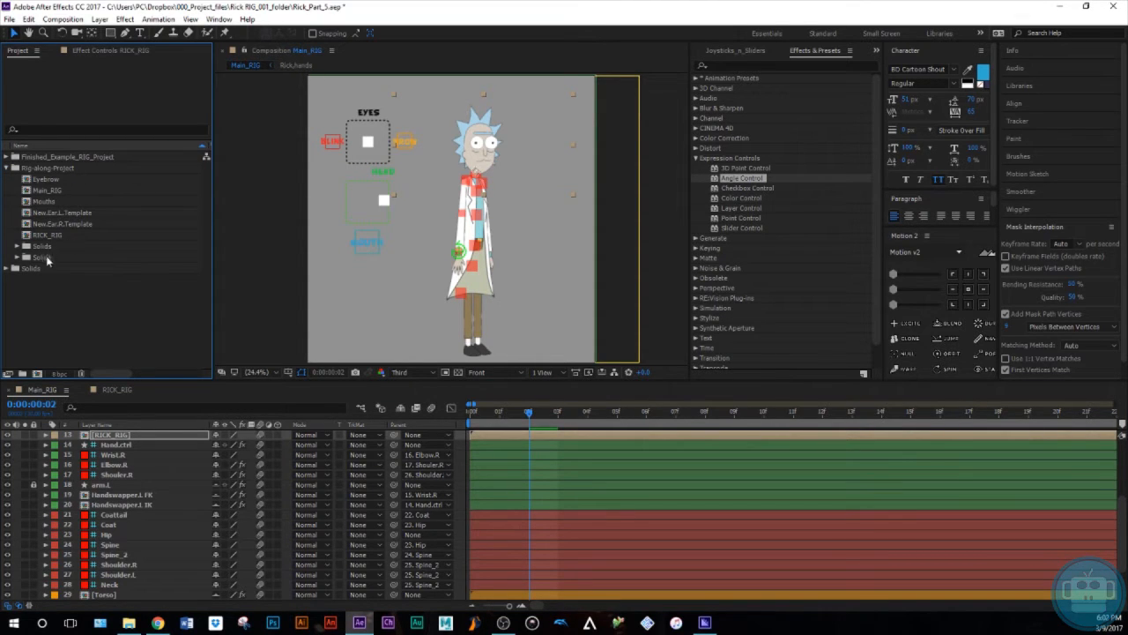
{"action": "left_click", "coordinate": [48, 193]}
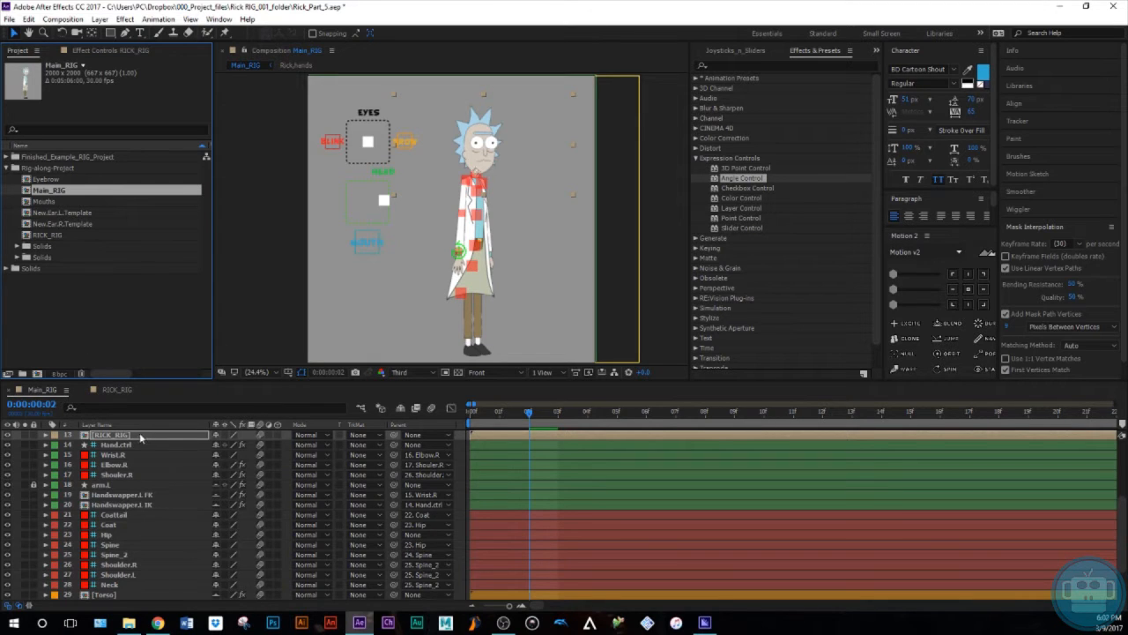
{"action": "scroll", "coordinate": [158, 502], "scroll_direction": "down", "scroll_amount": 3}
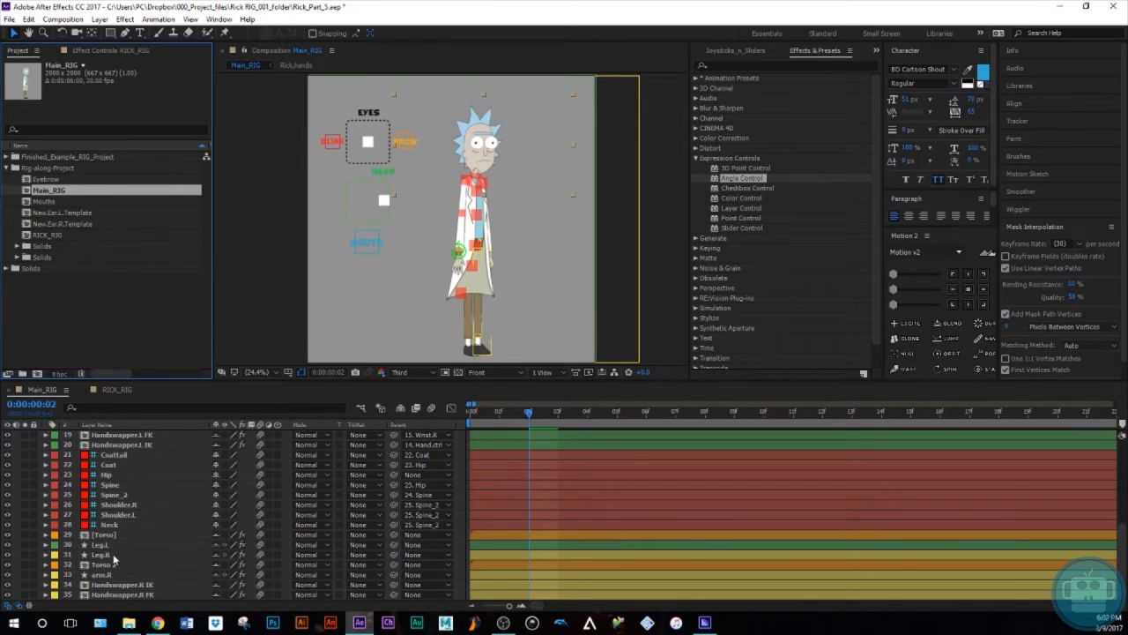
{"action": "scroll", "coordinate": [114, 551], "scroll_direction": "up", "scroll_amount": 4}
{"action": "scroll", "coordinate": [140, 482], "scroll_direction": "up", "scroll_amount": 3}
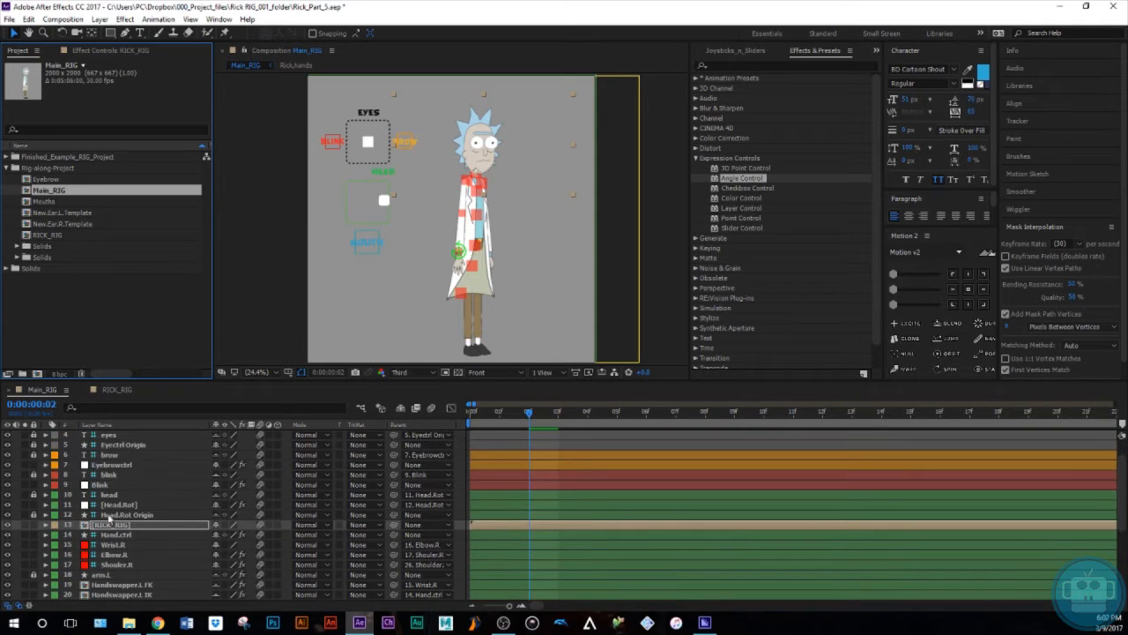
{"action": "scroll", "coordinate": [109, 520], "scroll_direction": "down", "scroll_amount": 5}
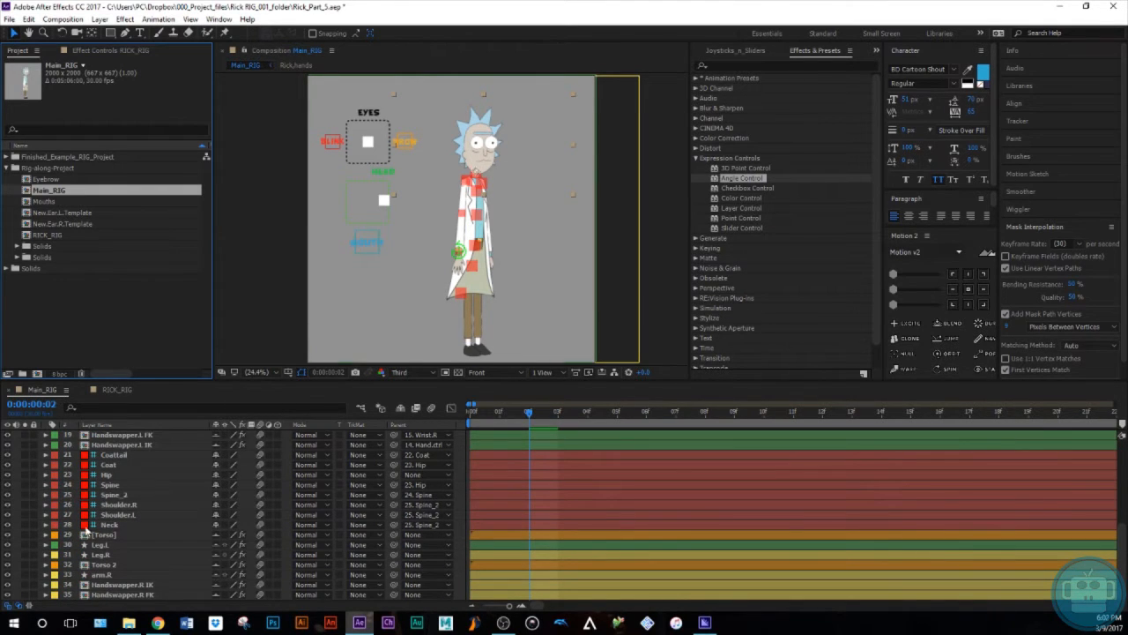
{"action": "key", "text": "ctrl+s"}
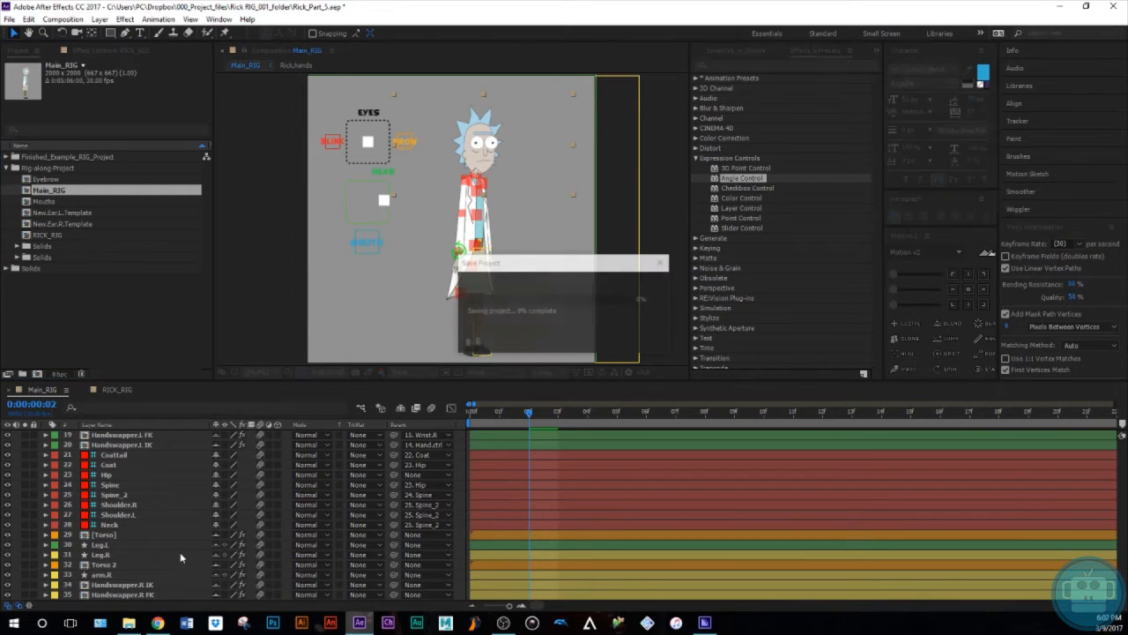
- Delete the Torso 2 layer below Leg.R in the Main_RIG composition
{"action": "scroll", "coordinate": [457, 276], "scroll_direction": "up", "scroll_amount": 1}
{"action": "left_click_drag", "start_coordinate": [468, 290], "coordinate": [451, 260]}
{"action": "scroll", "coordinate": [451, 260], "scroll_direction": "up", "scroll_amount": 2}
{"action": "left_click_drag", "start_coordinate": [469, 359], "coordinate": [470, 266]}
{"action": "scroll", "coordinate": [476, 256], "scroll_direction": "down", "scroll_amount": 2}
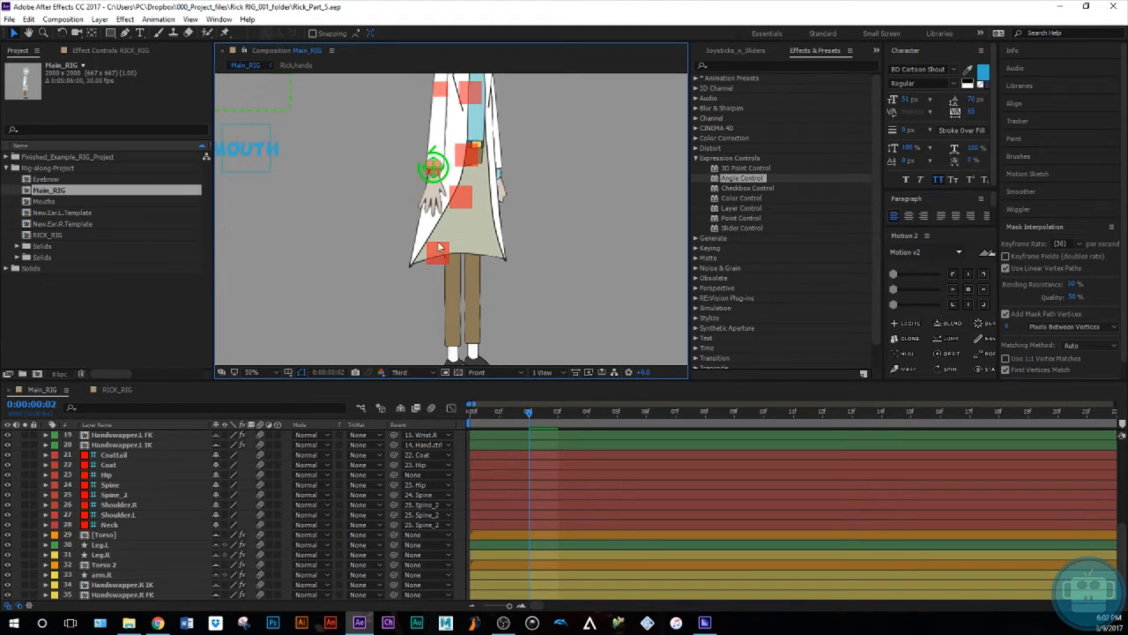
{"action": "left_click", "coordinate": [96, 567]}
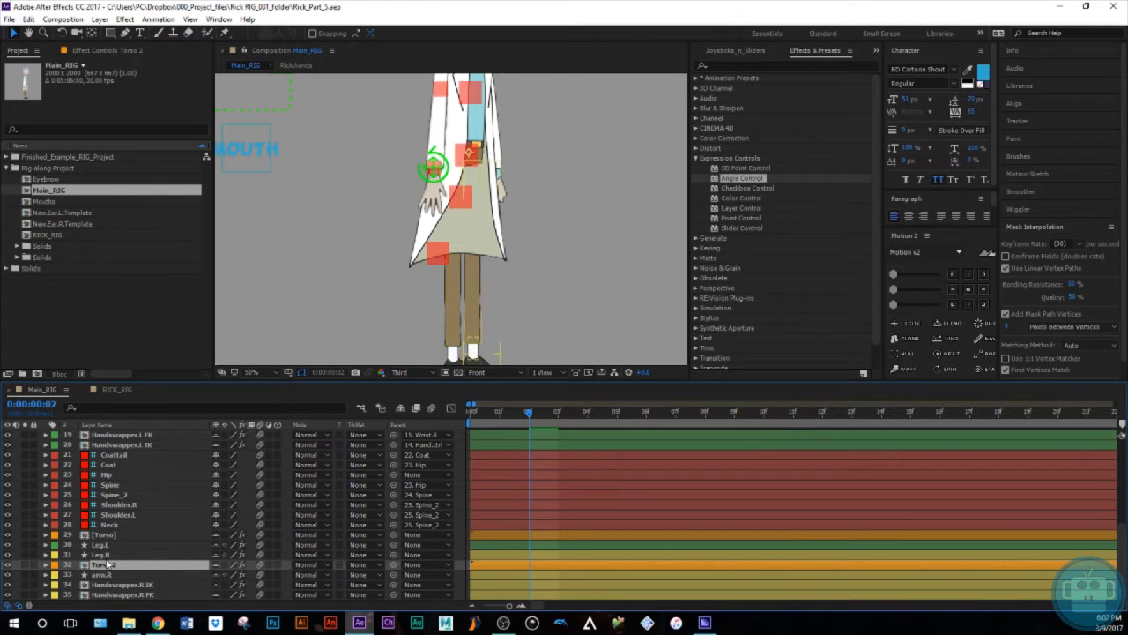
{"action": "scroll", "coordinate": [108, 564], "scroll_direction": "up", "scroll_amount": 1}
- Duplicate the Torso layer and place the copy directly below the Leg.R layer
{"action": "left_click", "coordinate": [107, 546]}
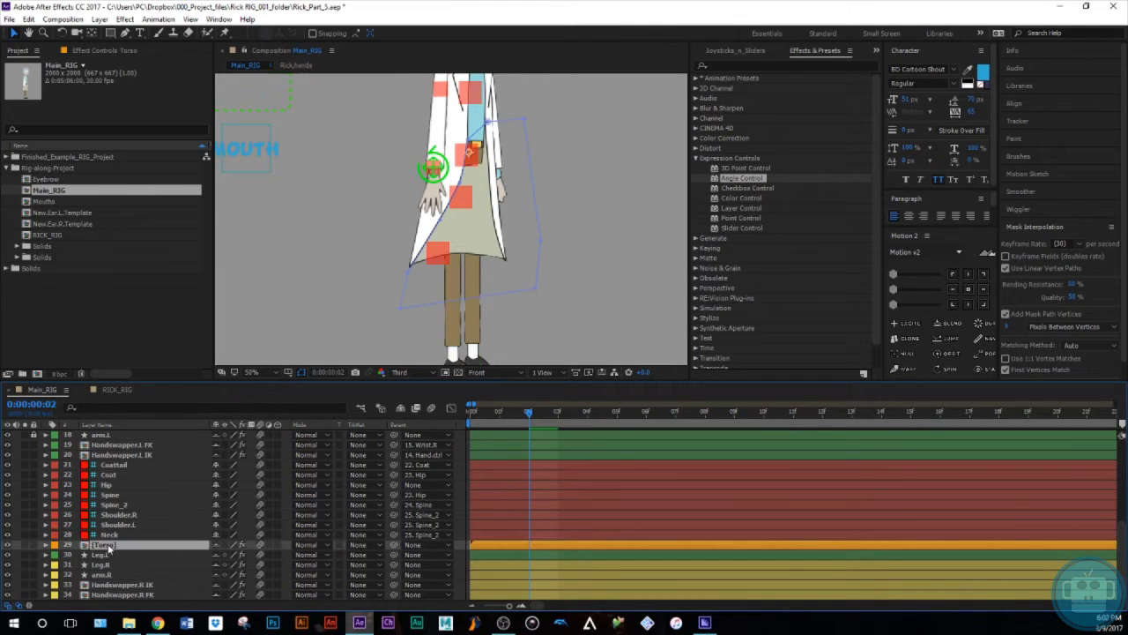
{"action": "key", "text": "ctrl+d"}
{"action": "left_click_drag", "start_coordinate": [108, 544], "coordinate": [115, 588]}
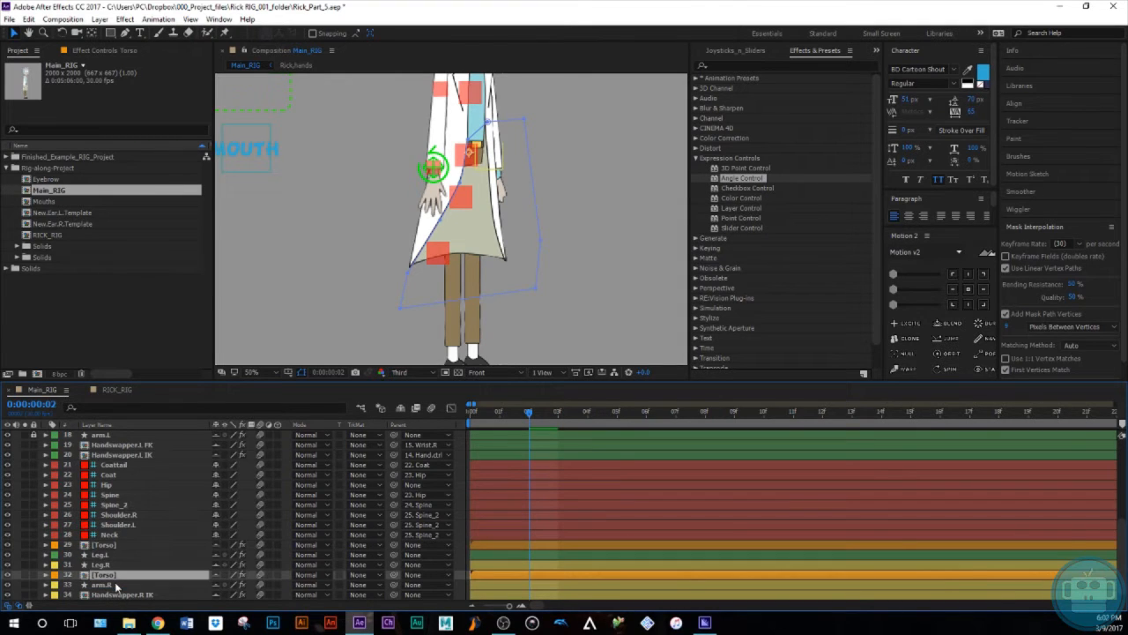
- Set Mask 1 of the Torso copy below Leg.R to Subtract
{"action": "left_click_drag", "start_coordinate": [560, 425], "coordinate": [1058, 448]}
{"action": "key", "text": "m"}
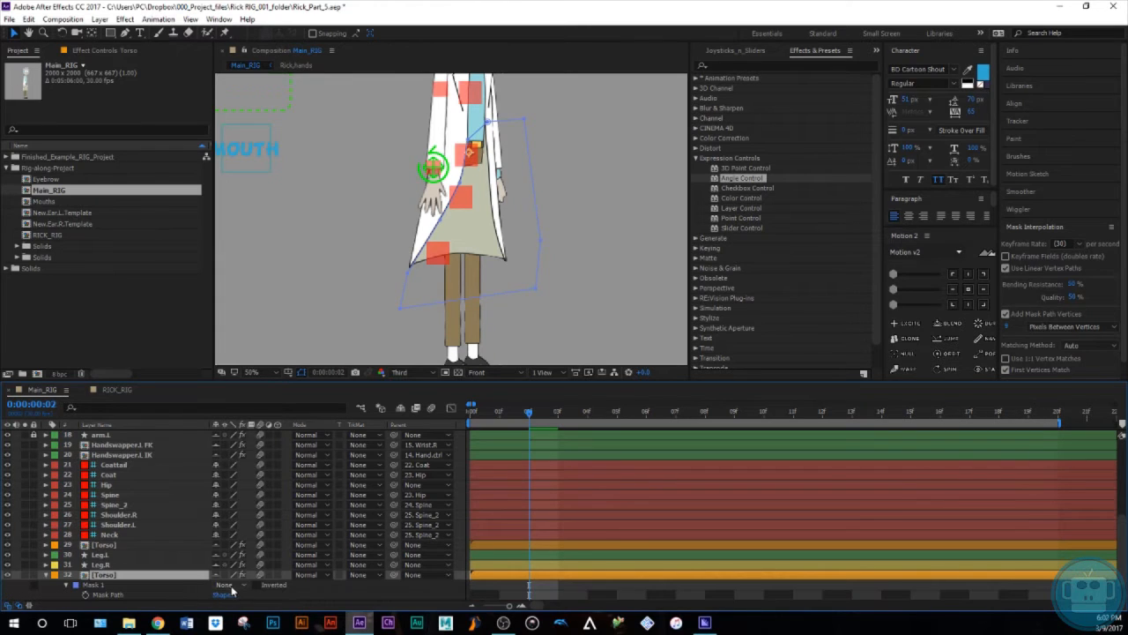
{"action": "left_click", "coordinate": [225, 584]}
{"action": "left_click", "coordinate": [262, 523]}
{"action": "left_click", "coordinate": [379, 587]}
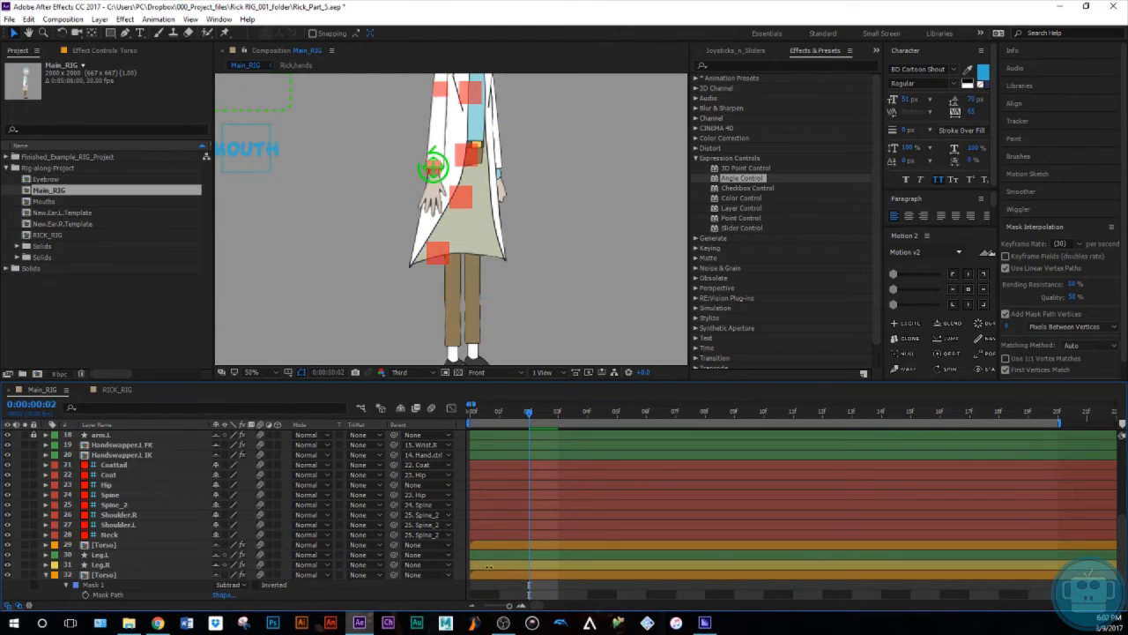
- Go to 0:00:00:01, show a longer span of the timeline and extend the work area across it
{"action": "left_click", "coordinate": [501, 420]}
{"action": "left_click_drag", "start_coordinate": [473, 404], "coordinate": [544, 402]}
{"action": "left_click_drag", "start_coordinate": [488, 425], "coordinate": [792, 424]}
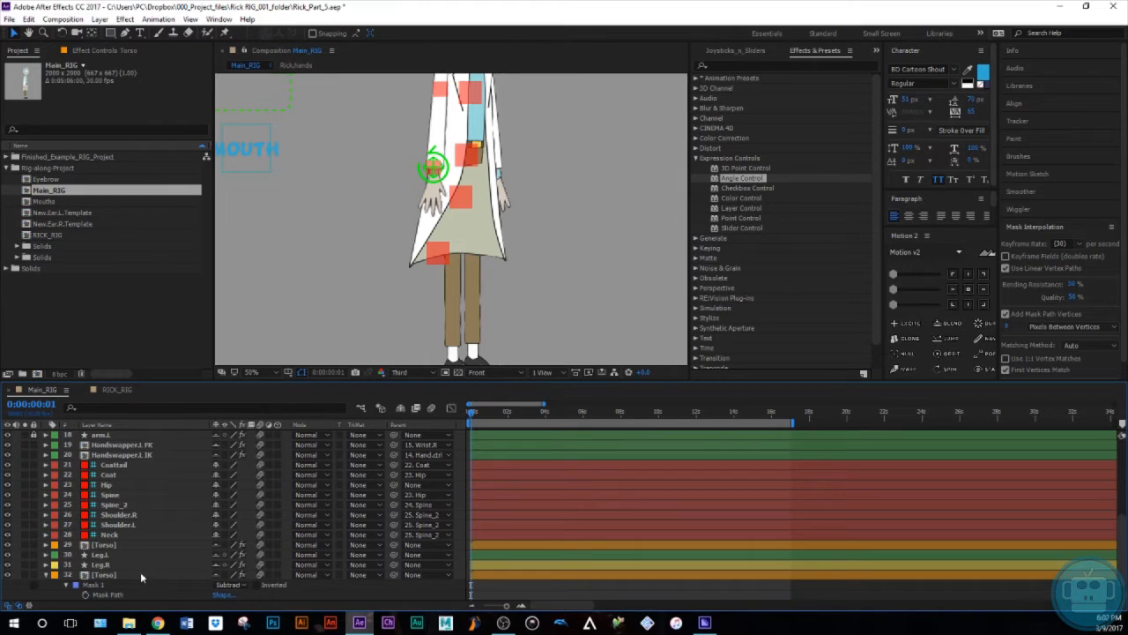
- Set Mask 1 of the Torso layer above the legs to Subtract
{"action": "left_click", "coordinate": [101, 564]}
{"action": "left_click", "coordinate": [110, 578]}
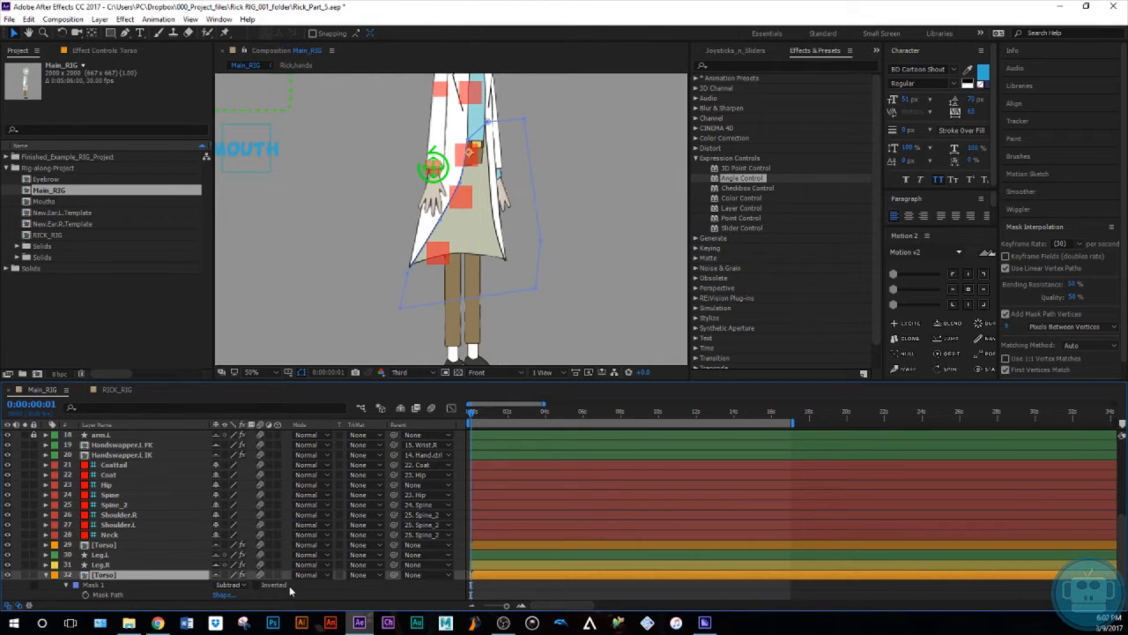
{"action": "left_click", "coordinate": [104, 545]}
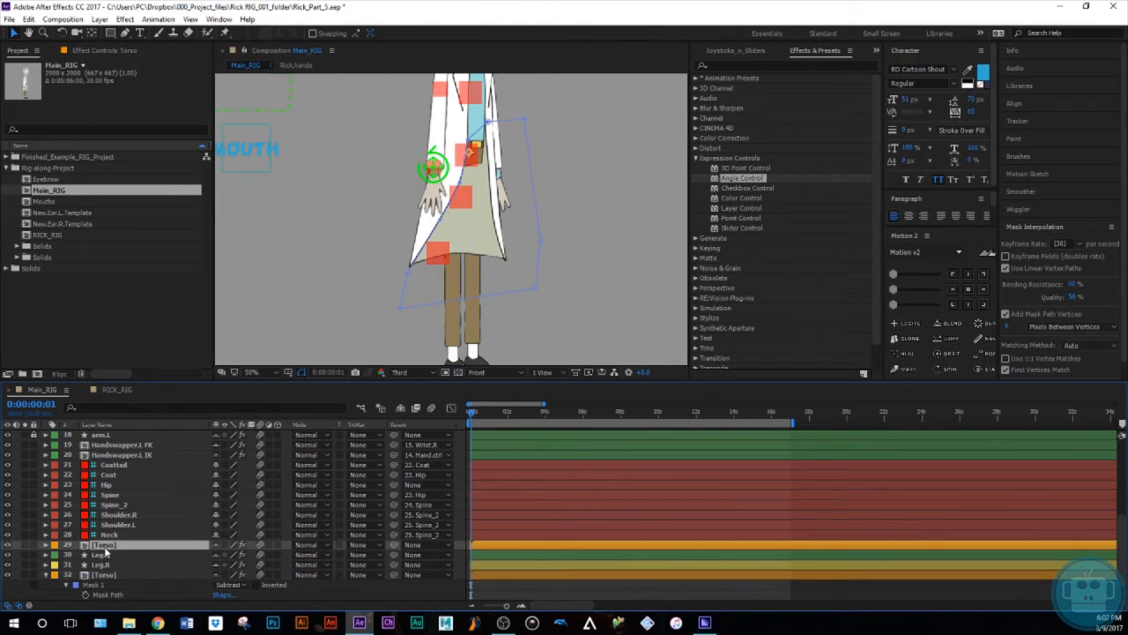
{"action": "key", "text": "m"}
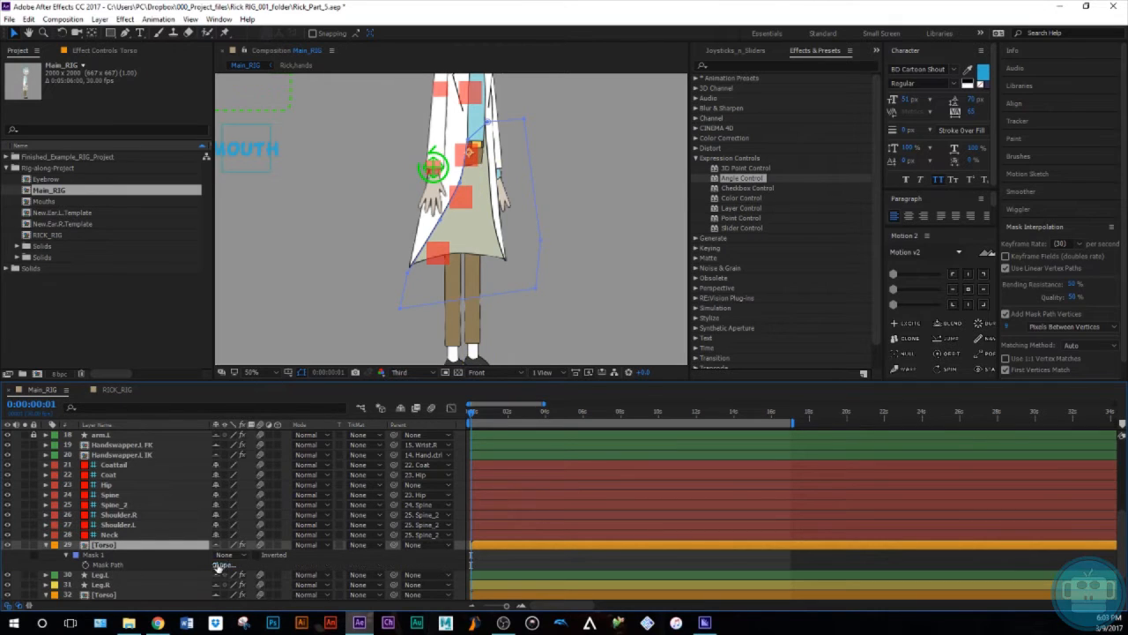
{"action": "left_click", "coordinate": [228, 554]}
{"action": "left_click", "coordinate": [245, 492]}
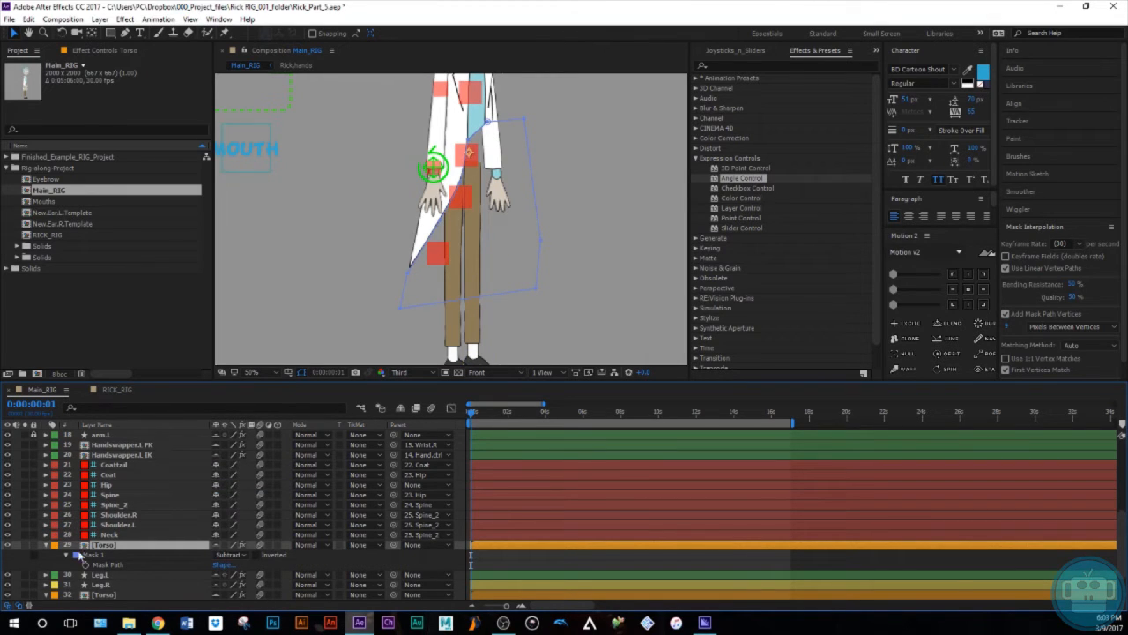
- Set the mode of Mask 1 on the Torso copy below Leg.R to None
{"action": "left_click", "coordinate": [46, 545]}
{"action": "left_click", "coordinate": [104, 575]}
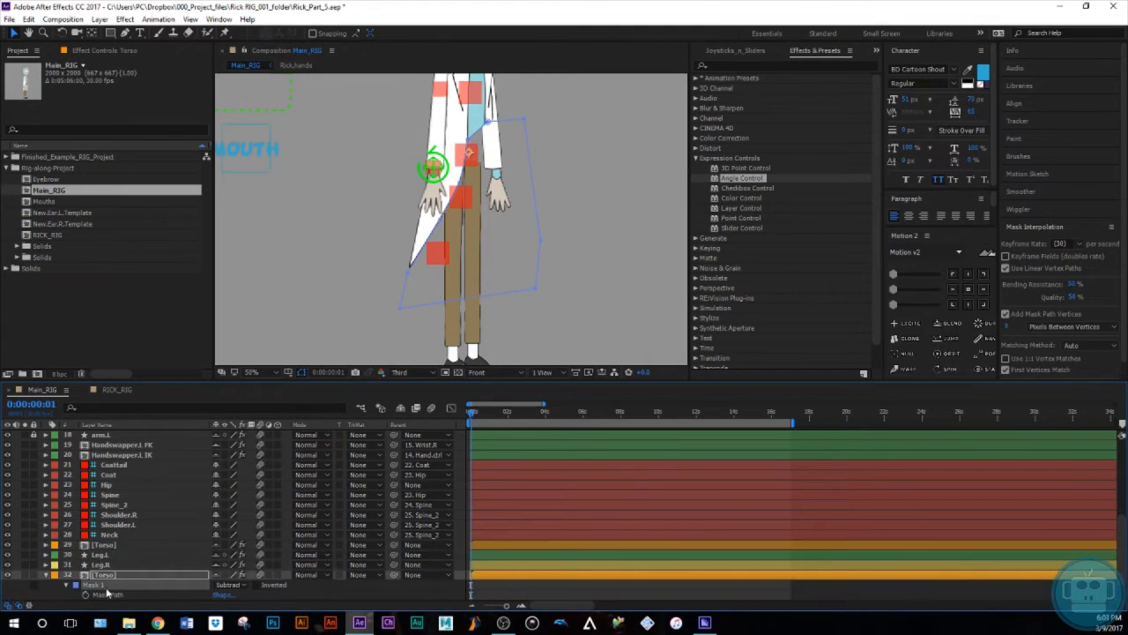
{"action": "left_click", "coordinate": [227, 586]}
{"action": "left_click", "coordinate": [241, 494]}
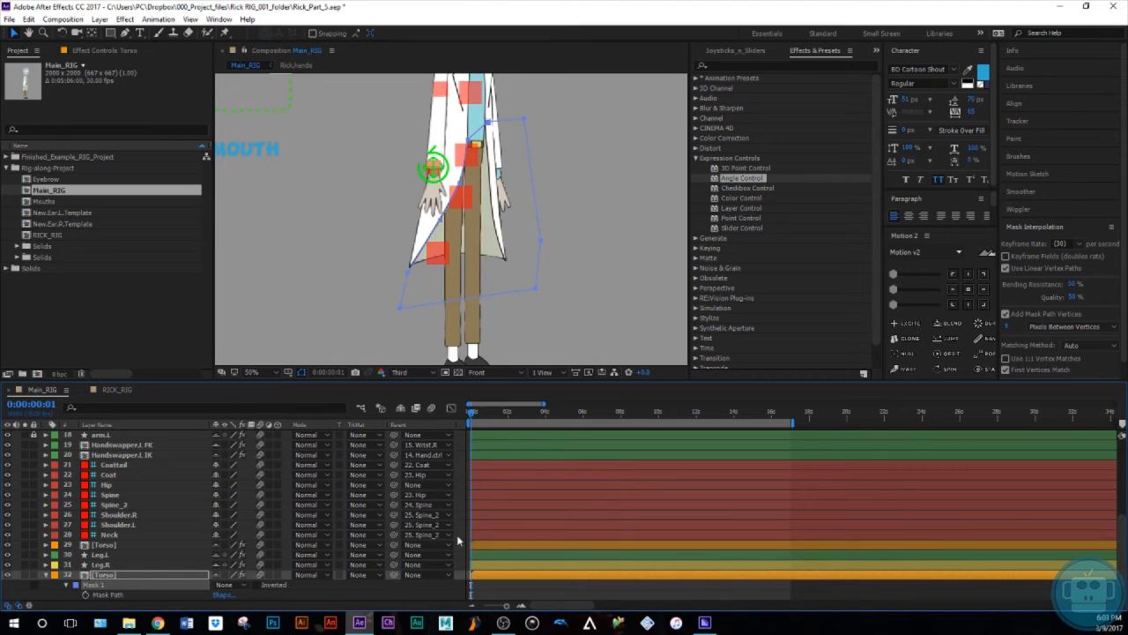
- Extend the end of the work area, save the project and collapse the lower Torso layer's mask properties
{"action": "left_click", "coordinate": [509, 593]}
{"action": "left_click_drag", "start_coordinate": [792, 423], "coordinate": [827, 423]}
{"action": "key", "text": "ctrl+s"}
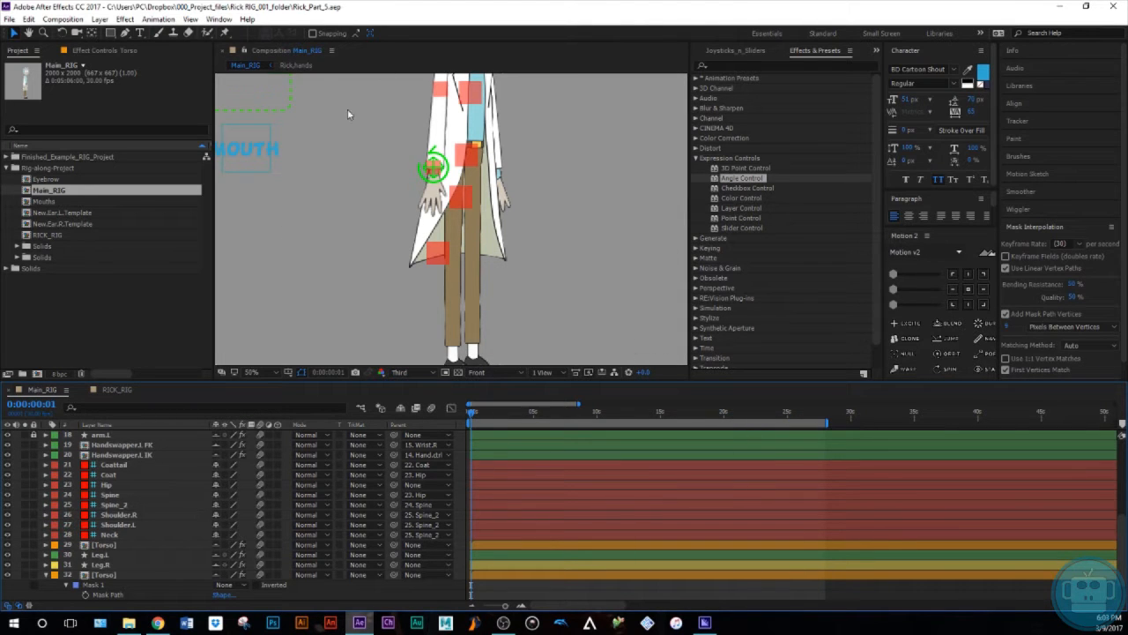
{"action": "left_click", "coordinate": [46, 576]}
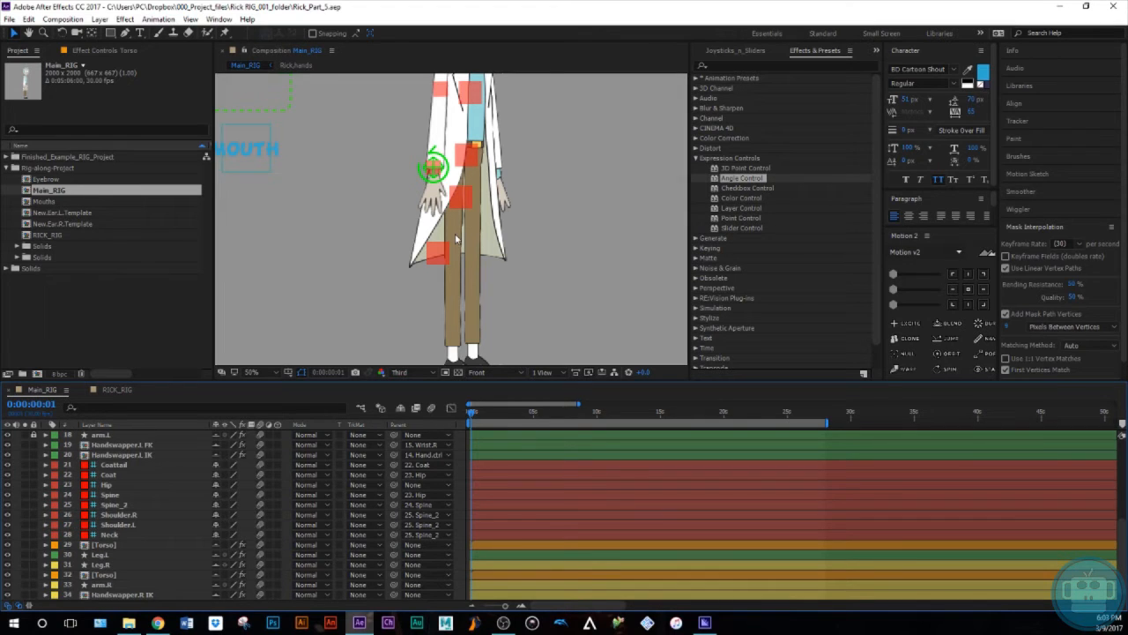
- Solo the Leg.L layer so that only this leg is shown in the composition
{"action": "scroll", "coordinate": [450, 217], "scroll_direction": "up", "scroll_amount": 1}
{"action": "left_click_drag", "start_coordinate": [450, 217], "coordinate": [479, 150]}
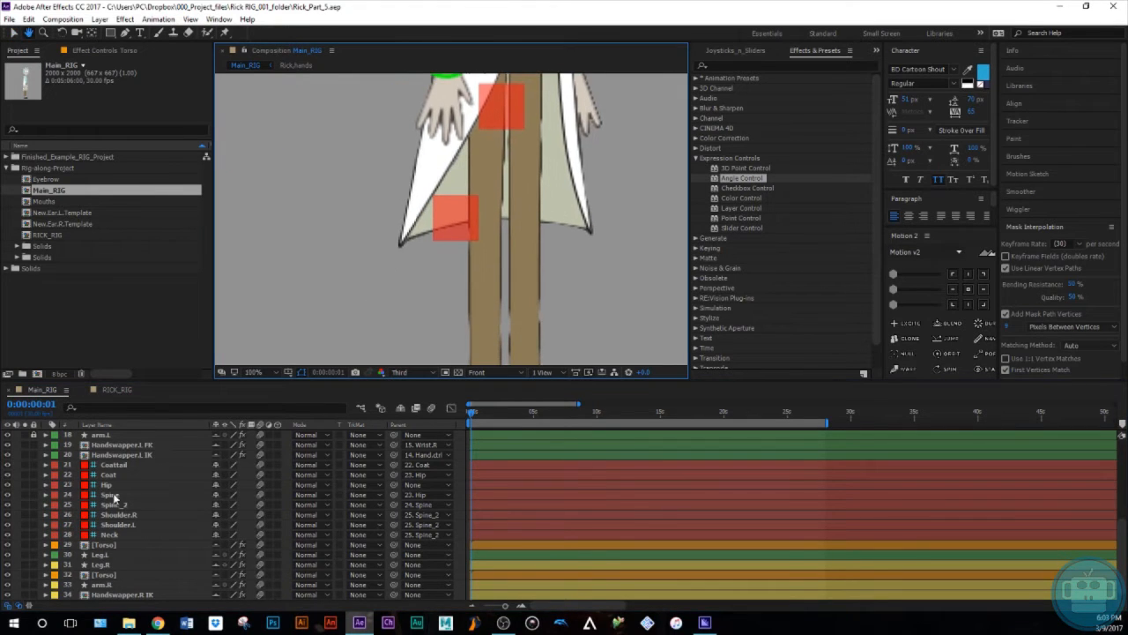
{"action": "left_click", "coordinate": [104, 564]}
{"action": "left_click", "coordinate": [104, 554]}
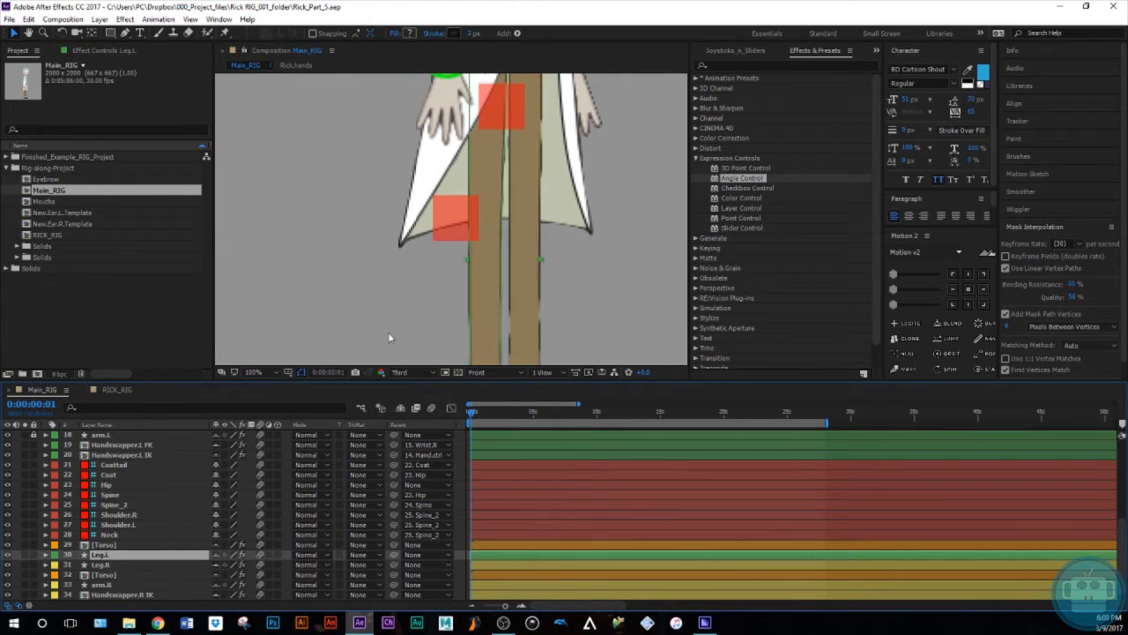
{"action": "left_click", "coordinate": [24, 555]}
{"action": "scroll", "coordinate": [490, 183], "scroll_direction": "down", "scroll_amount": 1}
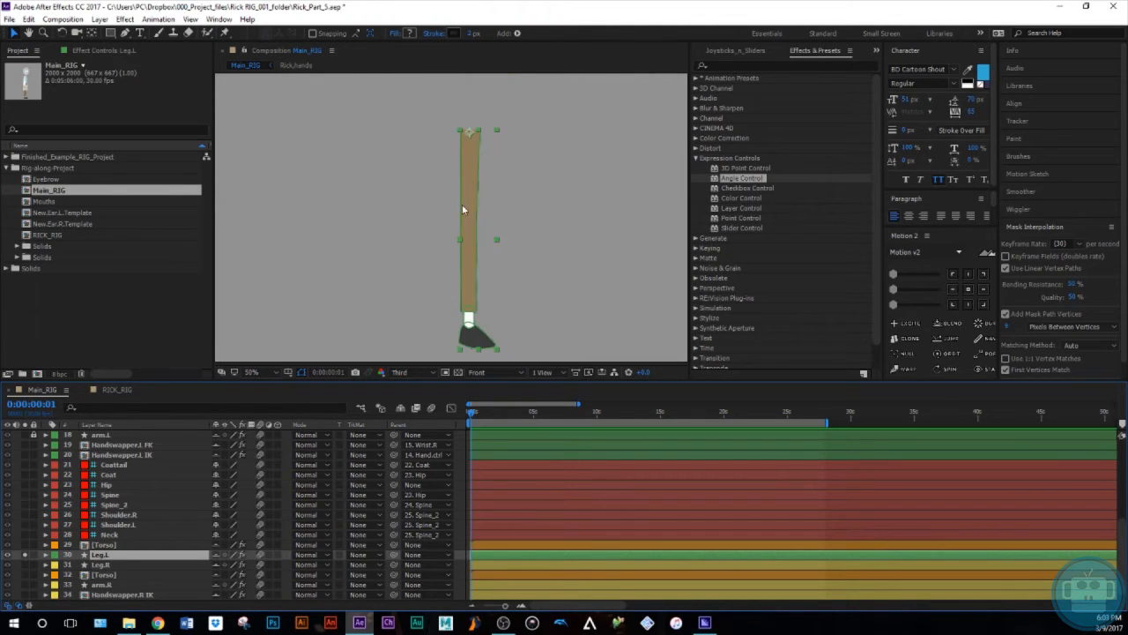
- Place five puppet pins on Leg.L: top of the thigh, knee, ankle, middle of the shoe and shoe tip
{"action": "left_click", "coordinate": [225, 33]}
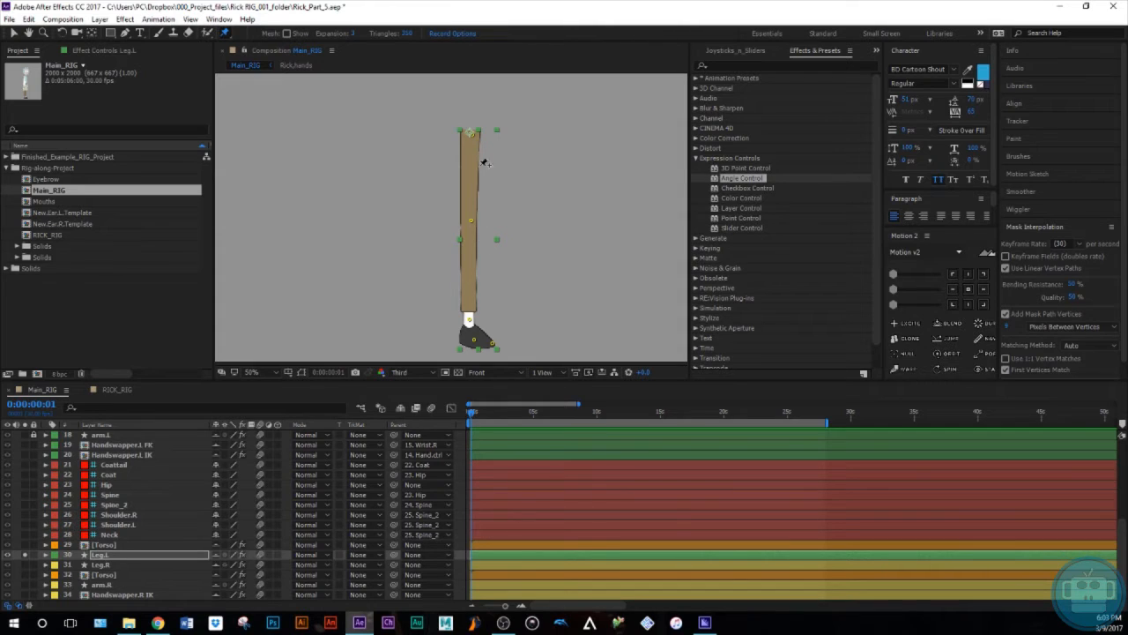
{"action": "key", "text": "period"}
{"action": "left_click_drag", "start_coordinate": [503, 160], "coordinate": [471, 291]}
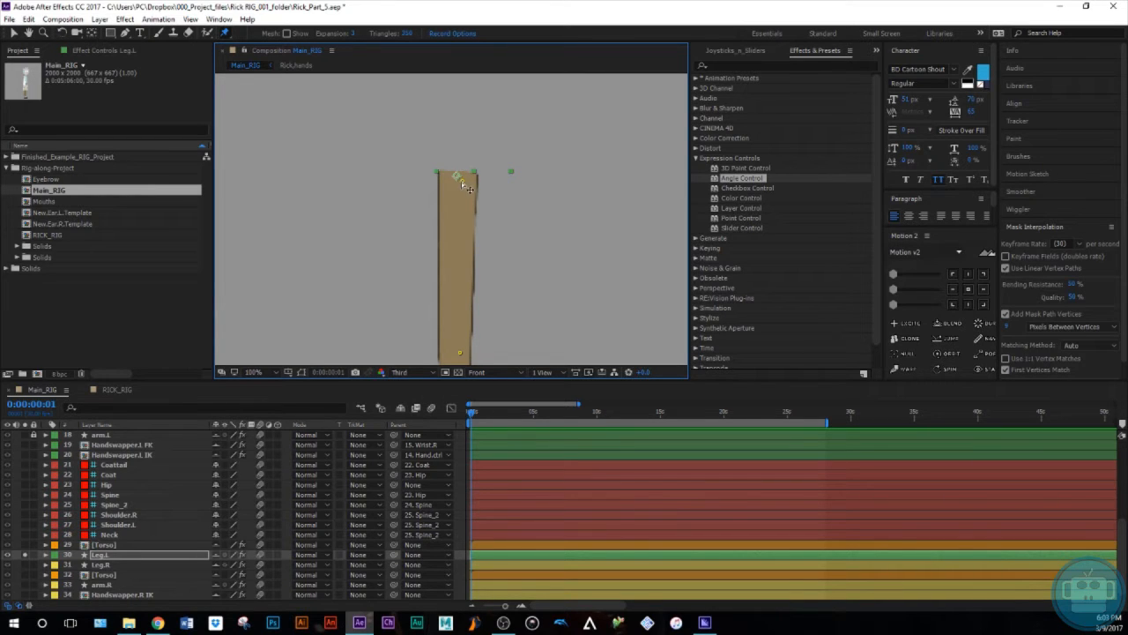
{"action": "left_click_drag", "start_coordinate": [470, 331], "coordinate": [433, 173]}
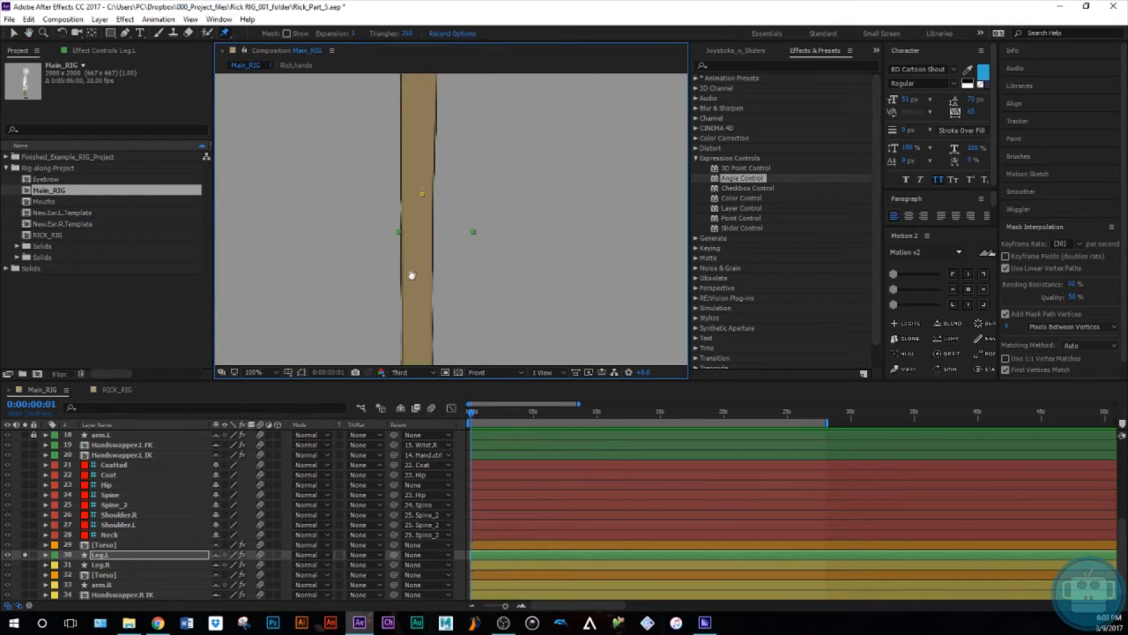
{"action": "left_click_drag", "start_coordinate": [411, 272], "coordinate": [420, 114]}
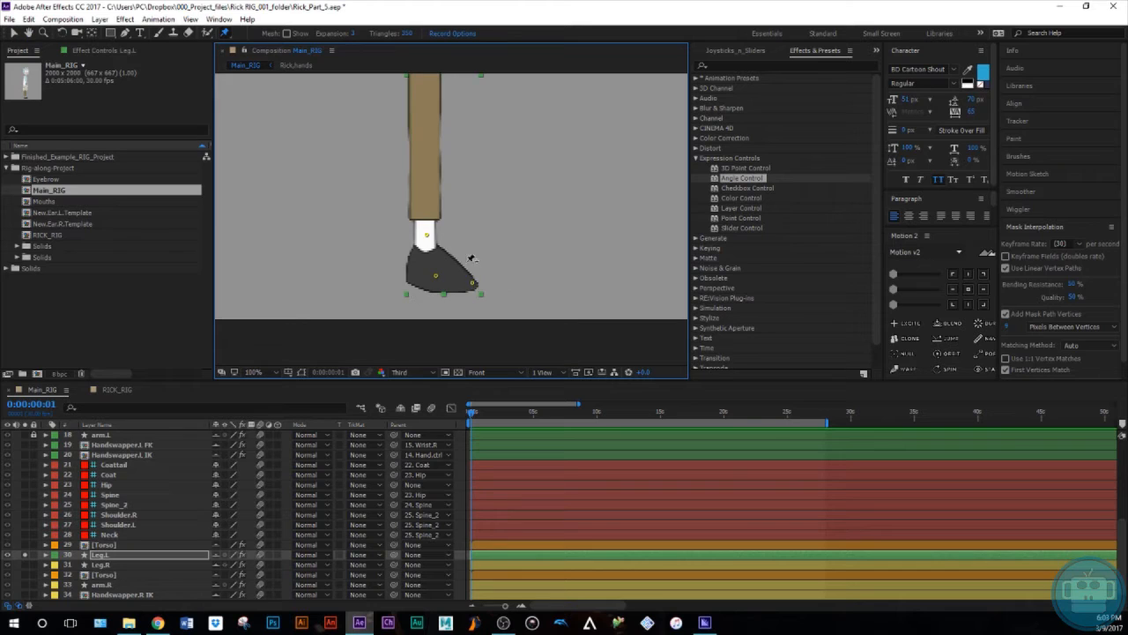
{"action": "scroll", "coordinate": [468, 254], "scroll_direction": "down", "scroll_amount": 1}
{"action": "left_click_drag", "start_coordinate": [414, 163], "coordinate": [427, 229]}
{"action": "key", "text": "ctrl+p"}
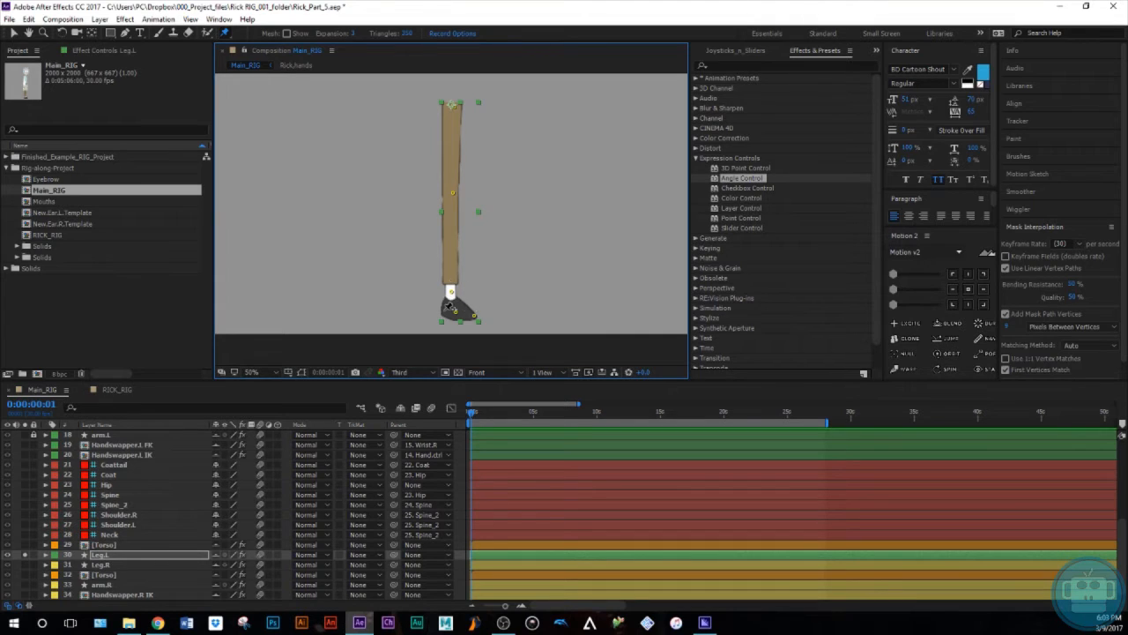
- Select Puppet Pins 1 to 5 in Leg.L's mesh and create Duik bones from them
{"action": "left_click", "coordinate": [125, 556]}
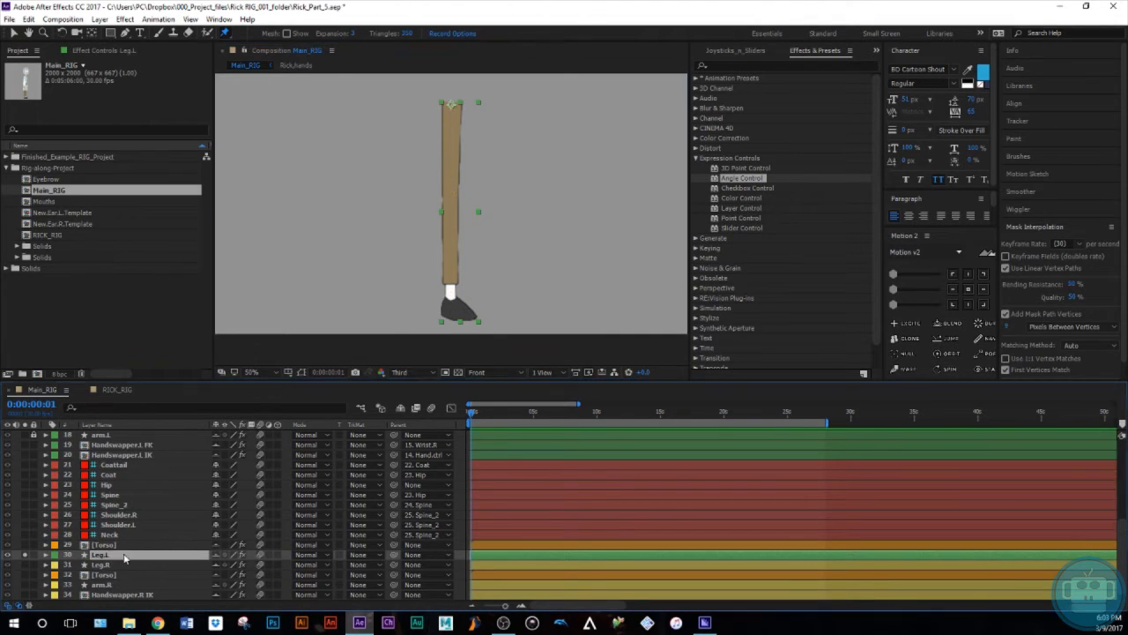
{"action": "left_click", "coordinate": [45, 555]}
{"action": "left_click", "coordinate": [123, 535]}
{"action": "scroll", "coordinate": [141, 560], "scroll_direction": "down", "scroll_amount": 2}
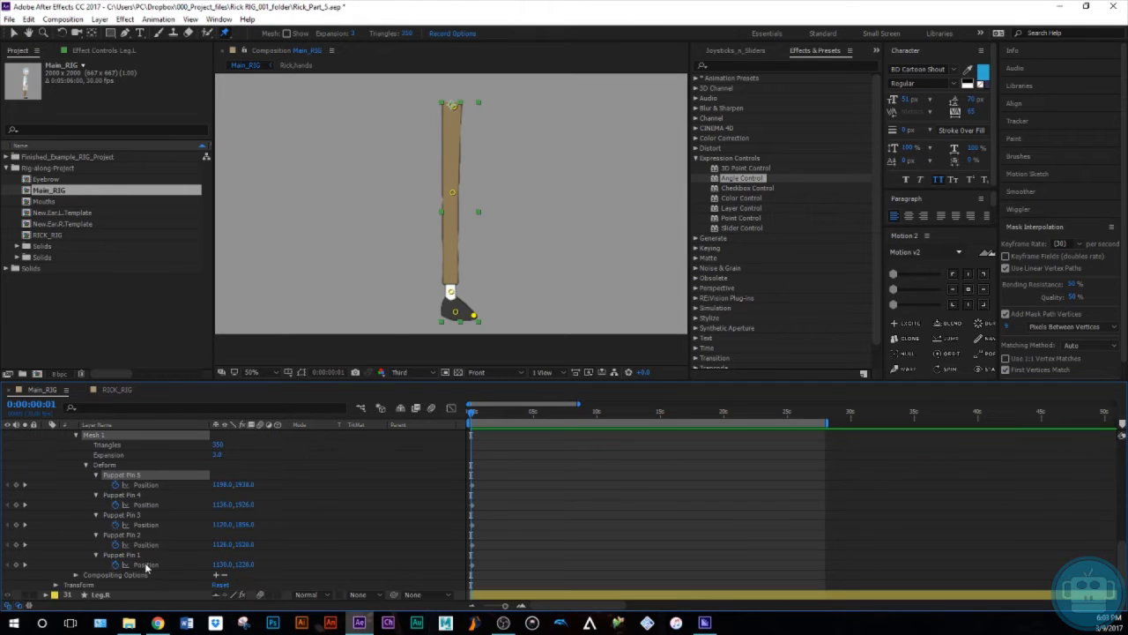
{"action": "left_click", "coordinate": [133, 555], "text": "shift"}
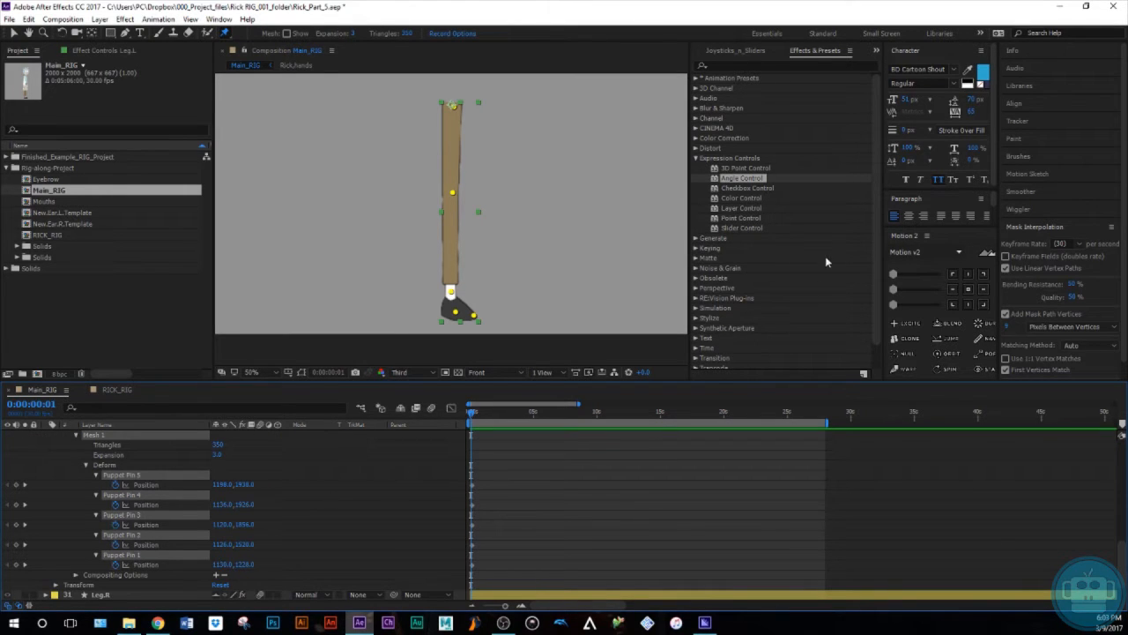
{"action": "left_click", "coordinate": [695, 158]}
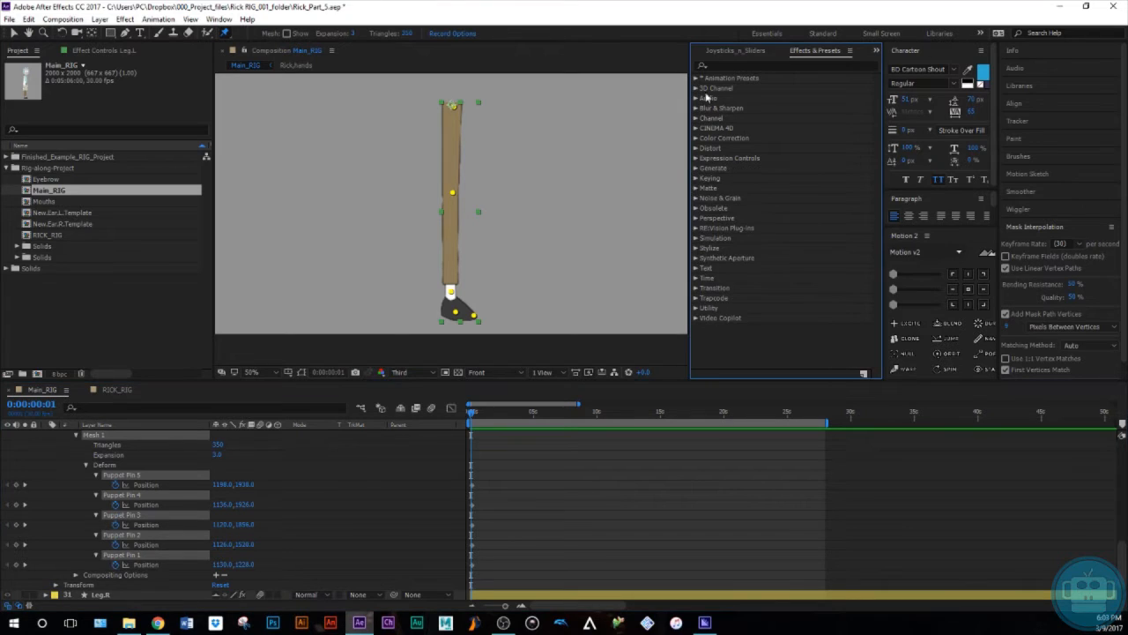
{"action": "left_click", "coordinate": [721, 53]}
{"action": "left_click", "coordinate": [705, 51]}
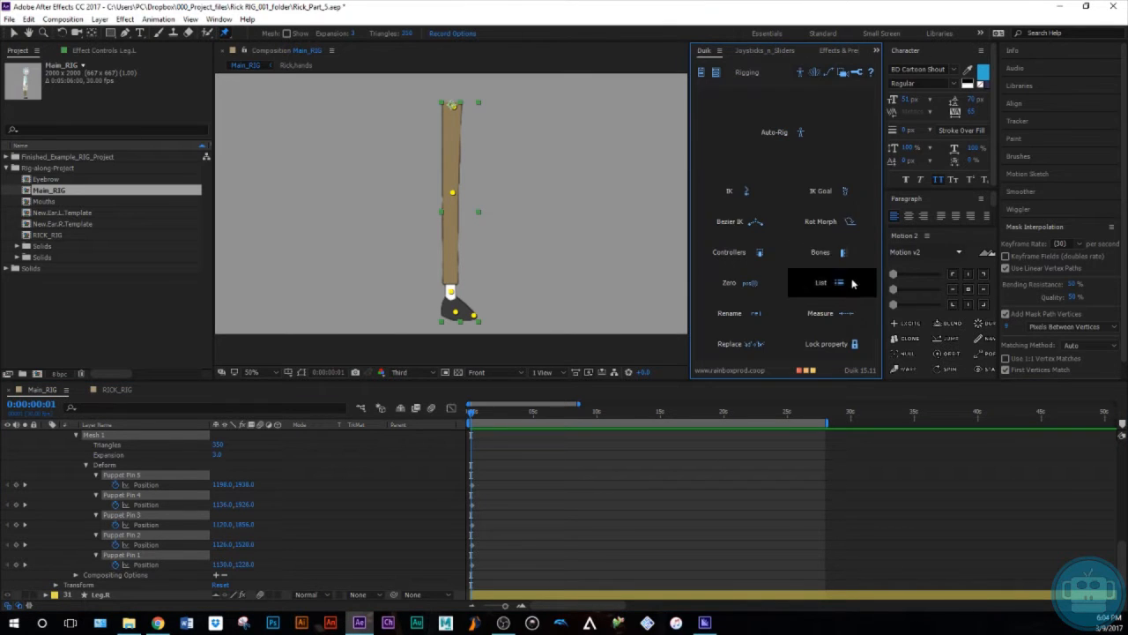
{"action": "left_click", "coordinate": [838, 253]}
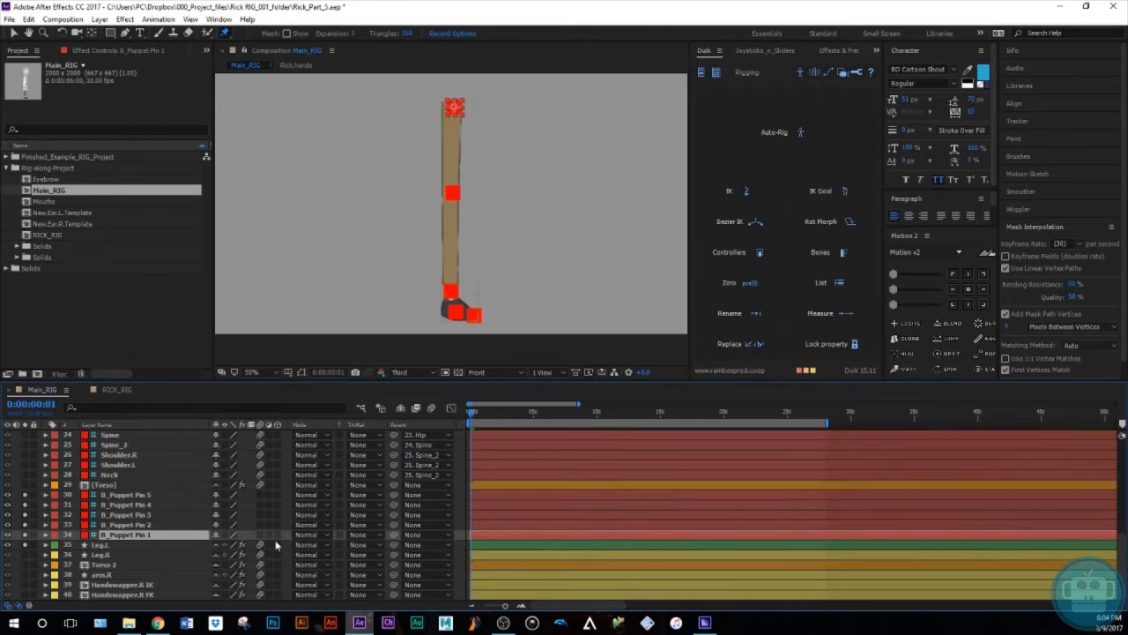
- Set the opacity of all five new puppet pin bone layers to 50%
{"action": "left_click", "coordinate": [154, 495]}
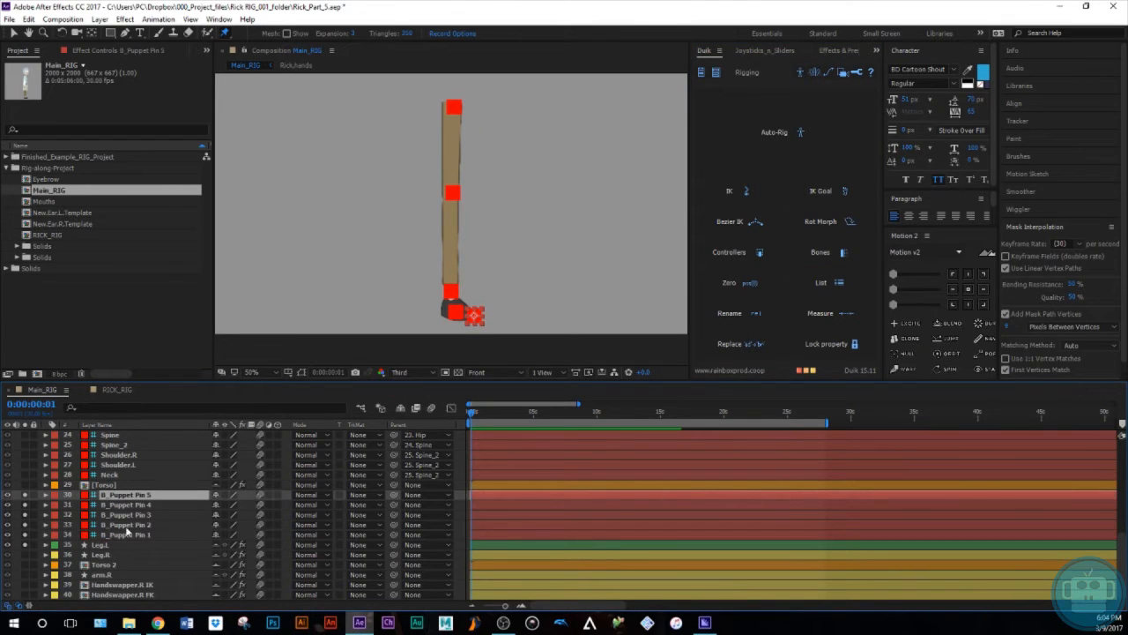
{"action": "left_click", "coordinate": [128, 534], "text": "shift"}
{"action": "key", "text": "t"}
{"action": "left_click", "coordinate": [220, 524]}
{"action": "type", "text": "50"}
{"action": "key", "text": "Return"}
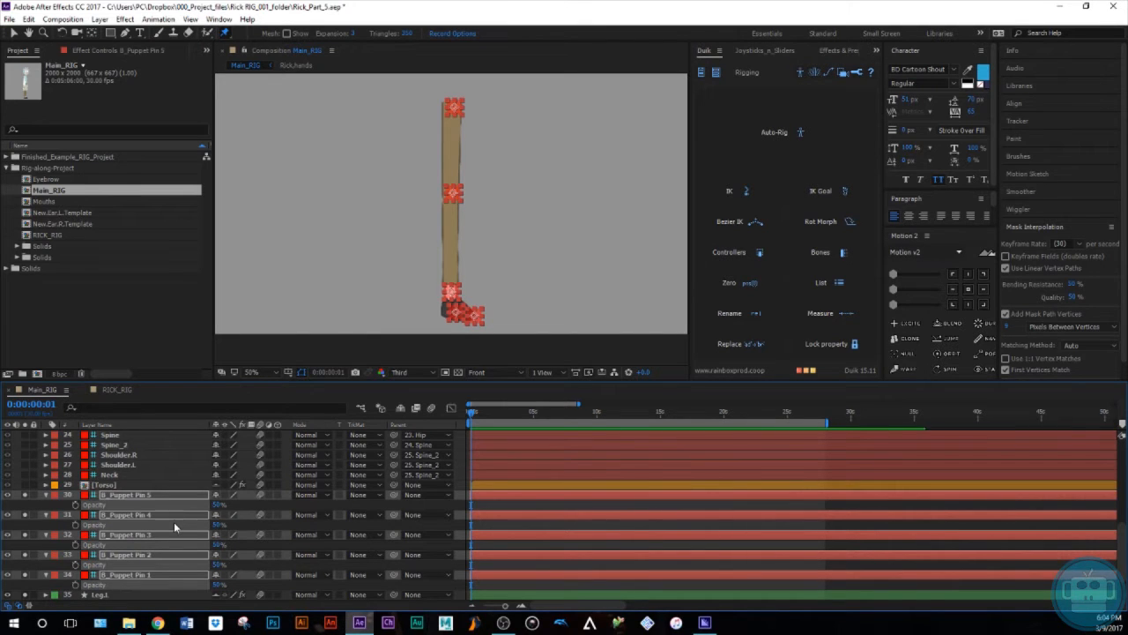
{"action": "key", "text": "t"}
- Rename the B_Puppet Pin 1 bone layer as Thigh.R
{"action": "left_click", "coordinate": [113, 486]}
{"action": "left_click", "coordinate": [120, 496]}
{"action": "left_click", "coordinate": [134, 535]}
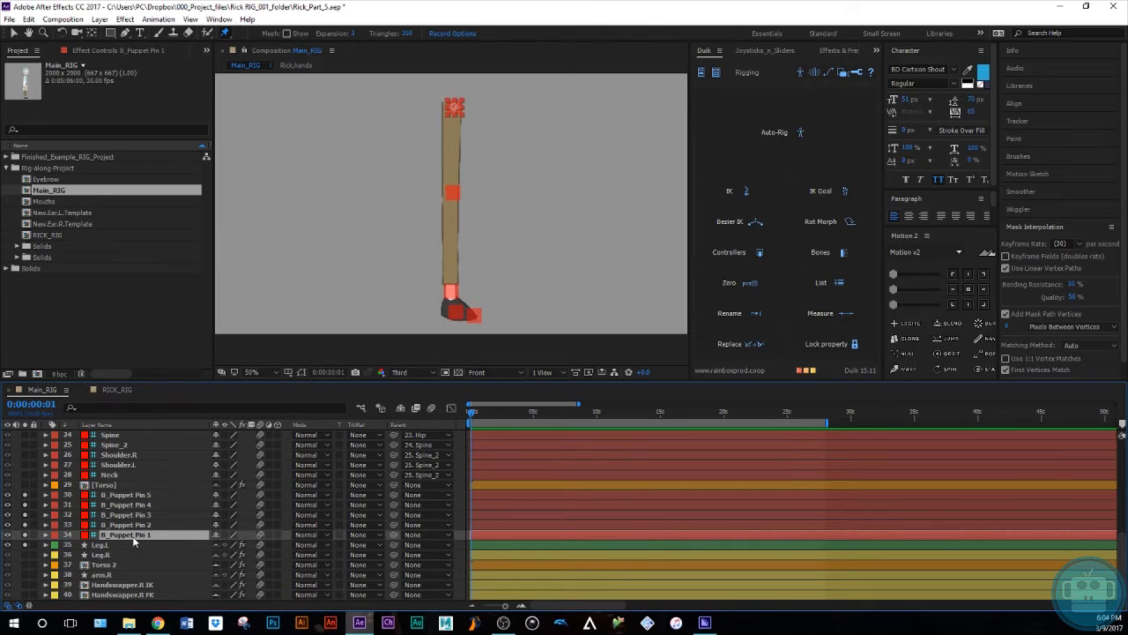
{"action": "key", "text": "Return"}
{"action": "type", "text": "Th"}
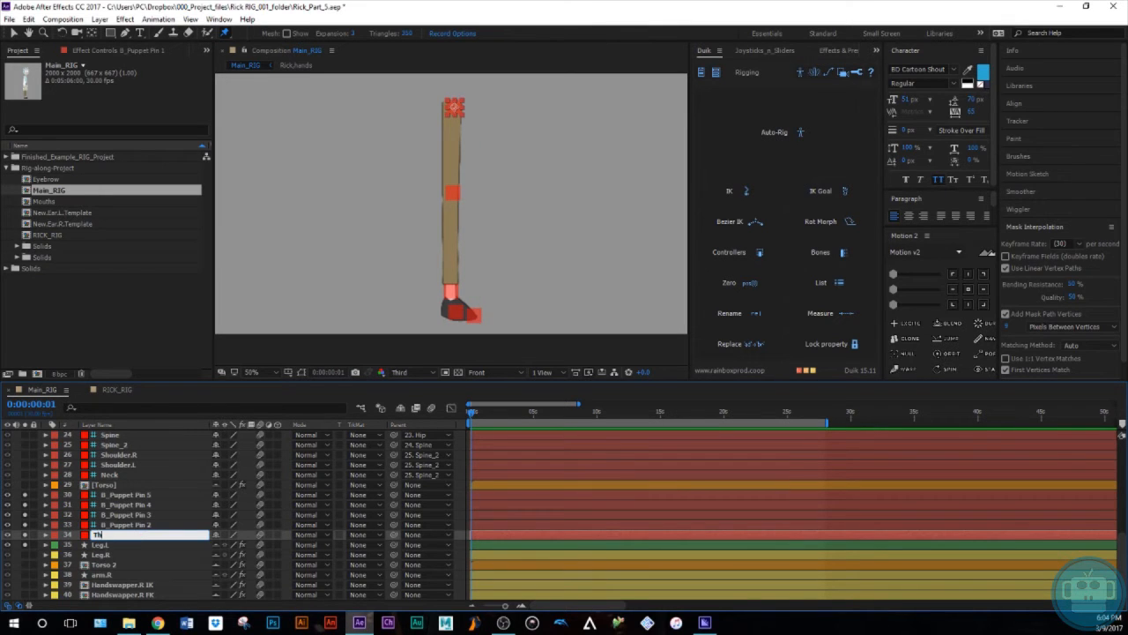
{"action": "type", "text": "igh.R"}
{"action": "key", "text": "Return"}
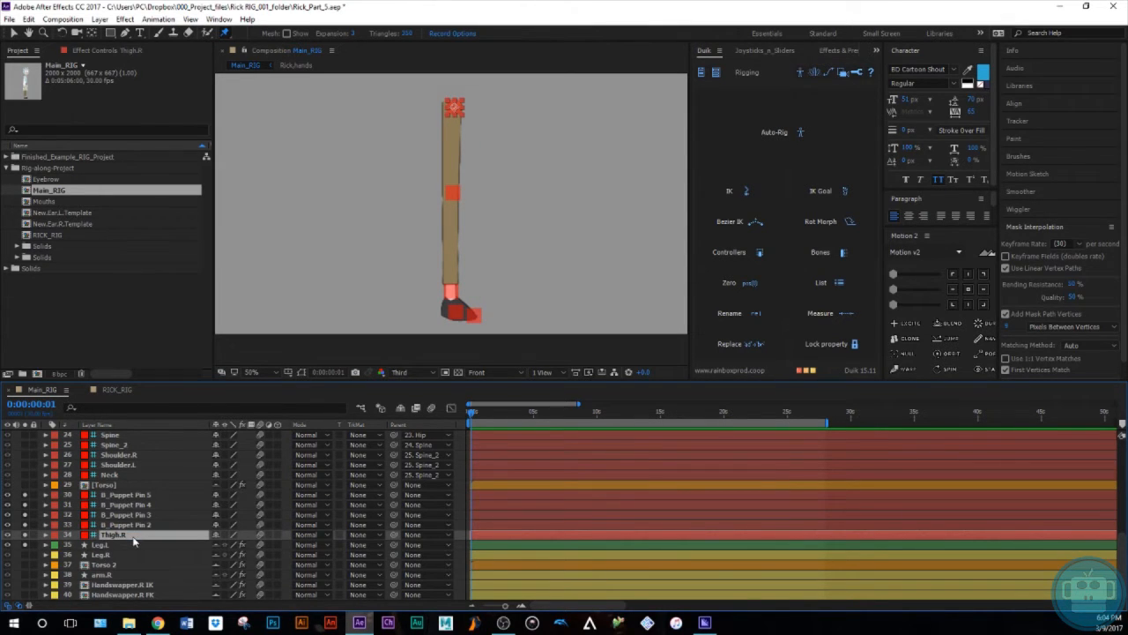
- Rename the B_Puppet Pin 2 bone as Knee.R and the B_Puppet Pin 3 bone as Heel.R
{"action": "left_click", "coordinate": [131, 526]}
{"action": "key", "text": "Return"}
{"action": "type", "text": "Knee."}
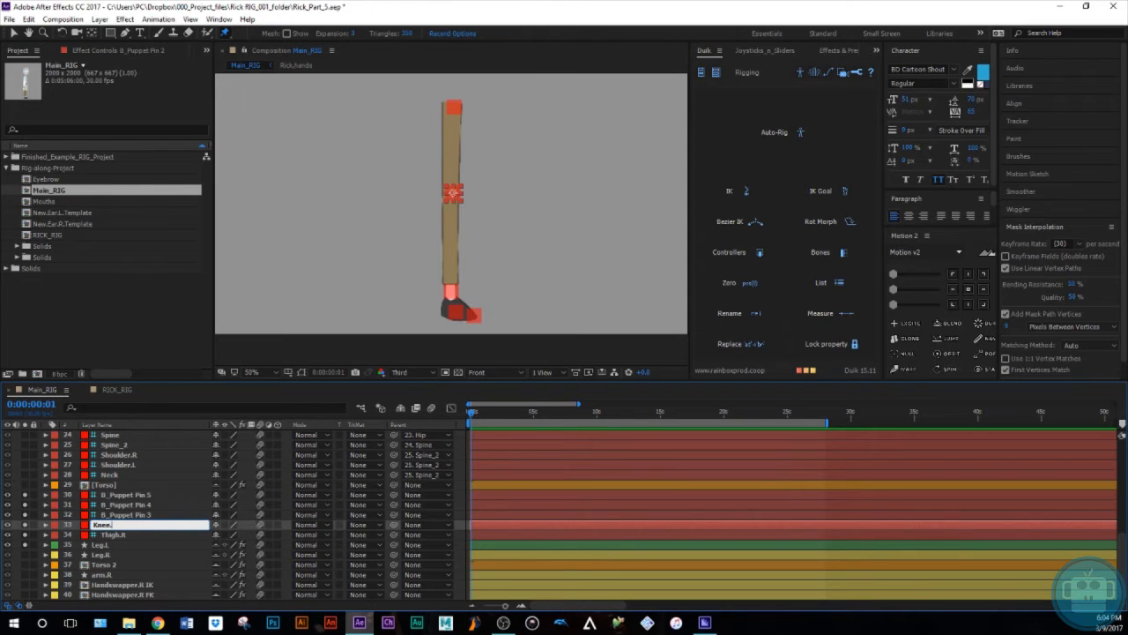
{"action": "type", "text": "R"}
{"action": "key", "text": "Return"}
{"action": "left_click", "coordinate": [130, 516]}
{"action": "key", "text": "Return"}
{"action": "type", "text": "Heel"}
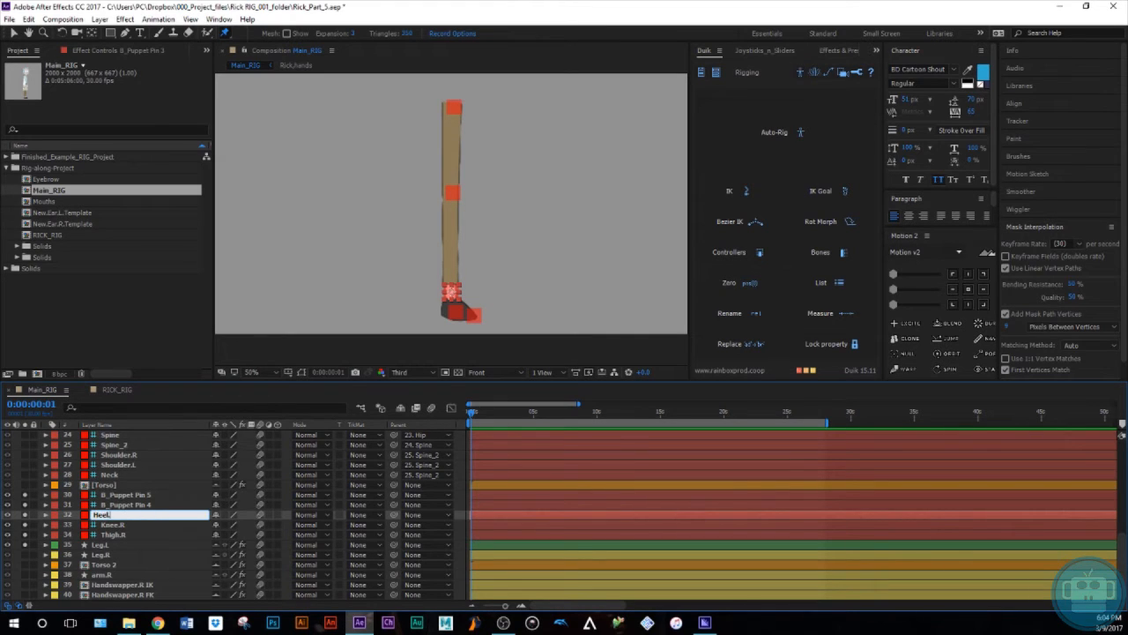
{"action": "type", "text": ".R"}
{"action": "key", "text": "Return"}
- Rename the B_Puppet Pin 4 bone as Shoe.R and the B_Puppet Pin 5 bone as Tip.R
{"action": "left_click", "coordinate": [129, 506]}
{"action": "key", "text": "Return"}
{"action": "type", "text": "Shoe.R"}
{"action": "key", "text": "Return"}
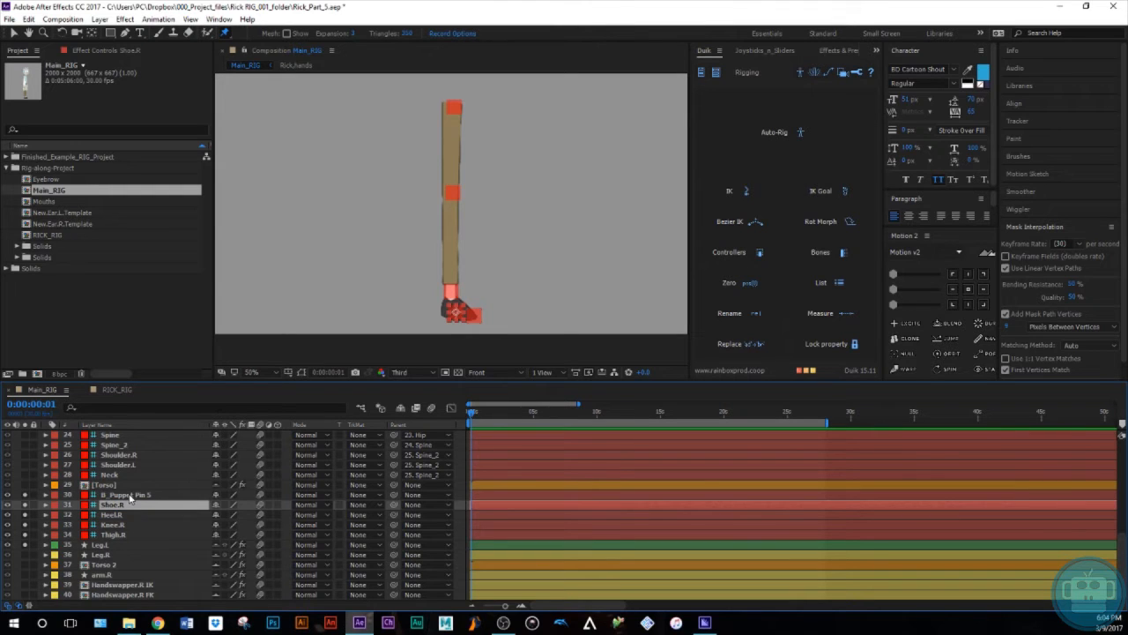
{"action": "left_click", "coordinate": [129, 495]}
{"action": "key", "text": "Return"}
{"action": "type", "text": "To"}
{"action": "type", "text": "p.R"}
{"action": "key", "text": "Return"}
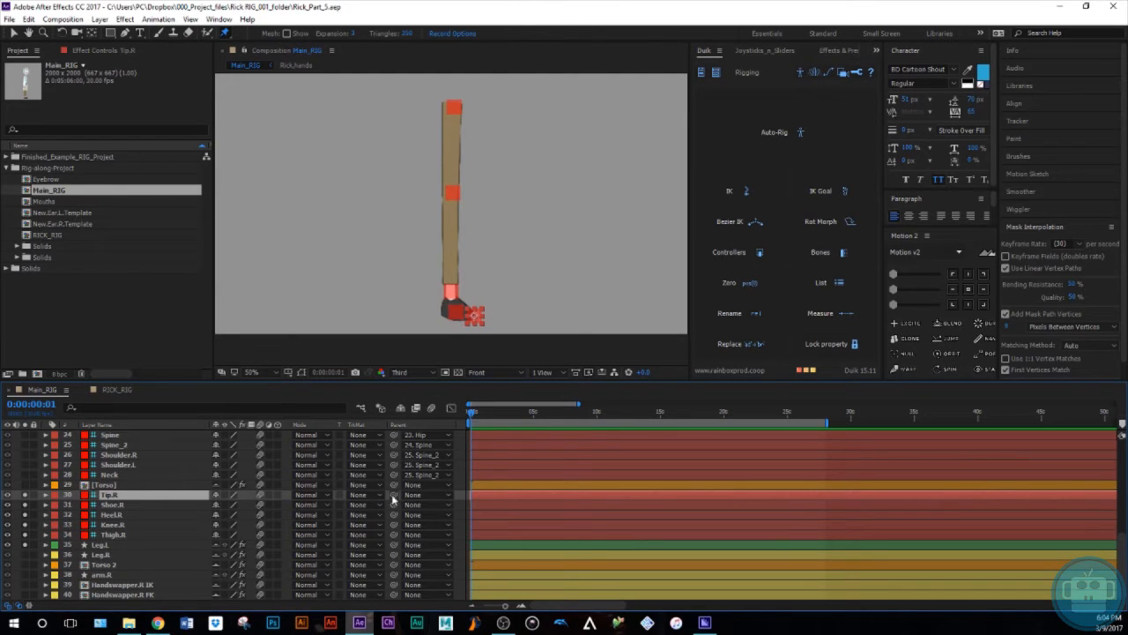
- Parent the leg bones in a chain: Tip.R to Shoe.R, Shoe.R to Heel.R, Heel.R to Knee.R and Knee.R to Thigh.R
{"action": "left_click_drag", "start_coordinate": [391, 494], "coordinate": [393, 517]}
{"action": "left_click_drag", "start_coordinate": [393, 515], "coordinate": [393, 526]}
{"action": "left_click_drag", "start_coordinate": [393, 525], "coordinate": [392, 534]}
- Parent Thigh.R to Hip and turn off solo for Leg.L and its bones
{"action": "left_click", "coordinate": [110, 535]}
{"action": "scroll", "coordinate": [118, 551], "scroll_direction": "up", "scroll_amount": 1}
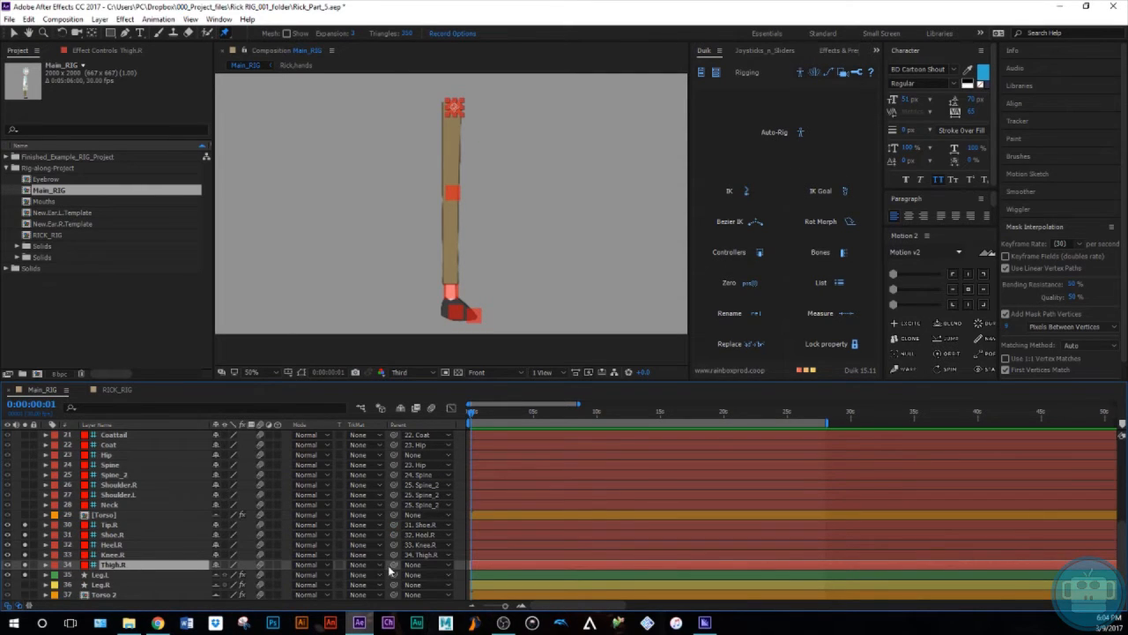
{"action": "left_click_drag", "start_coordinate": [393, 565], "coordinate": [106, 455]}
{"action": "left_click_drag", "start_coordinate": [24, 529], "coordinate": [24, 575]}
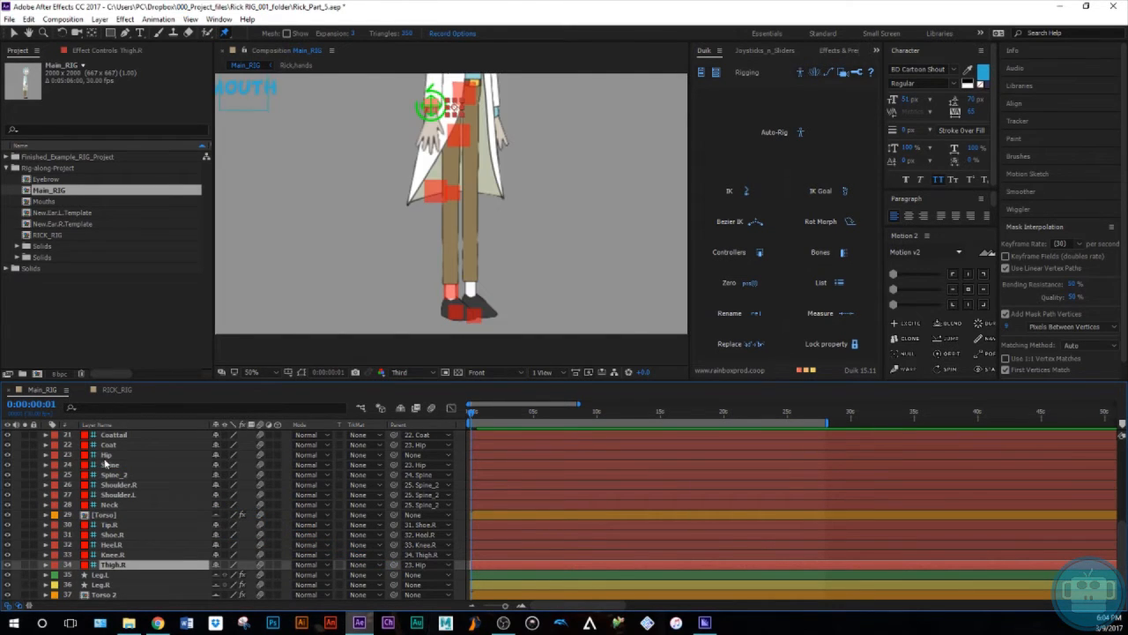
{"action": "left_click", "coordinate": [105, 458]}
{"action": "key", "text": "Return"}
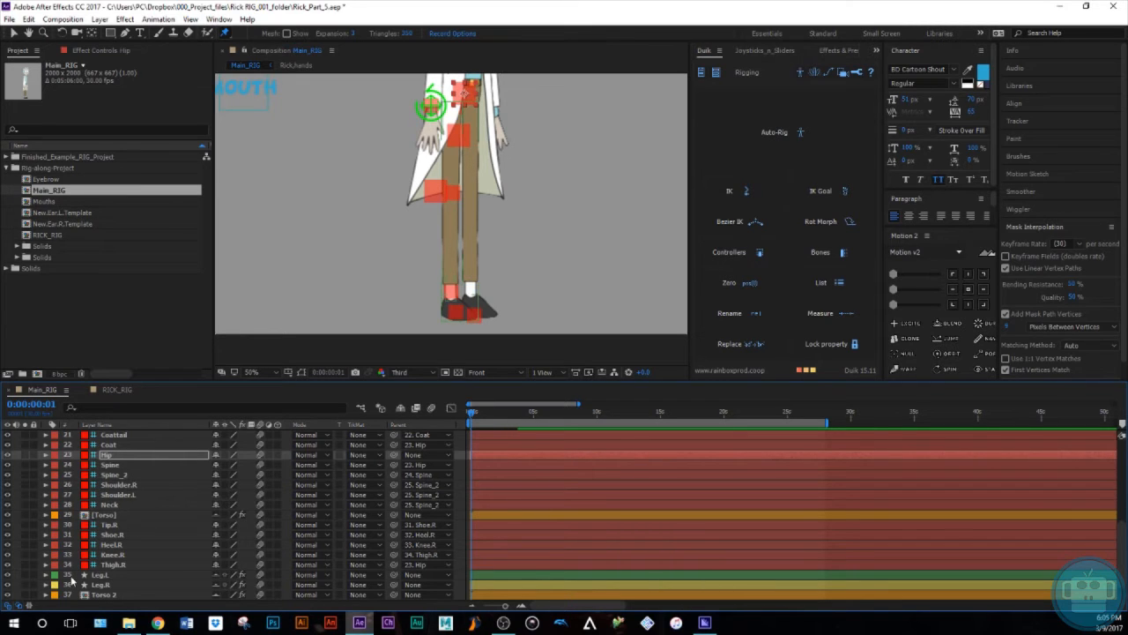
- Create a Duik controller for Heel.R and move its layer between Torso and Tip.R
{"action": "left_click", "coordinate": [116, 544]}
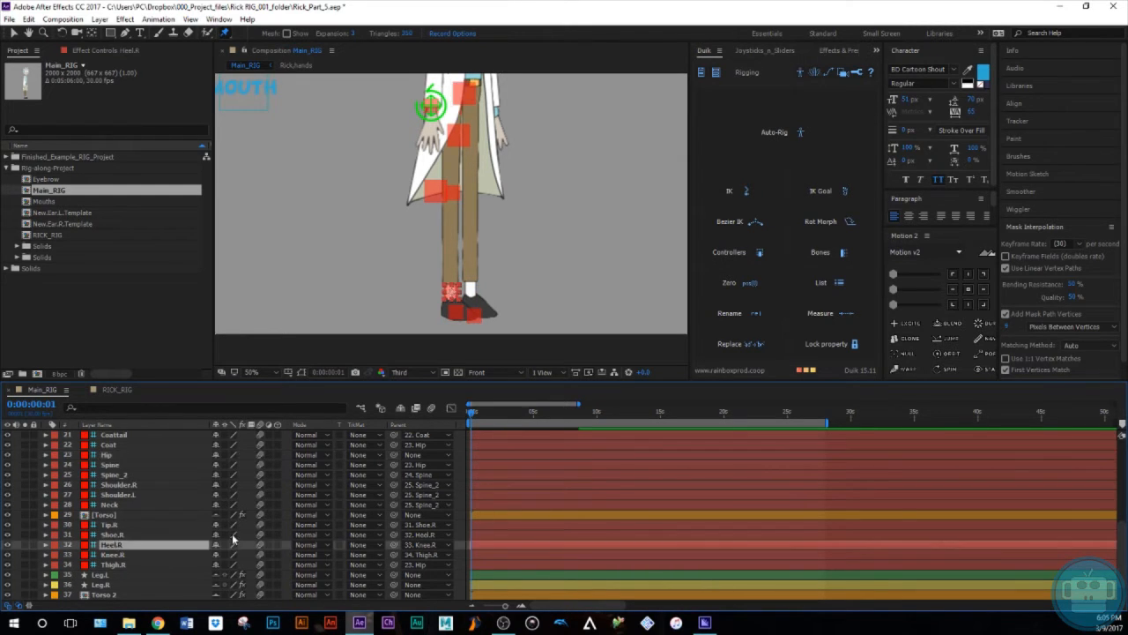
{"action": "left_click", "coordinate": [755, 252]}
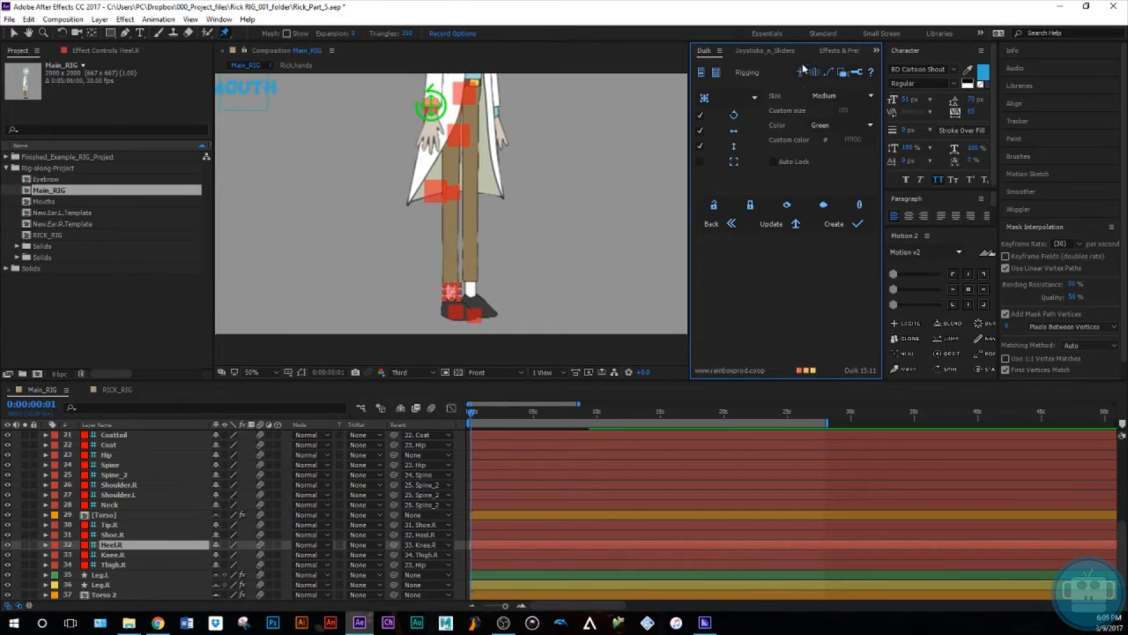
{"action": "left_click", "coordinate": [846, 223]}
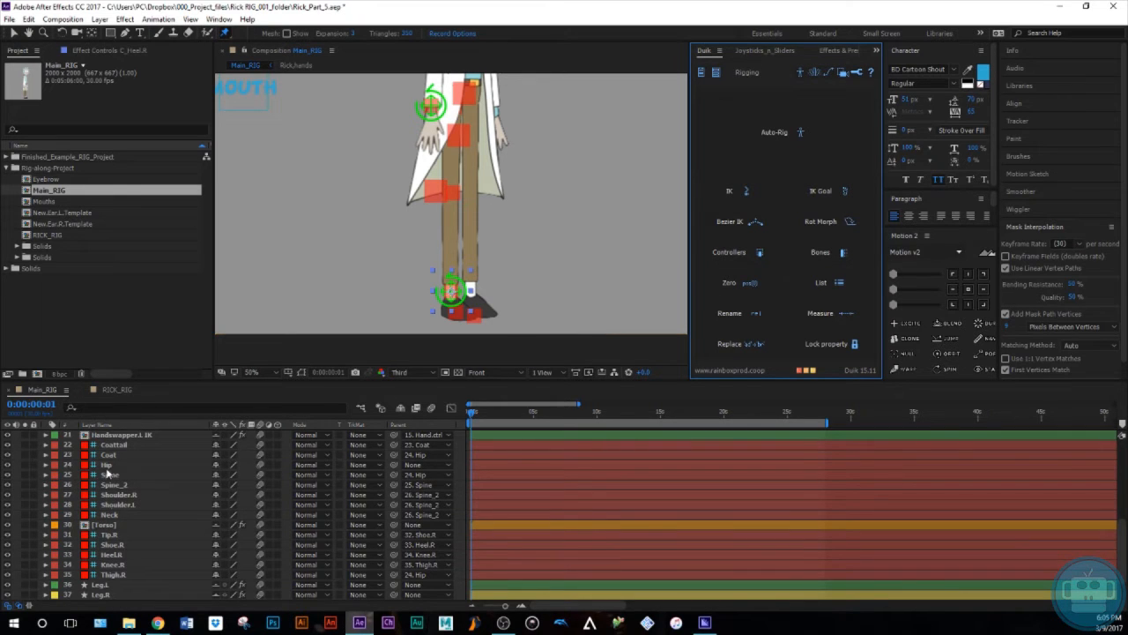
{"action": "scroll", "coordinate": [111, 472], "scroll_direction": "up", "scroll_amount": 6}
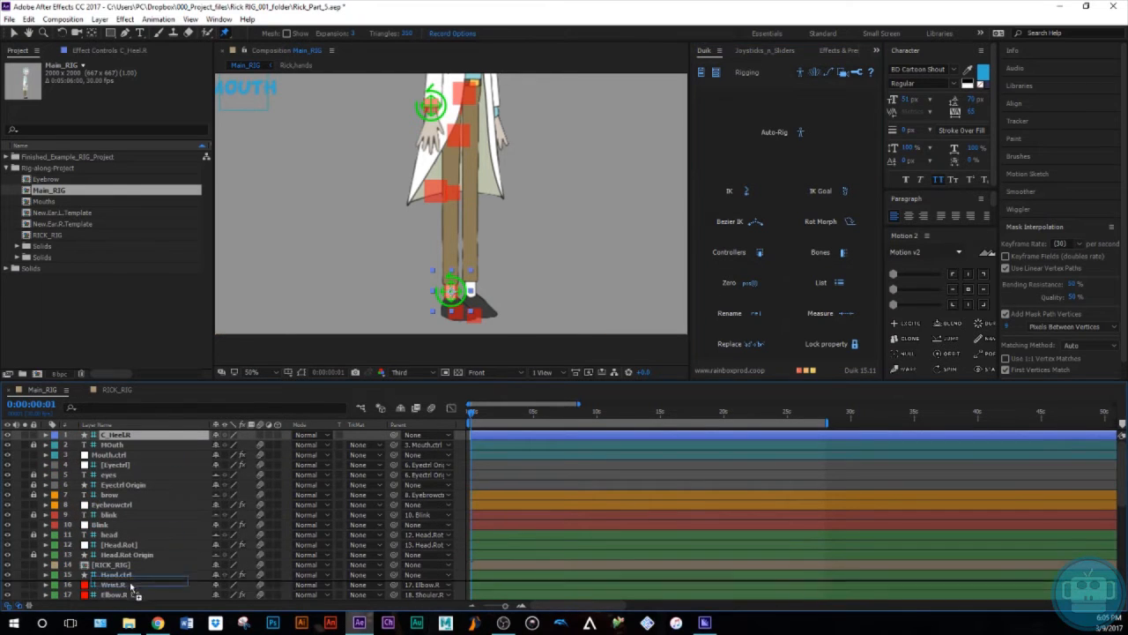
{"action": "scroll", "coordinate": [138, 498], "scroll_direction": "down", "scroll_amount": 7}
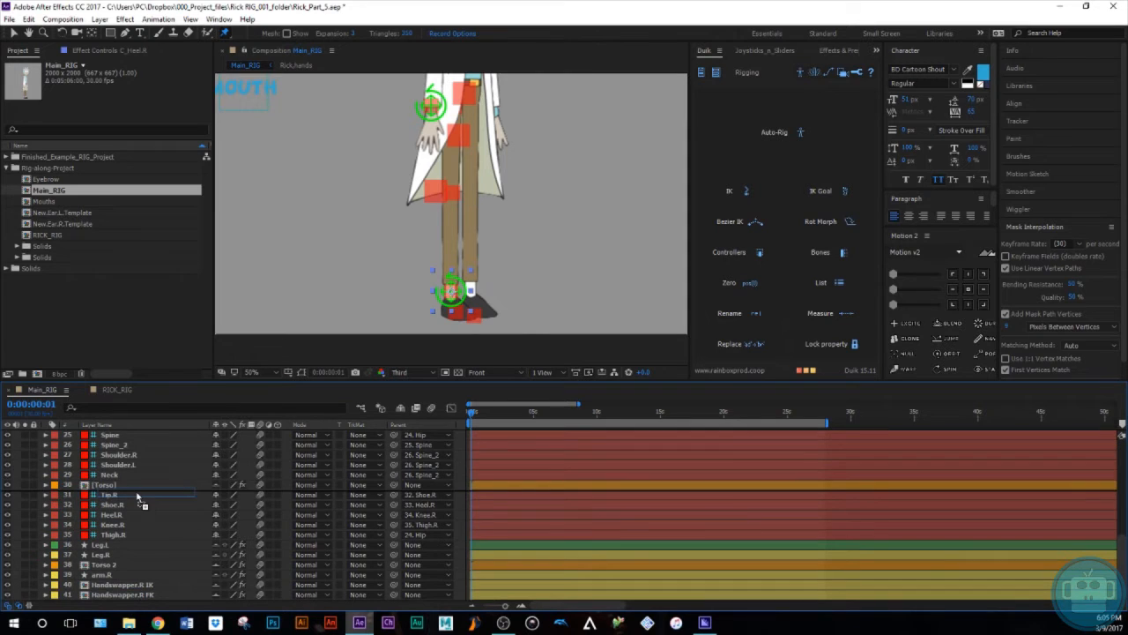
{"action": "left_click_drag", "start_coordinate": [137, 498], "coordinate": [136, 493]}
- Give the C_Heel.R controller and the Tip.R, Shoe.R, Heel.R, Knee.R and Thigh.R bones the green label colour
{"action": "left_click", "coordinate": [112, 535], "text": "shift"}
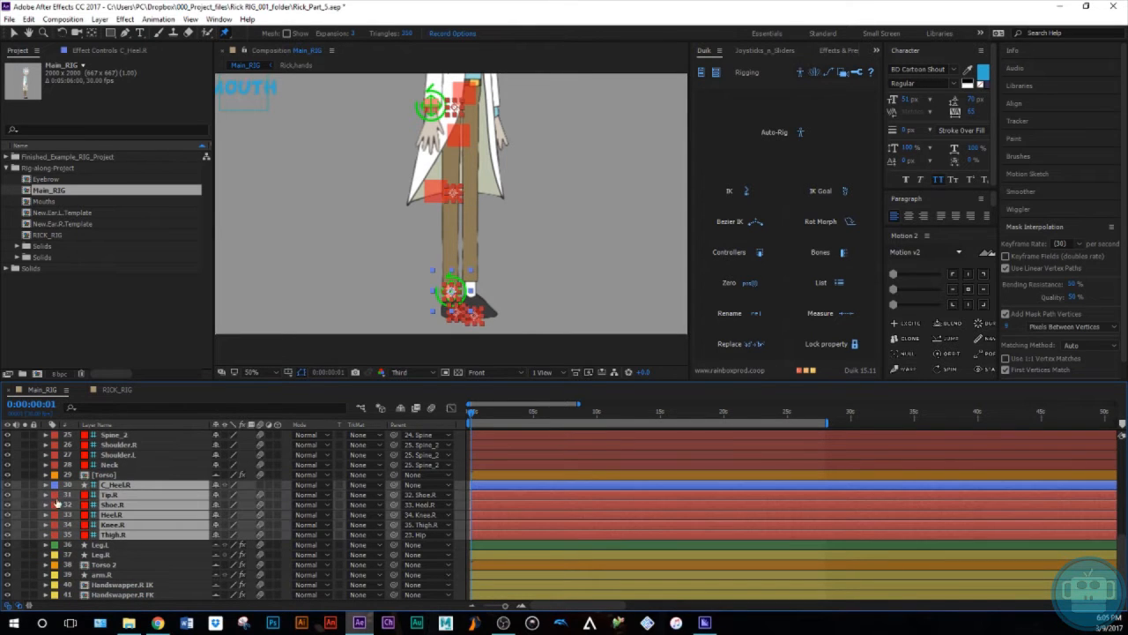
{"action": "left_click", "coordinate": [55, 494]}
{"action": "left_click", "coordinate": [80, 390]}
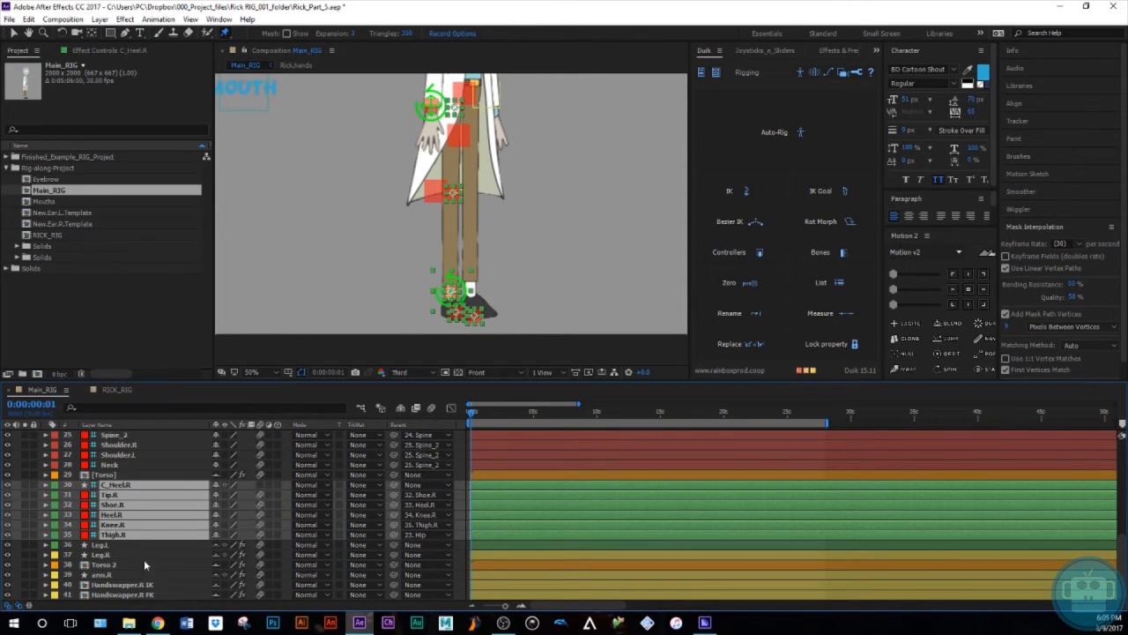
{"action": "left_click", "coordinate": [100, 544]}
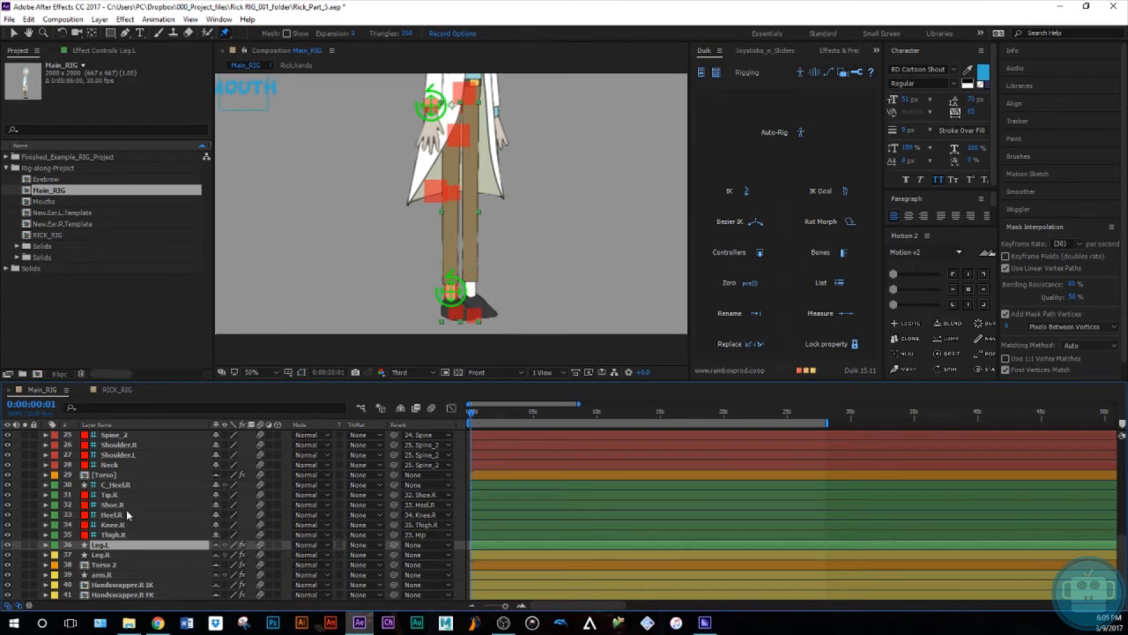
{"action": "left_click", "coordinate": [128, 494]}
{"action": "left_click", "coordinate": [128, 486]}
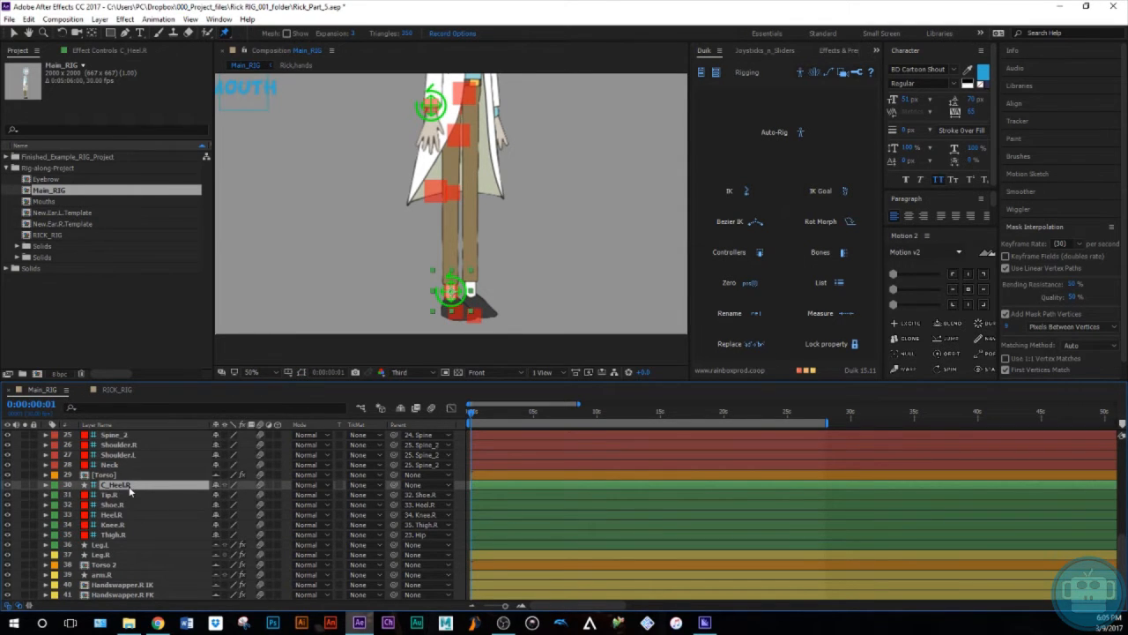
- Rename the C_Heel.R controller layer as Foot.ctrl.R
{"action": "left_click", "coordinate": [133, 495]}
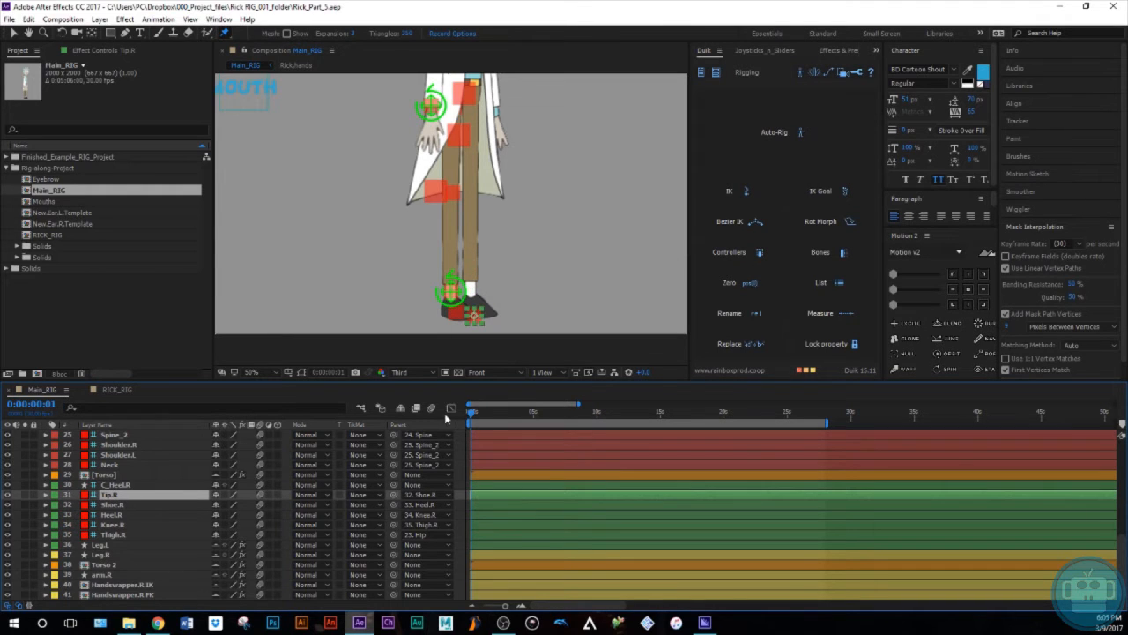
{"action": "key", "text": "v"}
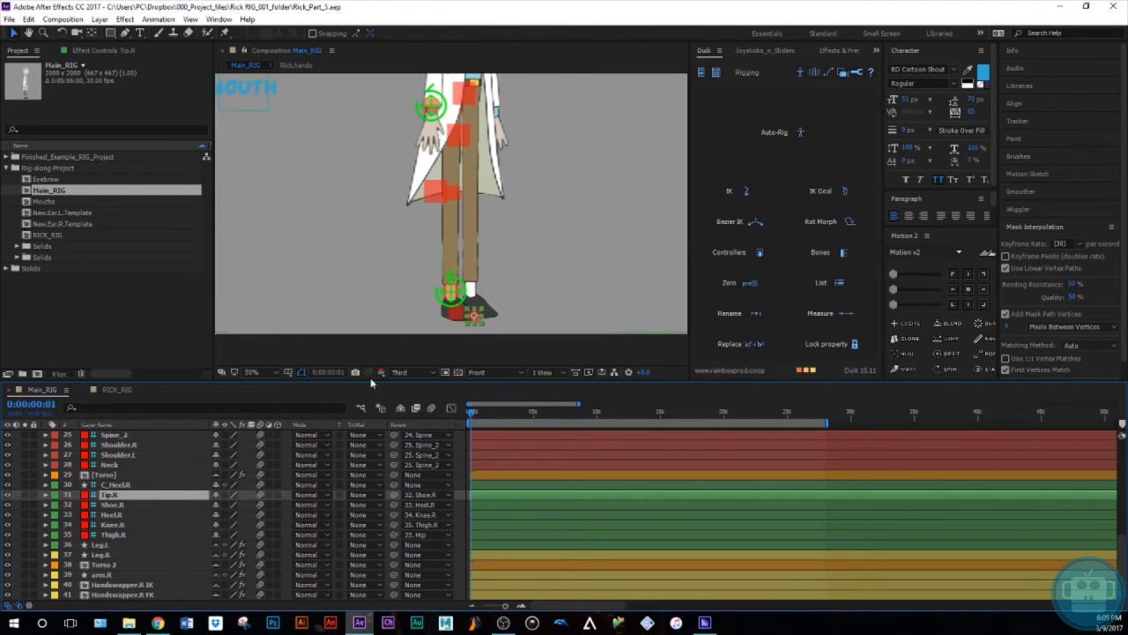
{"action": "left_click", "coordinate": [126, 486]}
{"action": "key", "text": "Return"}
{"action": "type", "text": "Fl"}
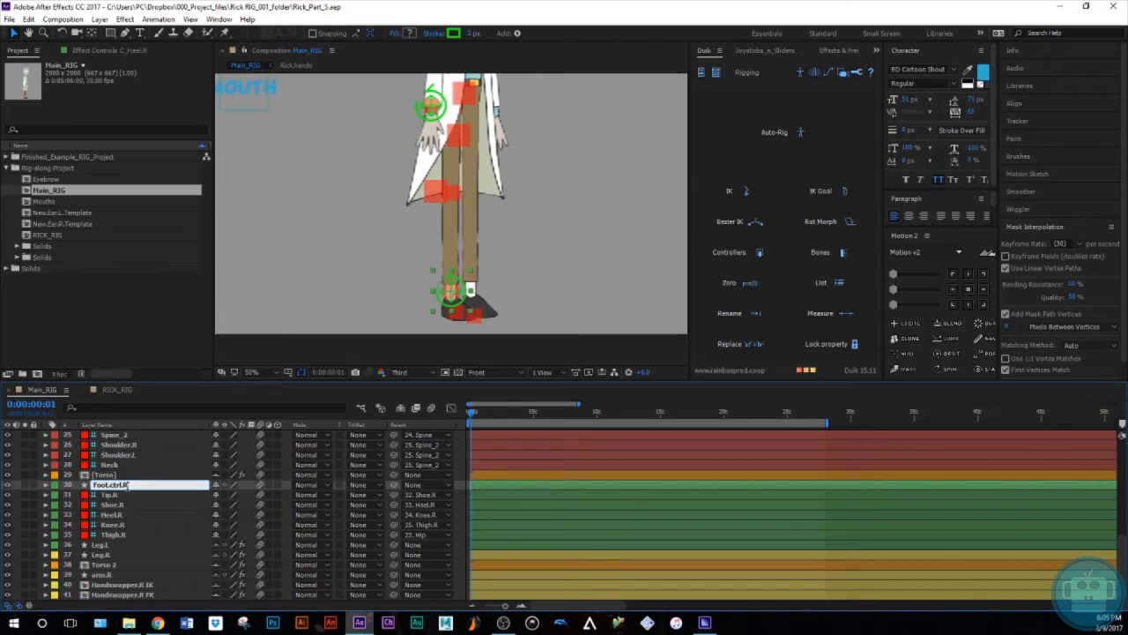
{"action": "key", "text": "Return"}
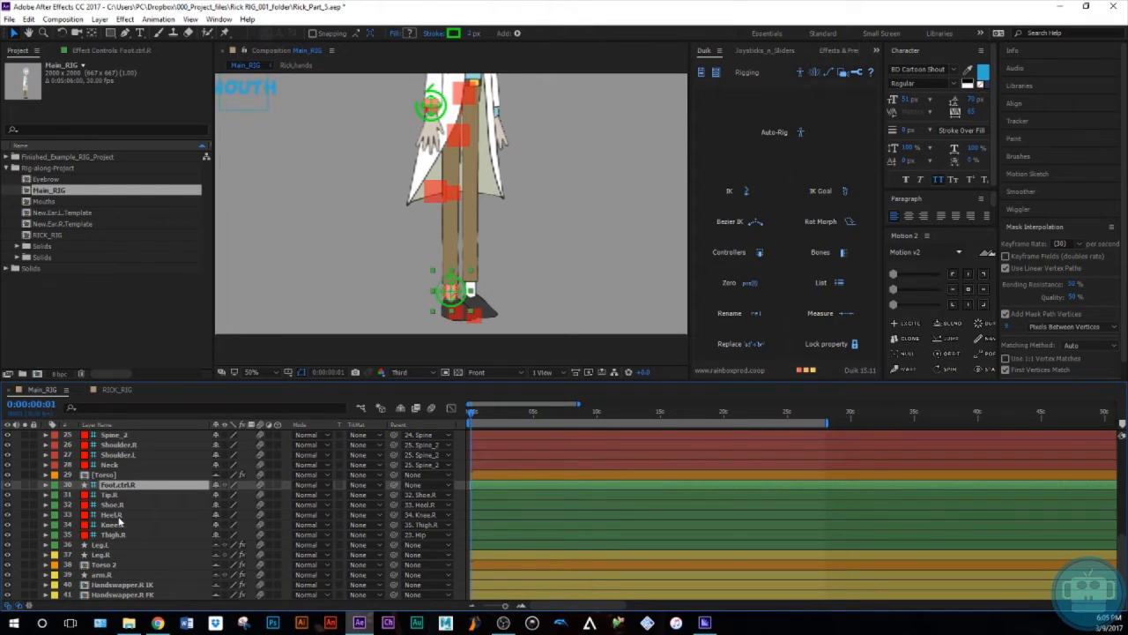
- Create a Duik 2-Layer IK & Goal rig from Heel.R, Knee.R, Thigh.R and the Foot.ctrl.R controller
{"action": "left_click", "coordinate": [121, 515]}
{"action": "left_click", "coordinate": [112, 524], "text": "ctrl"}
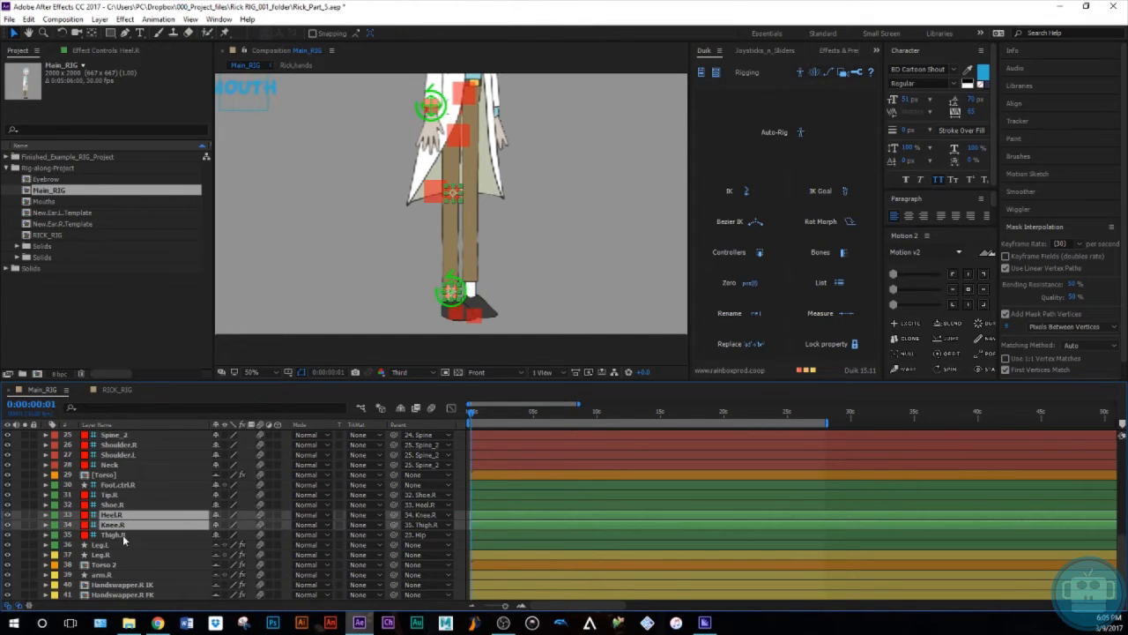
{"action": "left_click", "coordinate": [113, 534], "text": "ctrl"}
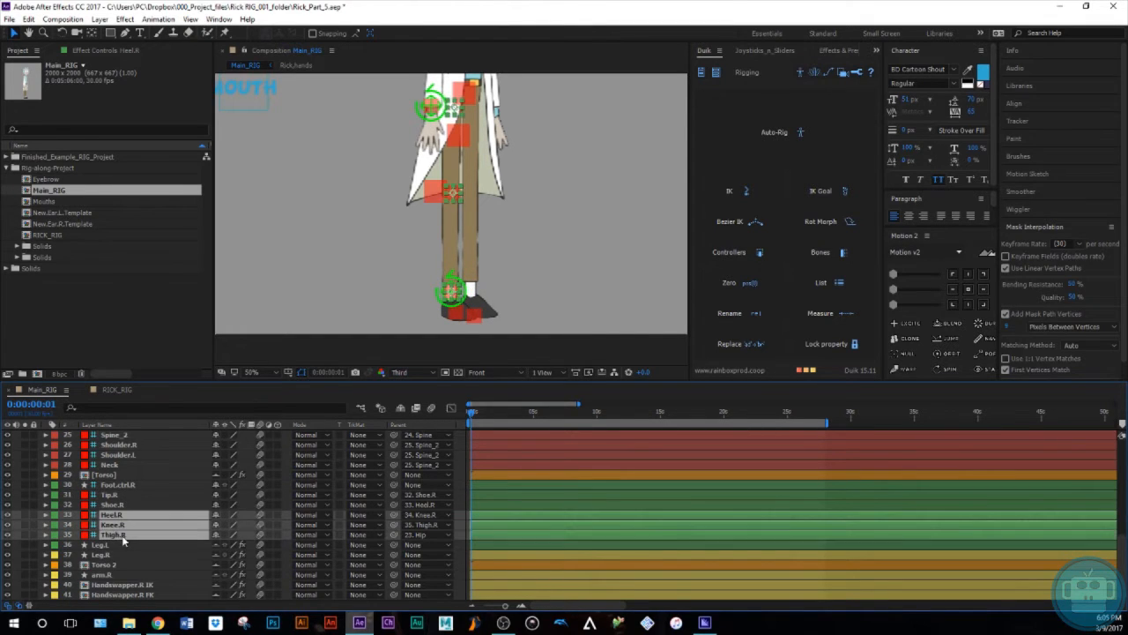
{"action": "left_click", "coordinate": [128, 487], "text": "ctrl"}
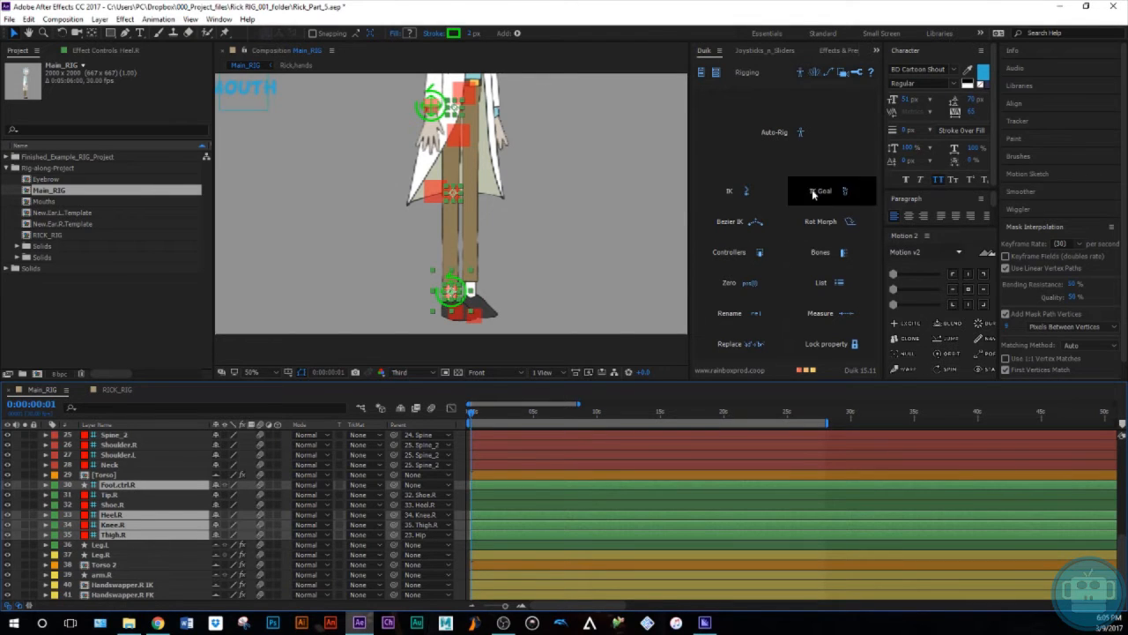
{"action": "left_click", "coordinate": [748, 198]}
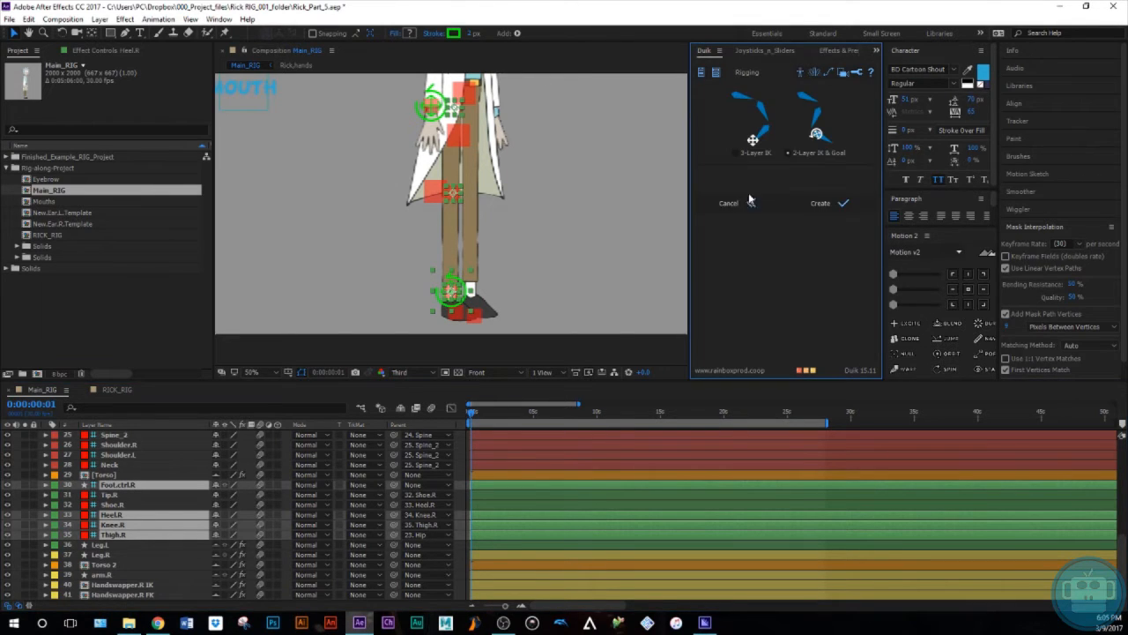
{"action": "left_click", "coordinate": [840, 201]}
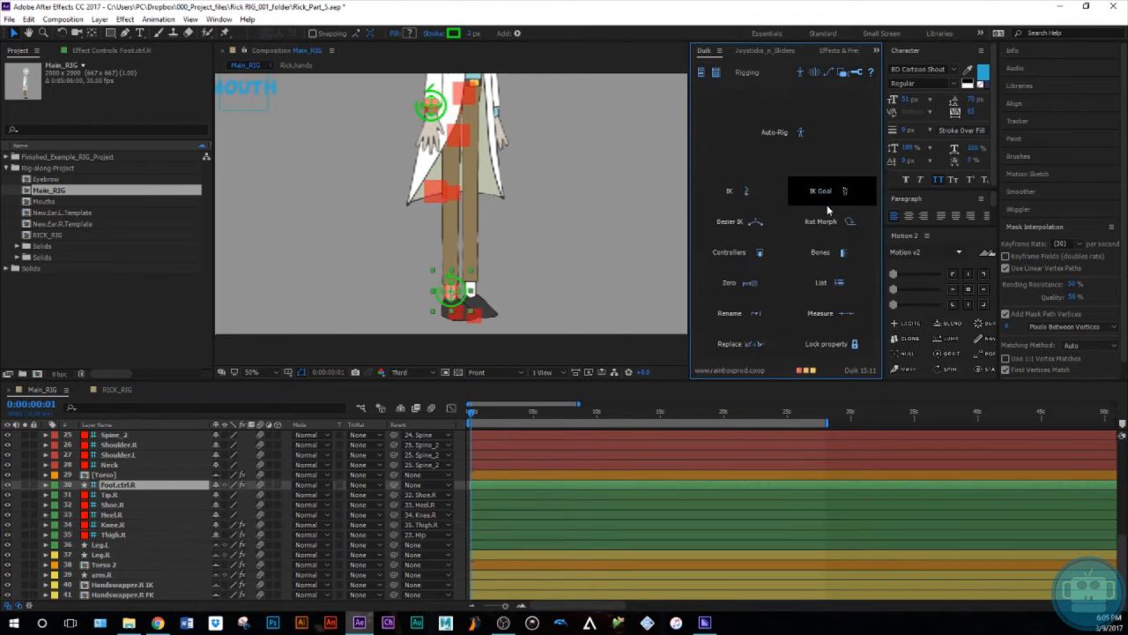
- Test the leg IK by moving and rotating the Foot.ctrl.R controller, undoing both test changes
{"action": "left_click", "coordinate": [102, 50]}
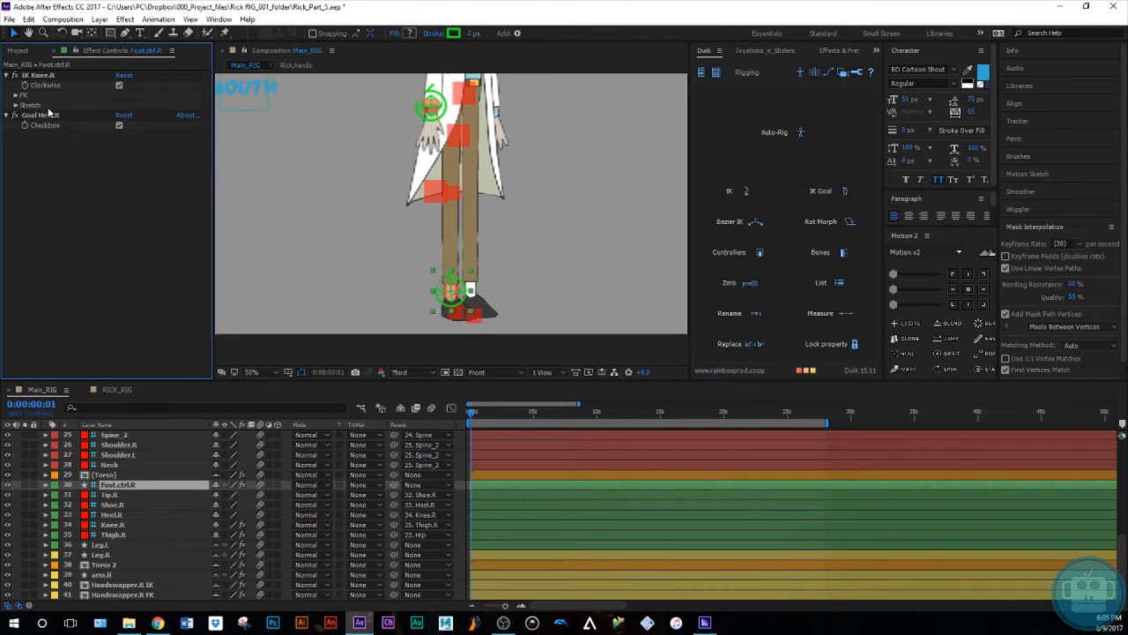
{"action": "left_click", "coordinate": [115, 497]}
{"action": "left_click", "coordinate": [119, 486]}
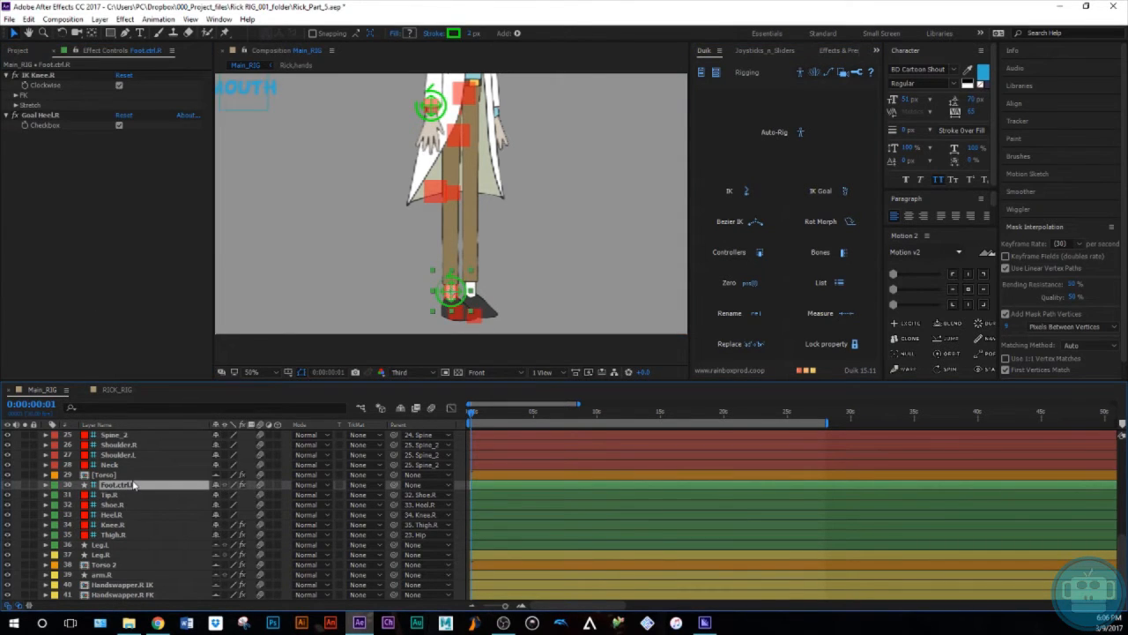
{"action": "mouse_move", "coordinate": [451, 291]}
{"action": "left_mouse_down"}
{"action": "mouse_move", "coordinate": [411, 294]}
{"action": "mouse_move", "coordinate": [438, 236]}
{"action": "mouse_move", "coordinate": [564, 282]}
{"action": "mouse_move", "coordinate": [517, 216]}
{"action": "mouse_move", "coordinate": [394, 276]}
{"action": "mouse_move", "coordinate": [227, 275]}
{"action": "mouse_move", "coordinate": [596, 259]}
{"action": "mouse_move", "coordinate": [646, 270]}
{"action": "mouse_move", "coordinate": [483, 194]}
{"action": "mouse_move", "coordinate": [473, 196]}
{"action": "mouse_move", "coordinate": [444, 286]}
{"action": "left_mouse_up"}
{"action": "key", "text": "ctrl+z"}
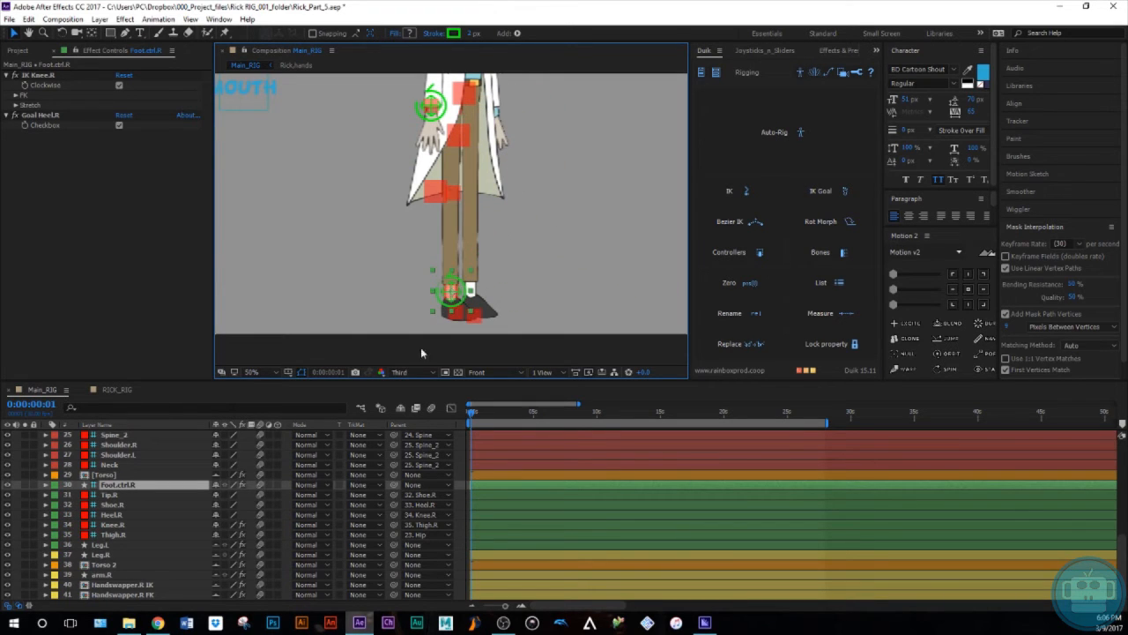
{"action": "key", "text": "r"}
{"action": "mouse_move", "coordinate": [227, 494]}
{"action": "left_mouse_down"}
{"action": "mouse_move", "coordinate": [201, 492]}
{"action": "mouse_move", "coordinate": [261, 494]}
{"action": "mouse_move", "coordinate": [229, 493]}
{"action": "left_mouse_up"}
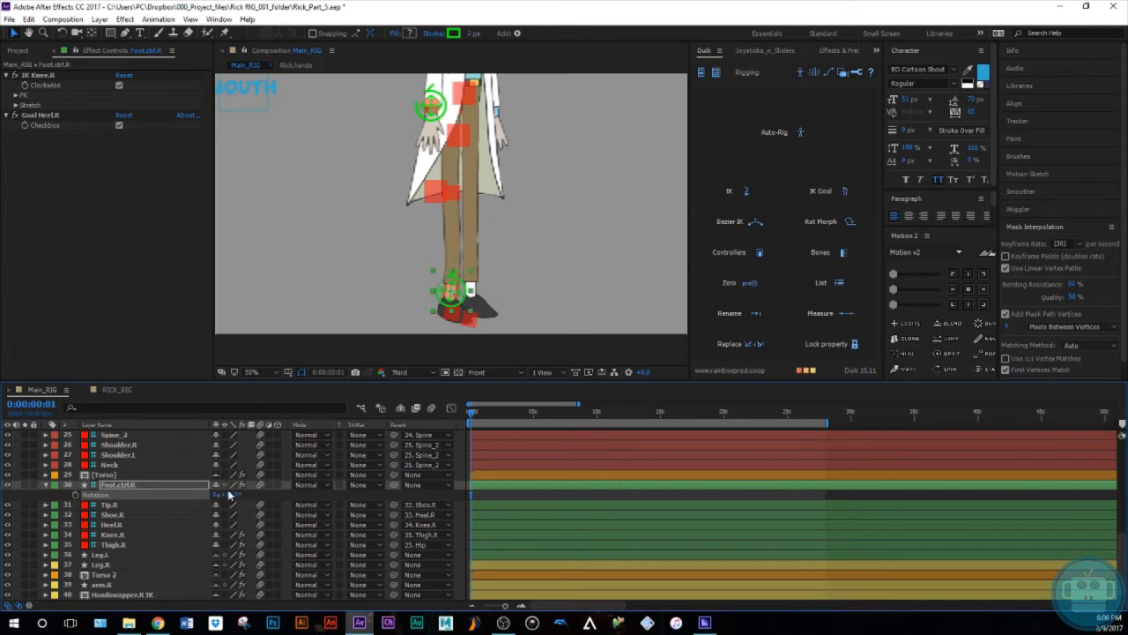
{"action": "key", "text": "ctrl+z"}
{"action": "left_click", "coordinate": [47, 486]}
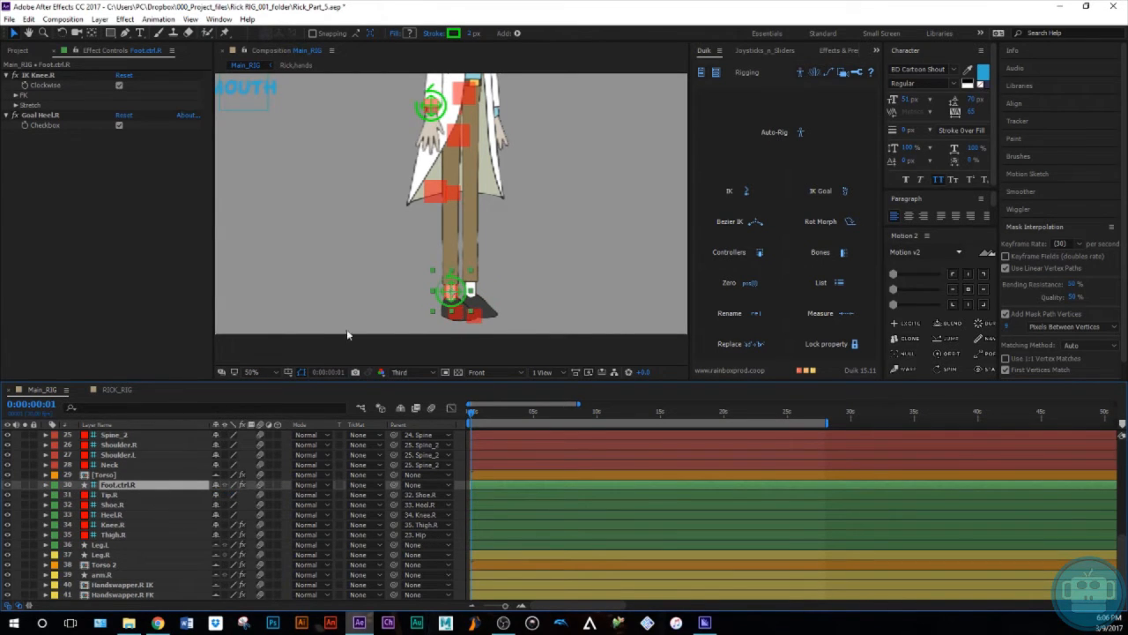
- Turn off visibility for the Tip.R, Shoe.R, Heel.R, Knee.R and Thigh.R bones and mark them as shy
{"action": "mouse_move", "coordinate": [479, 207]}
{"action": "left_mouse_down"}
{"action": "mouse_move", "coordinate": [467, 264]}
{"action": "mouse_move", "coordinate": [463, 213]}
{"action": "left_mouse_up"}
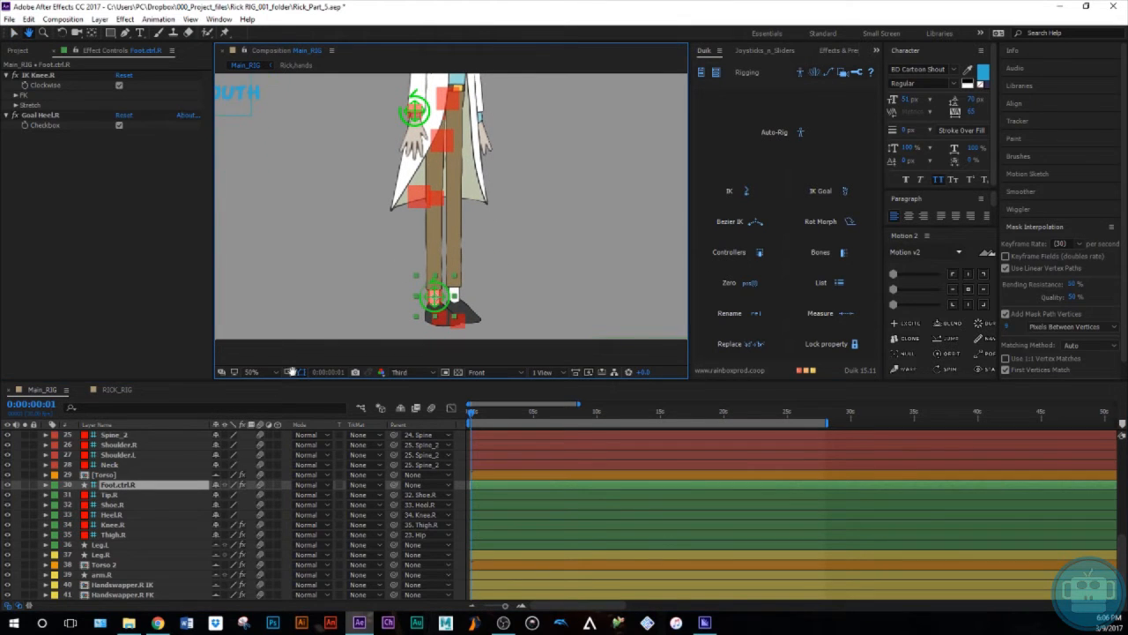
{"action": "left_click_drag", "start_coordinate": [9, 497], "coordinate": [8, 535]}
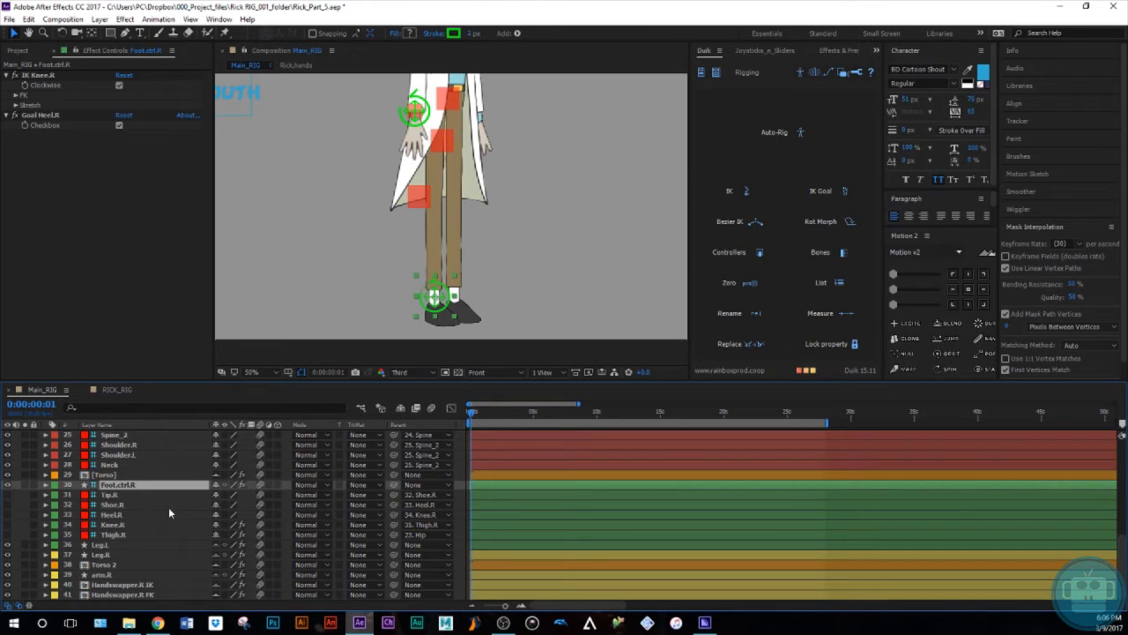
{"action": "left_click", "coordinate": [123, 495]}
{"action": "left_click", "coordinate": [119, 534], "text": "shift"}
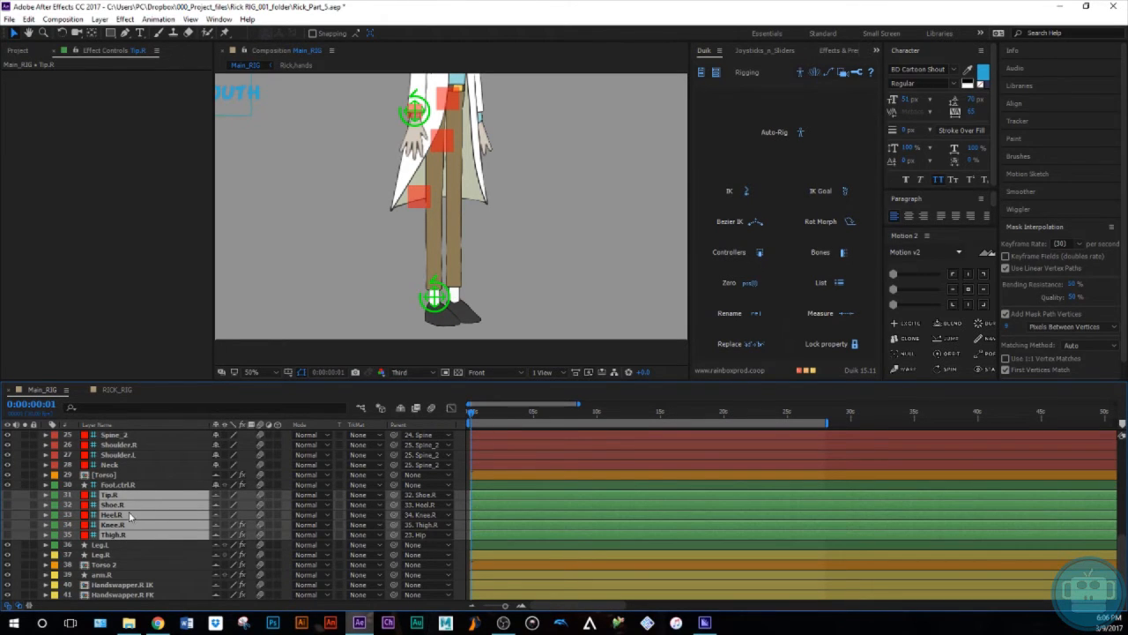
- Turn off the Wrist.R, Elbow.R and Shouler.R arm bones as shy layers, and hide all shy layers in the timeline
{"action": "scroll", "coordinate": [129, 511], "scroll_direction": "up", "scroll_amount": 1}
{"action": "scroll", "coordinate": [127, 530], "scroll_direction": "up", "scroll_amount": 1}
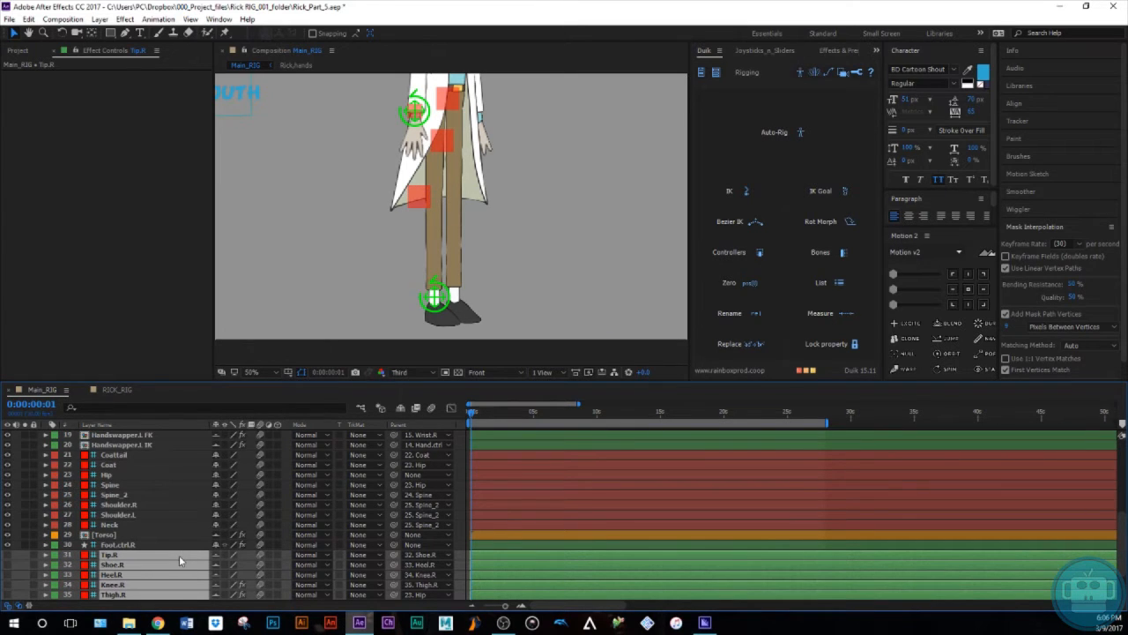
{"action": "scroll", "coordinate": [170, 554], "scroll_direction": "down", "scroll_amount": 1}
{"action": "scroll", "coordinate": [144, 521], "scroll_direction": "up", "scroll_amount": 1}
{"action": "left_click", "coordinate": [119, 515]}
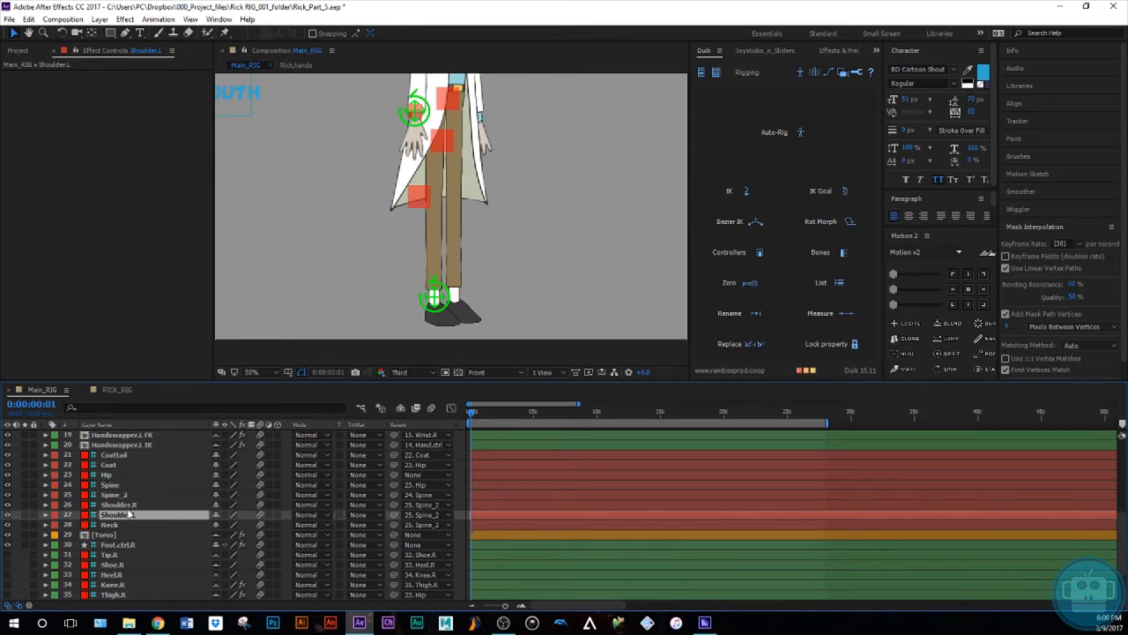
{"action": "scroll", "coordinate": [139, 509], "scroll_direction": "up", "scroll_amount": 2}
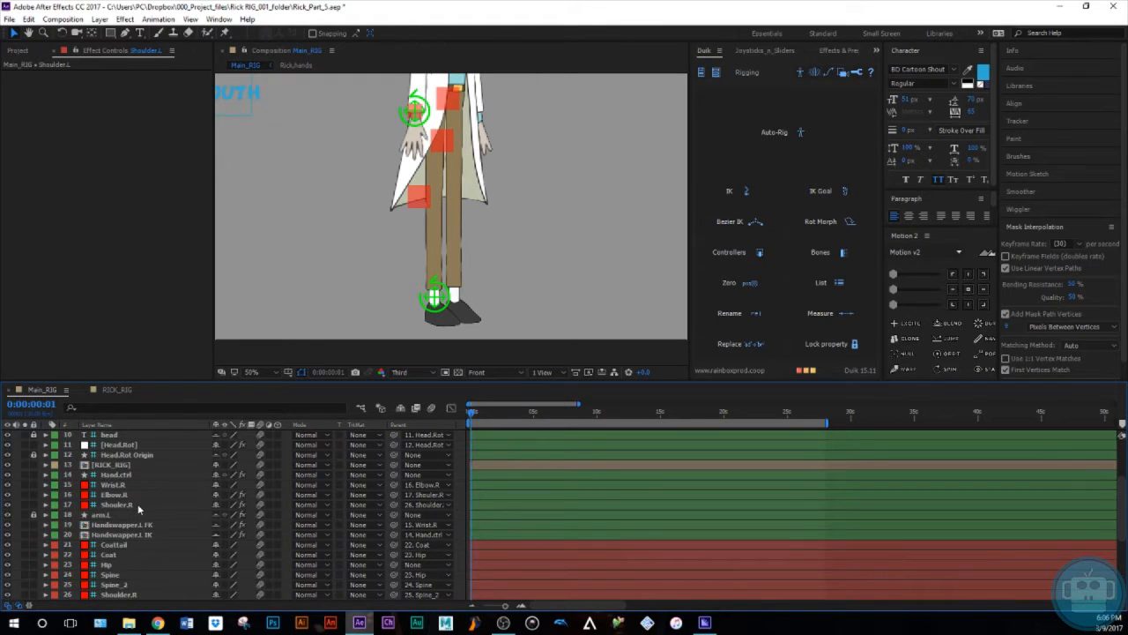
{"action": "left_click", "coordinate": [119, 504]}
{"action": "left_click", "coordinate": [121, 486], "text": "shift"}
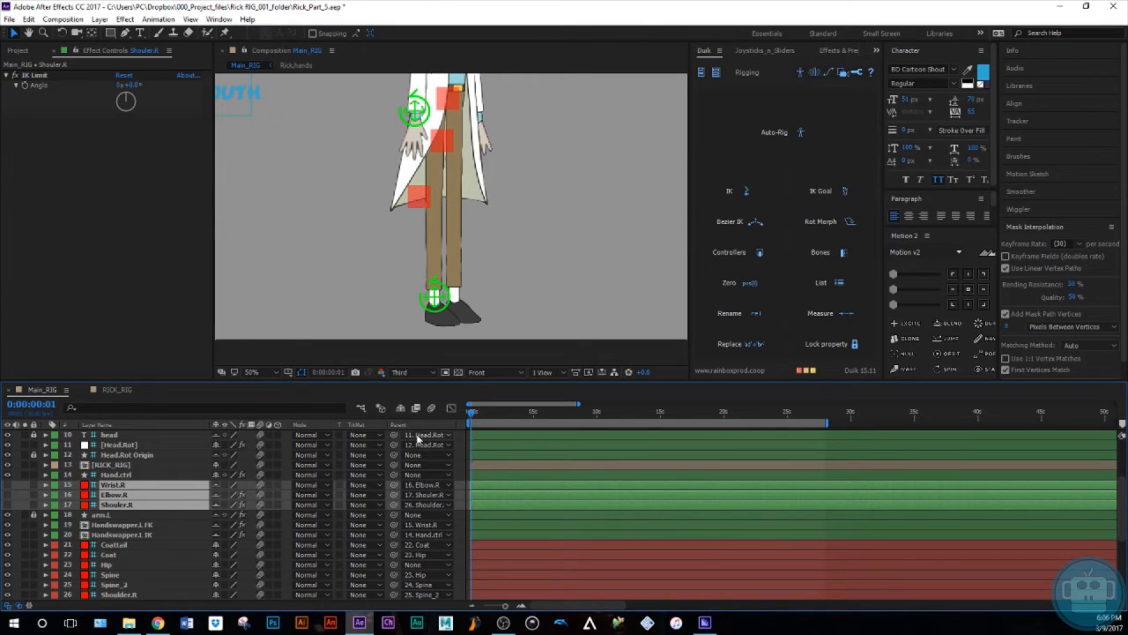
{"action": "left_click", "coordinate": [401, 407]}
- Look over the whole character and the bones and controllers that are still displayed
{"action": "scroll", "coordinate": [279, 535], "scroll_direction": "up", "scroll_amount": 3}
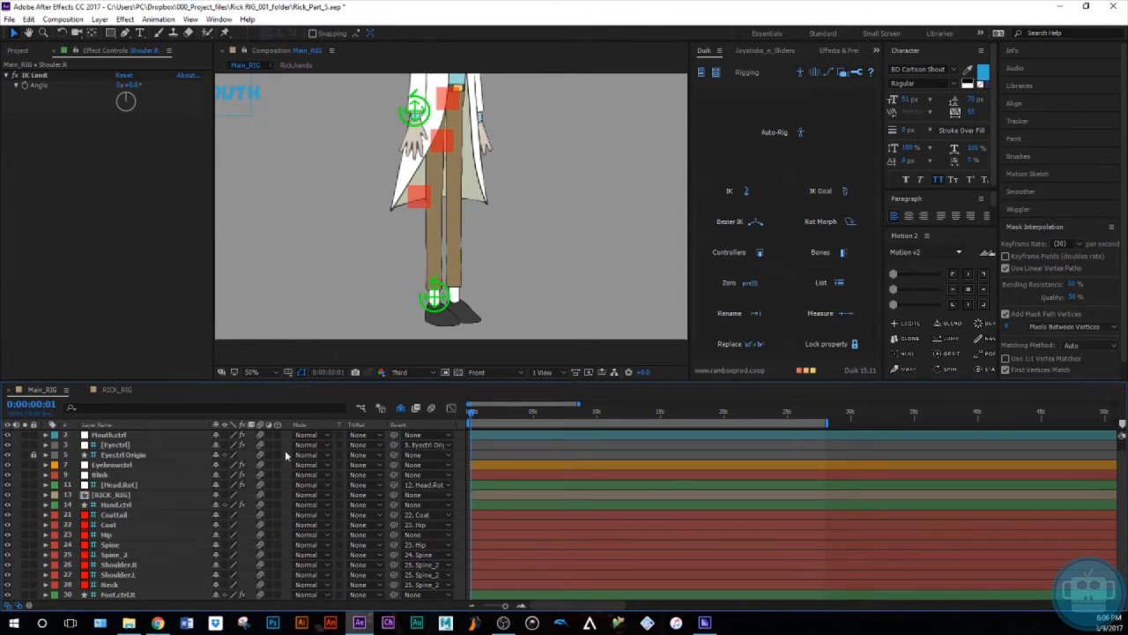
{"action": "key", "text": "h"}
{"action": "left_click_drag", "start_coordinate": [463, 172], "coordinate": [459, 280]}
{"action": "scroll", "coordinate": [464, 281], "scroll_direction": "down", "scroll_amount": 1}
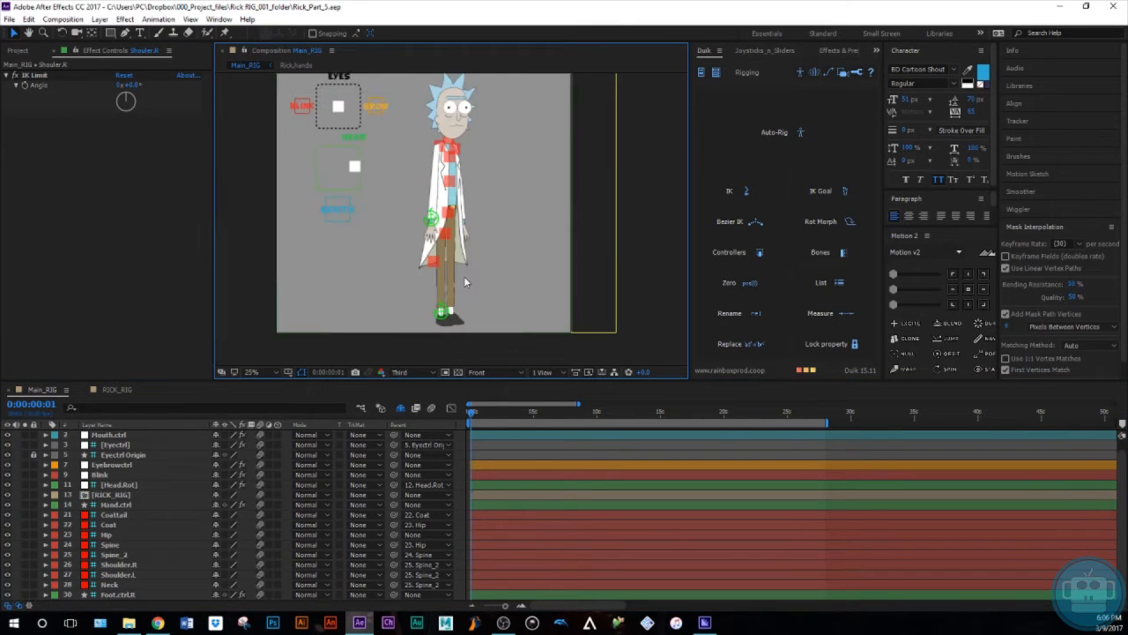
{"action": "scroll", "coordinate": [465, 282], "scroll_direction": "up", "scroll_amount": 1}
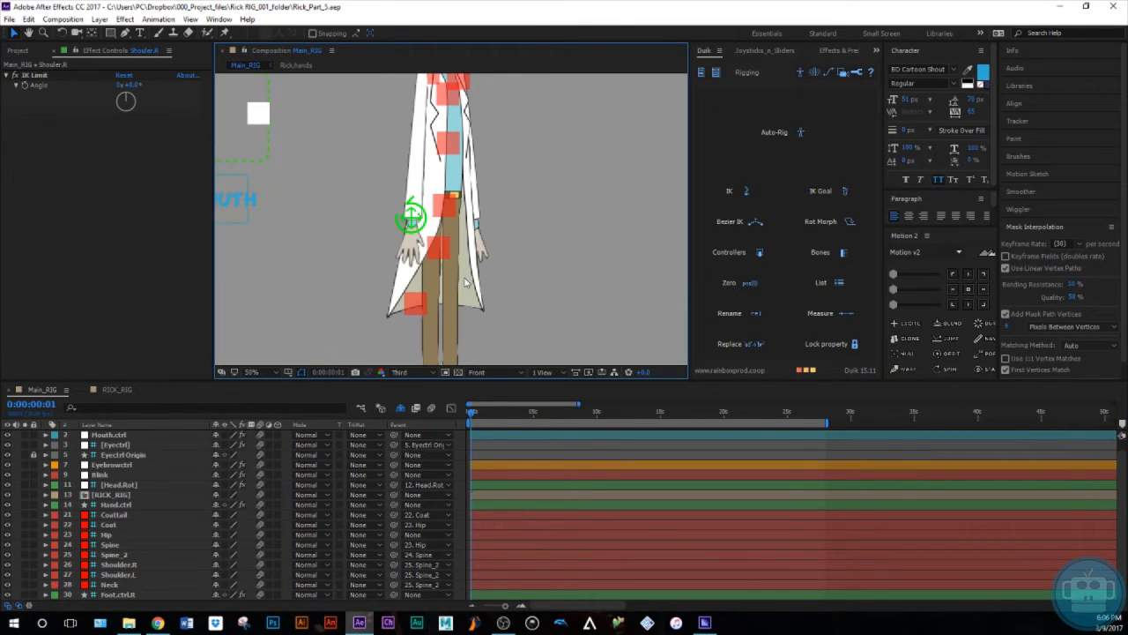
{"action": "scroll", "coordinate": [464, 283], "scroll_direction": "down", "scroll_amount": 3}
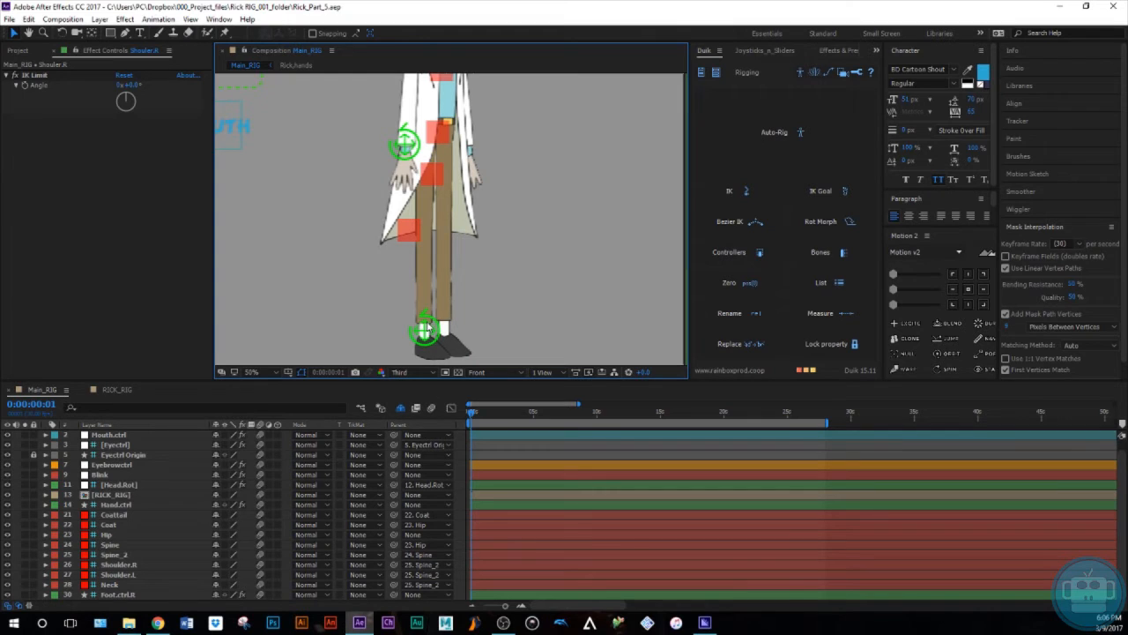
{"action": "left_click_drag", "start_coordinate": [450, 138], "coordinate": [469, 271]}
{"action": "left_click_drag", "start_coordinate": [437, 312], "coordinate": [459, 265]}
{"action": "scroll", "coordinate": [460, 257], "scroll_direction": "down", "scroll_amount": 2}
{"action": "mouse_move", "coordinate": [393, 255]}
{"action": "left_mouse_down"}
{"action": "mouse_move", "coordinate": [414, 253]}
{"action": "mouse_move", "coordinate": [384, 256]}
{"action": "left_mouse_up"}
{"action": "key", "text": "v"}
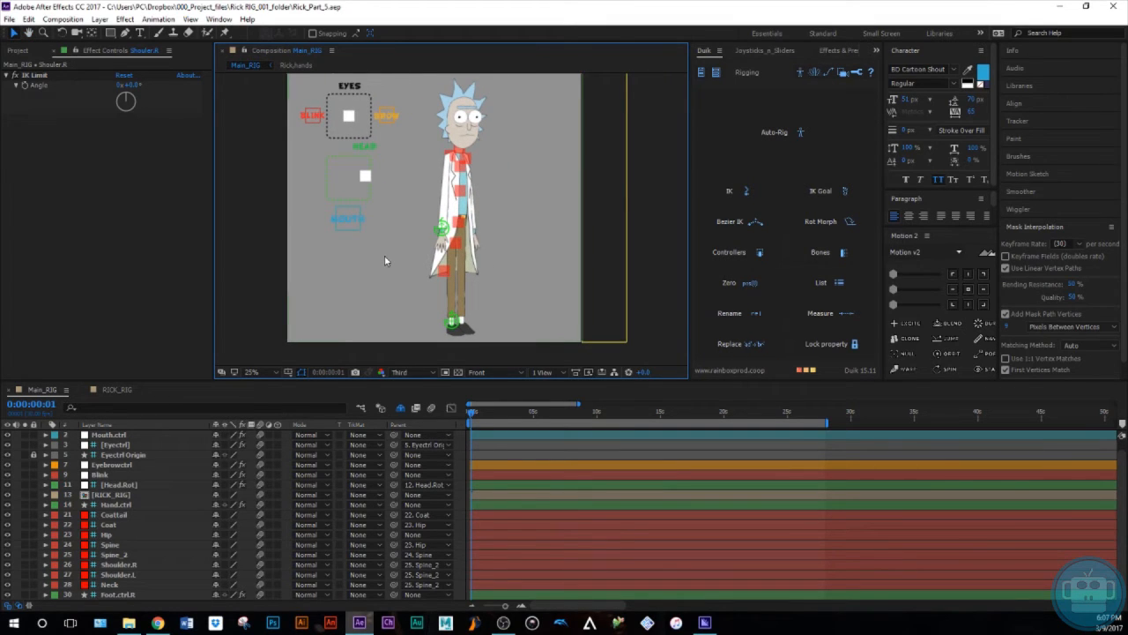
- Draw a tall narrow rectangle on a new shape layer below the Mouth control and centre its anchor point
{"action": "left_click", "coordinate": [110, 34]}
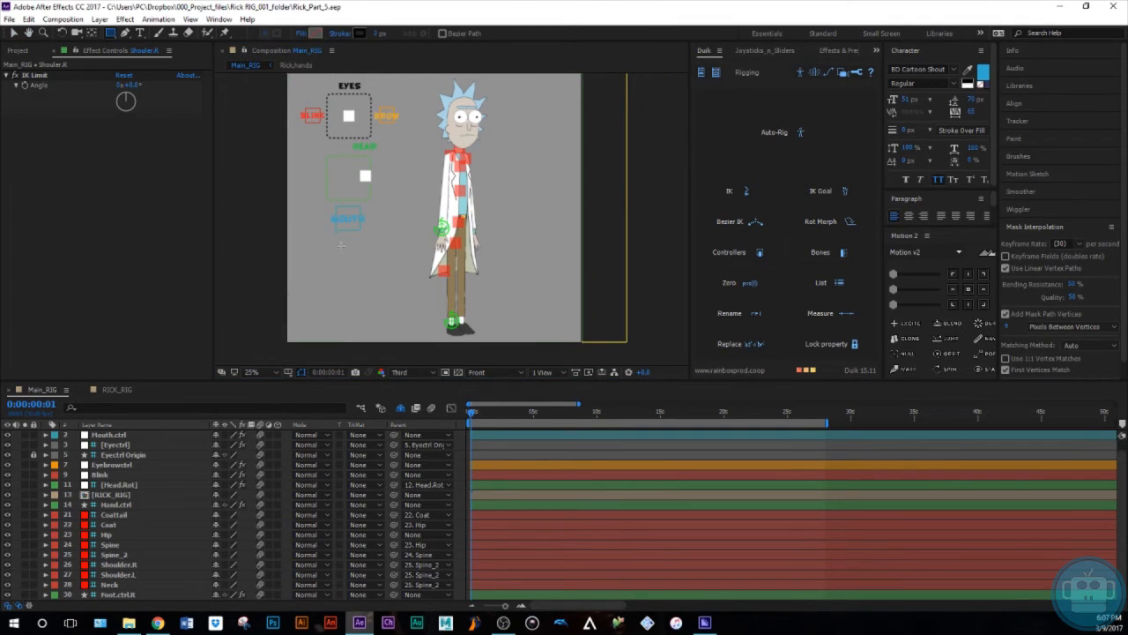
{"action": "left_click_drag", "start_coordinate": [341, 244], "coordinate": [360, 282]}
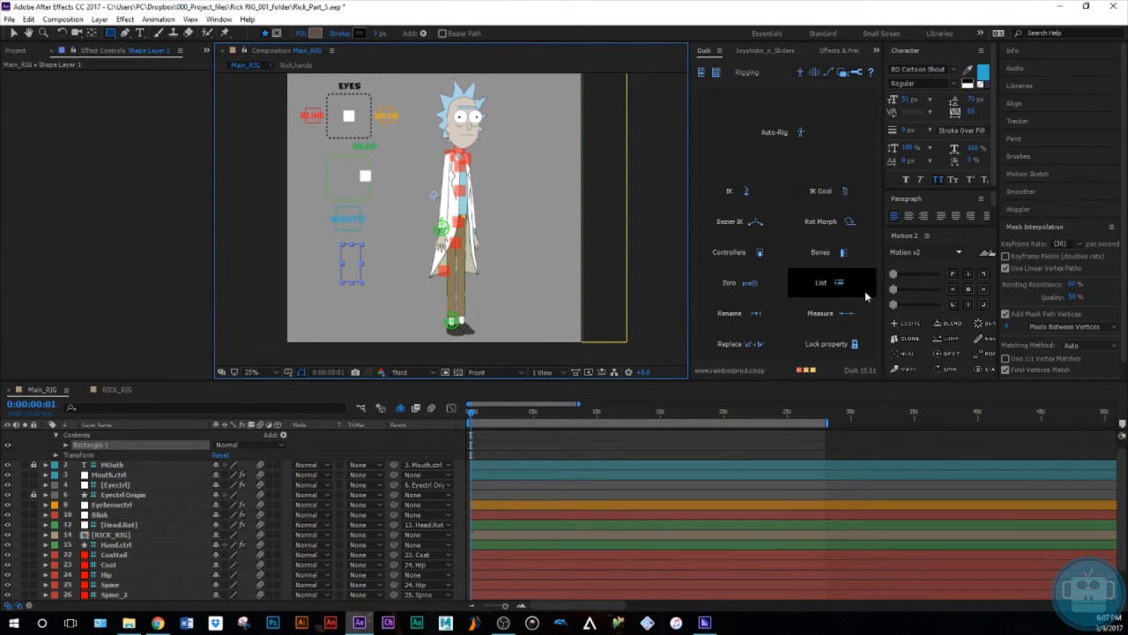
{"action": "left_click", "coordinate": [968, 289]}
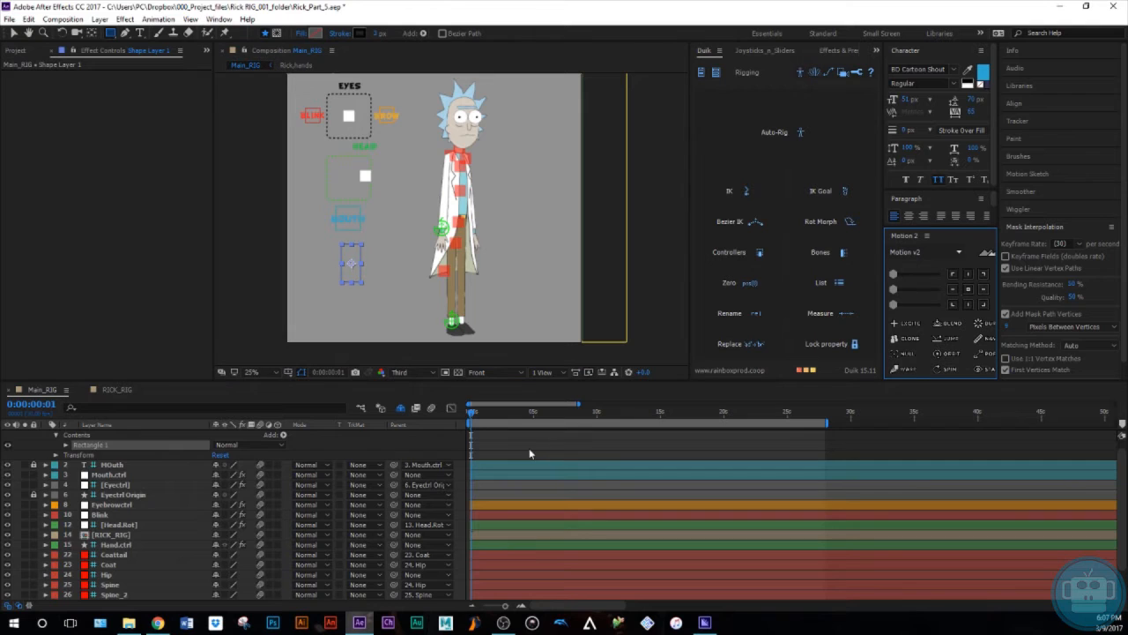
- Give the new shape layer the purple label colour and set its fill to purple 731EAF
{"action": "scroll", "coordinate": [66, 441], "scroll_direction": "up", "scroll_amount": 1}
{"action": "left_click", "coordinate": [55, 436]}
{"action": "left_click", "coordinate": [97, 356]}
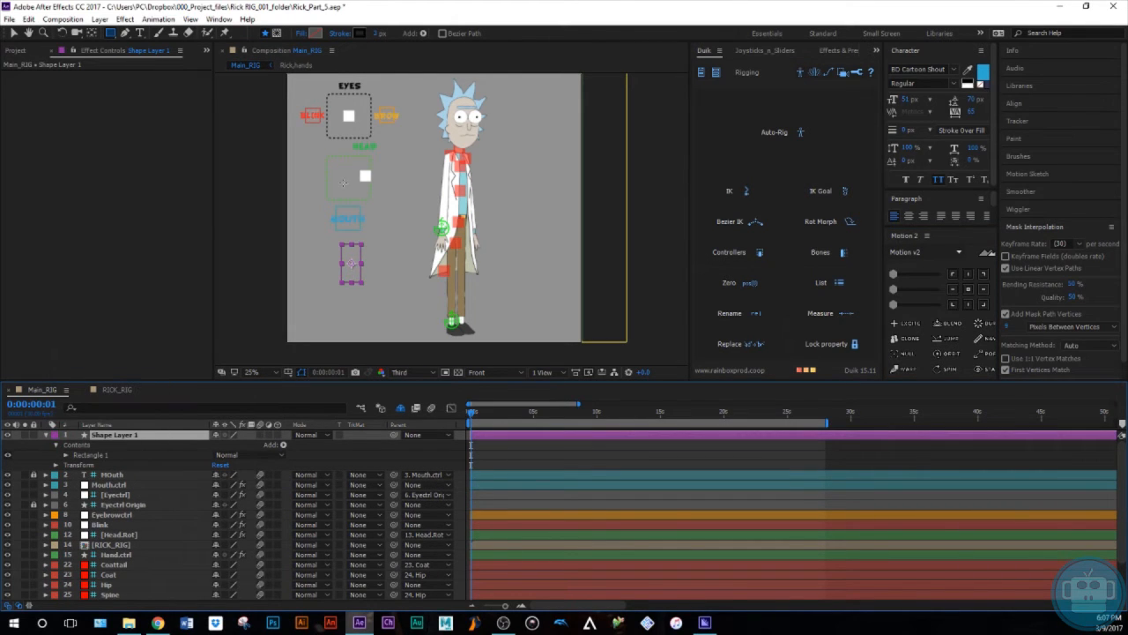
{"action": "left_click", "coordinate": [315, 33]}
{"action": "left_click", "coordinate": [876, 256]}
{"action": "left_click", "coordinate": [875, 263]}
{"action": "left_click_drag", "start_coordinate": [849, 273], "coordinate": [833, 275]}
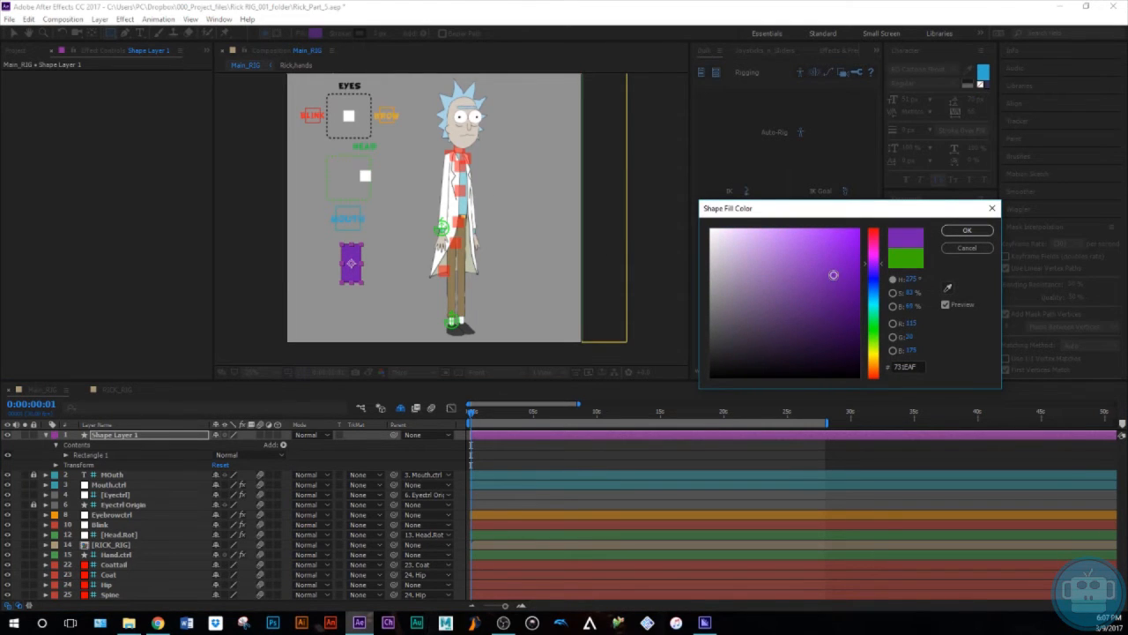
{"action": "left_click", "coordinate": [967, 231]}
- Add a wide rectangle across the first one on the same shape layer to form a cross, with a 0 px stroke
{"action": "left_click", "coordinate": [150, 434]}
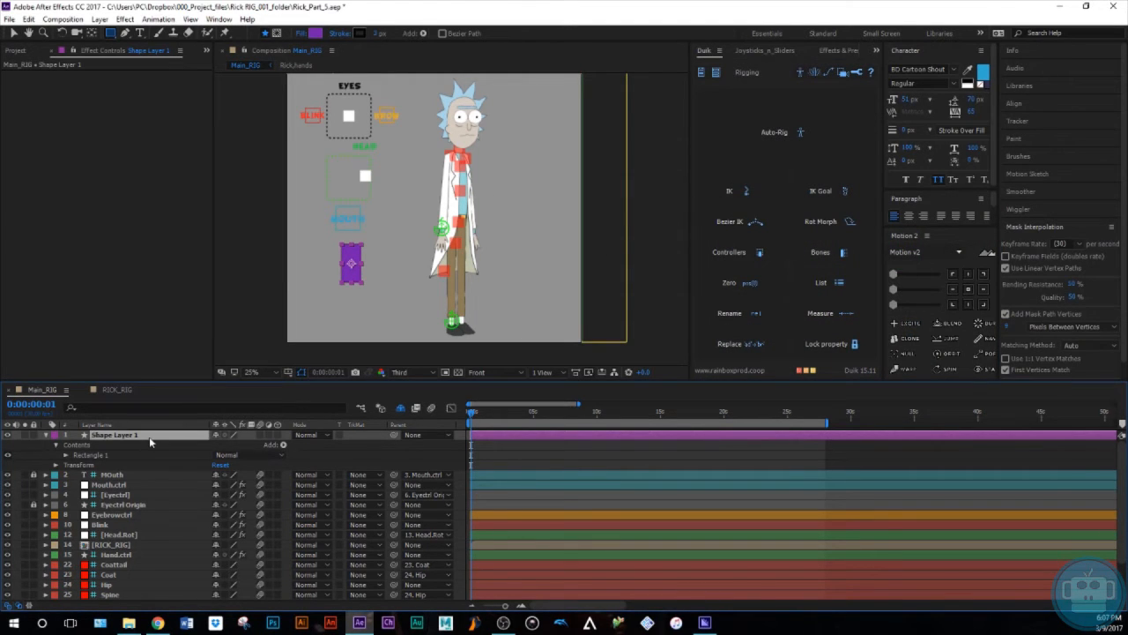
{"action": "left_click_drag", "start_coordinate": [328, 253], "coordinate": [375, 275]}
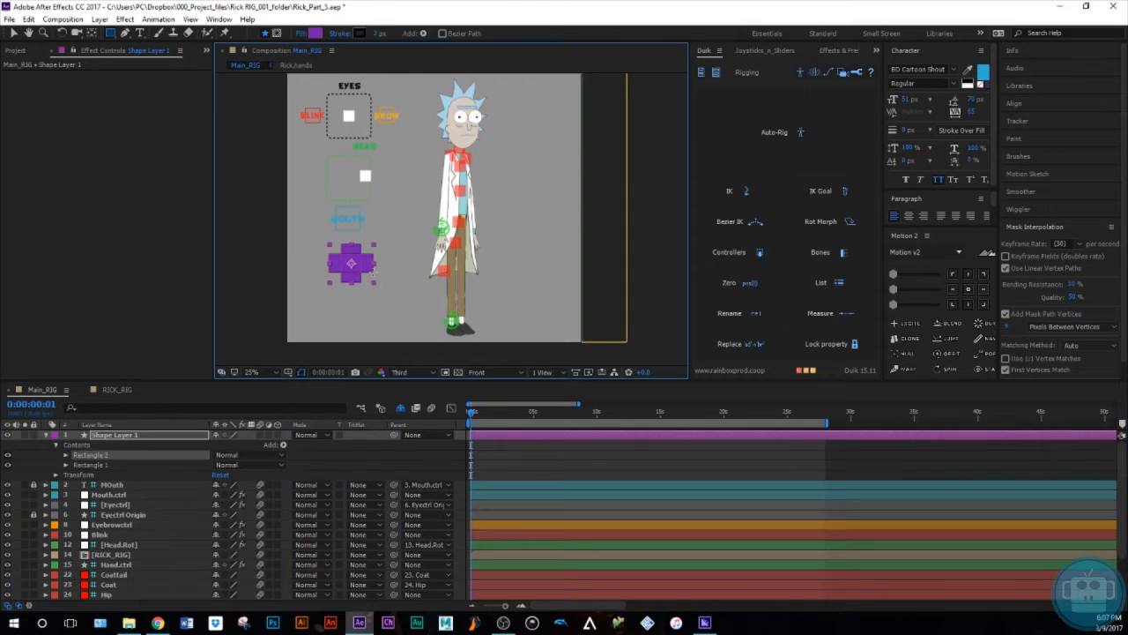
{"action": "left_click", "coordinate": [117, 440]}
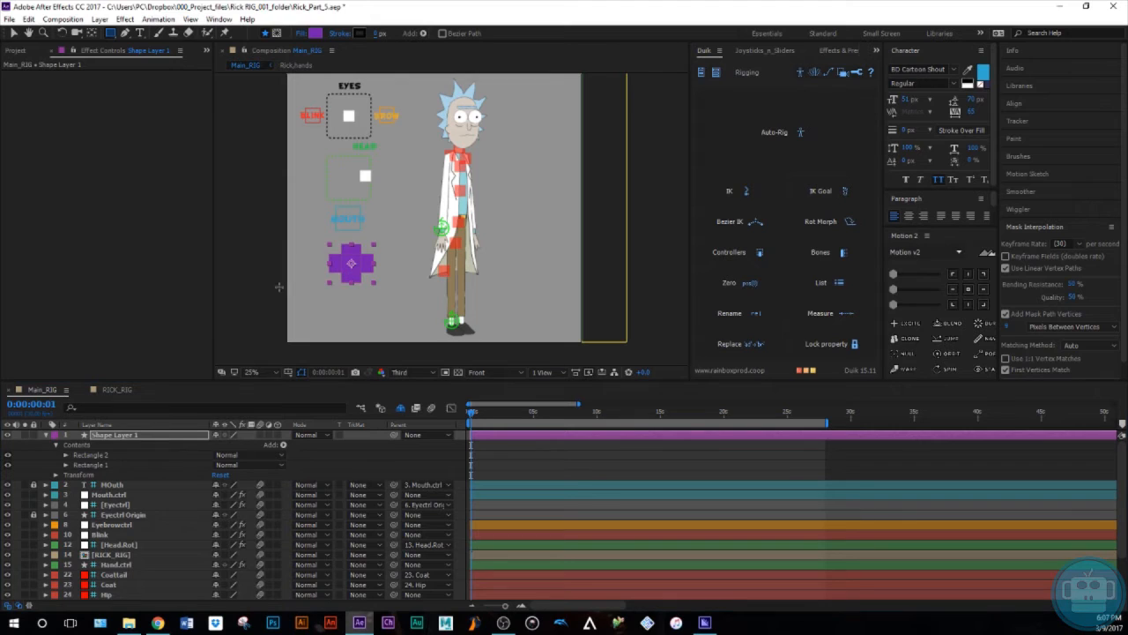
{"action": "left_click", "coordinate": [560, 456]}
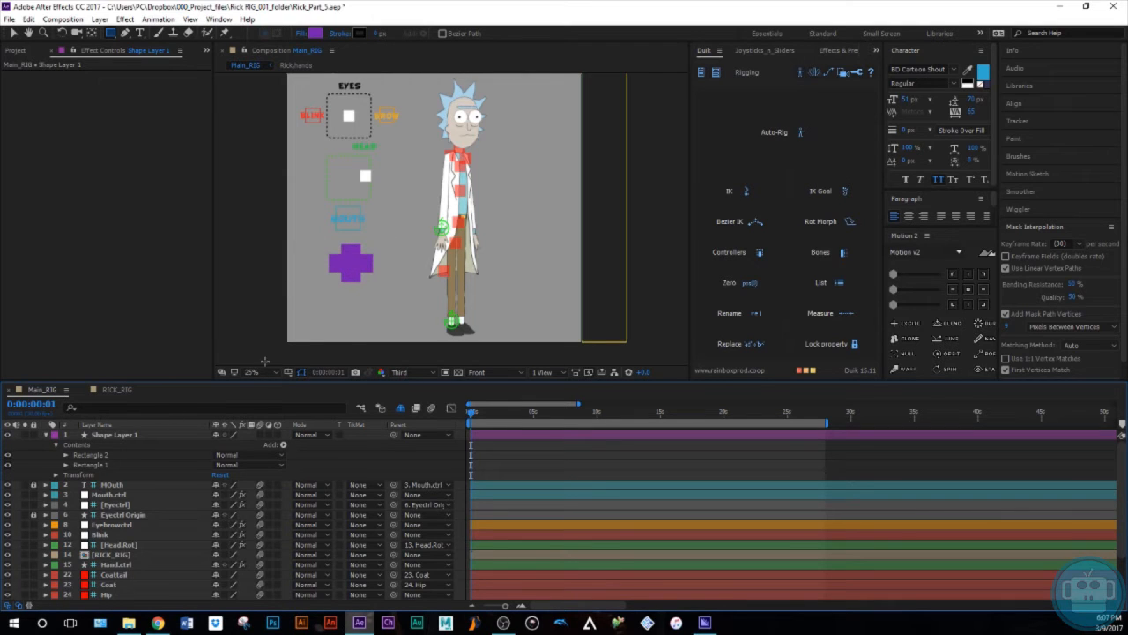
- Rename the purple cross shape layer as Main.ctrl
{"action": "left_click", "coordinate": [146, 435]}
{"action": "key", "text": "Return"}
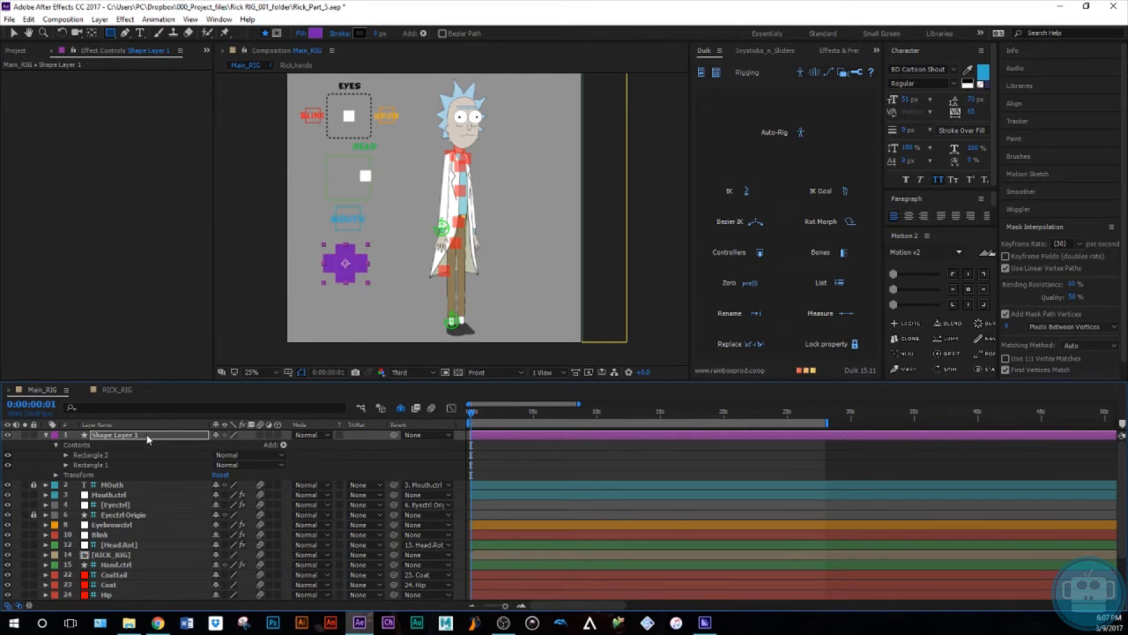
{"action": "key", "text": "Return"}
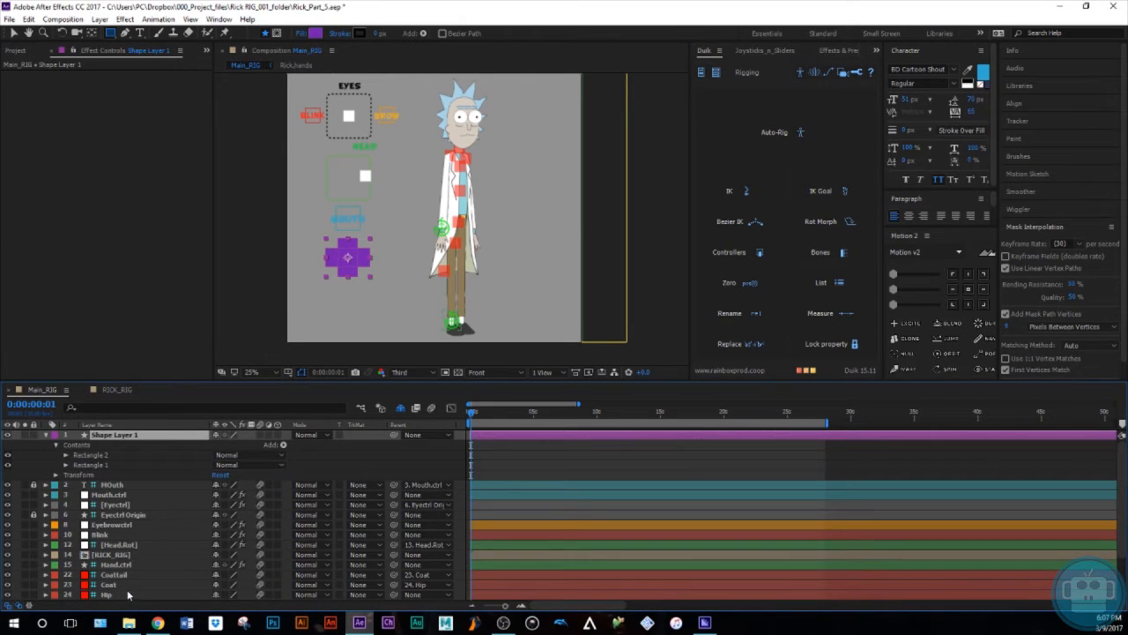
{"action": "key", "text": "Return"}
{"action": "type", "text": "Main.ctrl"}
{"action": "key", "text": "Return"}
{"action": "key", "text": "Return"}
{"action": "left_click", "coordinate": [110, 434]}
{"action": "key", "text": "Return"}
{"action": "left_click", "coordinate": [518, 461]}
- Add a text layer reading "main" on top of the purple cross
{"action": "left_click", "coordinate": [138, 34]}
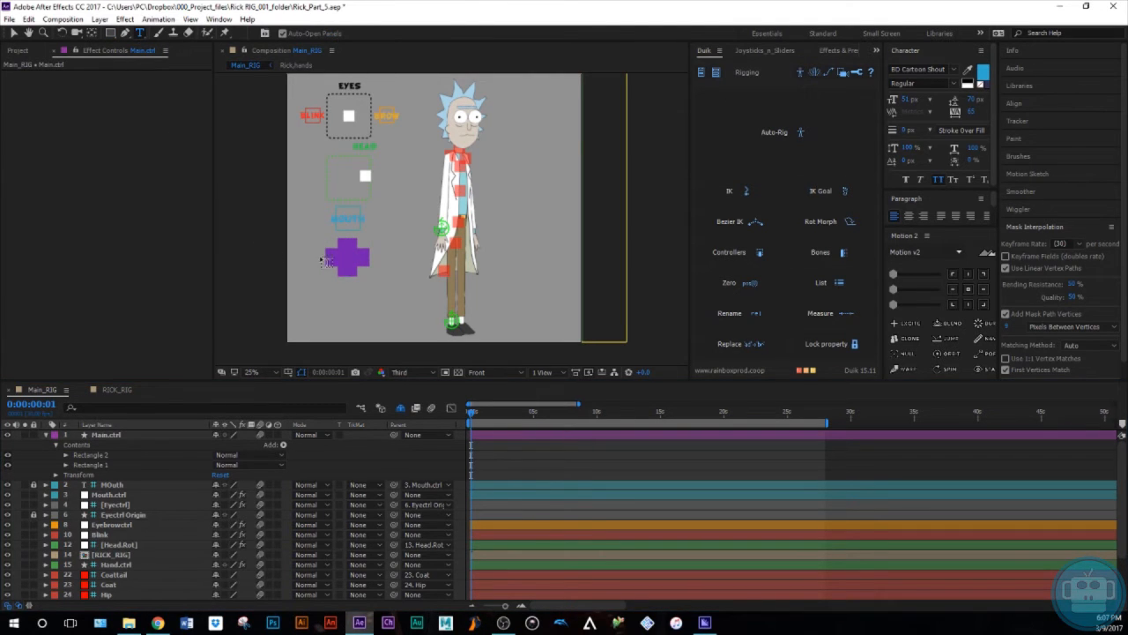
{"action": "left_click", "coordinate": [336, 259]}
{"action": "type", "text": "ma"}
{"action": "left_click", "coordinate": [541, 451]}
- Set the main text's fill to white and its font size to 71 px
{"action": "left_click", "coordinate": [544, 437]}
{"action": "left_click", "coordinate": [982, 85]}
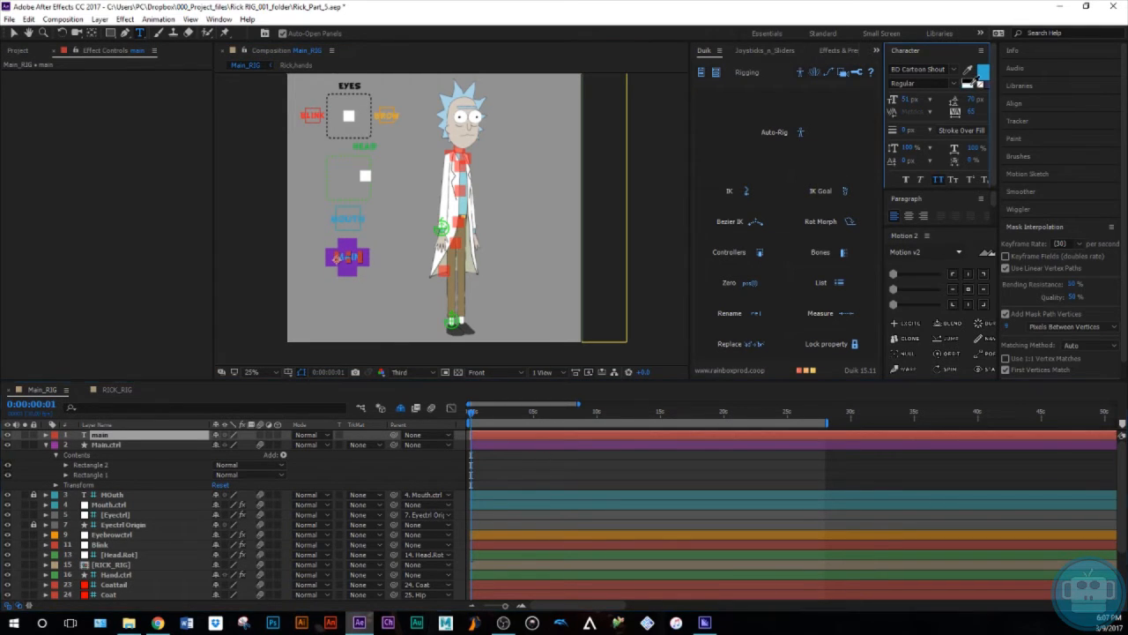
{"action": "left_click_drag", "start_coordinate": [906, 98], "coordinate": [922, 96]}
{"action": "left_click", "coordinate": [530, 453]}
{"action": "left_click", "coordinate": [523, 435]}
{"action": "key", "text": "Return"}
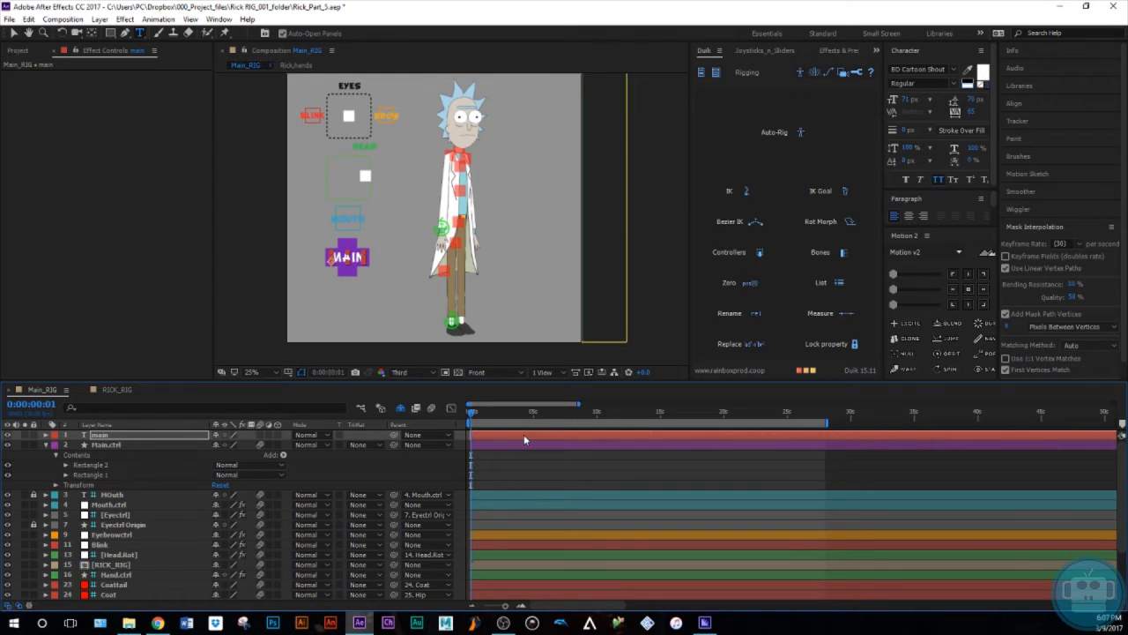
- Turn both the main text layer and the Main.ctrl layer into guide layers
{"action": "right_click", "coordinate": [180, 436]}
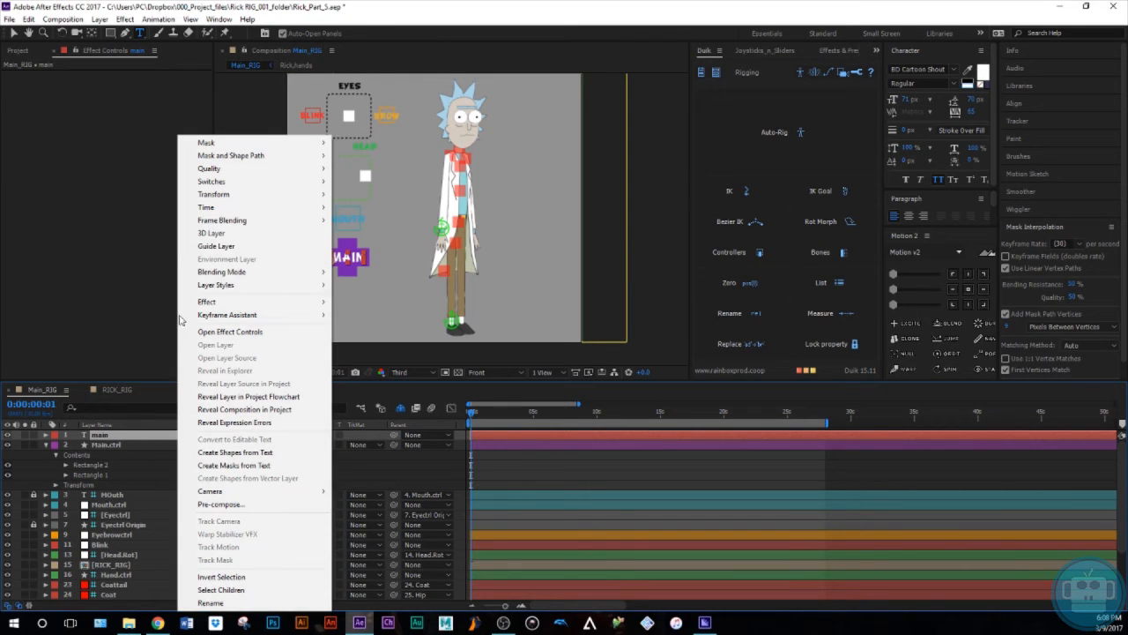
{"action": "left_click", "coordinate": [231, 246]}
{"action": "right_click", "coordinate": [110, 445]}
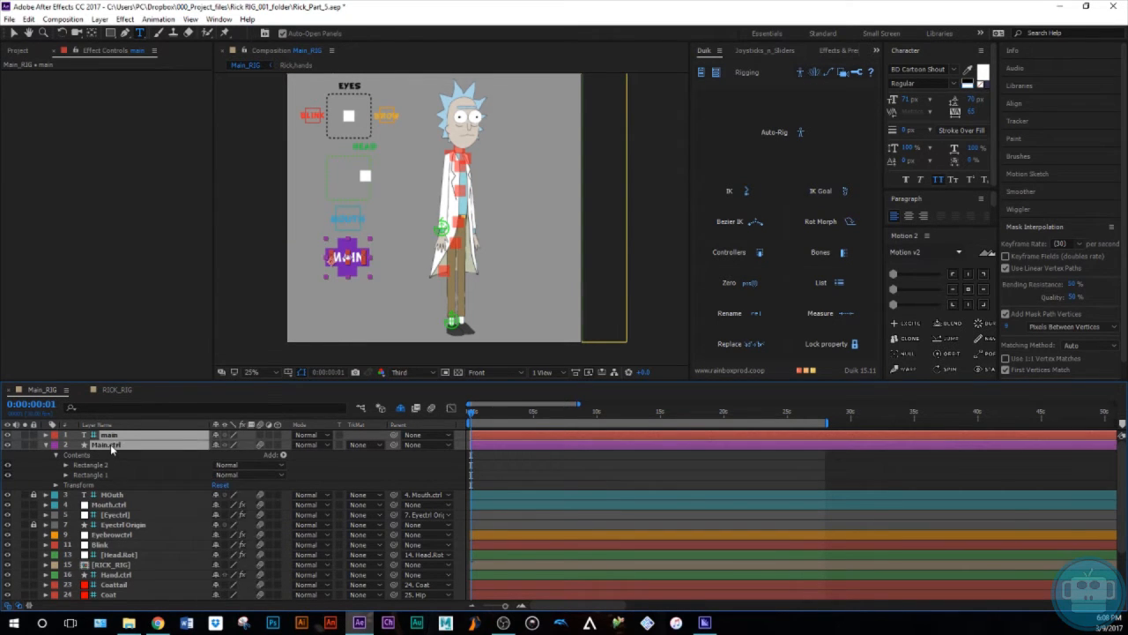
{"action": "left_click", "coordinate": [162, 252]}
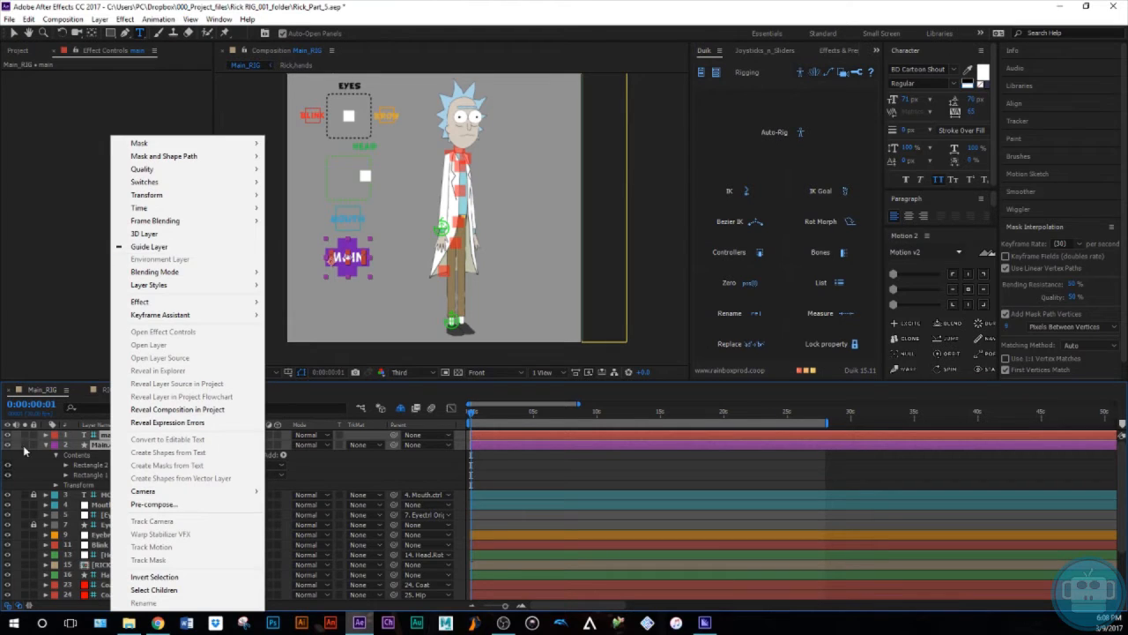
{"action": "right_click", "coordinate": [106, 444]}
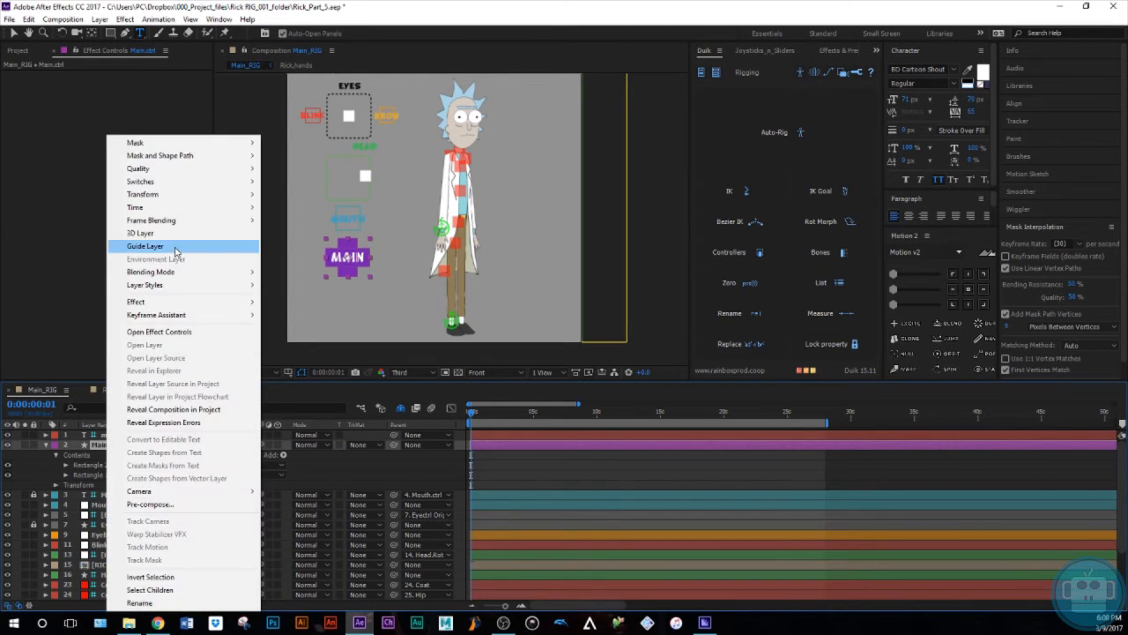
{"action": "left_click", "coordinate": [145, 246]}
{"action": "left_click", "coordinate": [330, 200]}
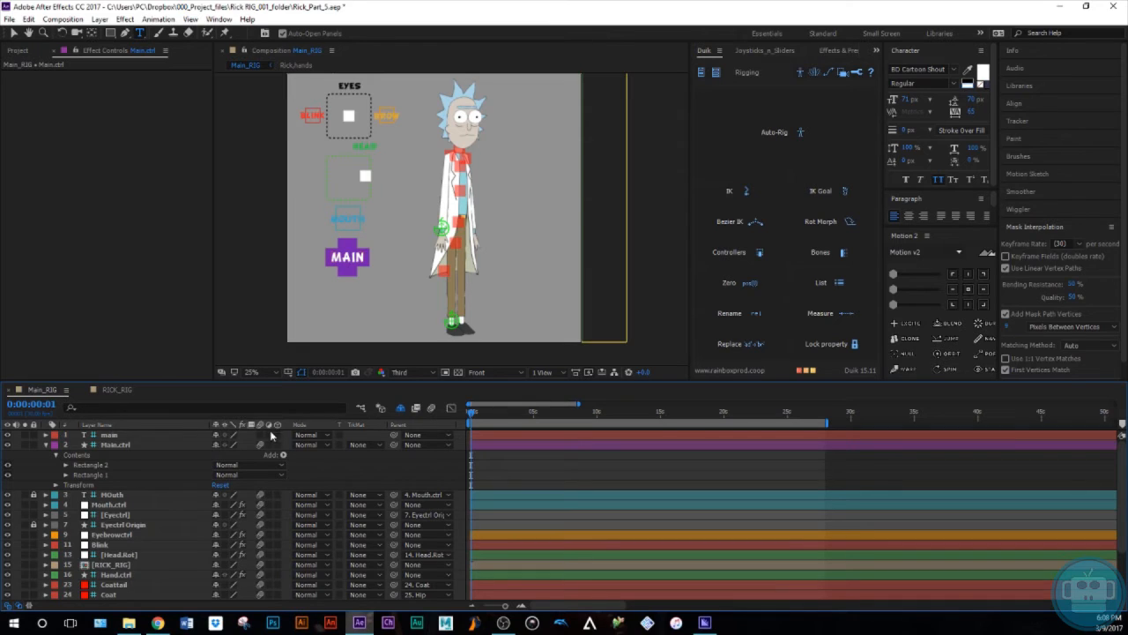
- Parent the main text layer to Main.ctrl and hide it from the timeline as a shy layer
{"action": "left_click", "coordinate": [46, 444]}
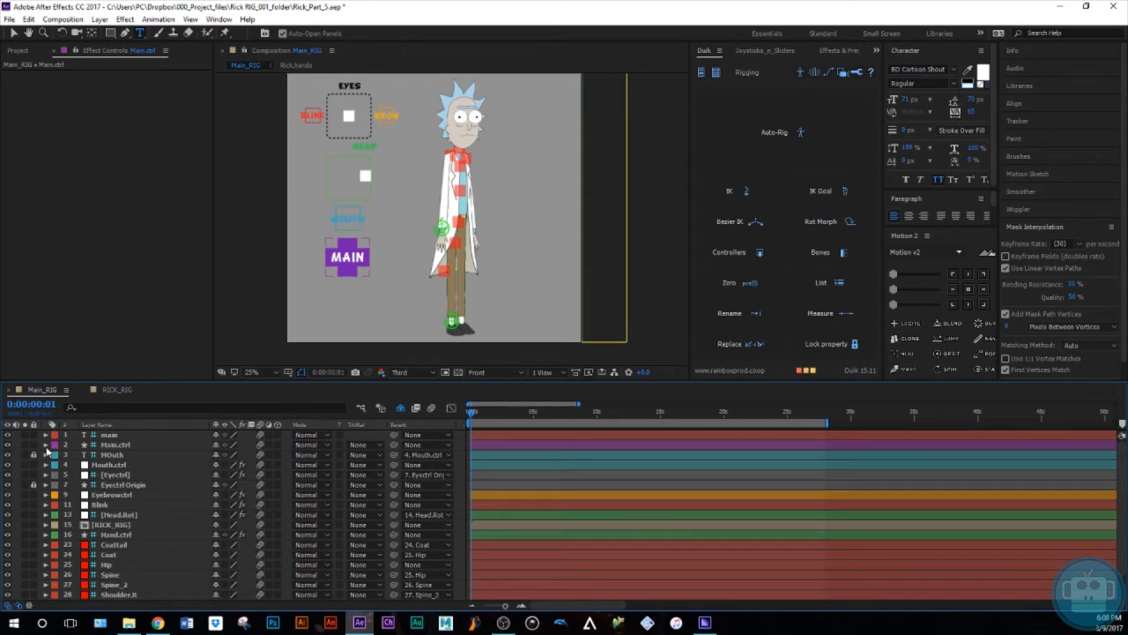
{"action": "left_click", "coordinate": [122, 434]}
{"action": "left_click_drag", "start_coordinate": [394, 440], "coordinate": [110, 446]}
{"action": "left_click", "coordinate": [132, 446]}
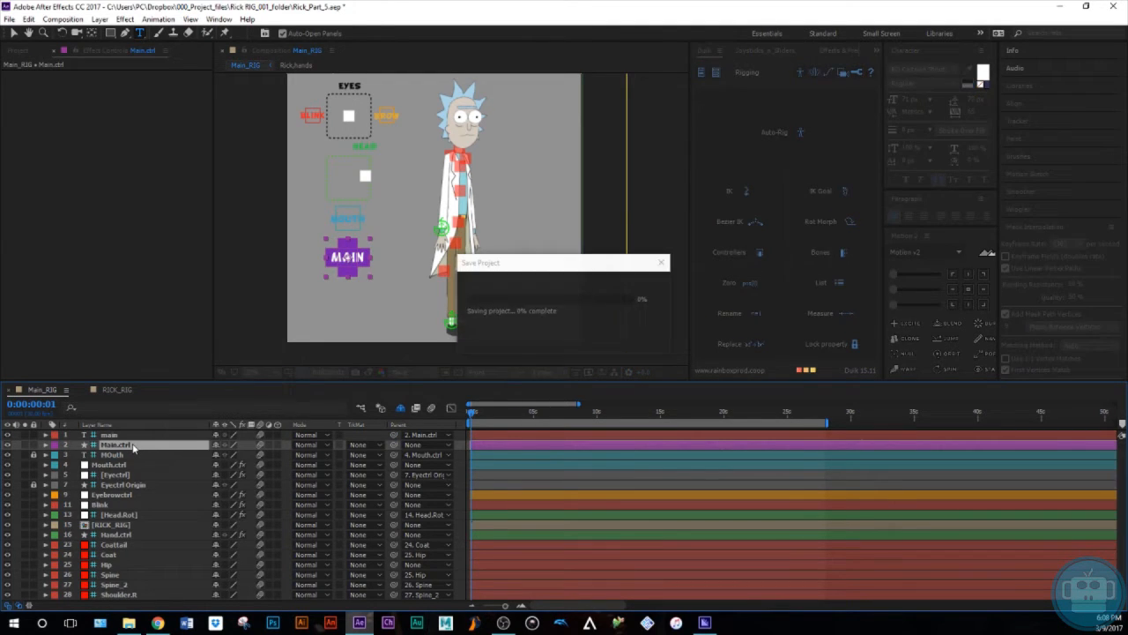
{"action": "left_click", "coordinate": [109, 437]}
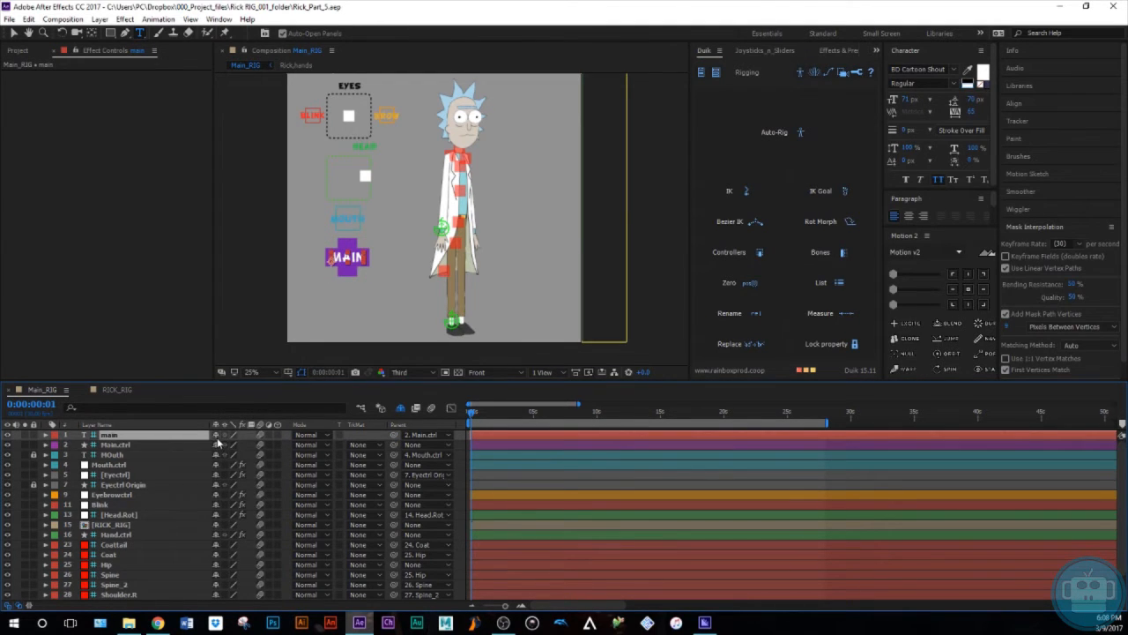
{"action": "left_click", "coordinate": [216, 435]}
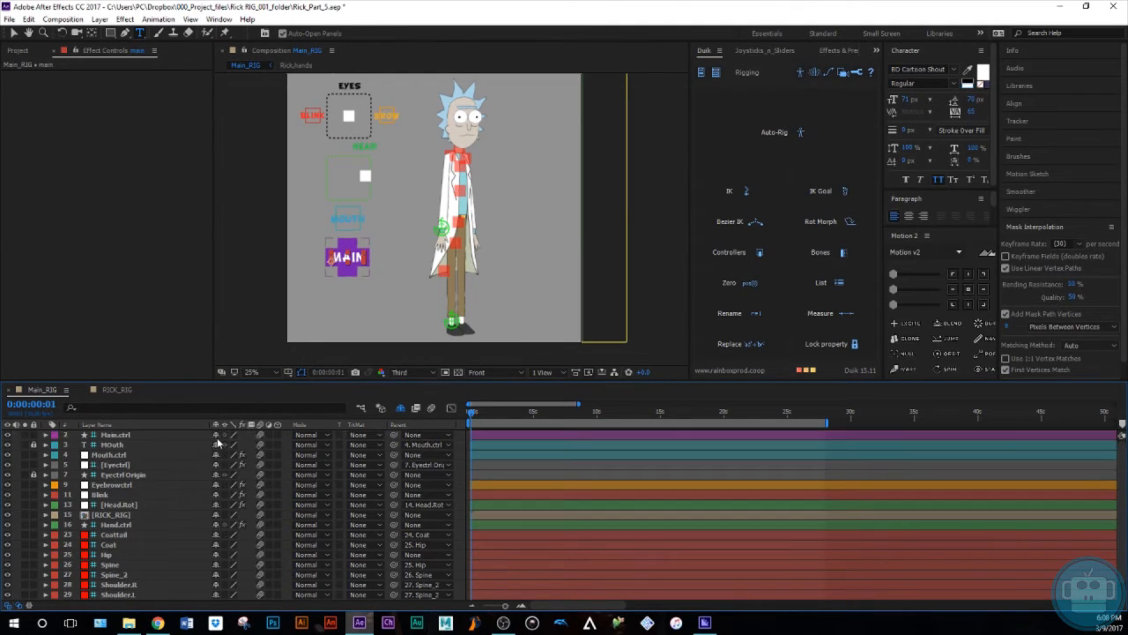
{"action": "left_click", "coordinate": [115, 515]}
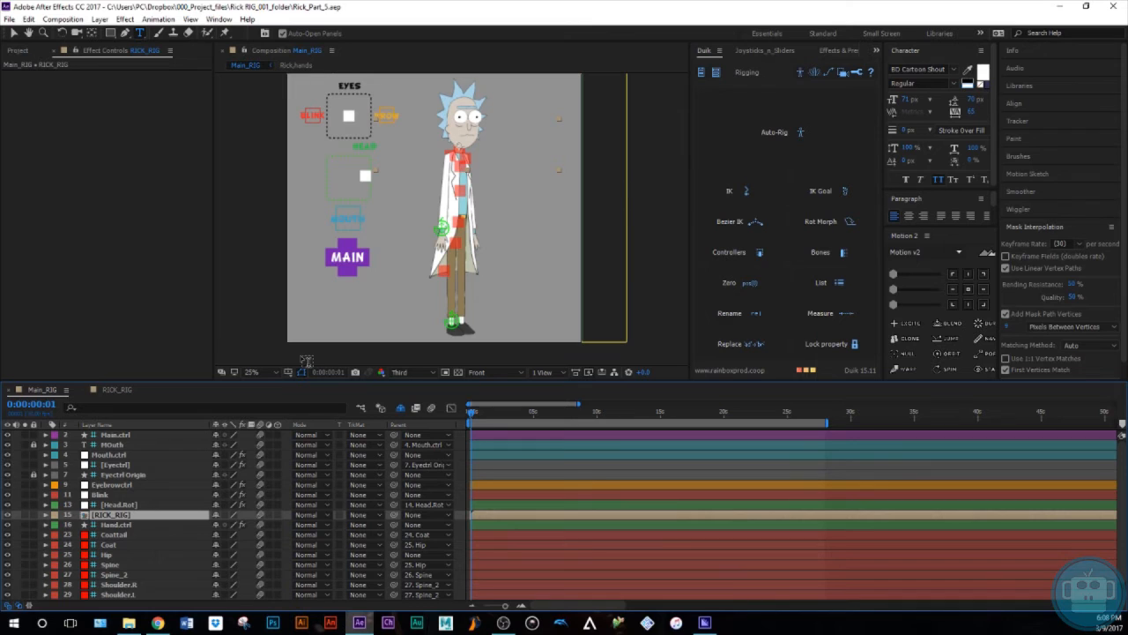
{"action": "key", "text": "g"}
{"action": "left_click_drag", "start_coordinate": [309, 92], "coordinate": [332, 150]}
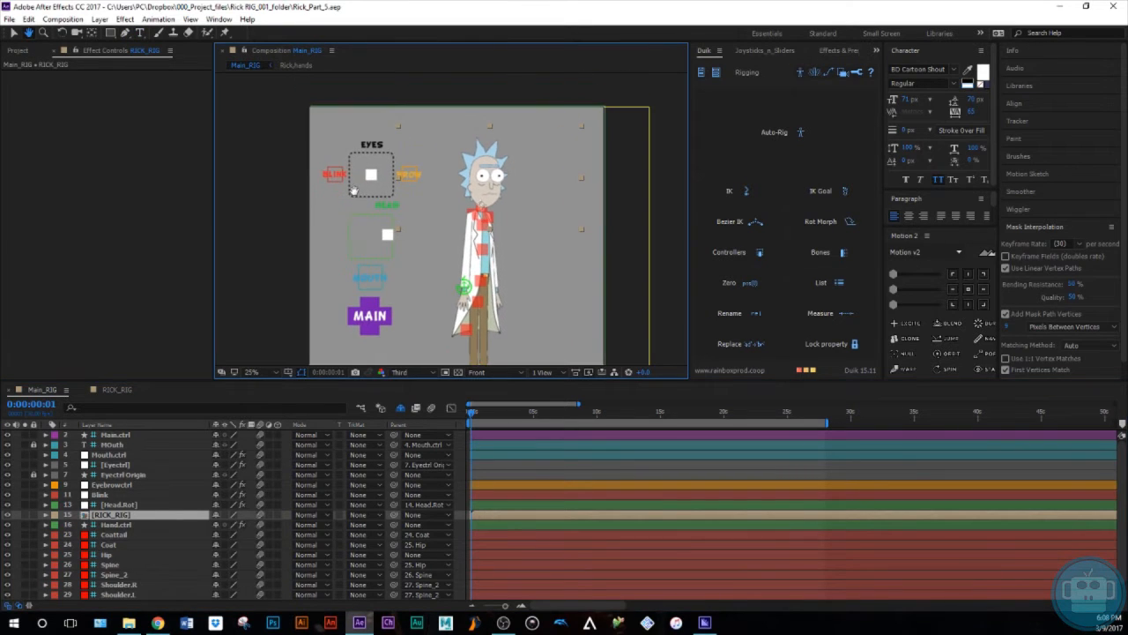
{"action": "left_click", "coordinate": [320, 137]}
{"action": "left_click", "coordinate": [429, 136]}
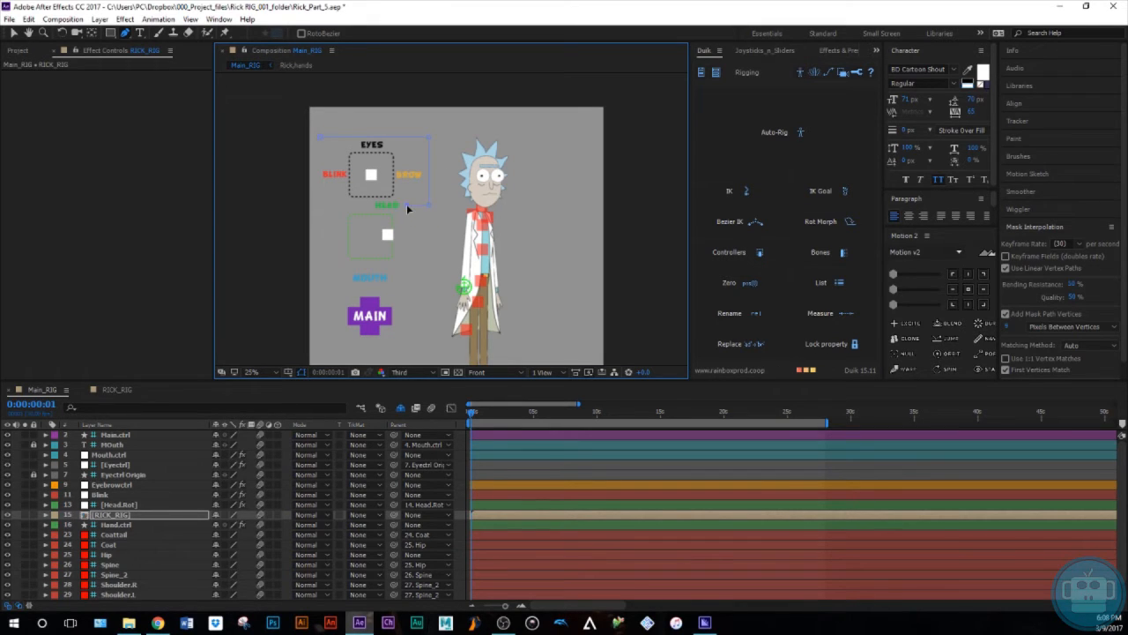
{"action": "left_click_drag", "start_coordinate": [390, 303], "coordinate": [391, 256]}
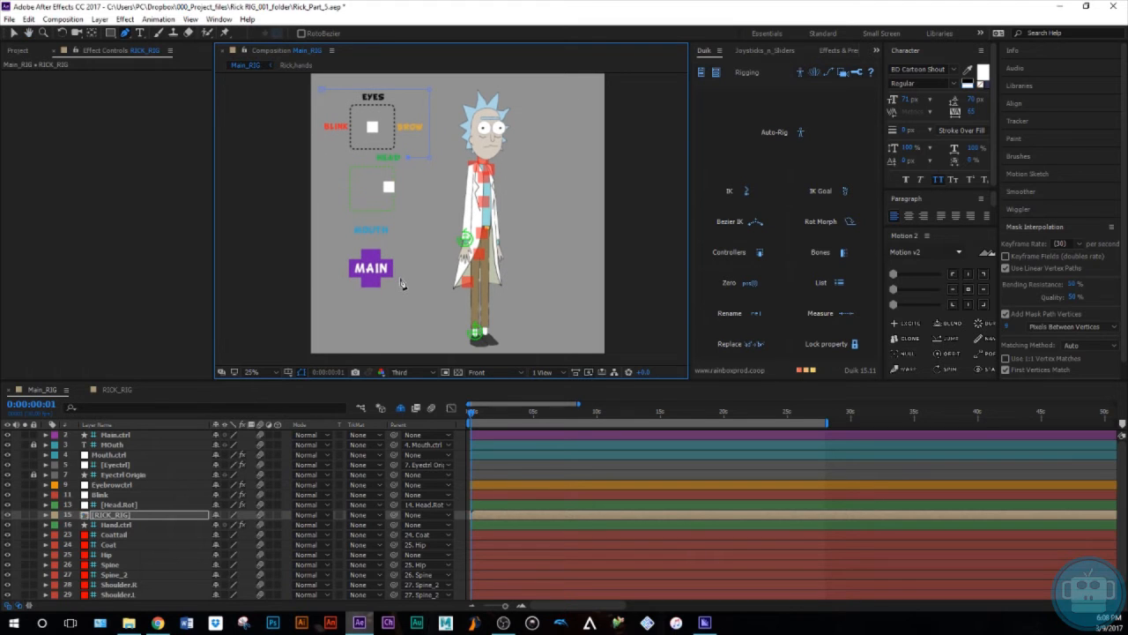
{"action": "left_click", "coordinate": [405, 226]}
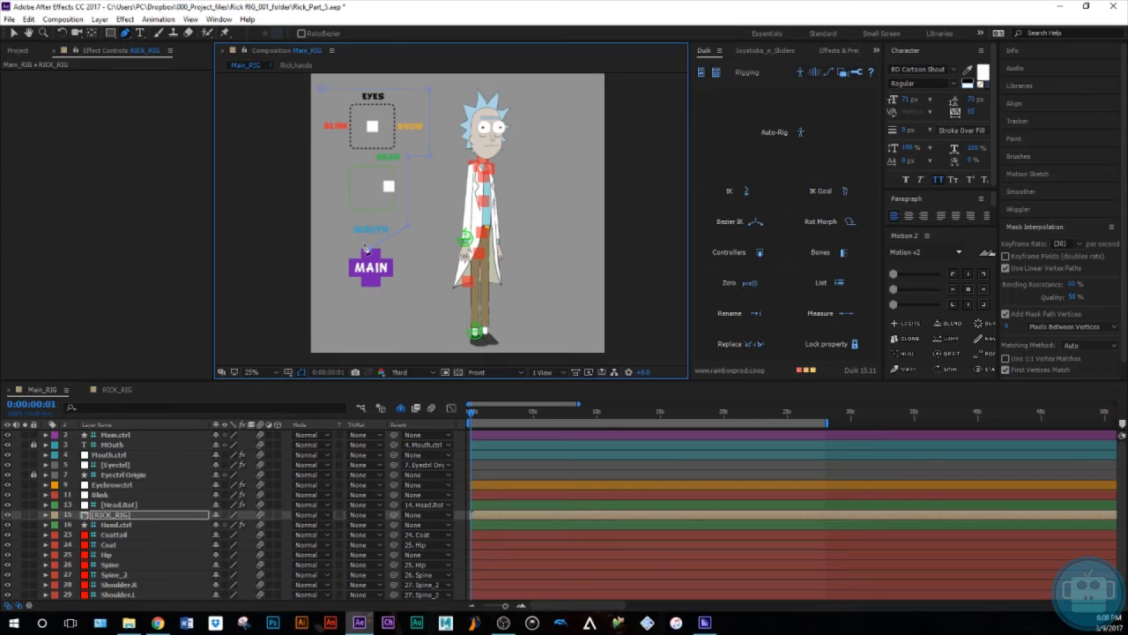
{"action": "left_click", "coordinate": [339, 227]}
{"action": "left_click", "coordinate": [322, 89]}
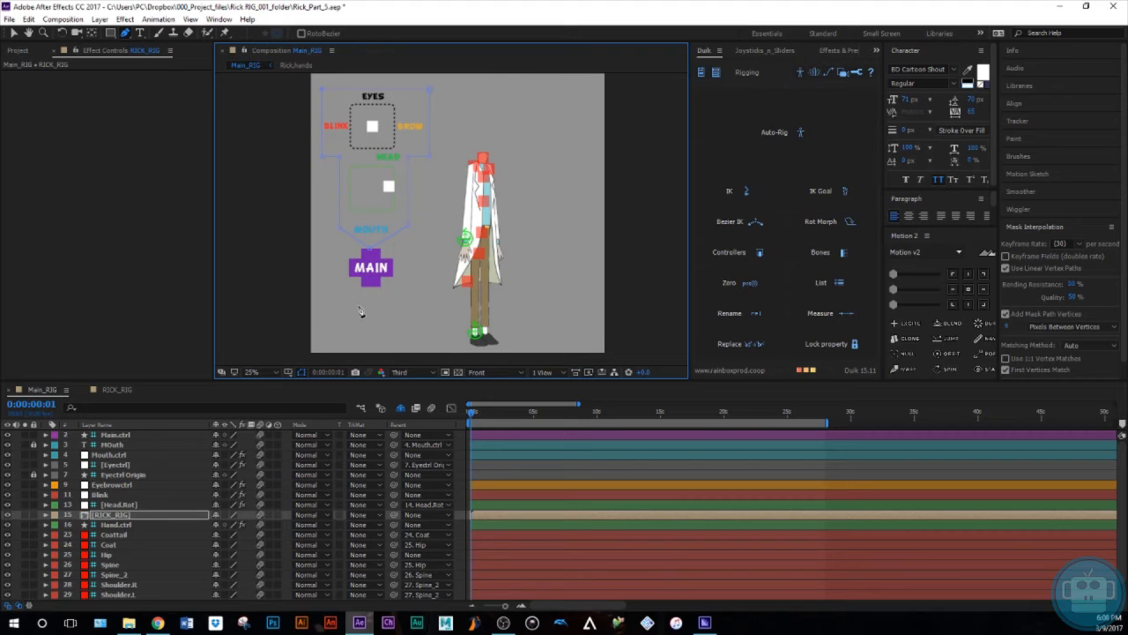
{"action": "key", "text": "ctrl+z"}
{"action": "key", "text": "ctrl+z"}
{"action": "key", "text": "ctrl+z"}
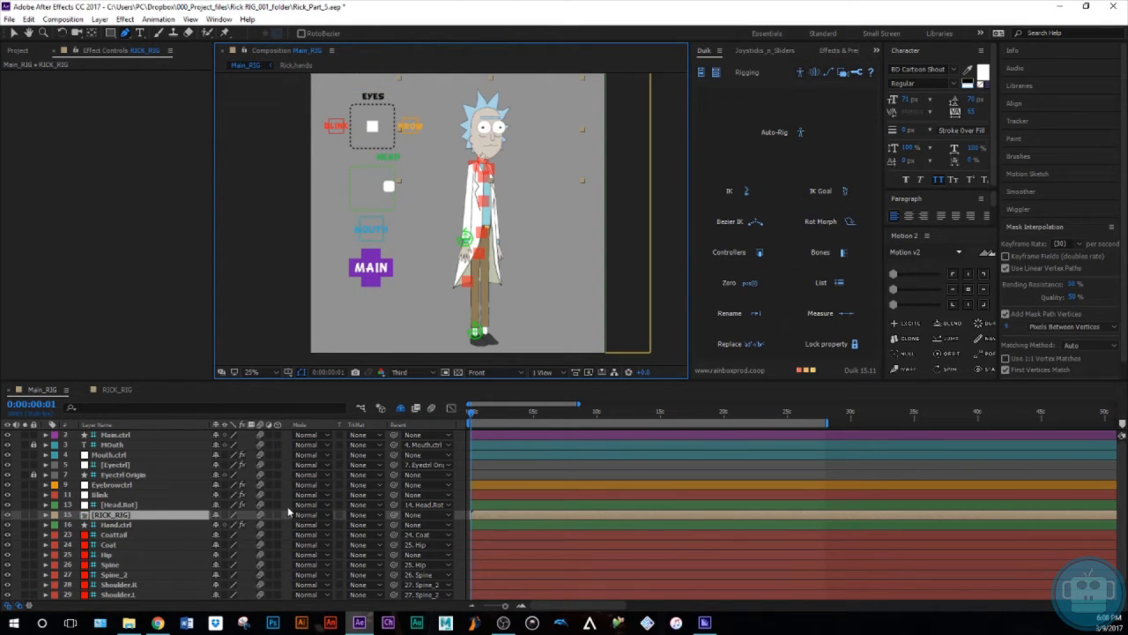
- With no layer selected, draw a closed Pen shape around the eye, head and mouth controls, stepping inward below the eyes and ending in a point above MAIN
{"action": "key", "text": "F2"}
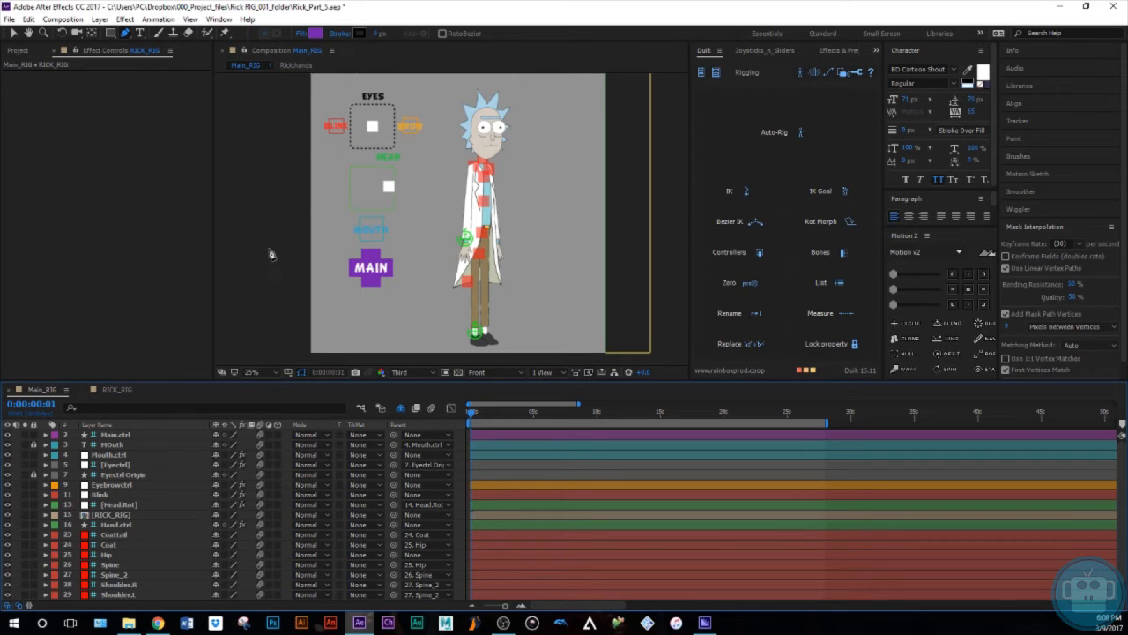
{"action": "left_click", "coordinate": [319, 85]}
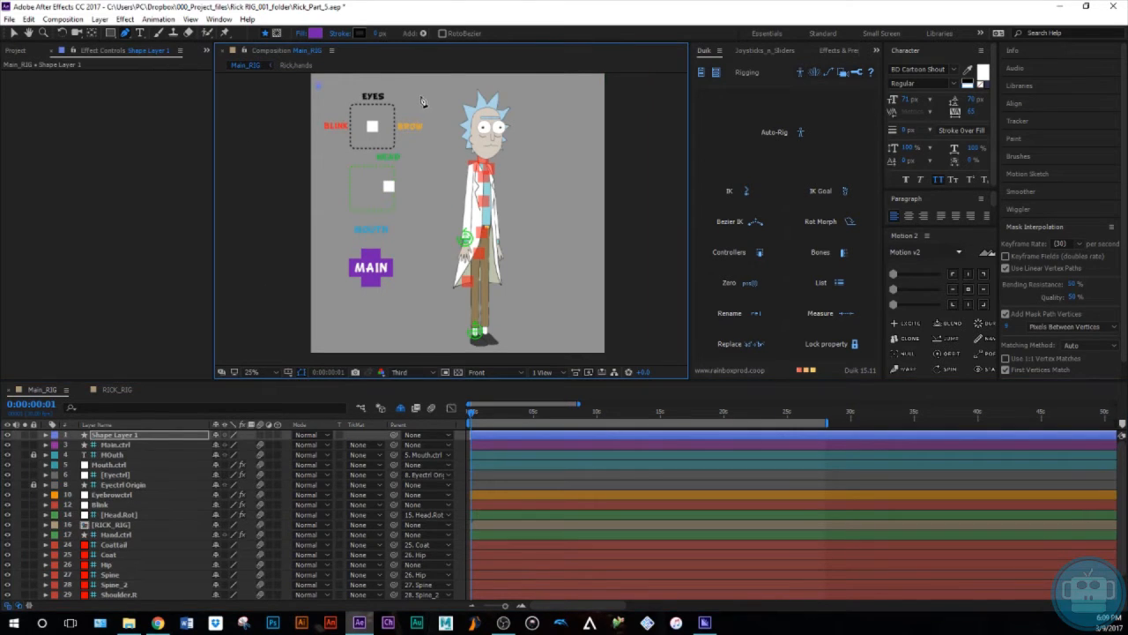
{"action": "left_click", "coordinate": [429, 85]}
{"action": "left_click", "coordinate": [429, 155]}
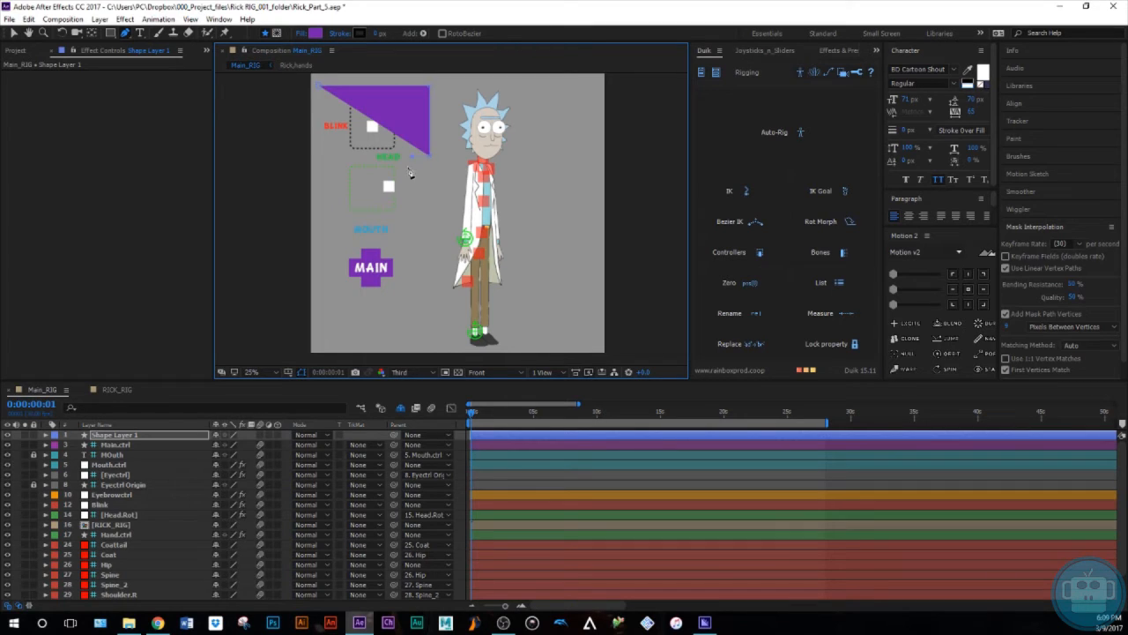
{"action": "left_click", "coordinate": [411, 216]}
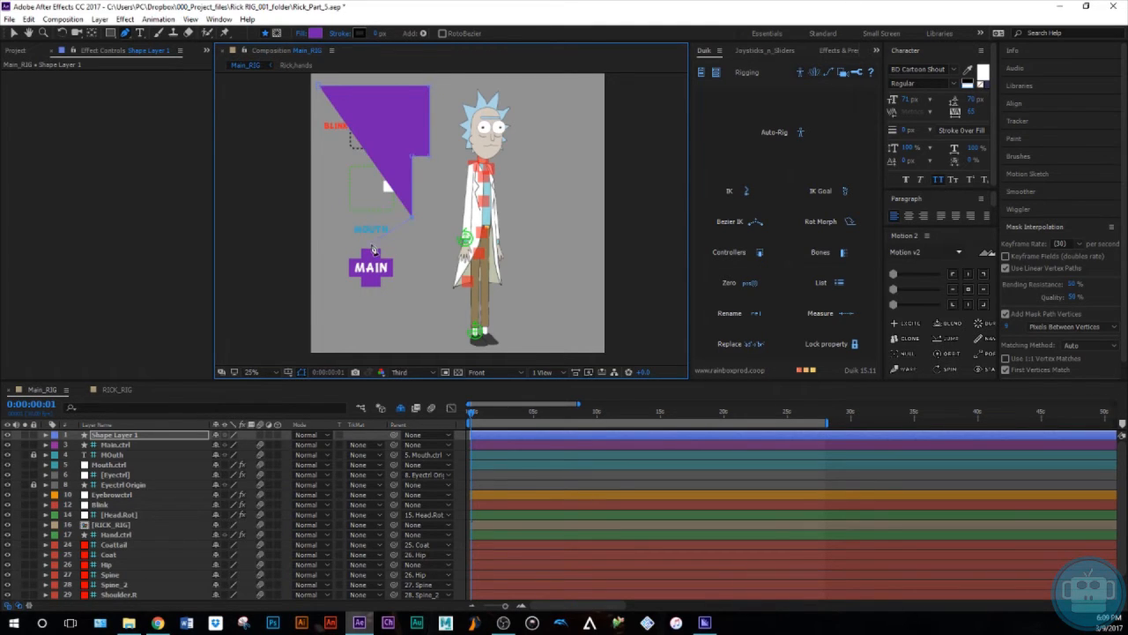
{"action": "left_click", "coordinate": [335, 155]}
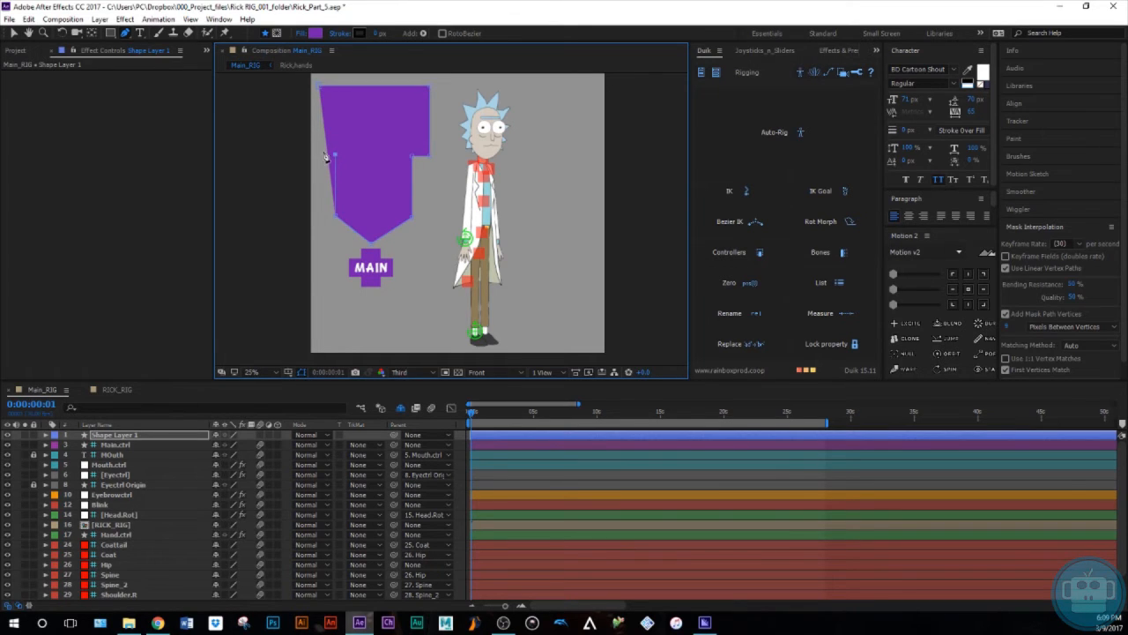
{"action": "left_click", "coordinate": [319, 86]}
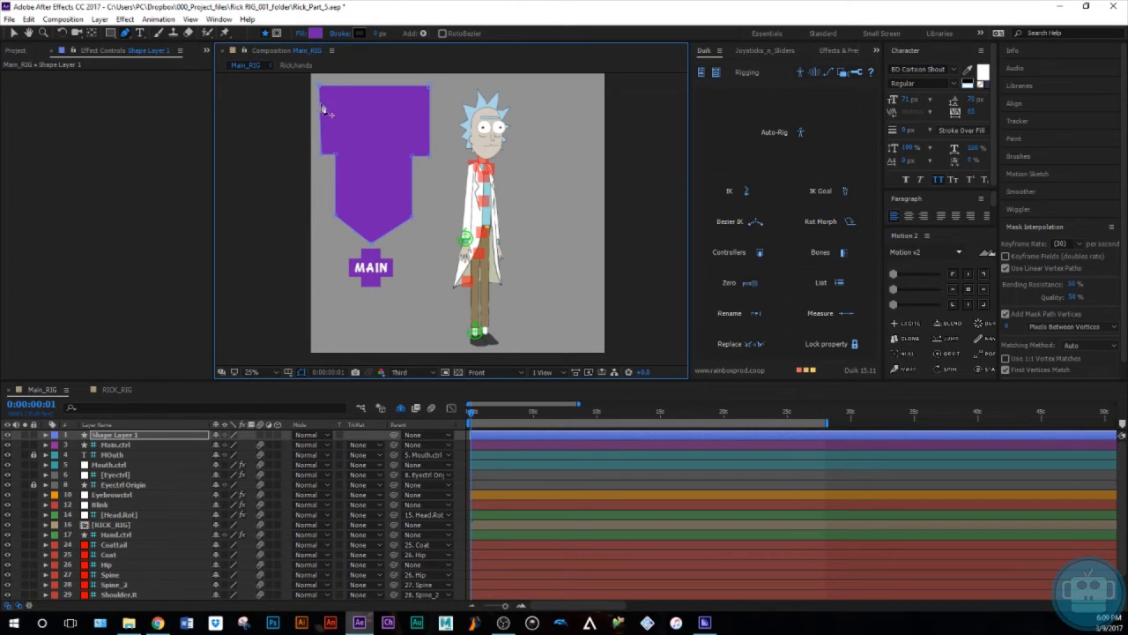
- Set the new panel shape's fill to the muted grey-purple 766F7B and give it a thin black stroke
{"action": "left_click", "coordinate": [104, 436]}
{"action": "left_click", "coordinate": [315, 34]}
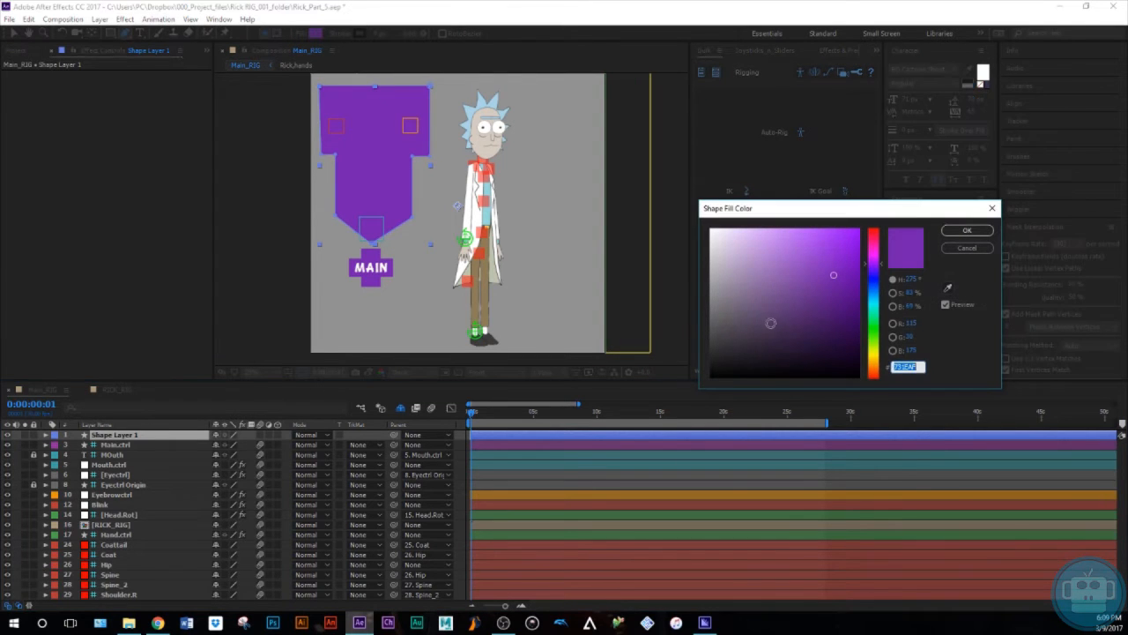
{"action": "left_click", "coordinate": [724, 306]}
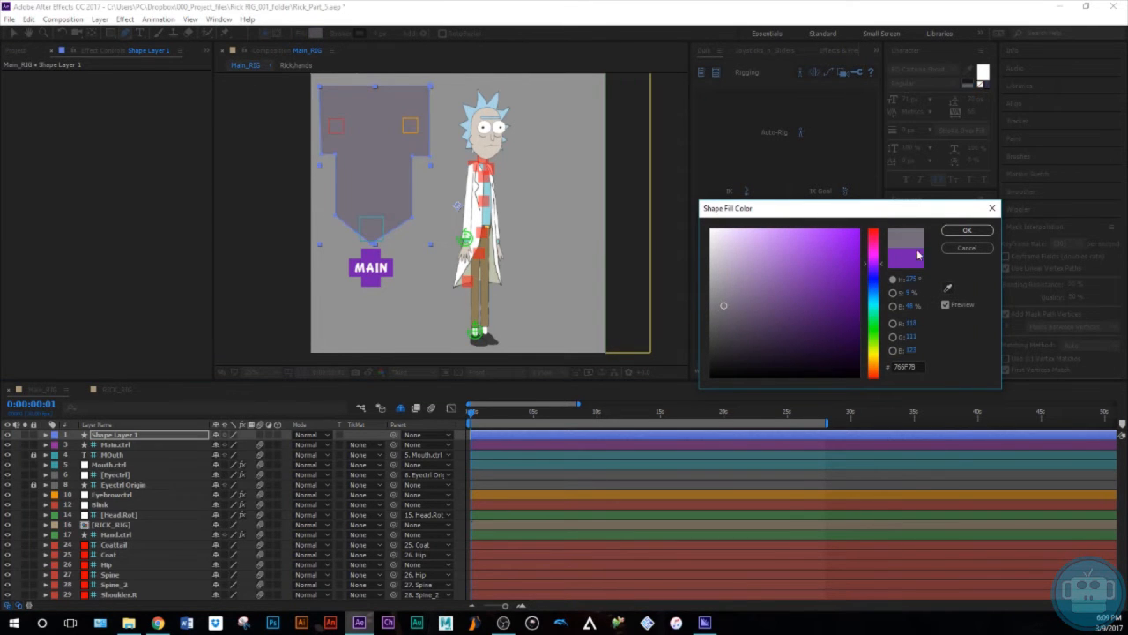
{"action": "left_click", "coordinate": [967, 230]}
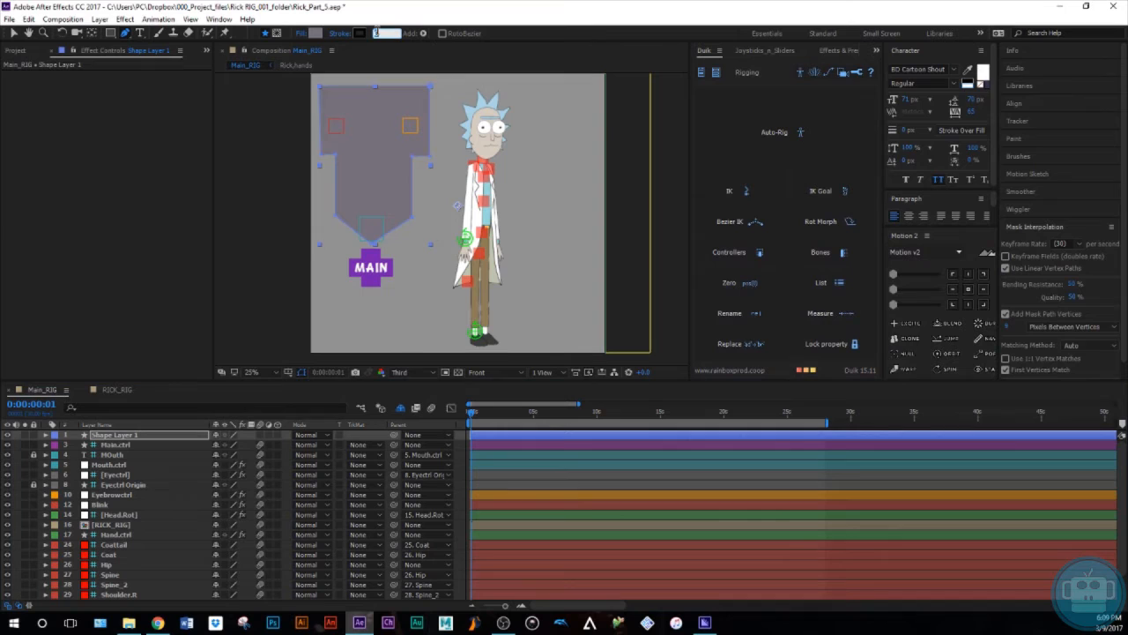
{"action": "key", "text": "Return"}
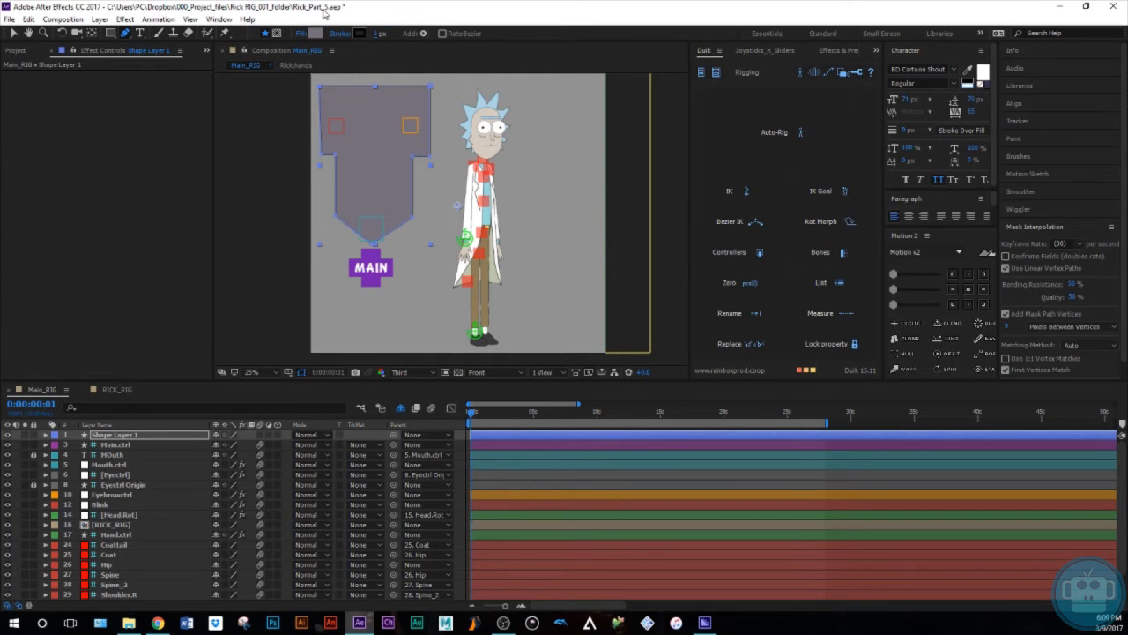
- Adjust the panel shape's upper-left corner point and move its layer directly below RICK_RIG, behind the face controls
{"action": "left_click", "coordinate": [319, 89]}
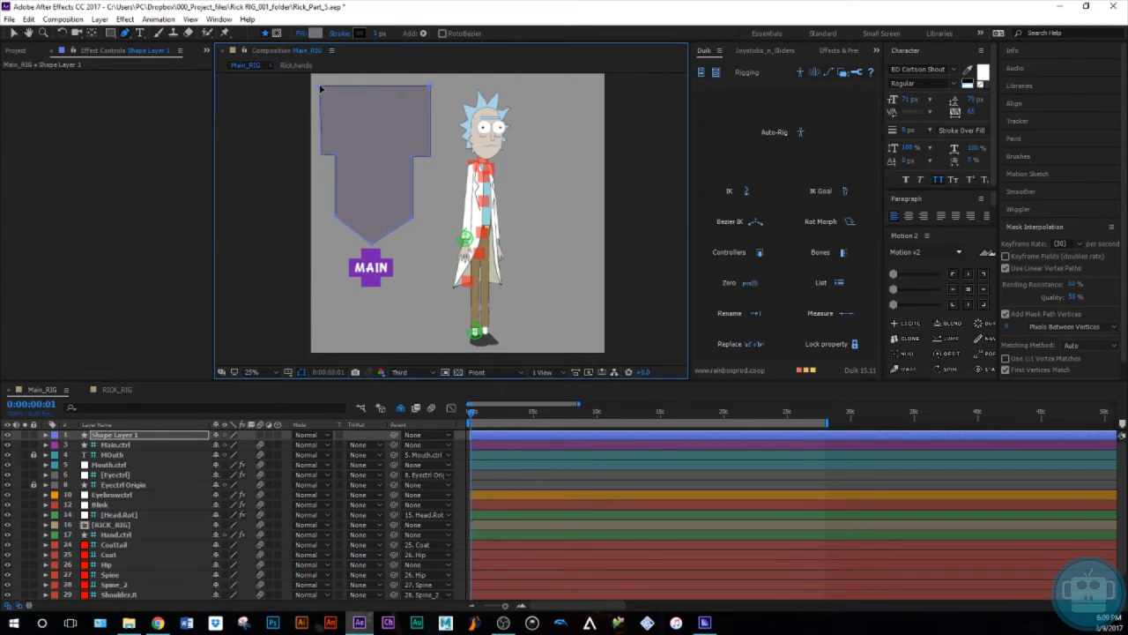
{"action": "left_click_drag", "start_coordinate": [113, 434], "coordinate": [180, 500]}
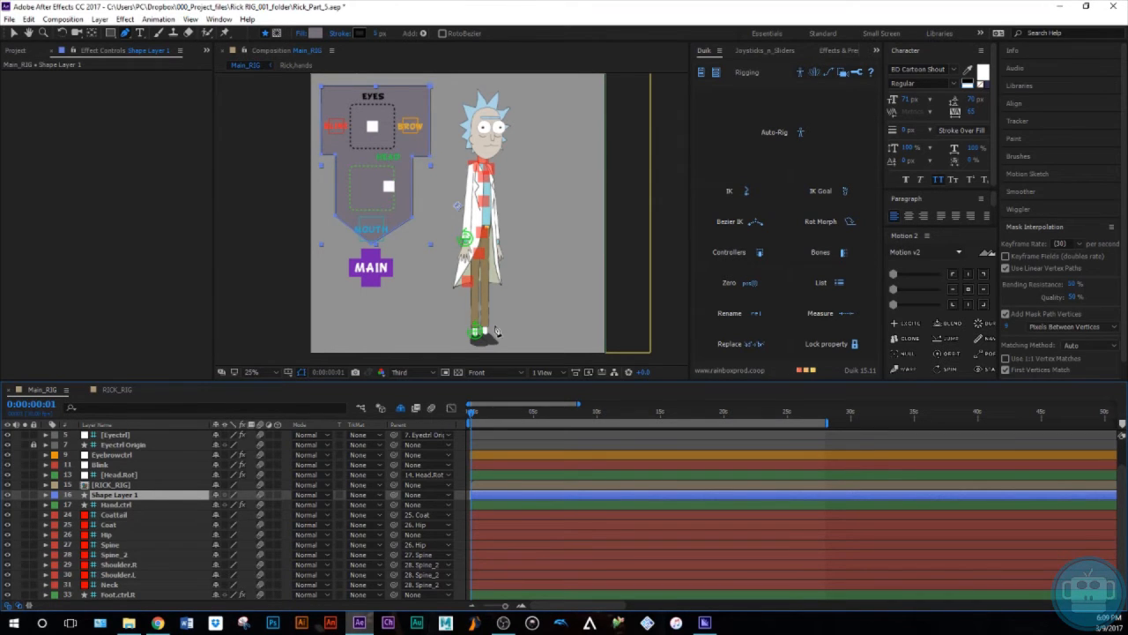
{"action": "key", "text": "v"}
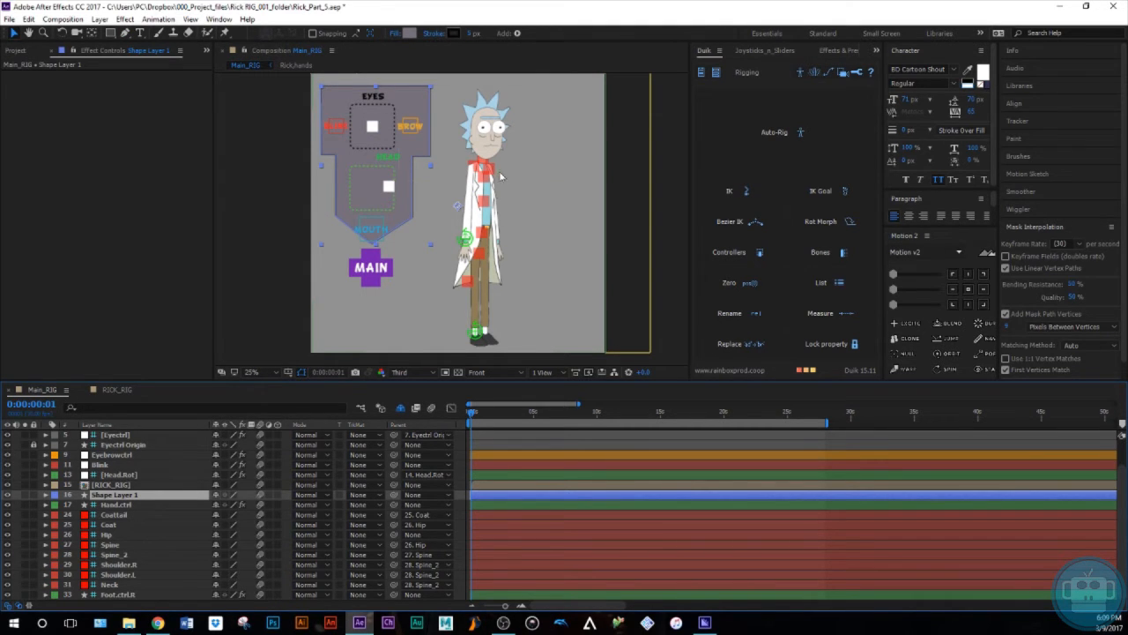
{"action": "key", "text": "period"}
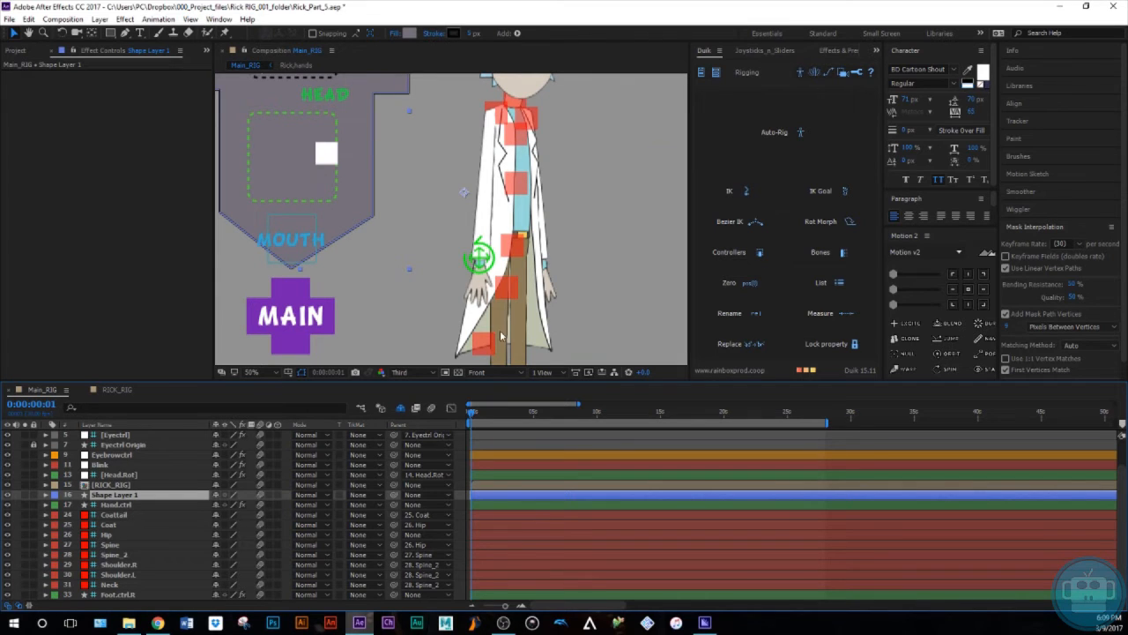
- Switch off the Neck layer's visibility and hide it from the timeline as a shy layer
{"action": "left_click_drag", "start_coordinate": [502, 270], "coordinate": [486, 239]}
{"action": "left_click_drag", "start_coordinate": [509, 165], "coordinate": [502, 204]}
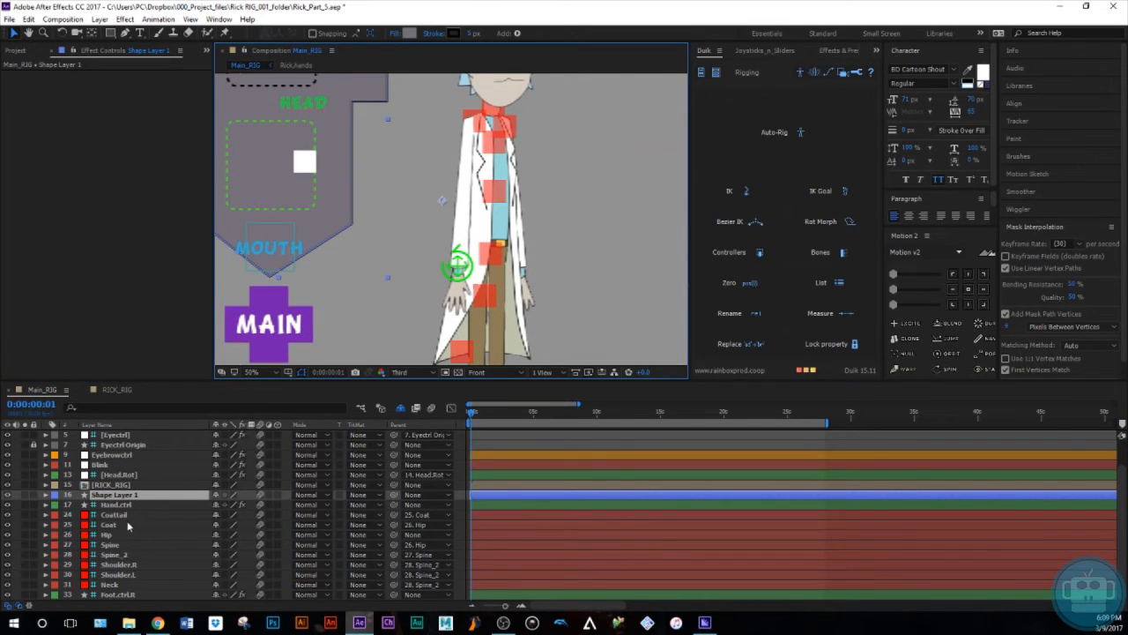
{"action": "left_click", "coordinate": [126, 584]}
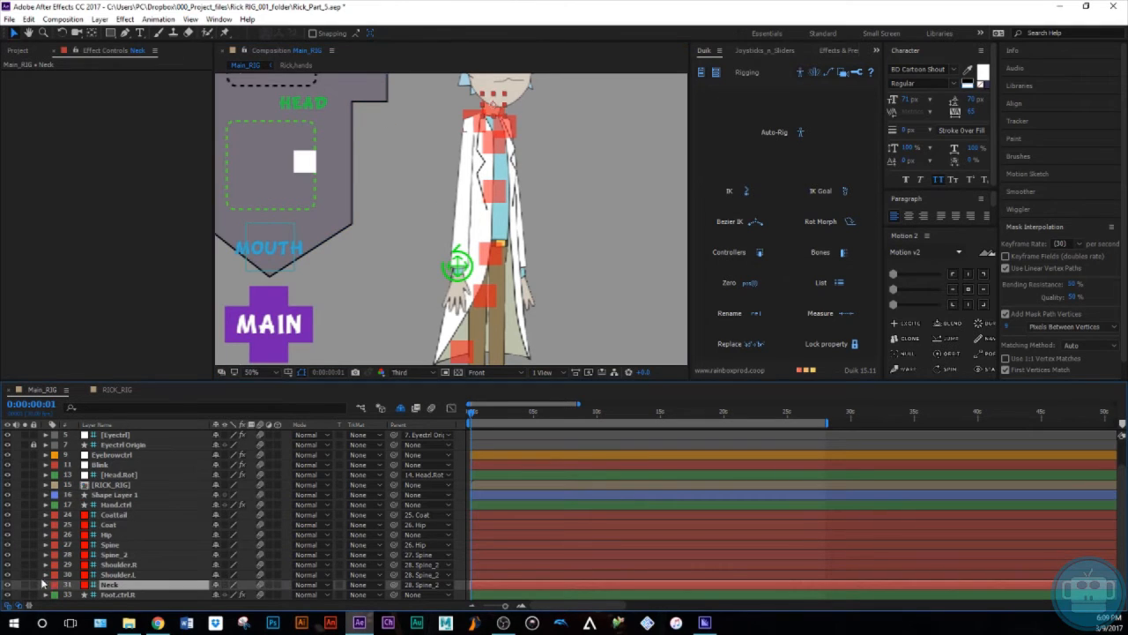
{"action": "left_click", "coordinate": [113, 575]}
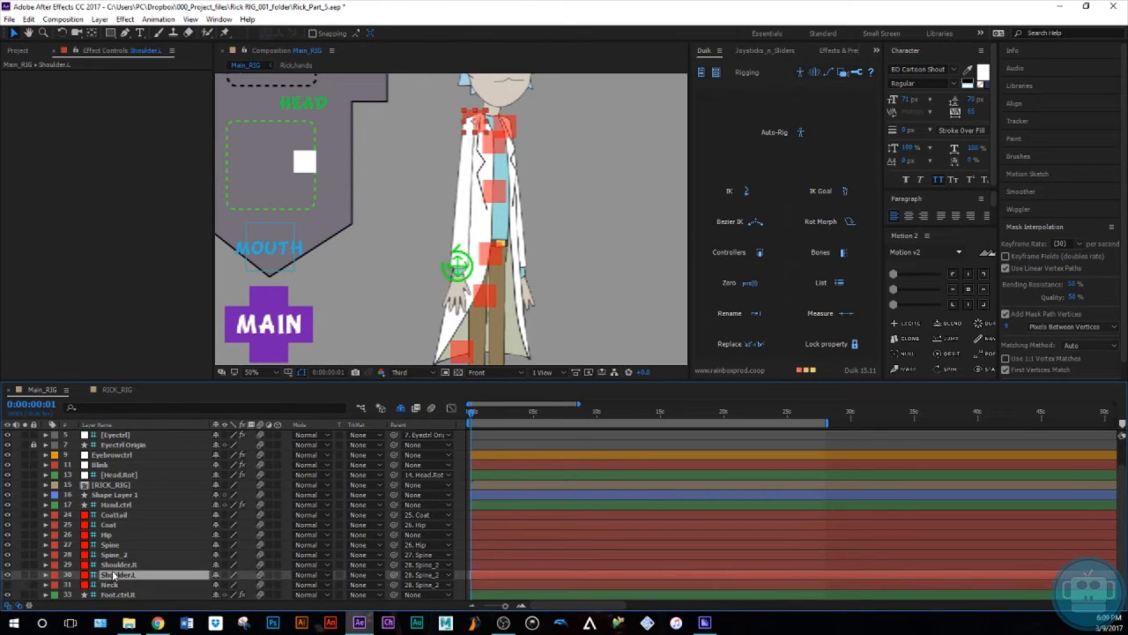
{"action": "key", "text": "ctrl+shift+Up"}
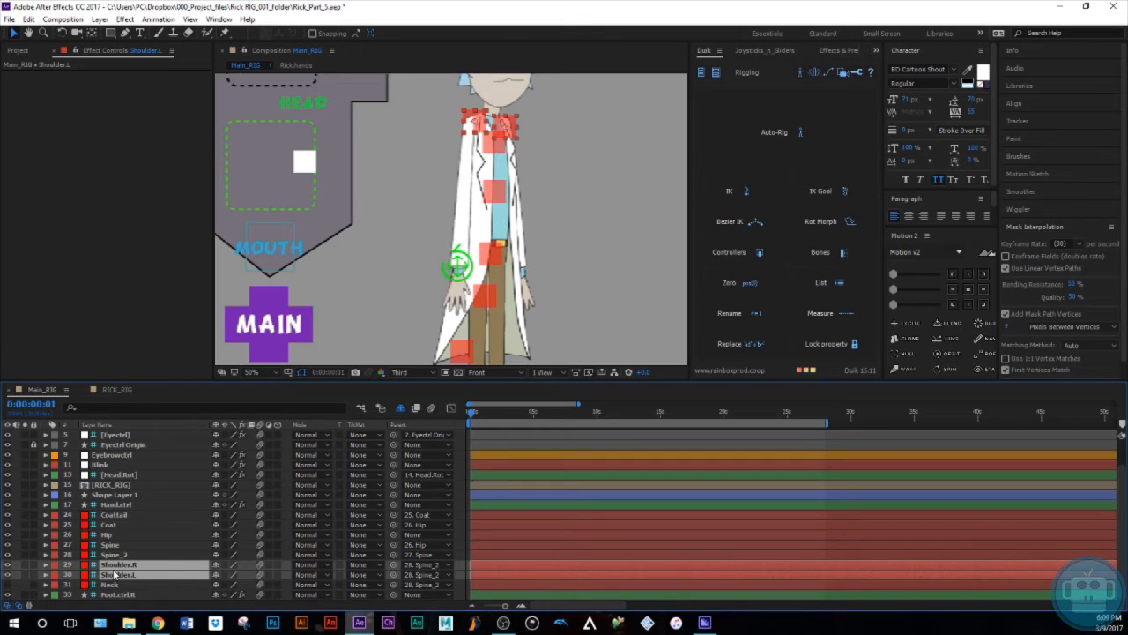
{"action": "left_click", "coordinate": [126, 585]}
{"action": "left_click", "coordinate": [124, 555]}
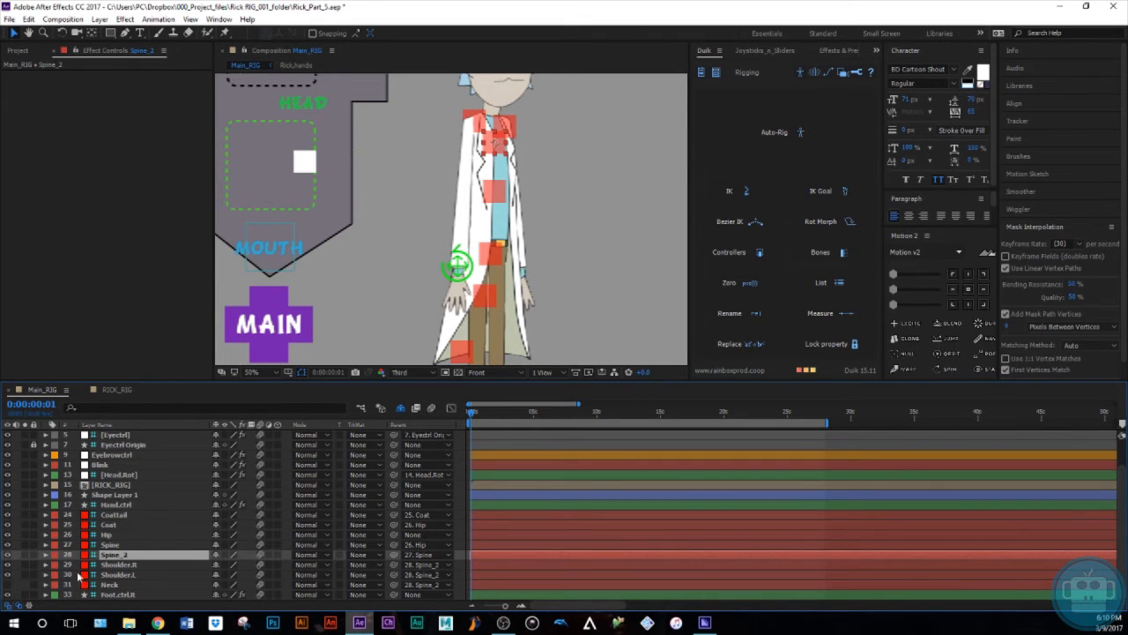
{"action": "left_click", "coordinate": [115, 514]}
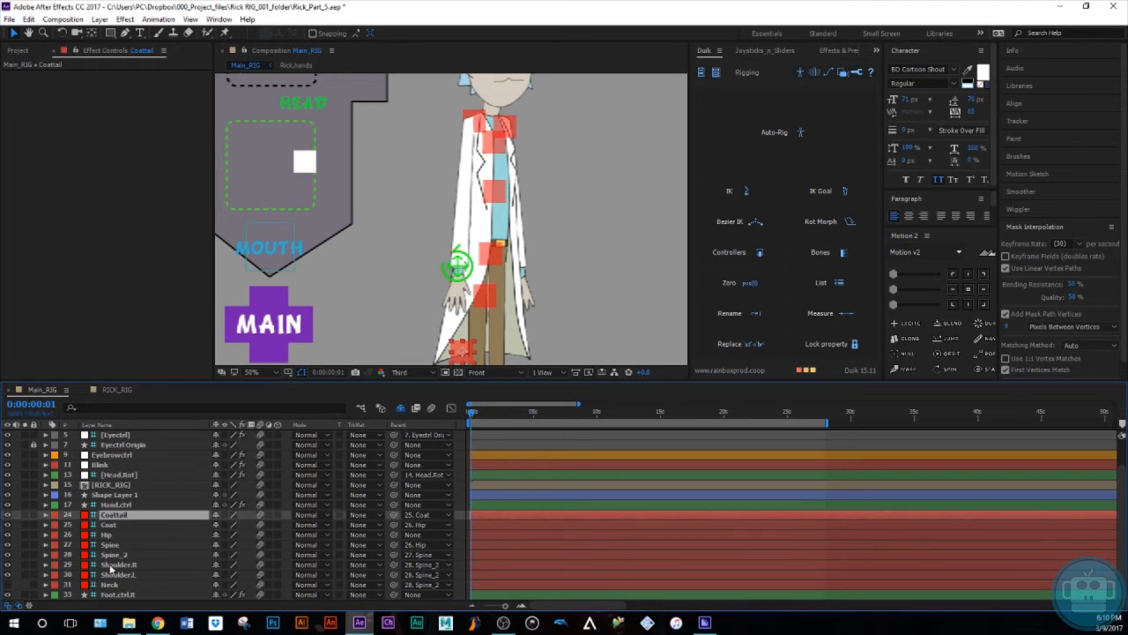
{"action": "left_click", "coordinate": [215, 584]}
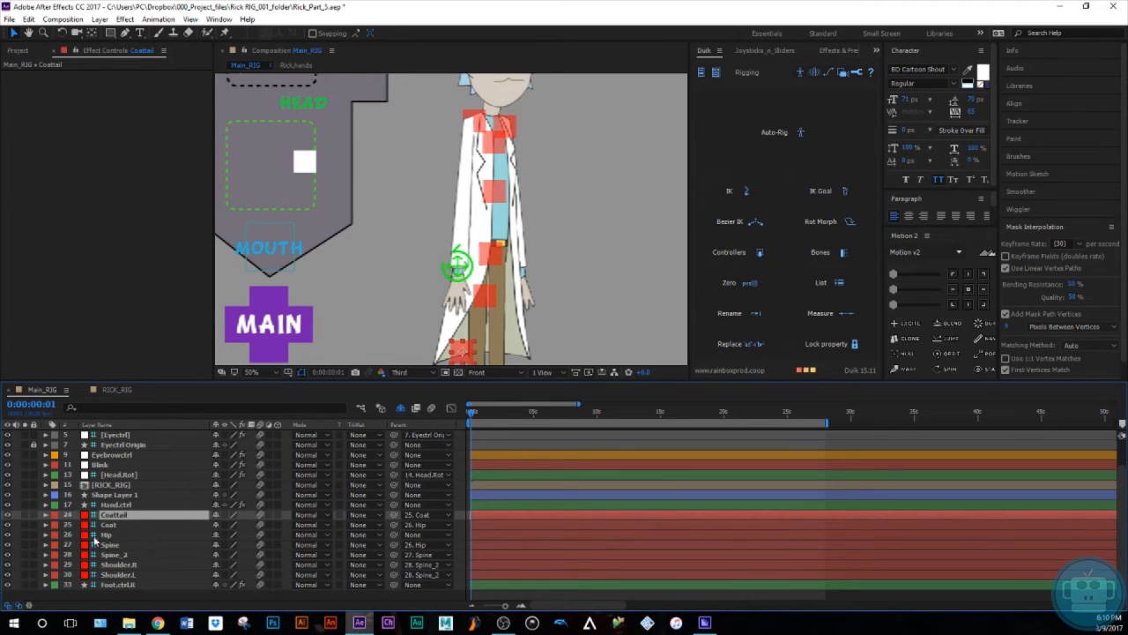
- Examine the remaining red bone markers and green hand and foot controllers from the character's feet up to the head
{"action": "scroll", "coordinate": [486, 297], "scroll_direction": "down", "scroll_amount": 4}
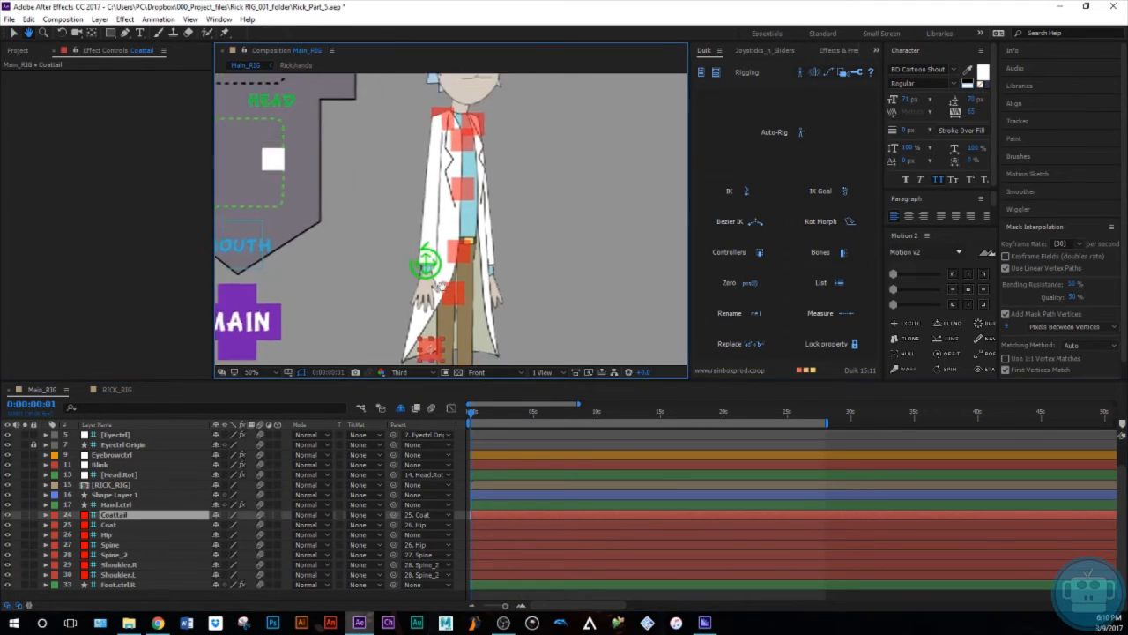
{"action": "left_click_drag", "start_coordinate": [435, 152], "coordinate": [415, 221]}
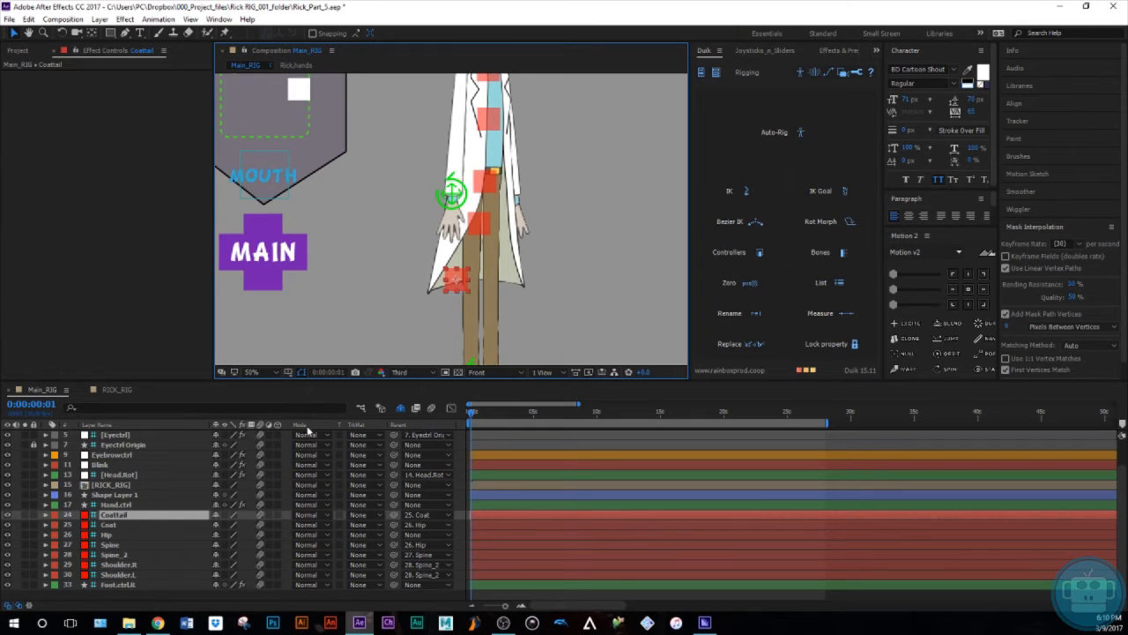
{"action": "left_click_drag", "start_coordinate": [446, 202], "coordinate": [398, 168]}
{"action": "key", "text": "v"}
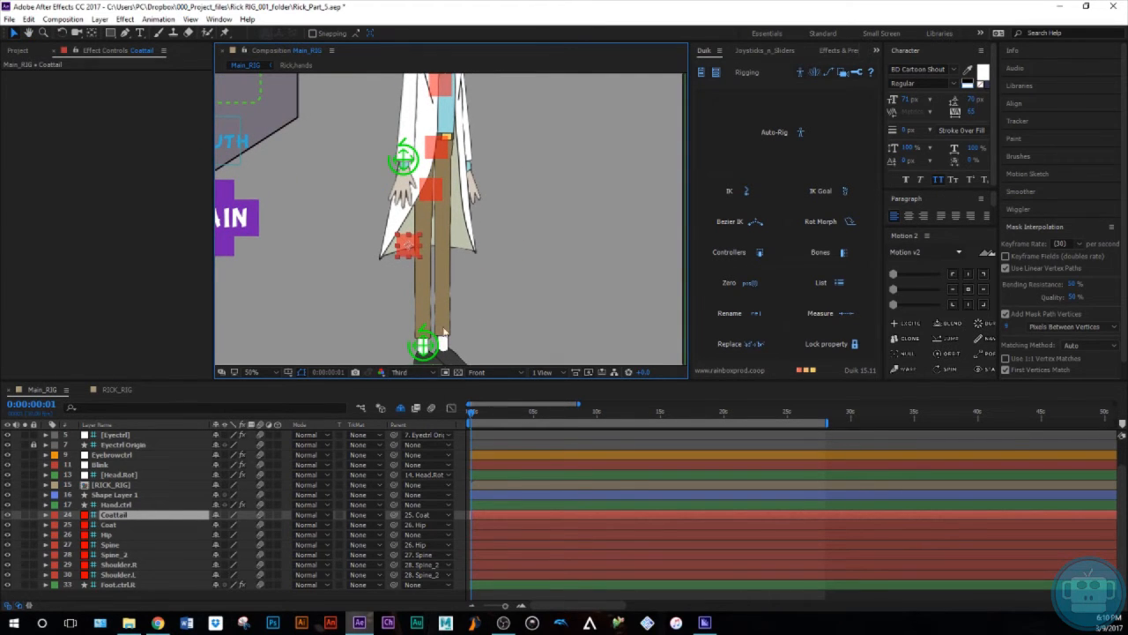
{"action": "scroll", "coordinate": [456, 196], "scroll_direction": "up", "scroll_amount": 3}
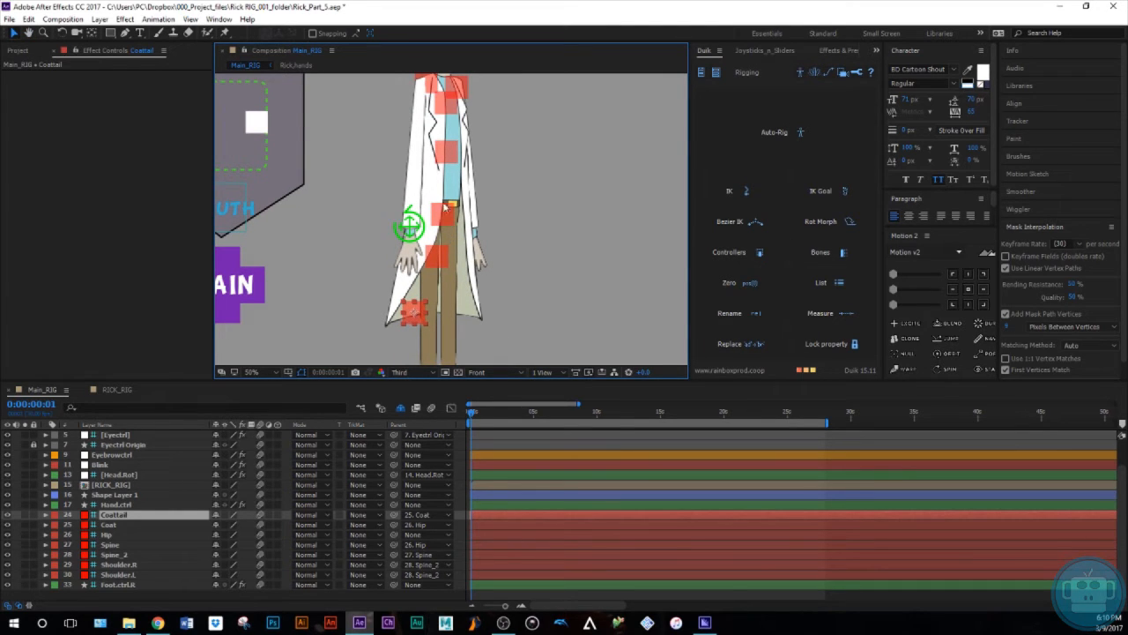
{"action": "left_click_drag", "start_coordinate": [443, 213], "coordinate": [452, 273]}
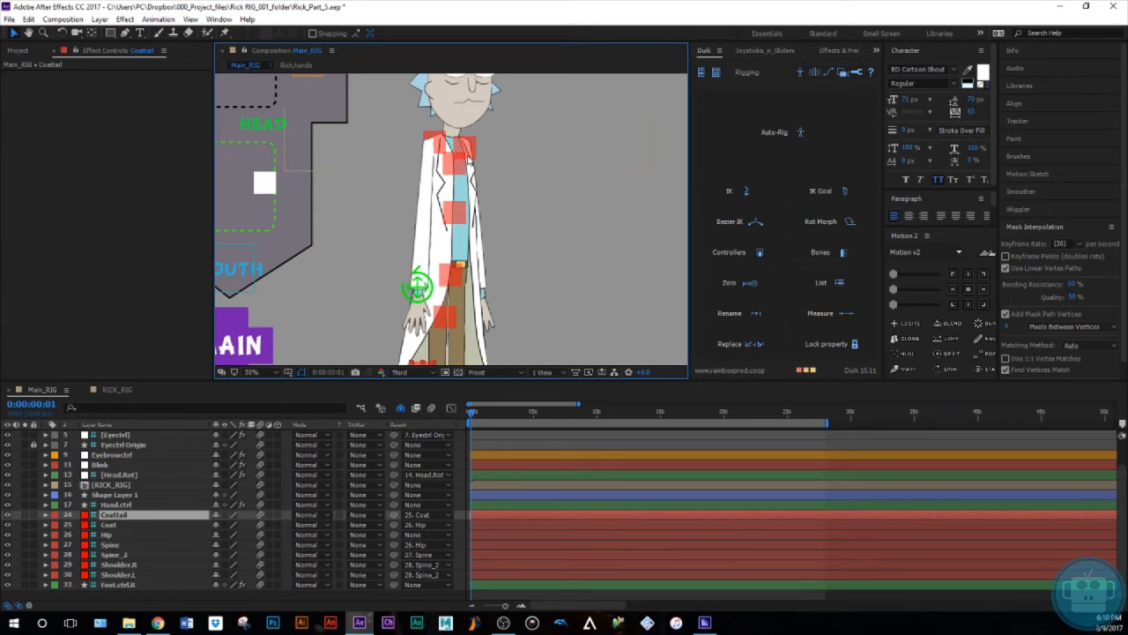
{"action": "left_click", "coordinate": [443, 151]}
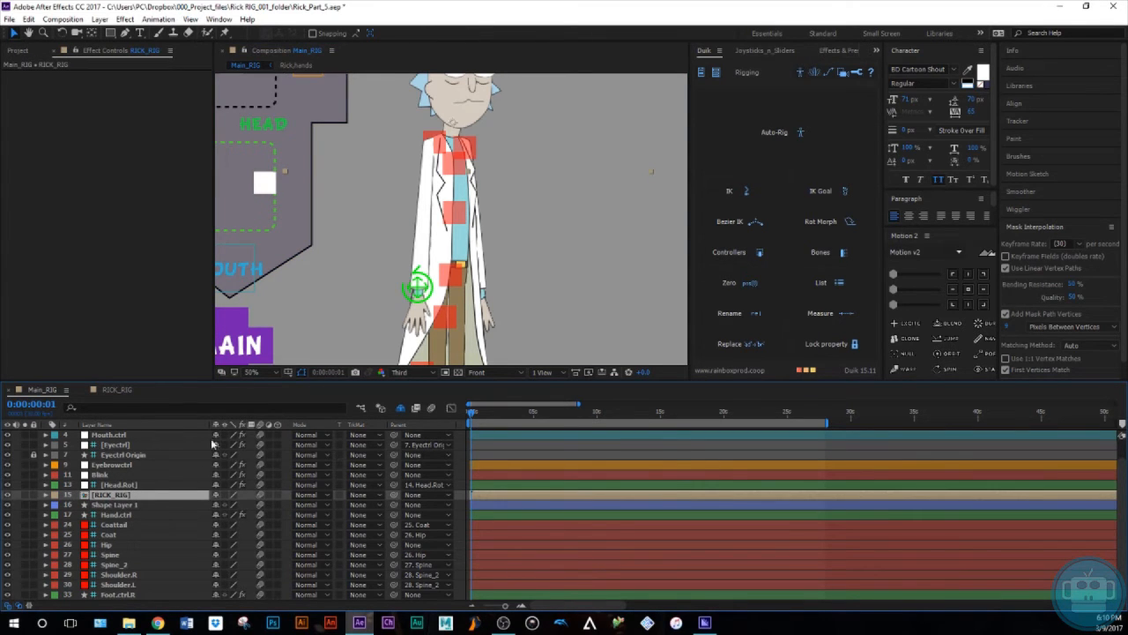
{"action": "left_click_drag", "start_coordinate": [314, 289], "coordinate": [446, 294]}
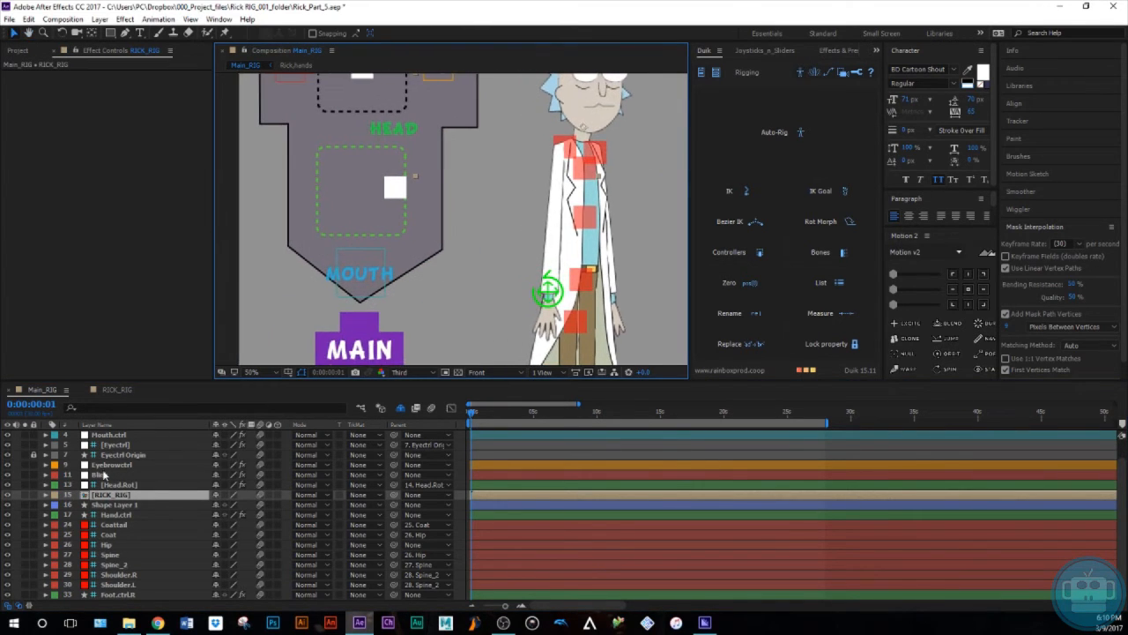
- Rename the Shape Layer 1 backing panel as Base.ctrl
{"action": "scroll", "coordinate": [101, 473], "scroll_direction": "up", "scroll_amount": 1}
{"action": "left_click", "coordinate": [113, 435]}
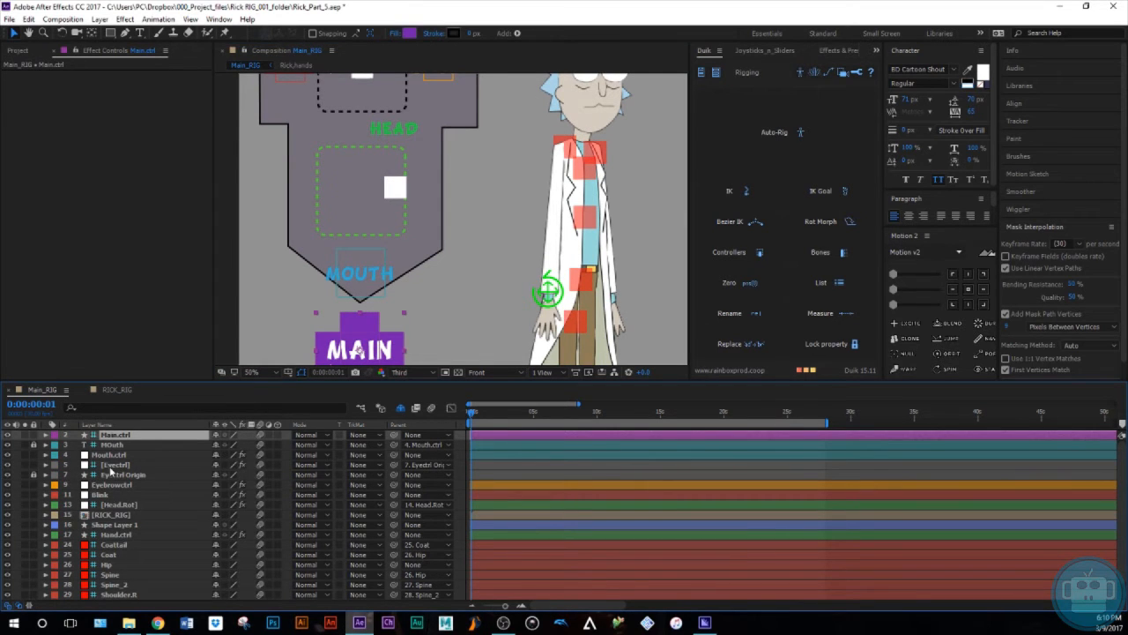
{"action": "left_click", "coordinate": [124, 527]}
{"action": "key", "text": "Return"}
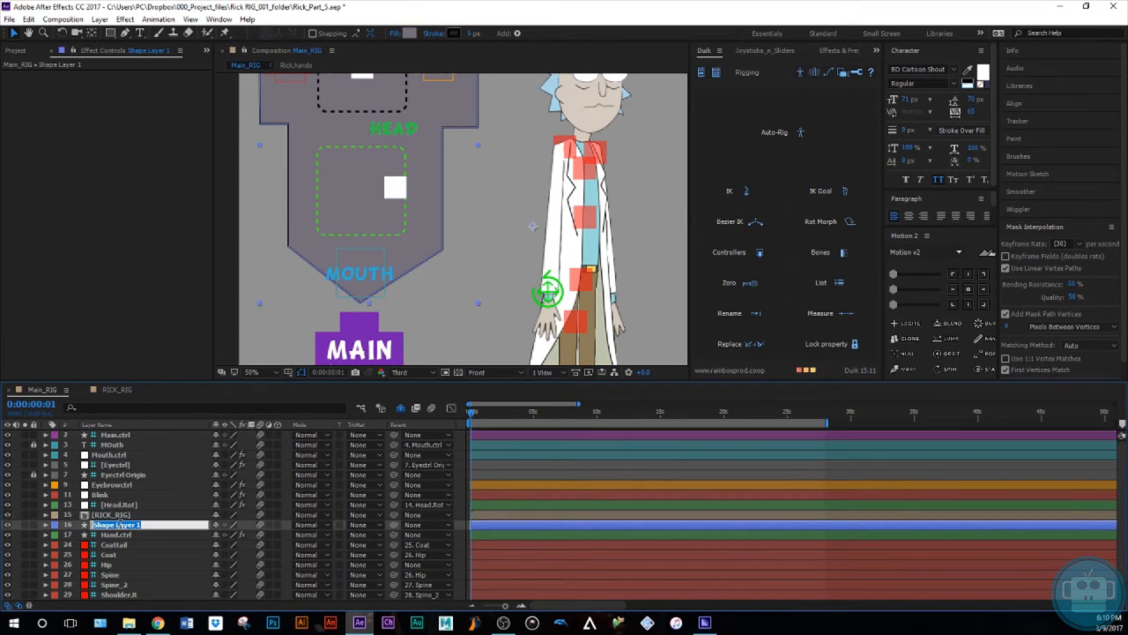
{"action": "type", "text": "Base.ctrl"}
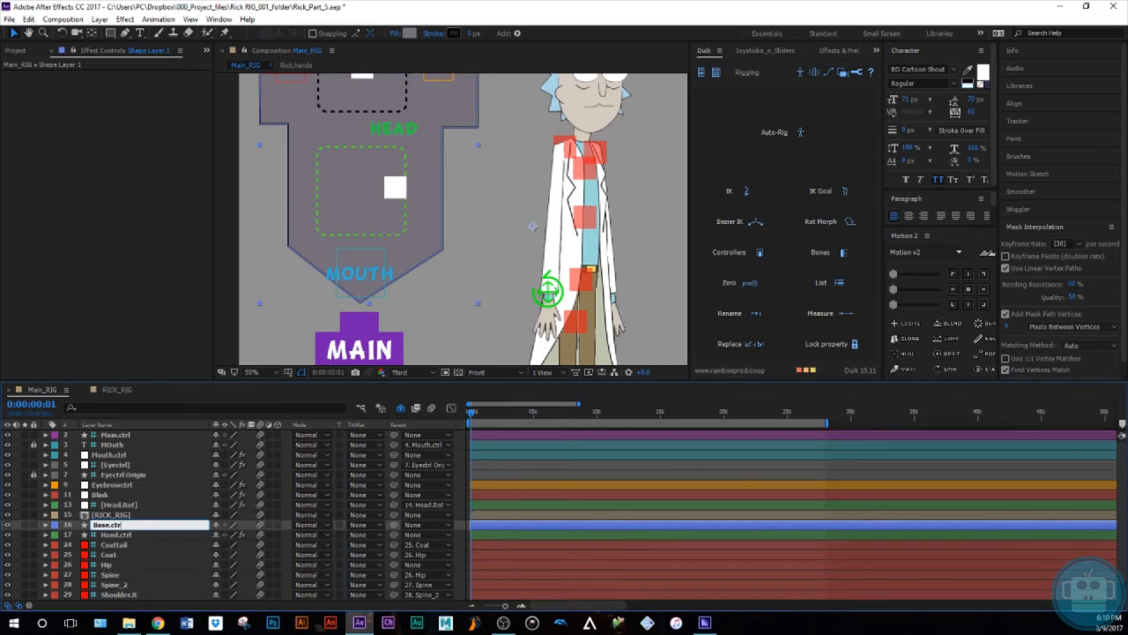
{"action": "key", "text": "Return"}
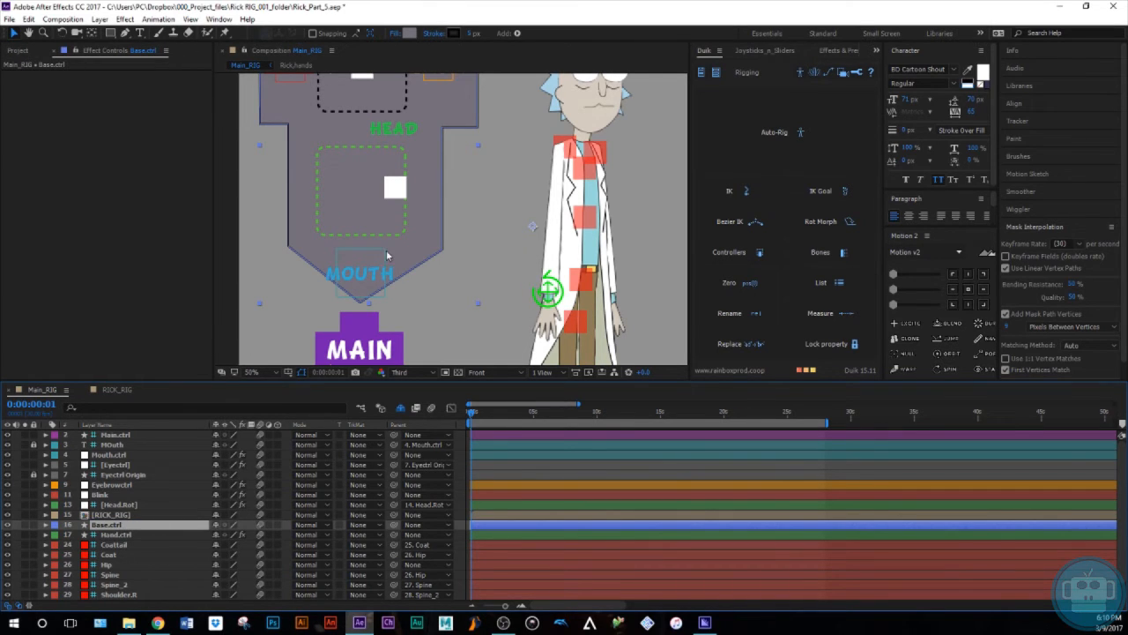
- Lower the two side corner points beside MOUTH on the Base.ctrl path, giving the panel a shallower bottom point
{"action": "key", "text": "g"}
{"action": "left_click", "coordinate": [361, 305]}
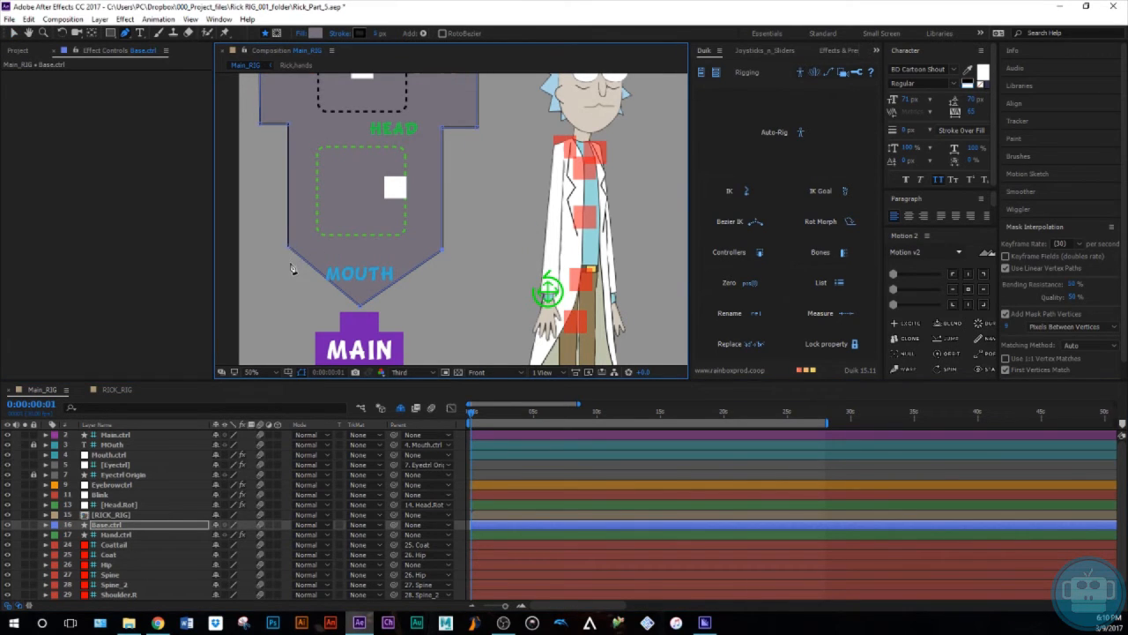
{"action": "left_click_drag", "start_coordinate": [287, 250], "coordinate": [287, 280]}
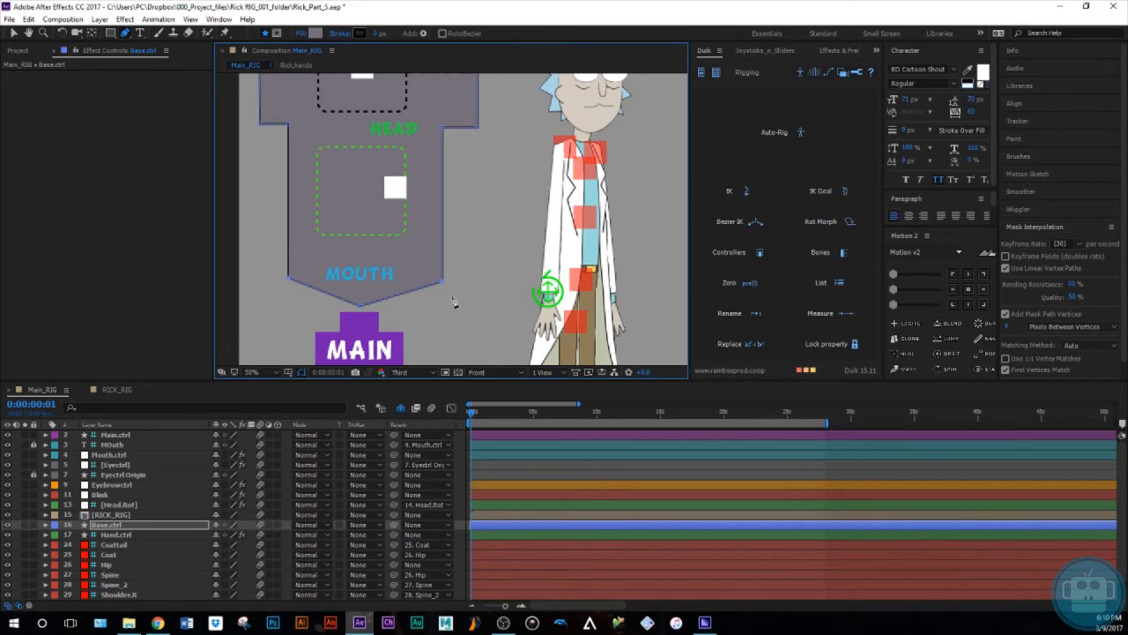
{"action": "left_click_drag", "start_coordinate": [359, 308], "coordinate": [360, 309]}
- Set the Base.ctrl panel's stroke width to 10 px
{"action": "left_click", "coordinate": [114, 534]}
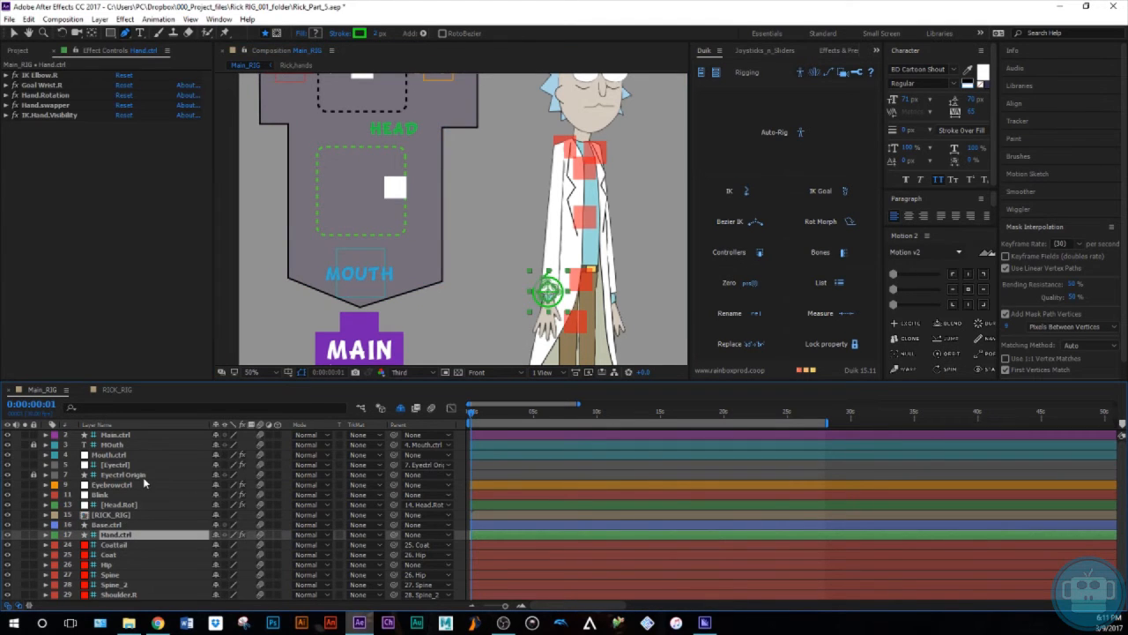
{"action": "left_click", "coordinate": [120, 455]}
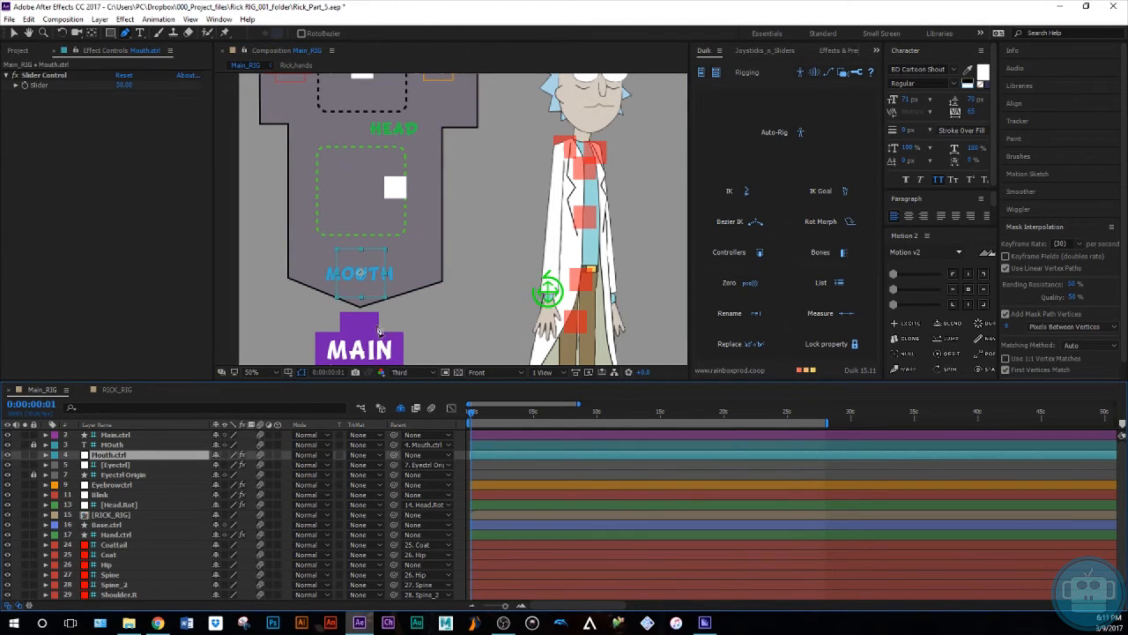
{"action": "left_click", "coordinate": [84, 506]}
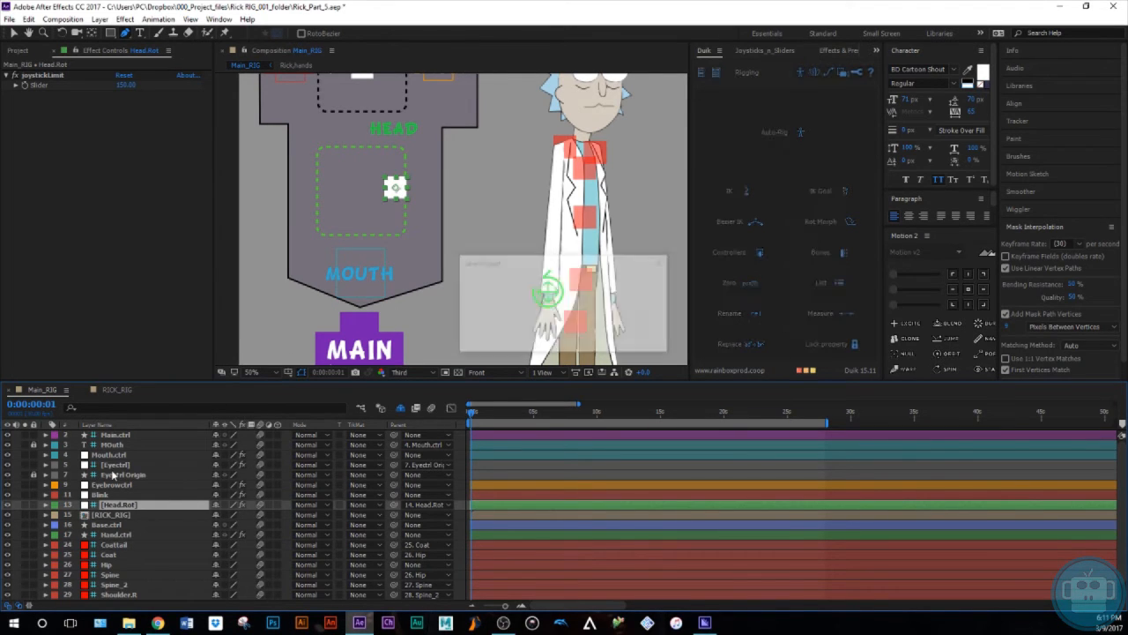
{"action": "left_click", "coordinate": [125, 523]}
{"action": "left_click_drag", "start_coordinate": [375, 33], "coordinate": [381, 33]}
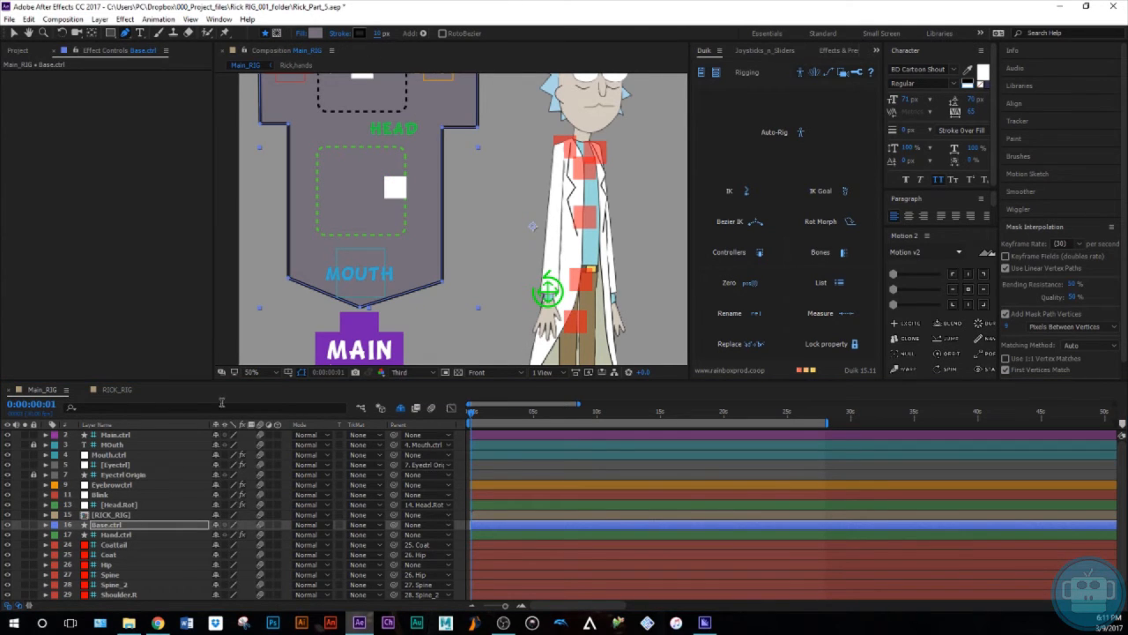
- Set the Base.ctrl layer's opacity to 70%
{"action": "left_click", "coordinate": [128, 526]}
{"action": "key", "text": "t"}
{"action": "left_click", "coordinate": [221, 535]}
{"action": "type", "text": "70"}
{"action": "key", "text": "Return"}
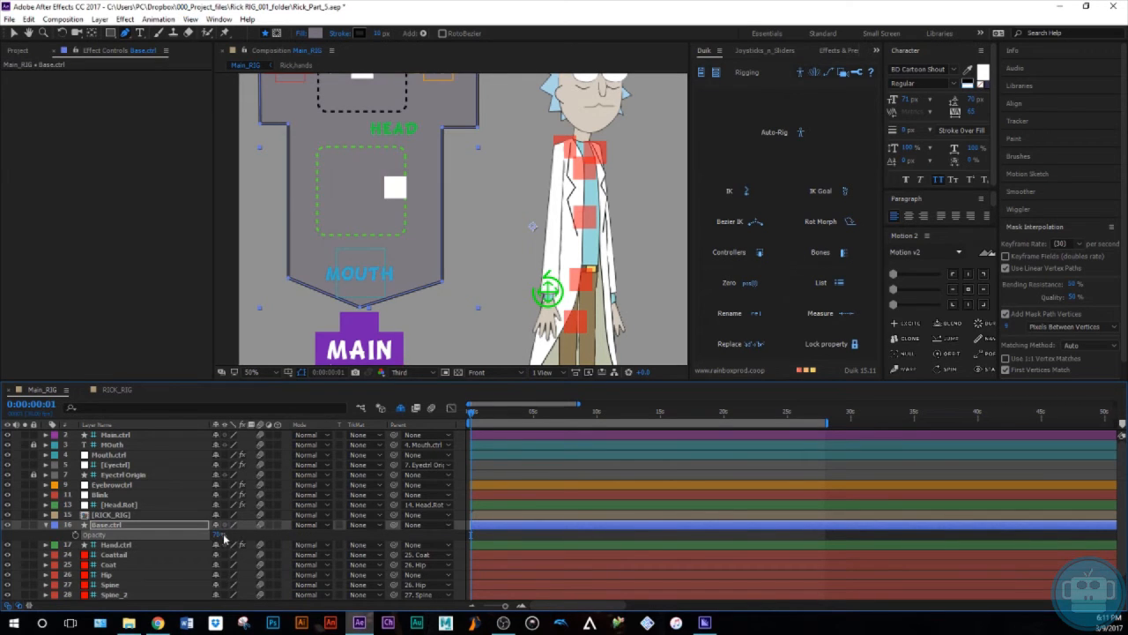
- Add dashes with a length of 10 to the Base.ctrl shape's stroke, keeping the Butt Cap line cap
{"action": "left_click", "coordinate": [47, 526]}
{"action": "left_click", "coordinate": [47, 526]}
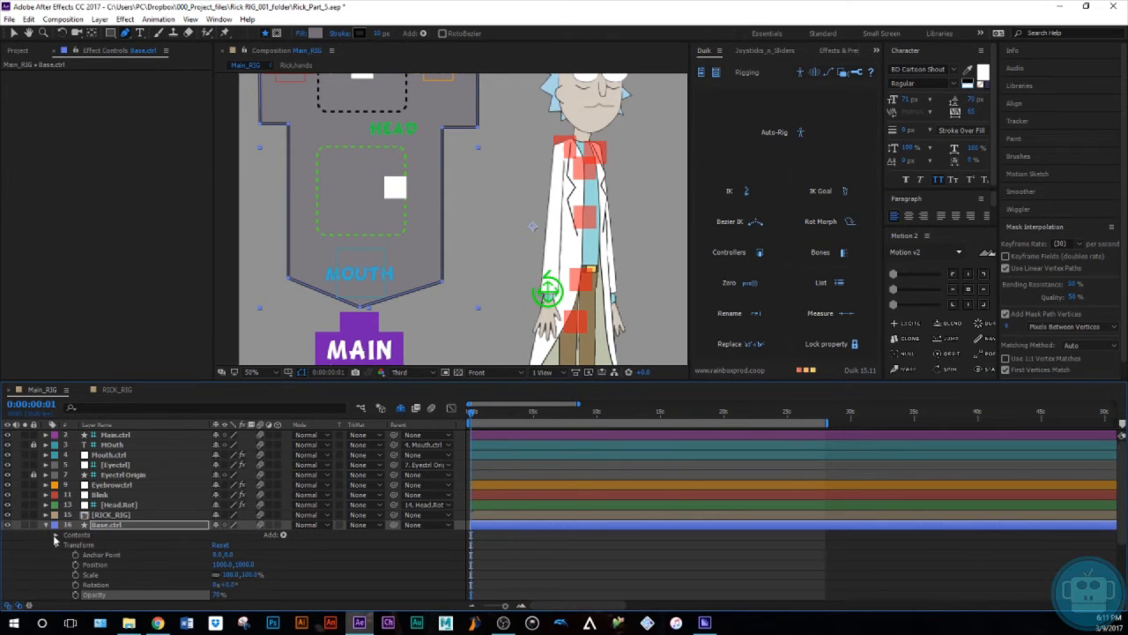
{"action": "left_click", "coordinate": [56, 546]}
{"action": "left_click", "coordinate": [65, 546]}
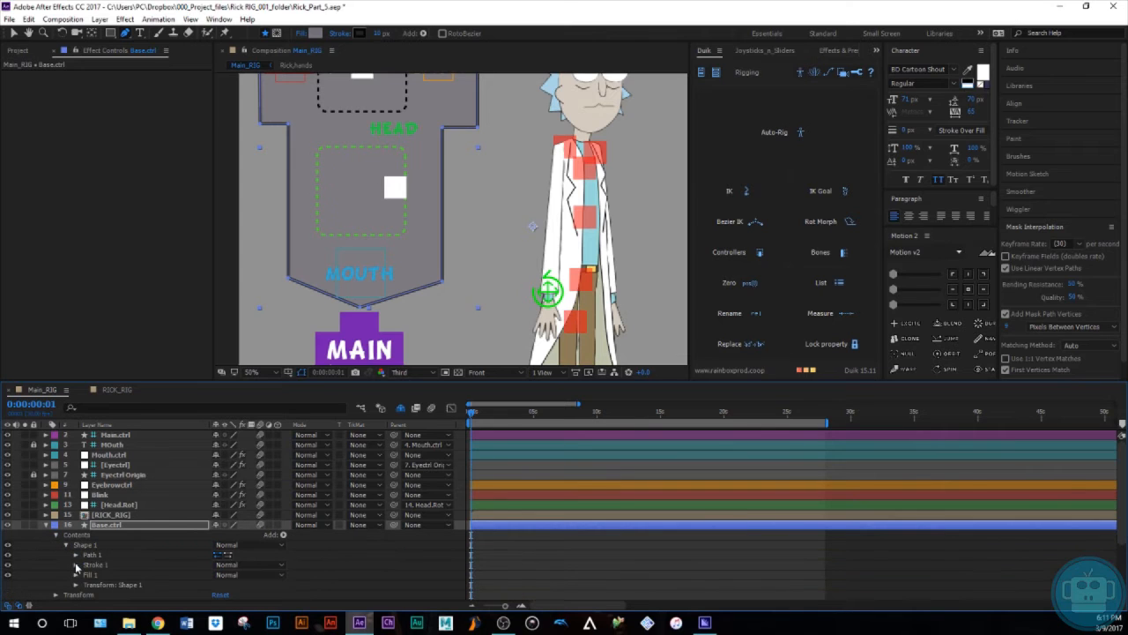
{"action": "left_click", "coordinate": [76, 565]}
{"action": "left_click", "coordinate": [229, 565]}
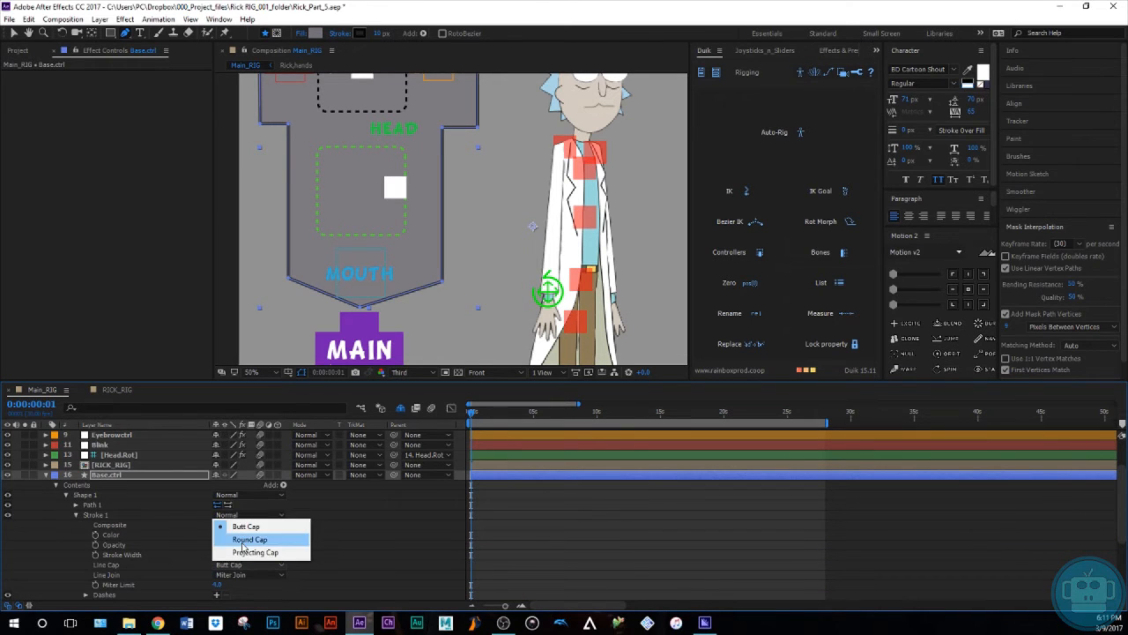
{"action": "left_click", "coordinate": [244, 574]}
{"action": "left_click", "coordinate": [196, 566]}
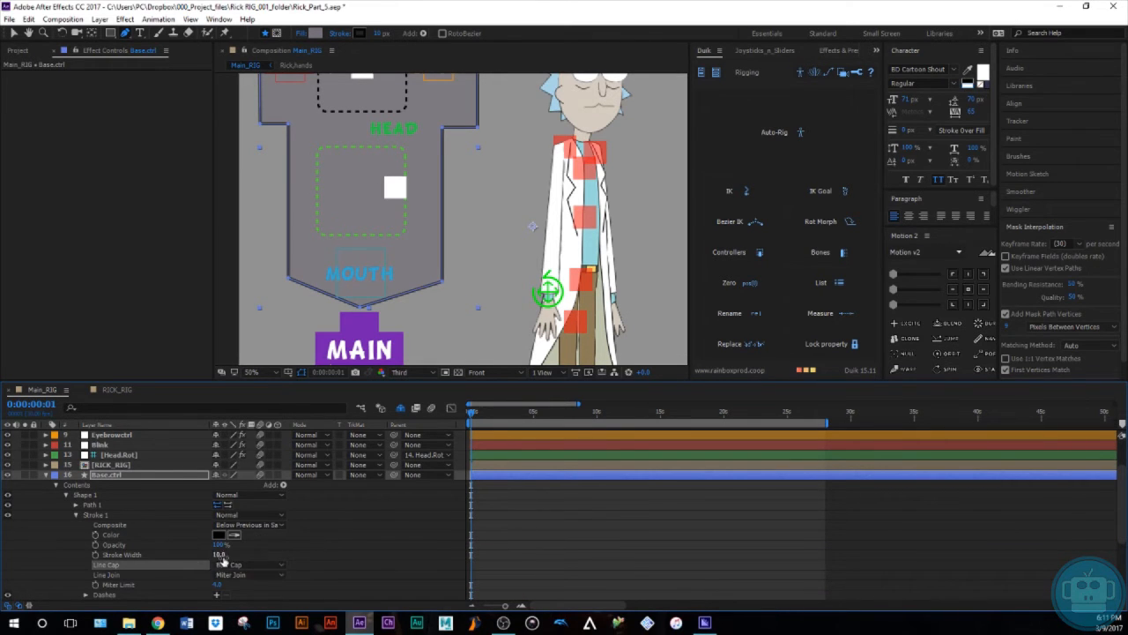
{"action": "scroll", "coordinate": [231, 559], "scroll_direction": "down", "scroll_amount": 1}
{"action": "left_click", "coordinate": [216, 564]}
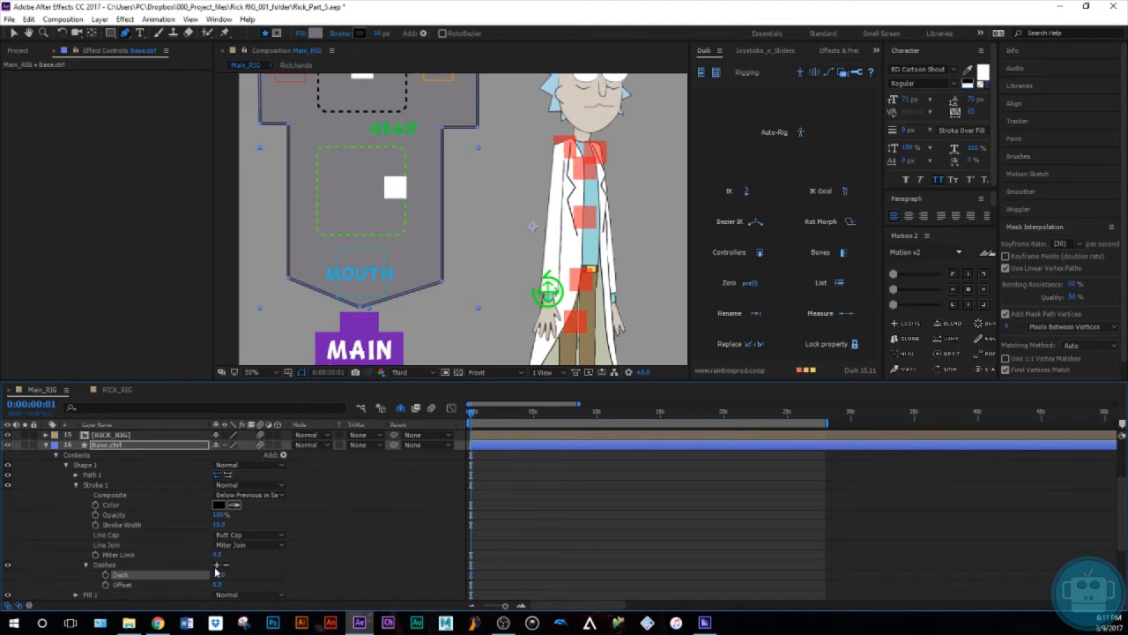
{"action": "left_click", "coordinate": [530, 569]}
{"action": "scroll", "coordinate": [352, 185], "scroll_direction": "up", "scroll_amount": 5}
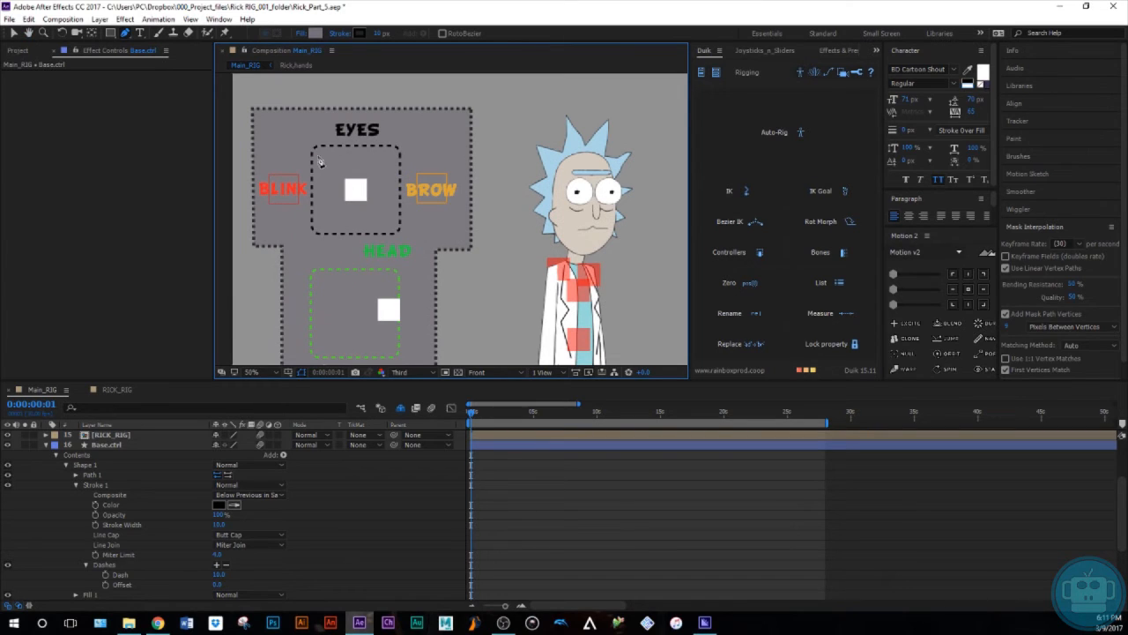
- Shift the two corner points beside BLINK on the Base.ctrl path slightly outward, widening that side of the panel
{"action": "left_click_drag", "start_coordinate": [331, 288], "coordinate": [348, 251]}
{"action": "left_click", "coordinate": [253, 371]}
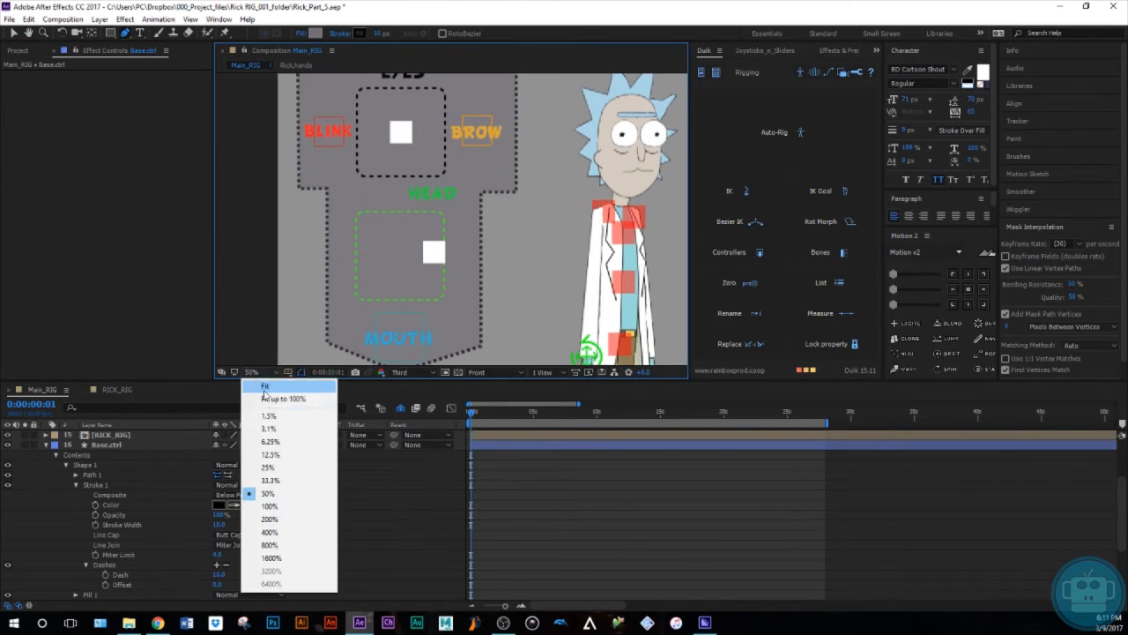
{"action": "left_click", "coordinate": [269, 394]}
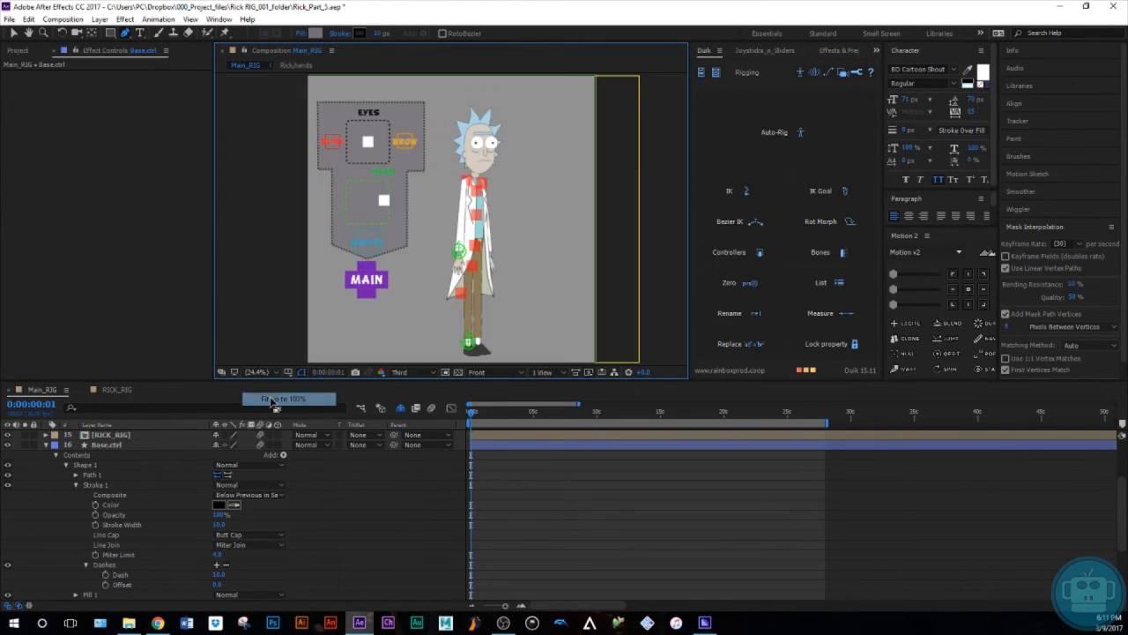
{"action": "left_click", "coordinate": [104, 445]}
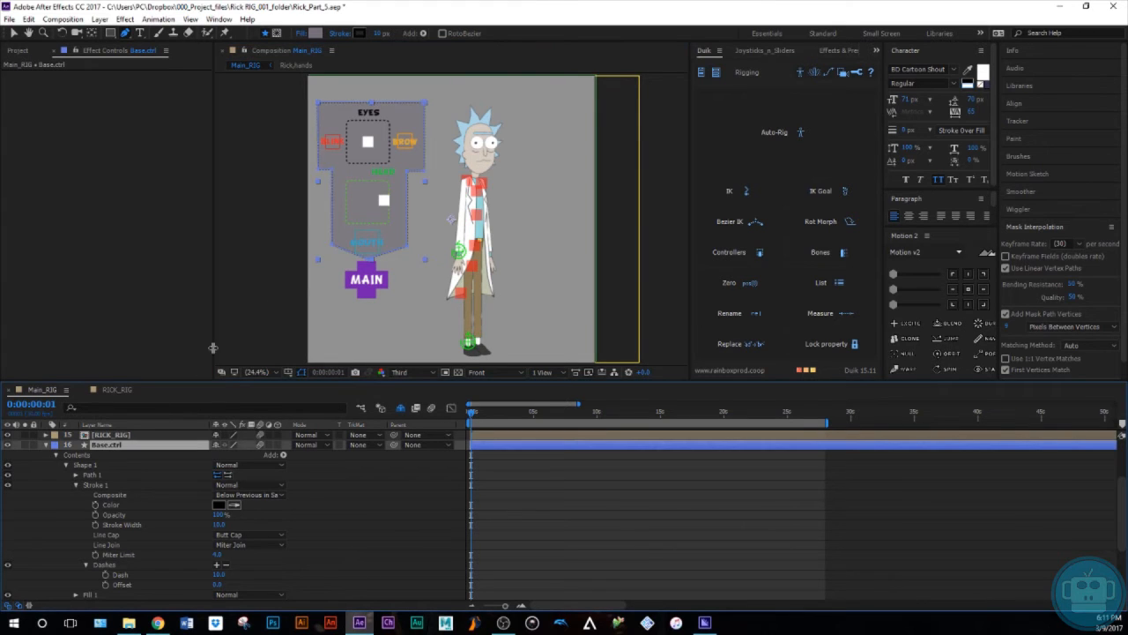
{"action": "left_click", "coordinate": [322, 170]}
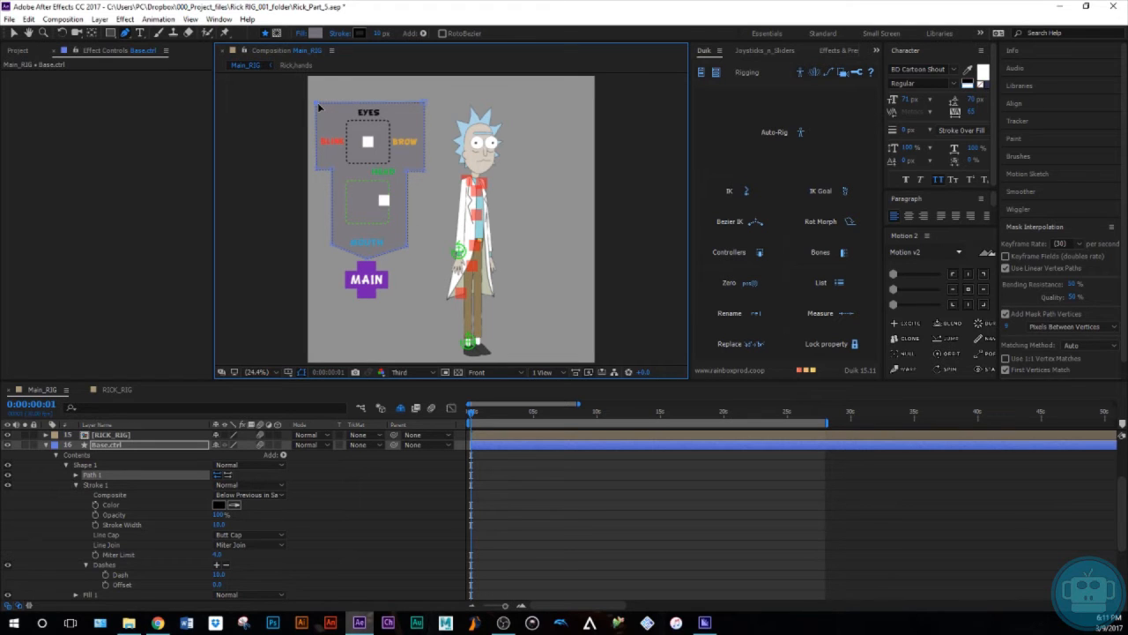
{"action": "left_click", "coordinate": [46, 446]}
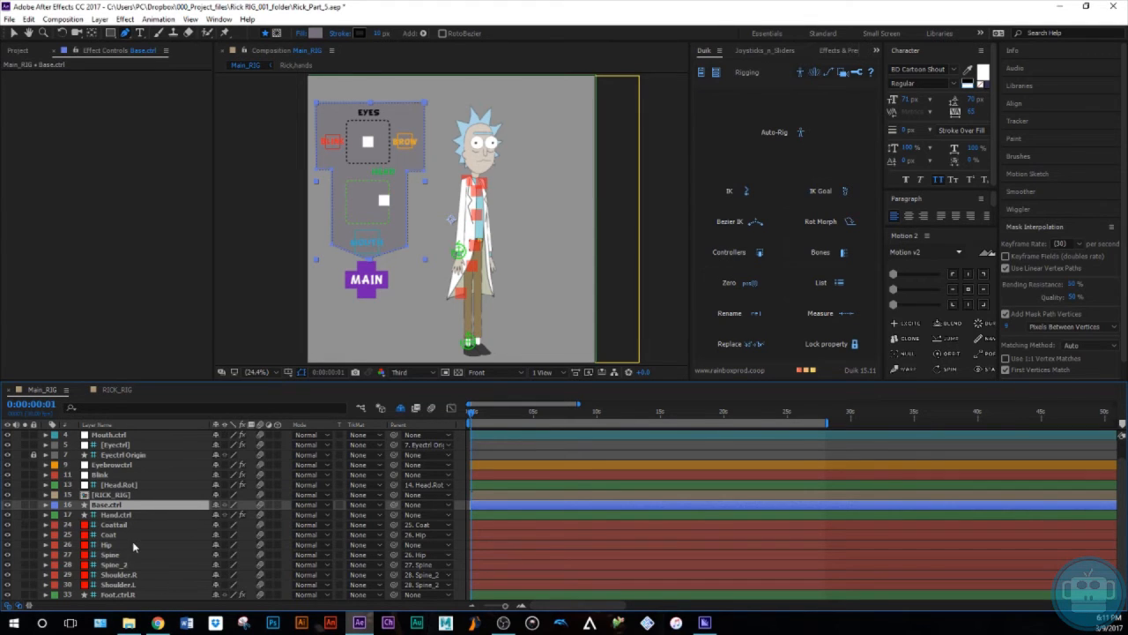
- Parent the Mouth.ctrl, Eyectrl, Eyebrowctrl and Blink layers to Base.ctrl
{"action": "left_click", "coordinate": [122, 595]}
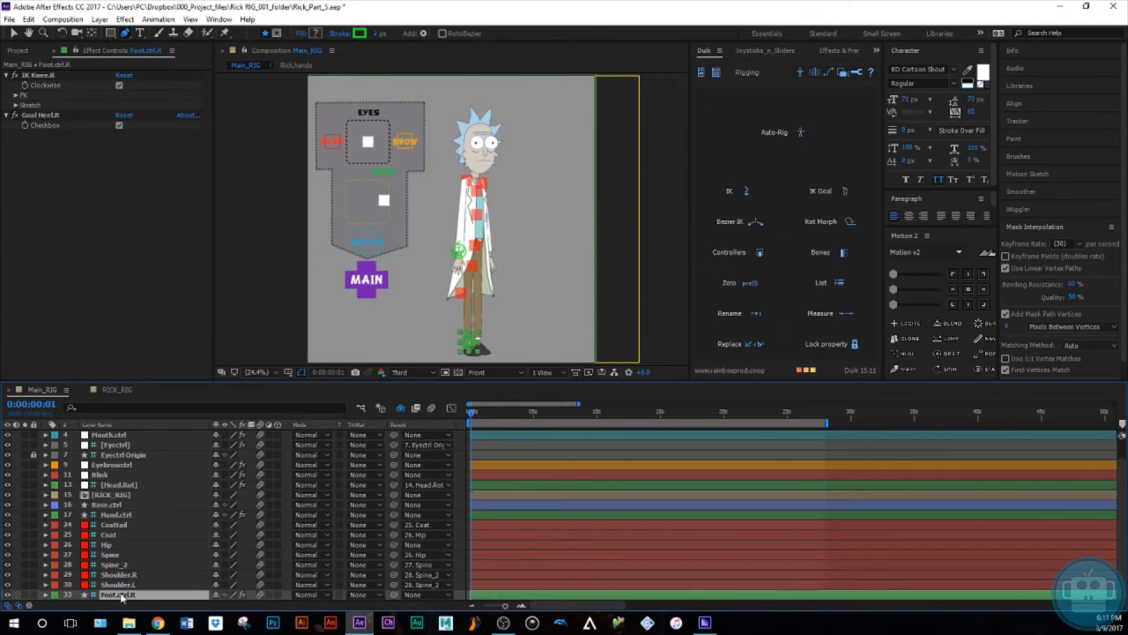
{"action": "left_click", "coordinate": [120, 514]}
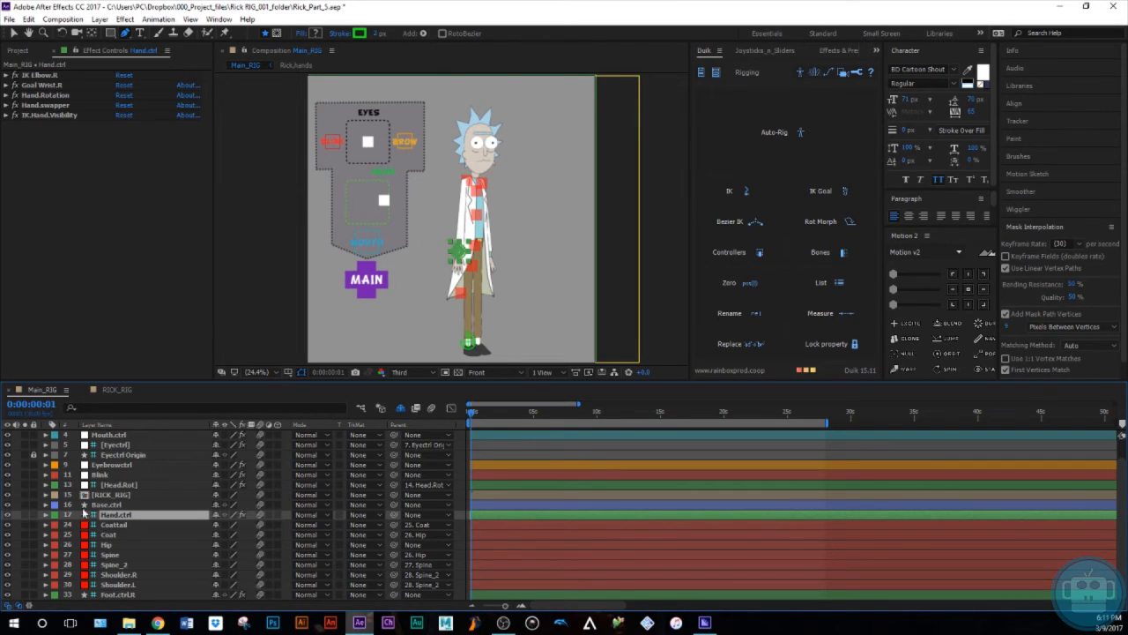
{"action": "left_click", "coordinate": [115, 465]}
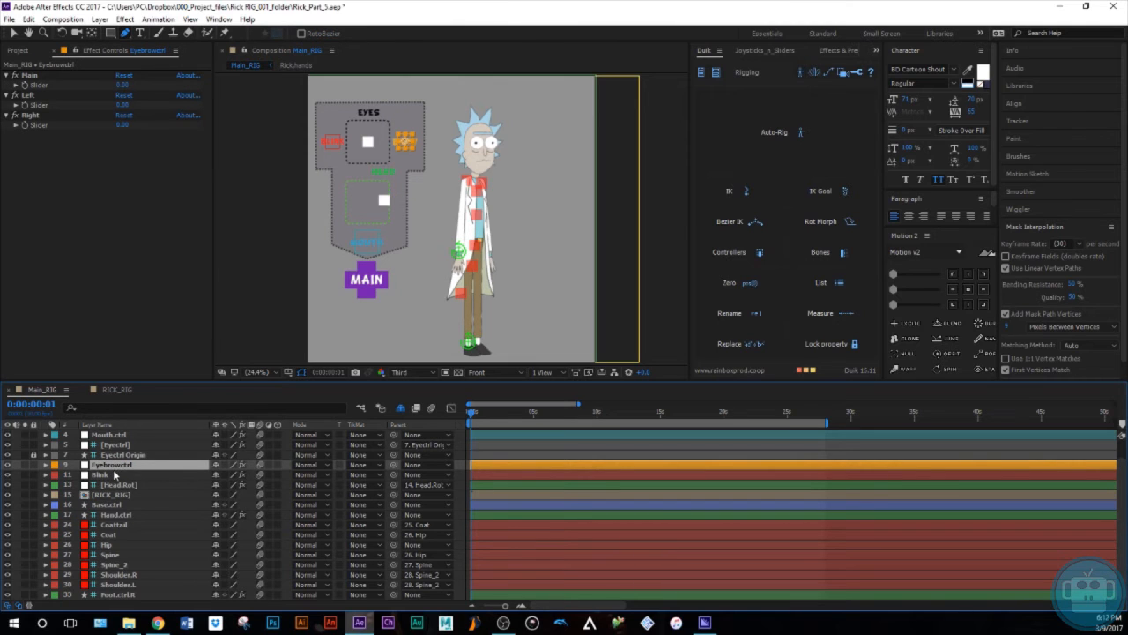
{"action": "left_click", "coordinate": [113, 476], "text": "ctrl"}
{"action": "scroll", "coordinate": [115, 479], "scroll_direction": "up", "scroll_amount": 1}
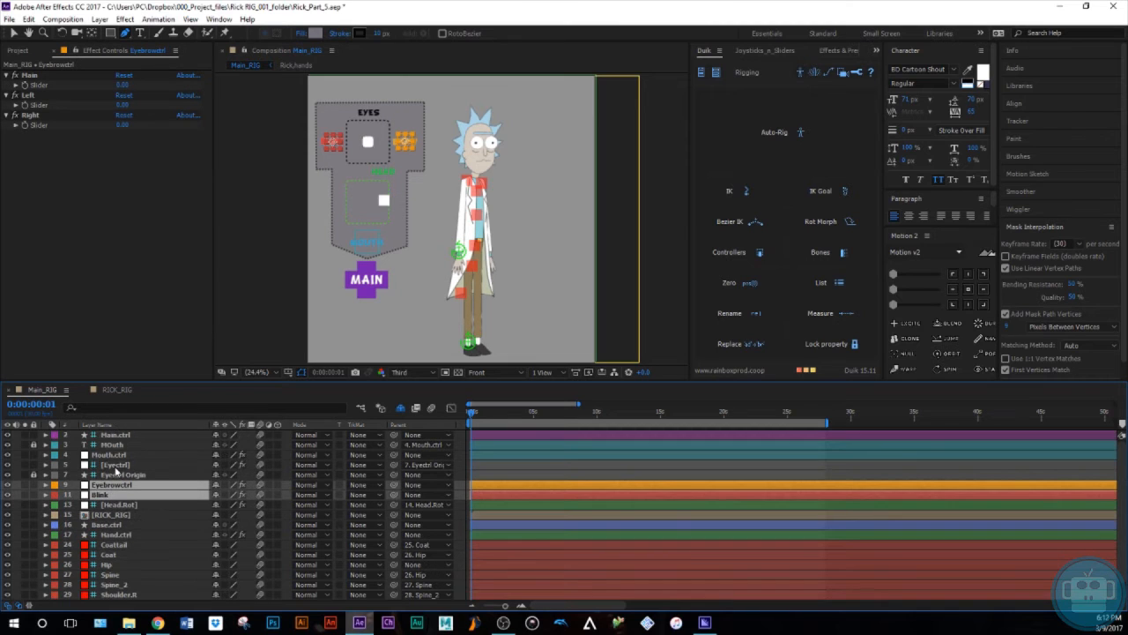
{"action": "left_click", "coordinate": [114, 465], "text": "ctrl"}
{"action": "left_click", "coordinate": [116, 455], "text": "ctrl"}
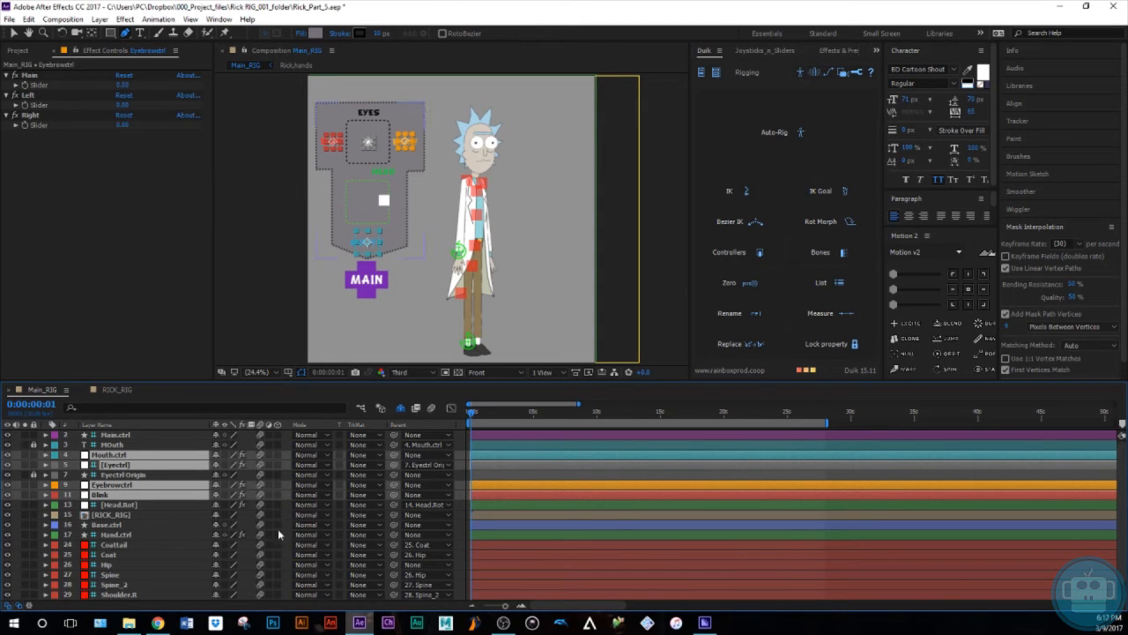
{"action": "scroll", "coordinate": [176, 489], "scroll_direction": "down", "scroll_amount": 1}
{"action": "left_click_drag", "start_coordinate": [201, 478], "coordinate": [139, 508]}
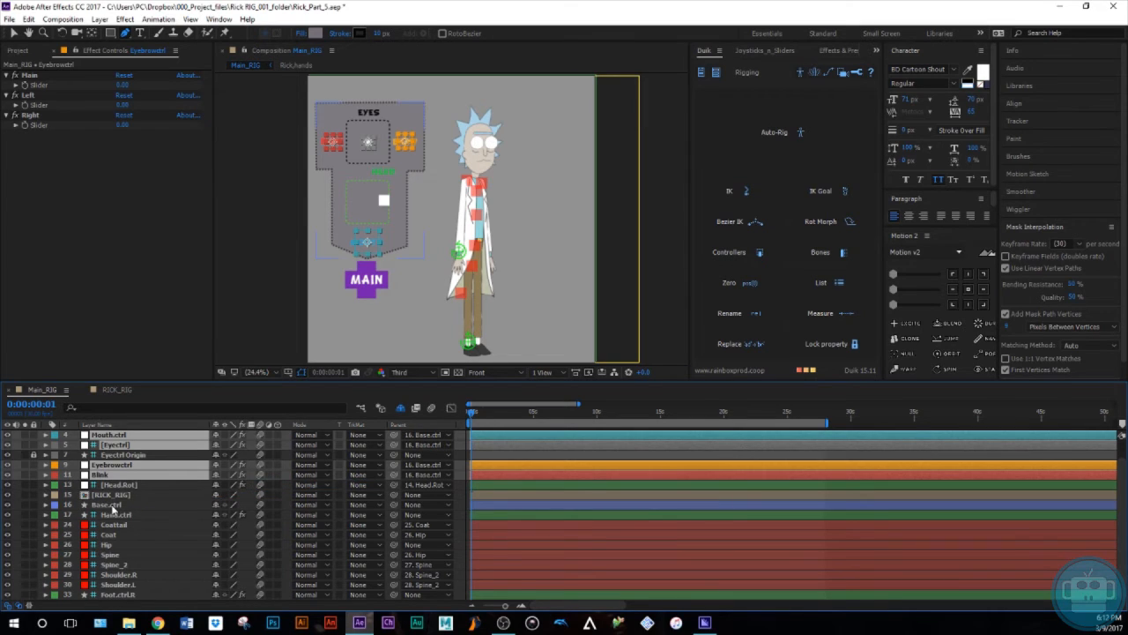
- Set the Eyectrl layer's parent to None
{"action": "left_click", "coordinate": [112, 505]}
{"action": "key", "text": "Return"}
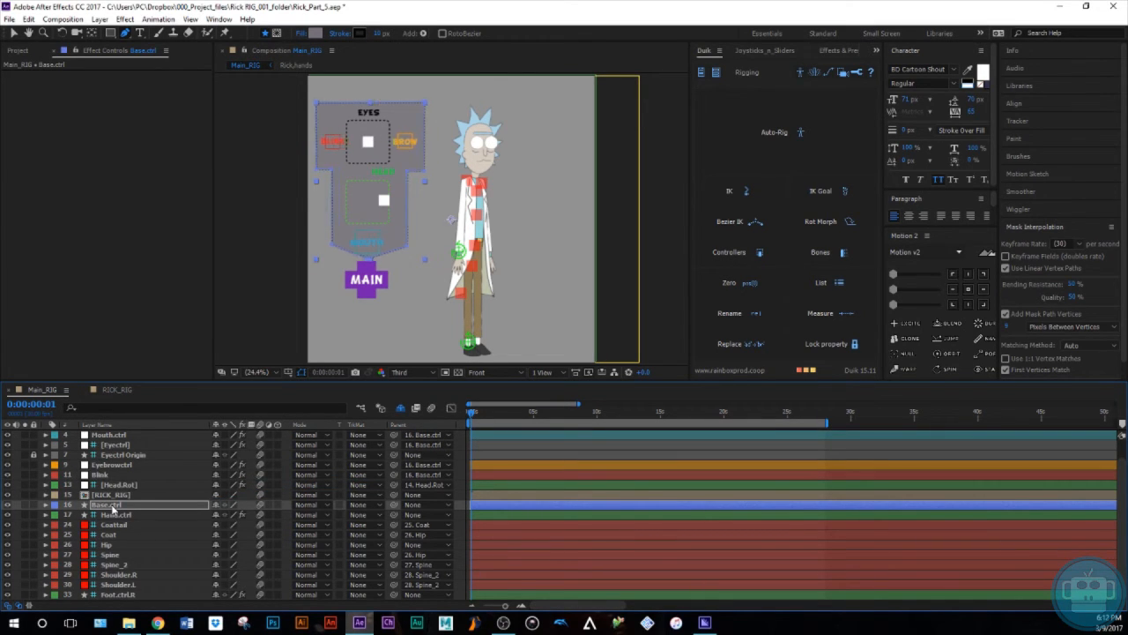
{"action": "scroll", "coordinate": [146, 472], "scroll_direction": "up", "scroll_amount": 2}
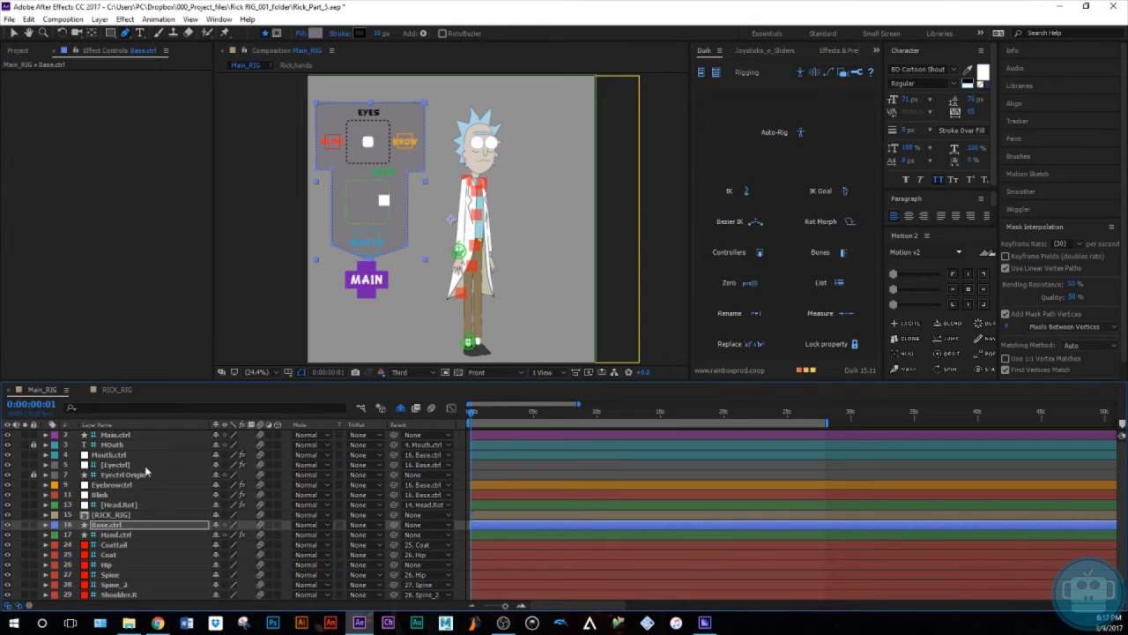
{"action": "left_click", "coordinate": [116, 465]}
{"action": "left_click", "coordinate": [421, 466]}
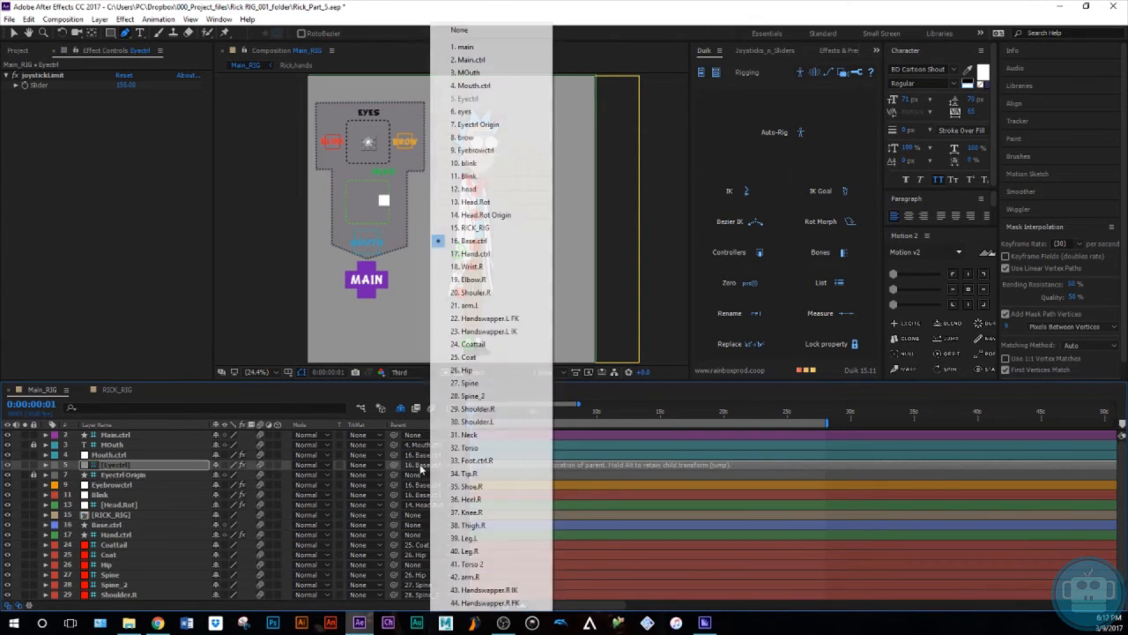
{"action": "left_click", "coordinate": [453, 30]}
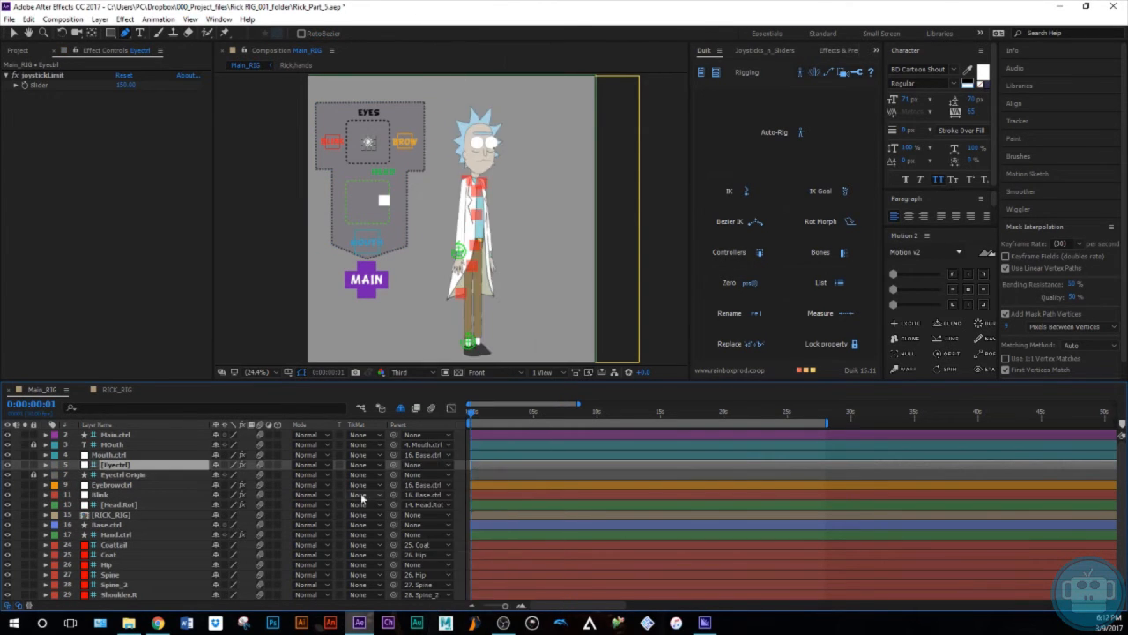
- Show the shy layers and unlock the Eyectrl Origin layer
{"action": "left_click", "coordinate": [401, 408]}
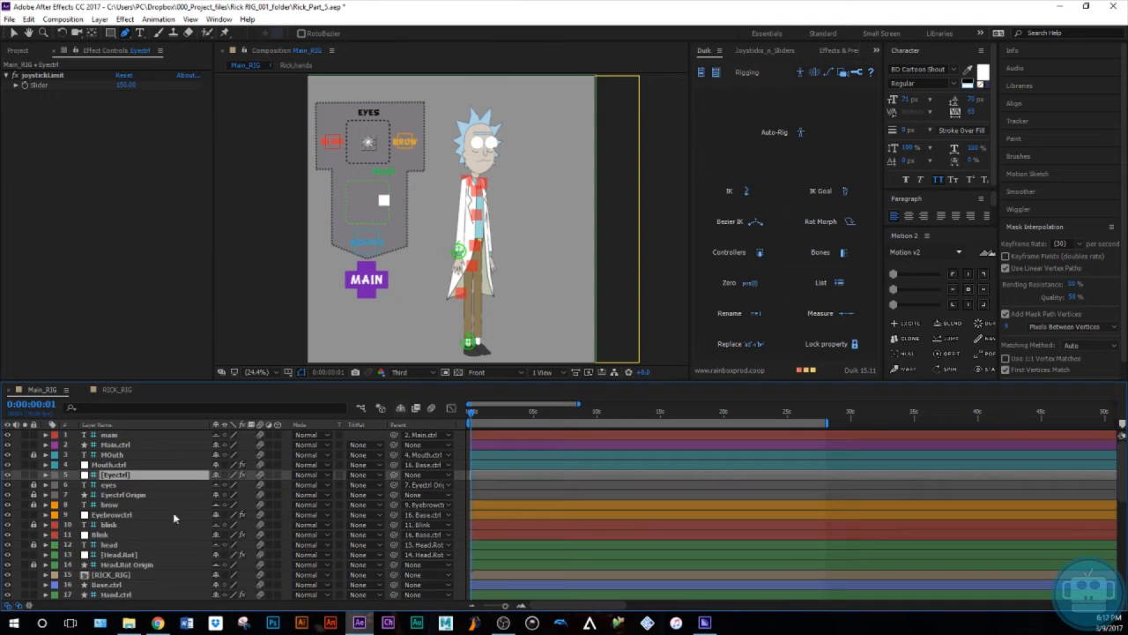
{"action": "left_click", "coordinate": [34, 494]}
{"action": "left_click", "coordinate": [121, 497]}
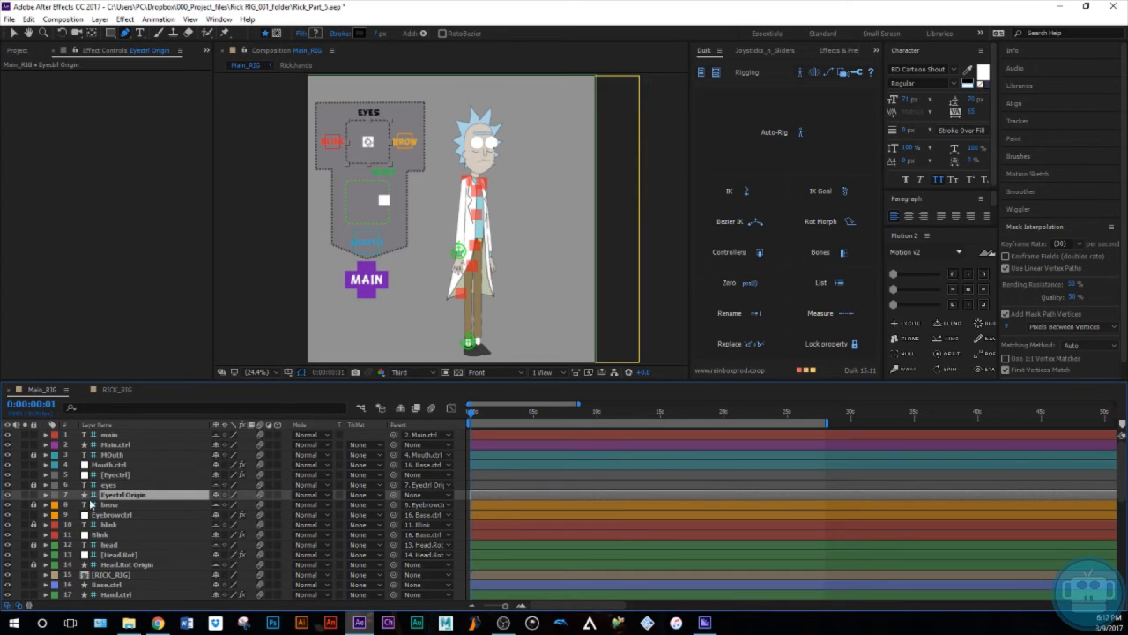
- Set the Head.Rot layer's parent to None
{"action": "scroll", "coordinate": [135, 499], "scroll_direction": "down", "scroll_amount": 1}
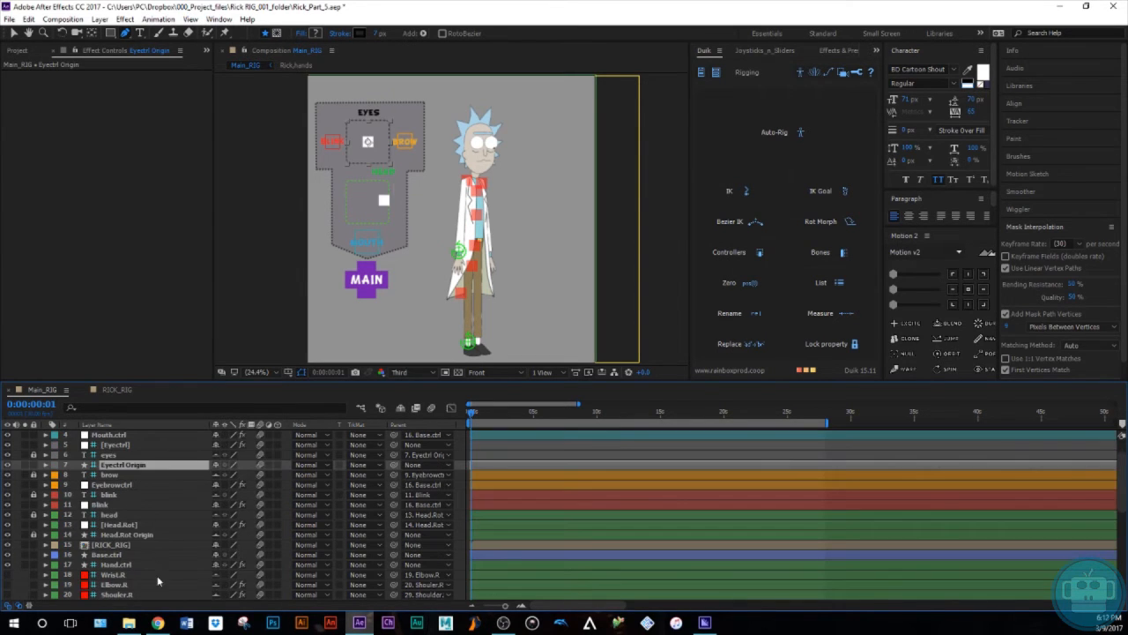
{"action": "left_click", "coordinate": [130, 525]}
{"action": "left_click", "coordinate": [432, 526]}
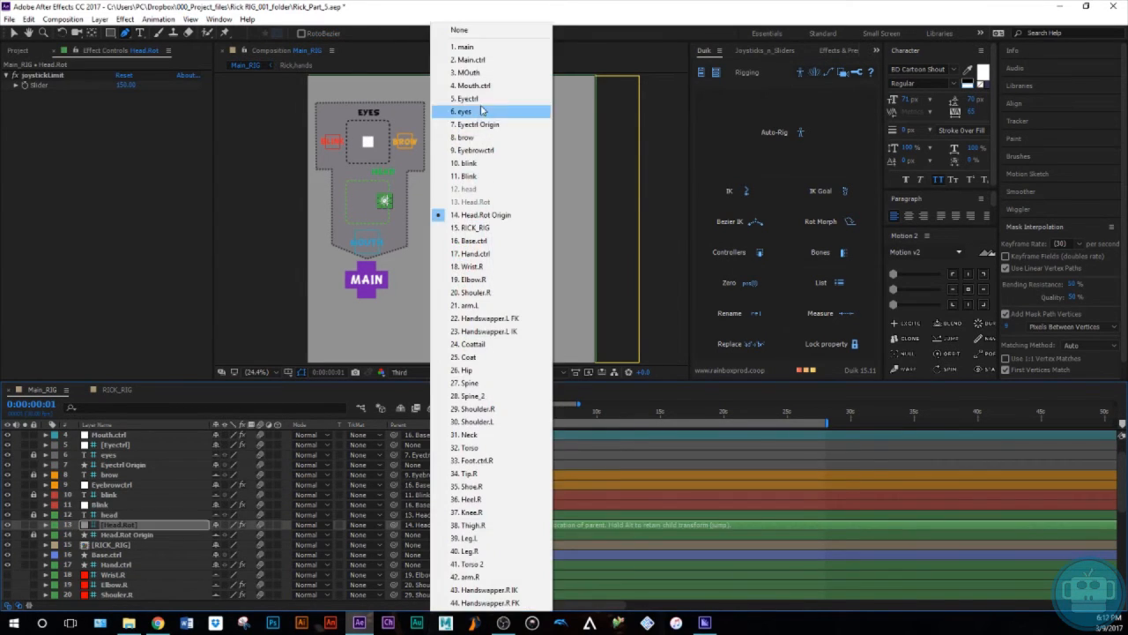
{"action": "left_click", "coordinate": [463, 29]}
{"action": "key", "text": "F2"}
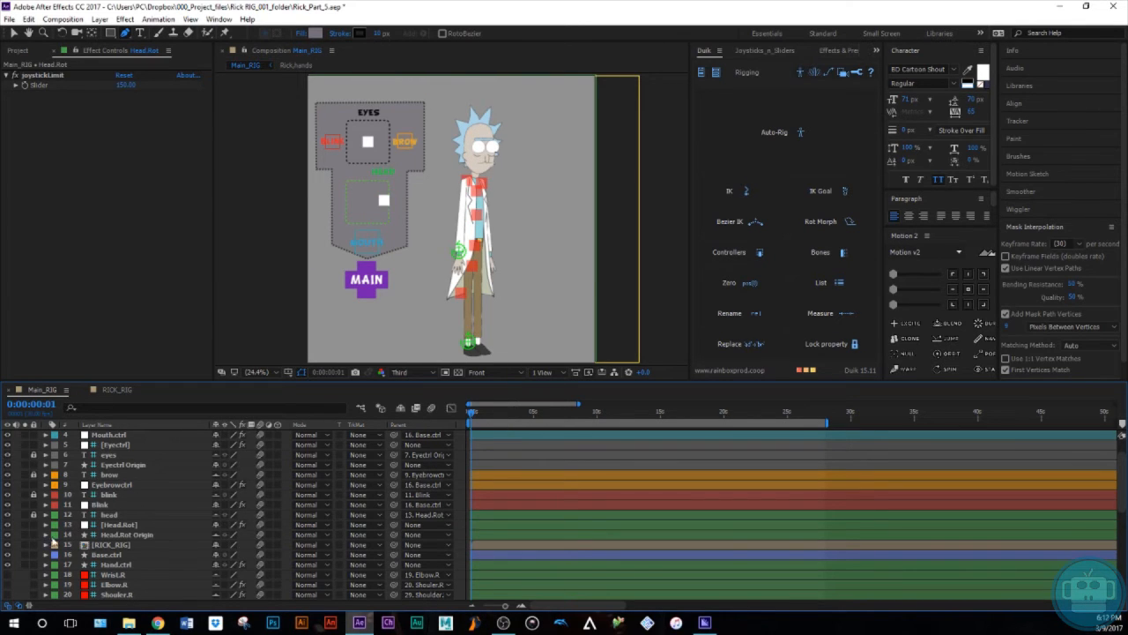
- Parent Eyectrl Origin and Head.Rot Origin to Base.ctrl, lock both origin layers and hide the shy layers again
{"action": "left_click", "coordinate": [128, 535]}
{"action": "left_click", "coordinate": [129, 465], "text": "ctrl"}
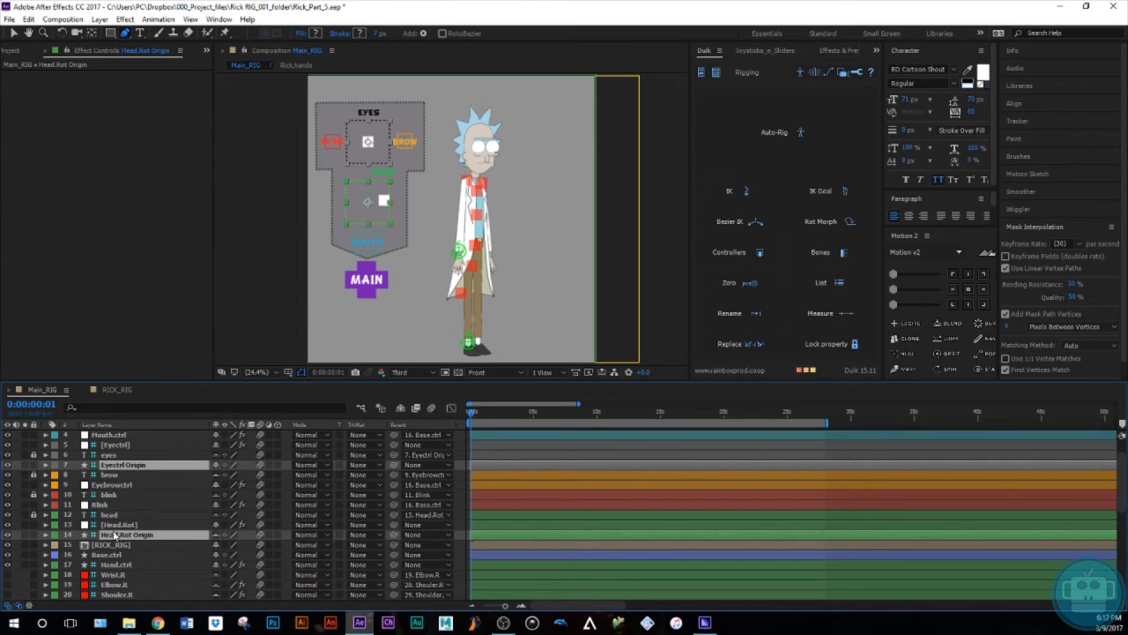
{"action": "scroll", "coordinate": [128, 540], "scroll_direction": "down", "scroll_amount": 3}
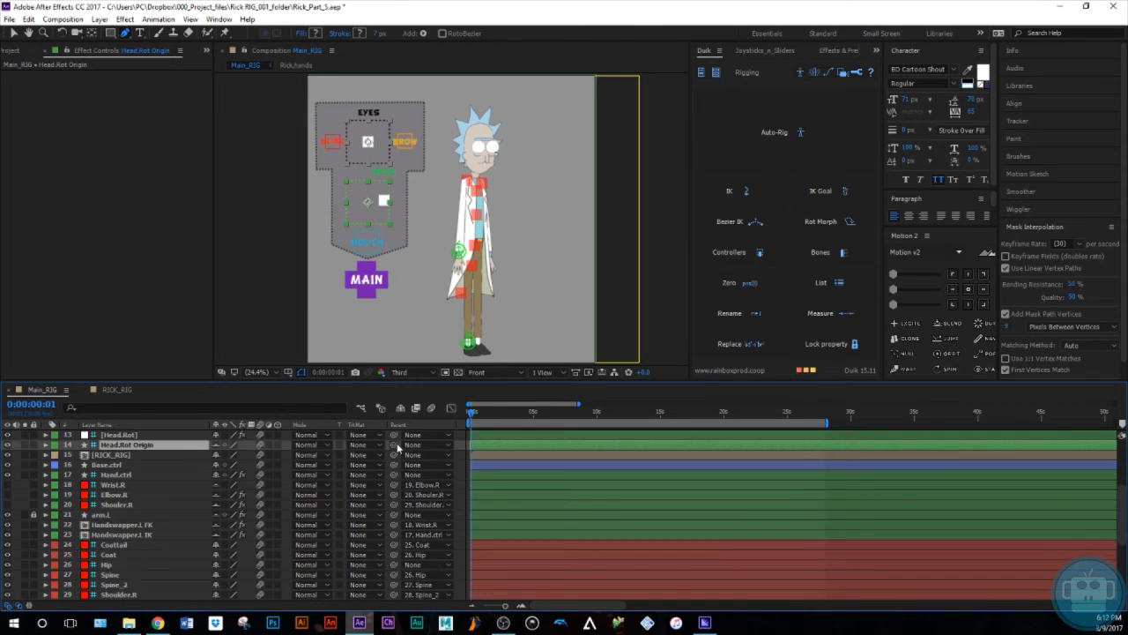
{"action": "left_click_drag", "start_coordinate": [394, 445], "coordinate": [138, 469]}
{"action": "scroll", "coordinate": [146, 506], "scroll_direction": "up", "scroll_amount": 2}
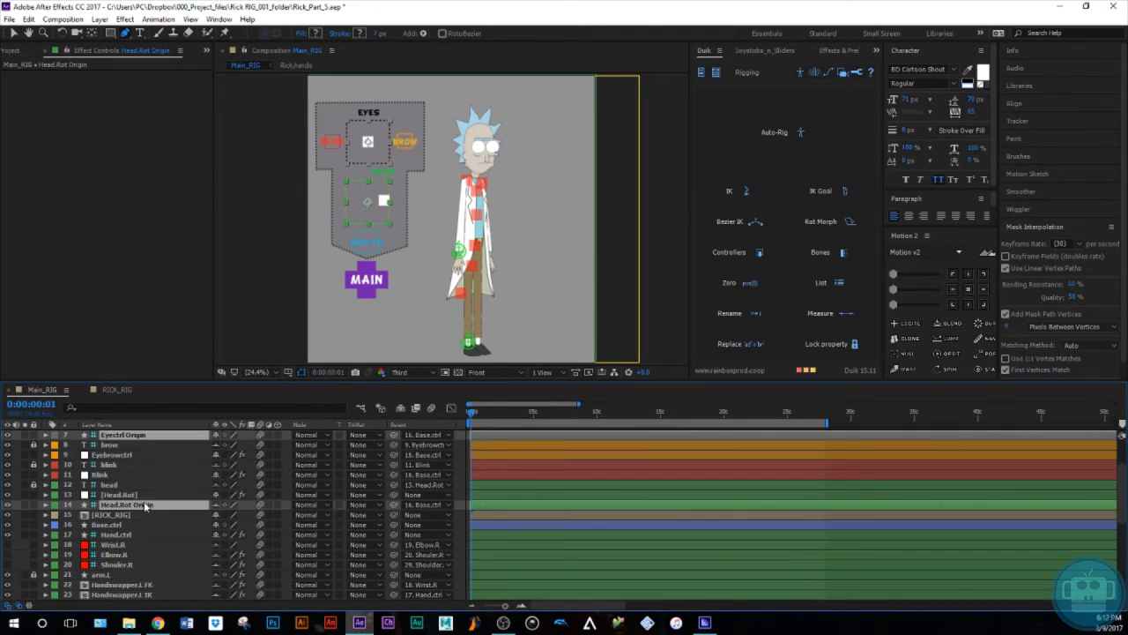
{"action": "left_click", "coordinate": [34, 504]}
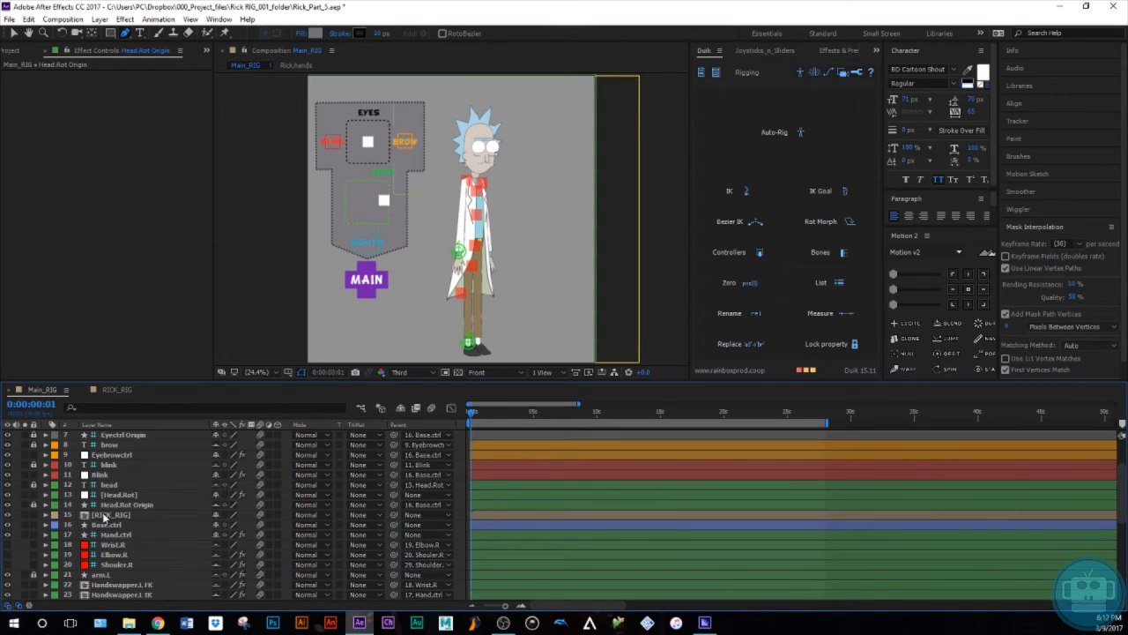
{"action": "scroll", "coordinate": [70, 516], "scroll_direction": "up", "scroll_amount": 1}
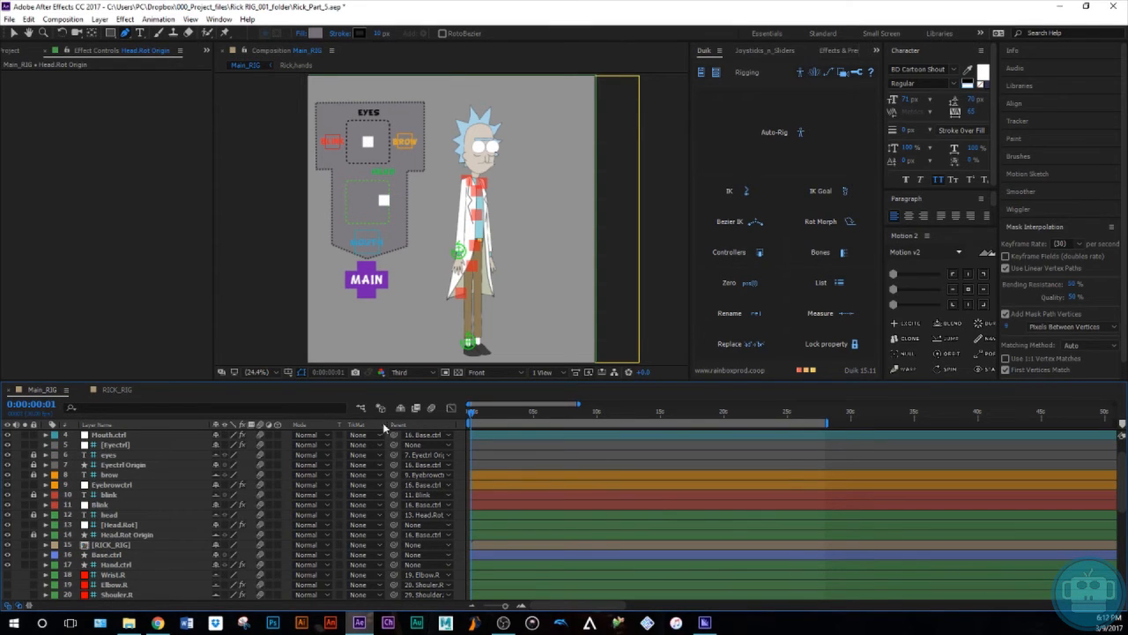
{"action": "left_click", "coordinate": [401, 407]}
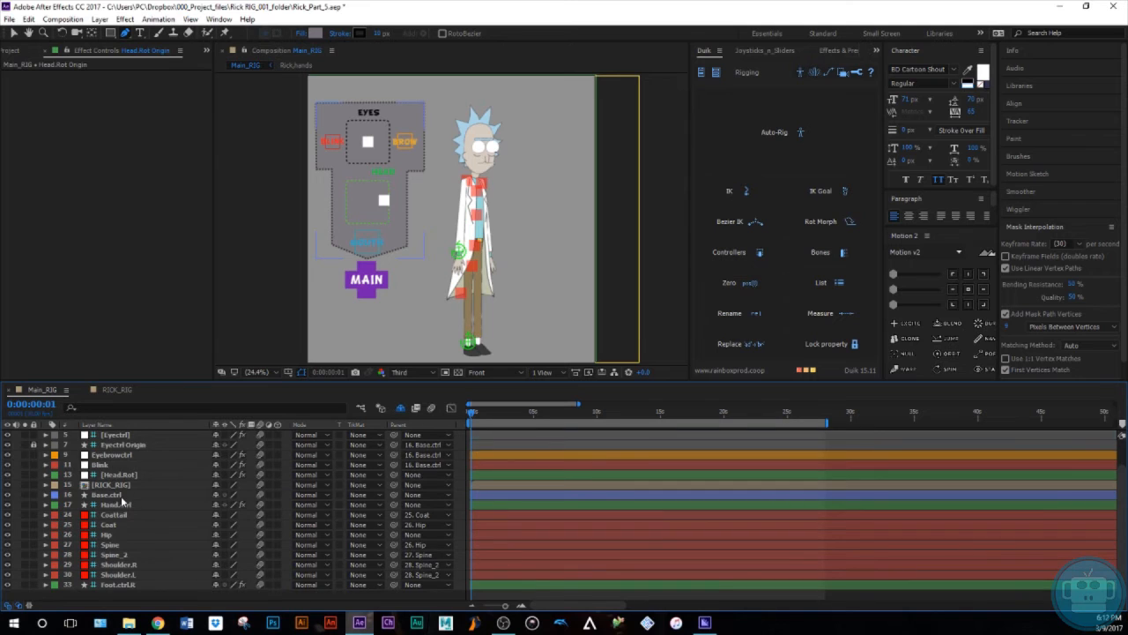
- Nudge Base.ctrl back and forth horizontally to test which face controls follow it, ending at its starting position
{"action": "left_click", "coordinate": [121, 496]}
{"action": "scroll", "coordinate": [122, 501], "scroll_direction": "up", "scroll_amount": 1}
{"action": "key", "text": "Return"}
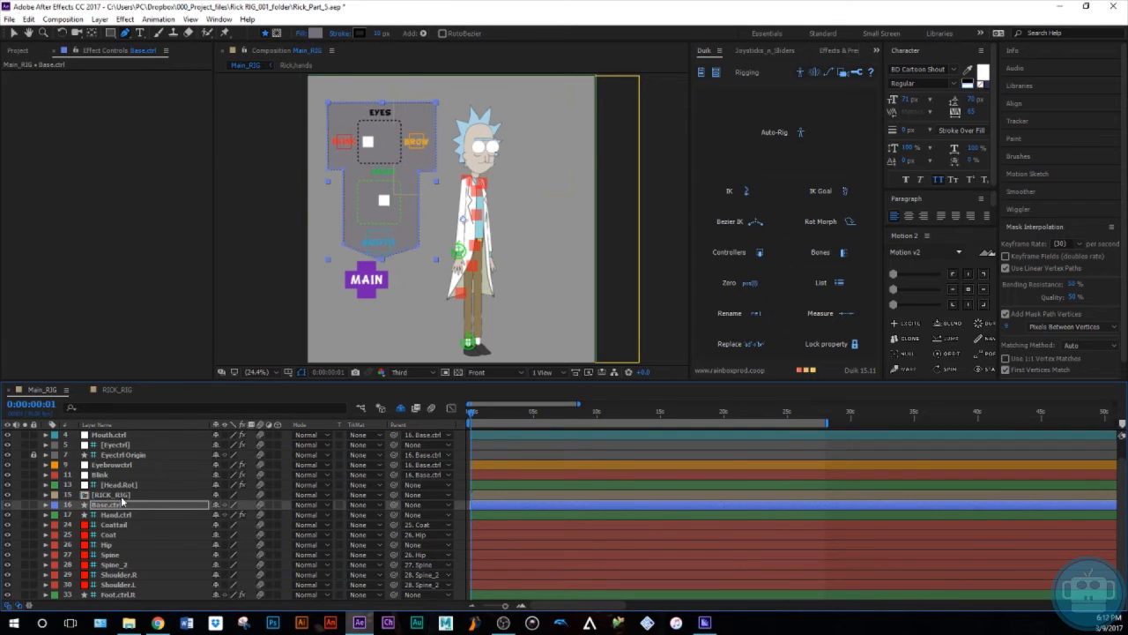
{"action": "key", "text": "shift+Left"}
{"action": "key", "text": "shift+Left"}
{"action": "key", "text": "shift+Left"}
{"action": "key", "text": "shift+Left"}
{"action": "key", "text": "shift+Left"}
{"action": "key", "text": "shift+Right"}
{"action": "key", "text": "shift+Right"}
{"action": "key", "text": "shift+Right"}
{"action": "key", "text": "shift+Right"}
{"action": "key", "text": "shift+Right"}
{"action": "key", "text": "shift+Right"}
{"action": "key", "text": "shift+Left"}
{"action": "key", "text": "shift+Left"}
{"action": "key", "text": "shift+Left"}
{"action": "key", "text": "shift+Left"}
{"action": "key", "text": "shift+Left"}
{"action": "key", "text": "shift+Left"}
{"action": "key", "text": "shift+Left"}
{"action": "key", "text": "shift+Left"}
{"action": "key", "text": "shift+Left"}
{"action": "key", "text": "shift+Right"}
{"action": "key", "text": "shift+Right"}
{"action": "key", "text": "shift+Right"}
{"action": "key", "text": "shift+Right"}
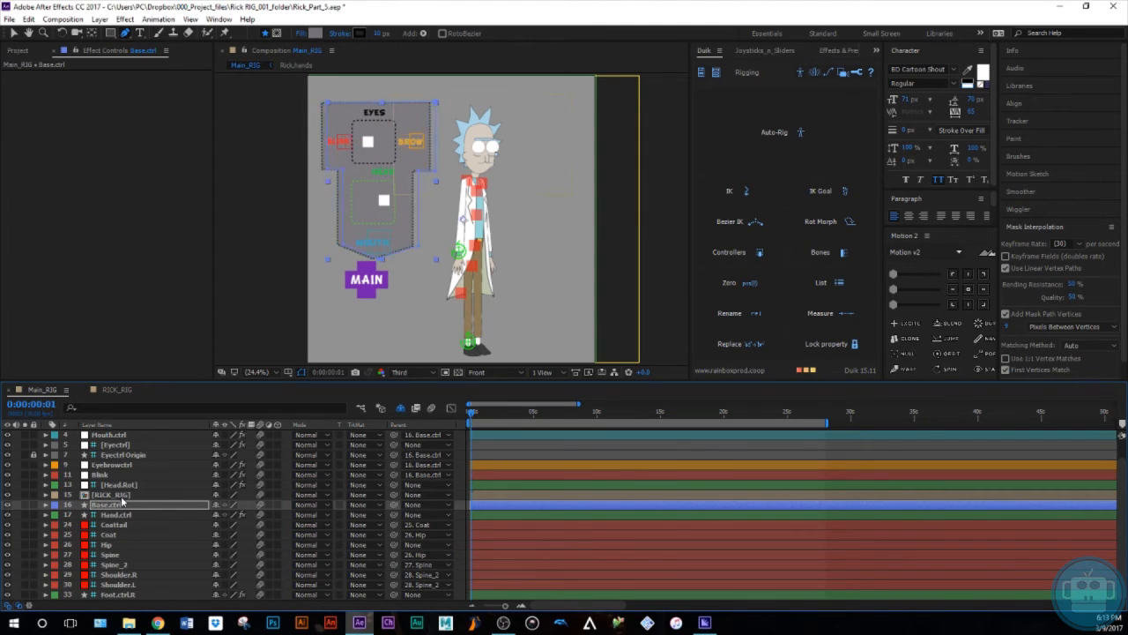
{"action": "key", "text": "shift+Left"}
{"action": "key", "text": "shift+Left"}
{"action": "key", "text": "shift+Left"}
{"action": "key", "text": "shift+Left"}
{"action": "key", "text": "shift+Left"}
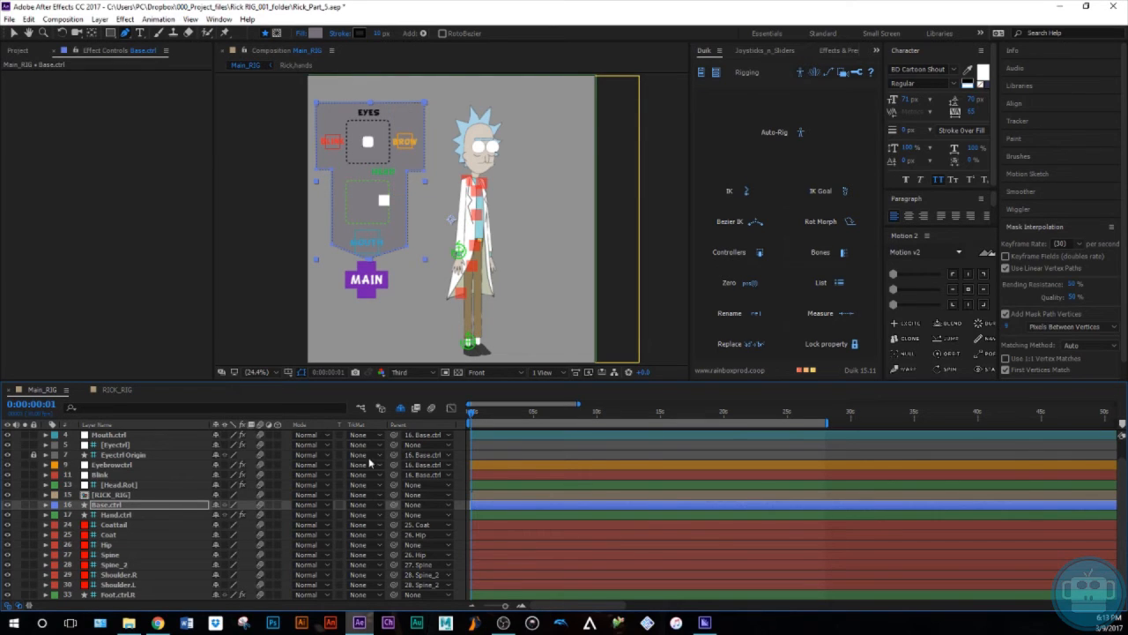
- Show the shy layers and parent the Eyectrl layer to Eyectrl Origin
{"action": "left_click", "coordinate": [400, 408]}
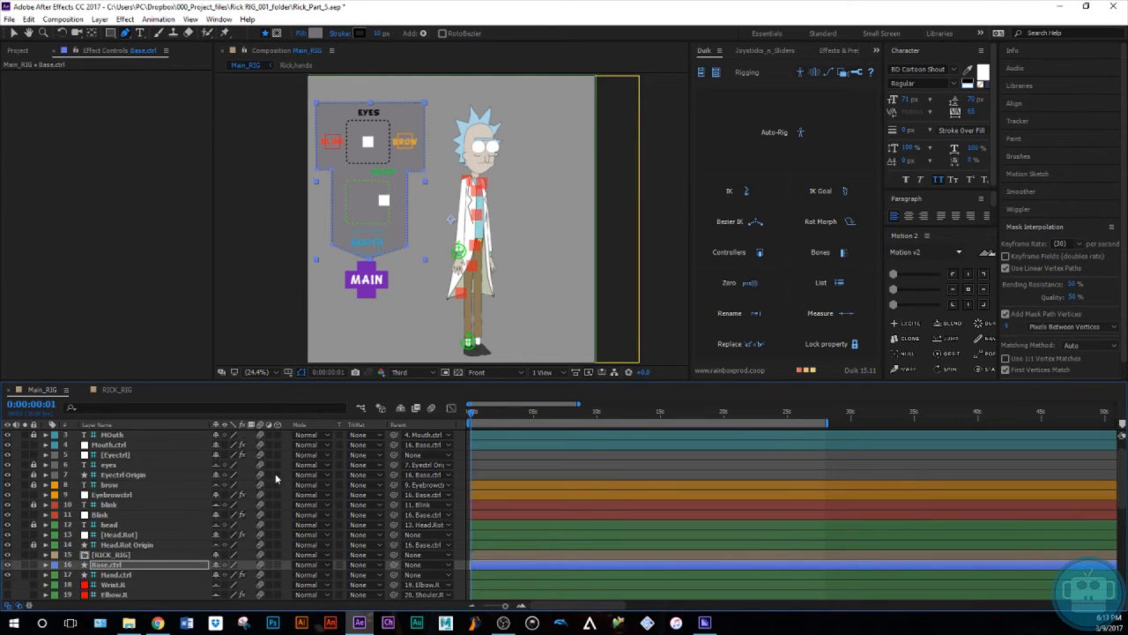
{"action": "left_click", "coordinate": [138, 455]}
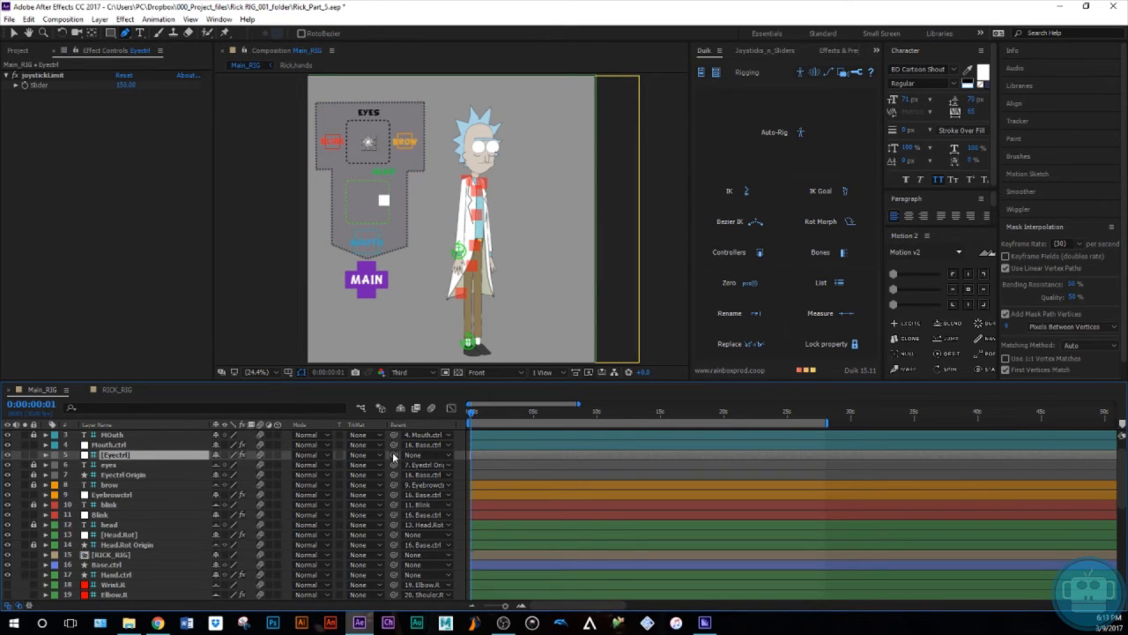
{"action": "left_click_drag", "start_coordinate": [393, 455], "coordinate": [132, 477]}
- Parent the Head.Rot layer to Head.Rot Origin
{"action": "scroll", "coordinate": [119, 476], "scroll_direction": "down", "scroll_amount": 3}
{"action": "left_click", "coordinate": [130, 503]}
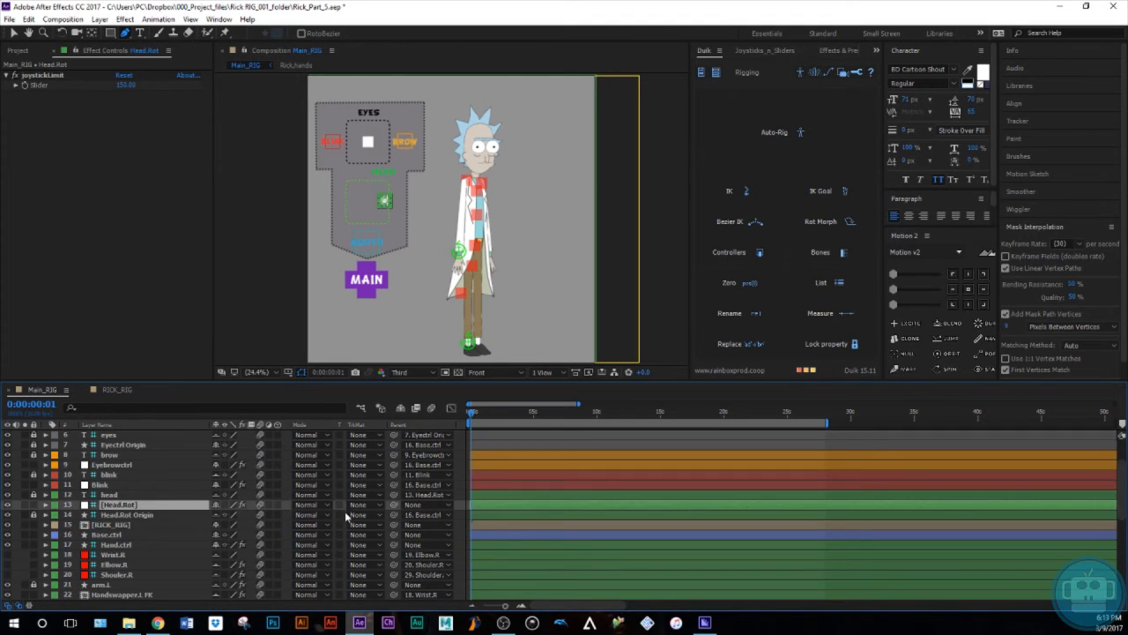
{"action": "left_click_drag", "start_coordinate": [395, 503], "coordinate": [128, 515]}
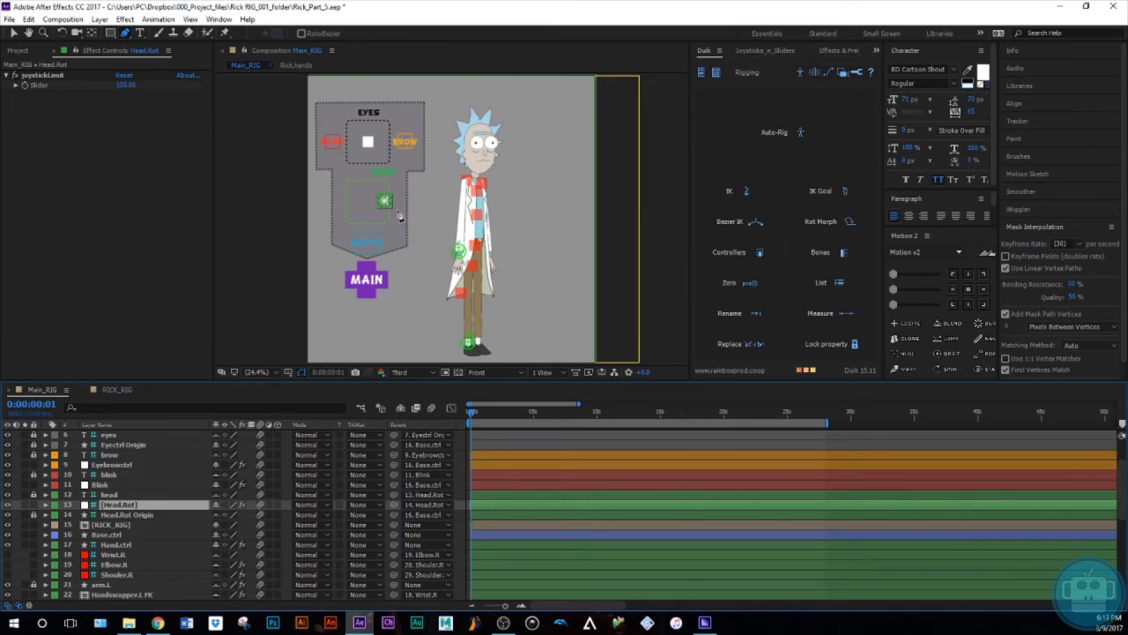
- Parent the head text layer to Head.Rot Origin and center the label above the green dashed box
{"action": "left_click", "coordinate": [123, 494]}
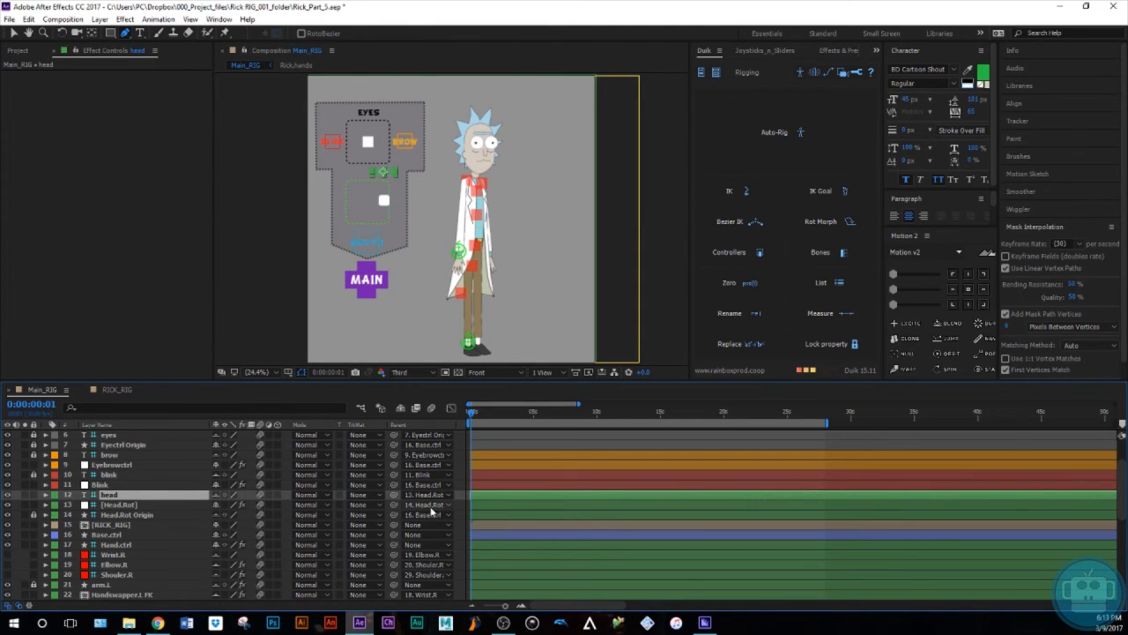
{"action": "left_click_drag", "start_coordinate": [320, 503], "coordinate": [190, 516]}
{"action": "key", "text": "Return"}
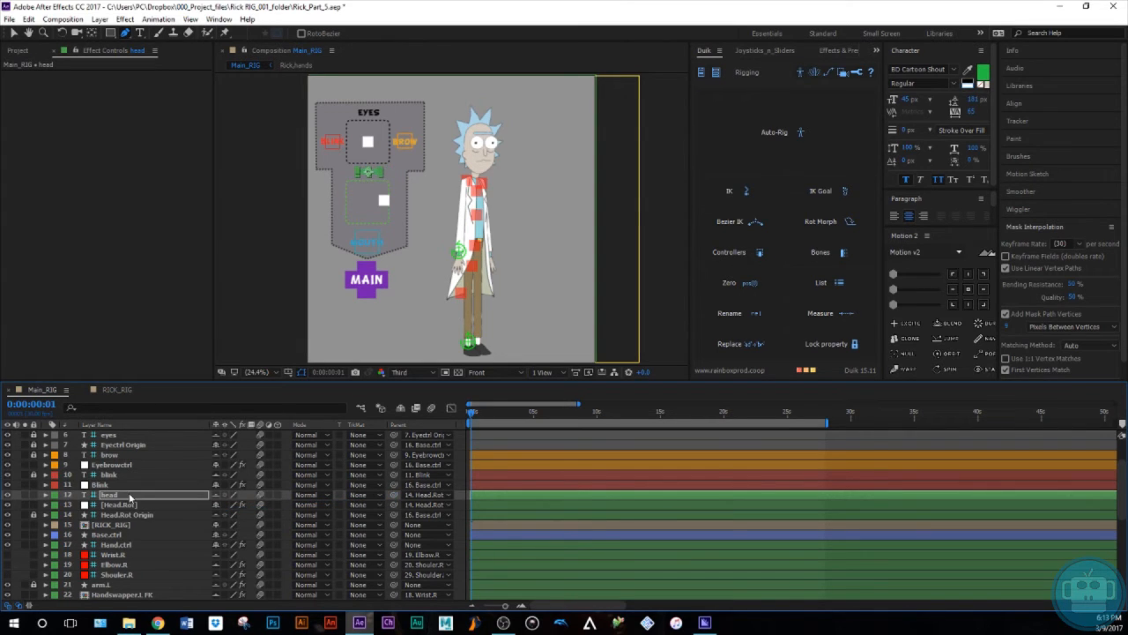
- Nudge Base.ctrl horizontally and vertically to test that the face controls follow it, bringing it back near its starting position
{"action": "scroll", "coordinate": [120, 471], "scroll_direction": "up", "scroll_amount": 2}
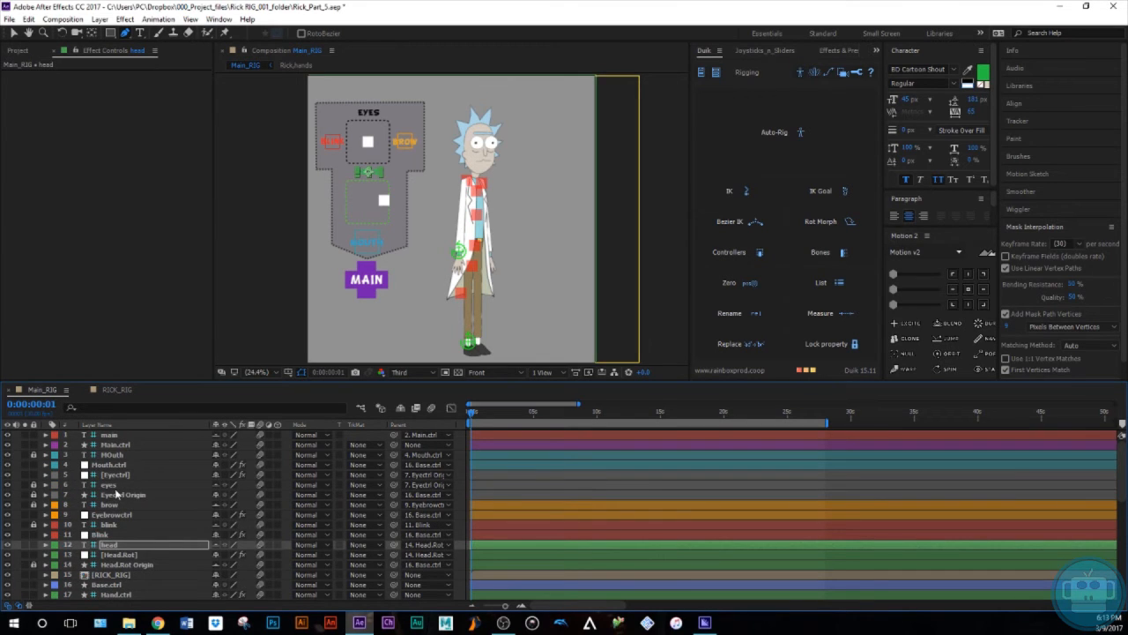
{"action": "left_click", "coordinate": [68, 496]}
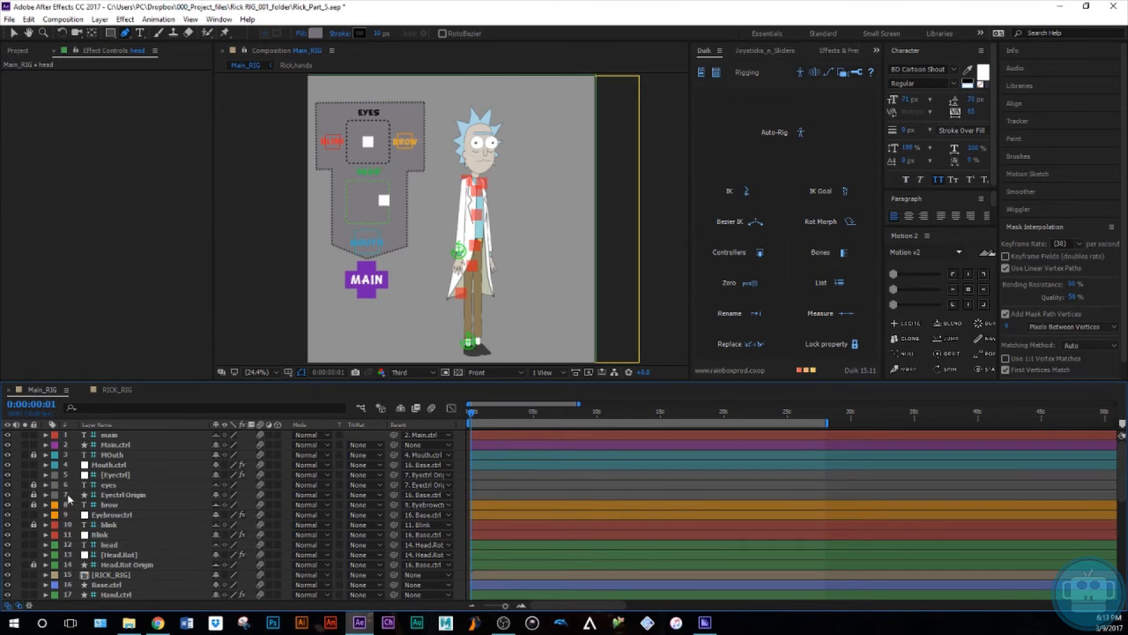
{"action": "scroll", "coordinate": [128, 557], "scroll_direction": "down", "scroll_amount": 1}
{"action": "left_click", "coordinate": [120, 556]}
{"action": "key", "text": "shift+Right"}
{"action": "key", "text": "shift+Right"}
{"action": "key", "text": "shift+Left"}
{"action": "key", "text": "shift+Up"}
{"action": "key", "text": "shift+Up"}
{"action": "key", "text": "shift+Down"}
{"action": "key", "text": "shift+Down"}
{"action": "key", "text": "shift+Down"}
{"action": "key", "text": "shift+Down"}
{"action": "key", "text": "shift+Down"}
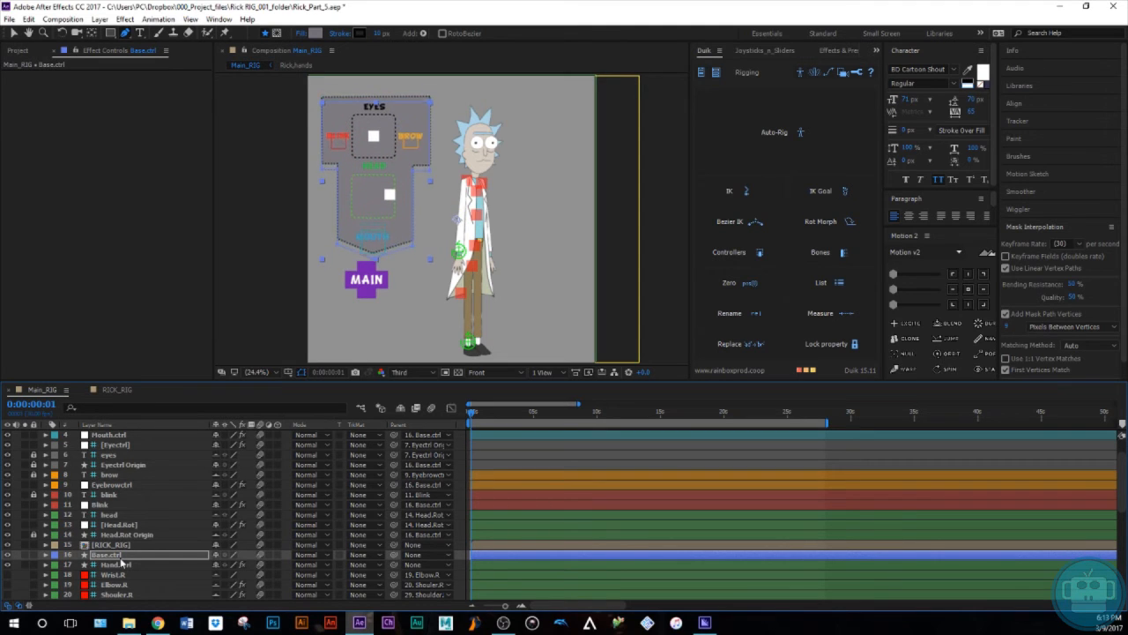
{"action": "key", "text": "shift+Left"}
{"action": "key", "text": "shift+Left"}
{"action": "key", "text": "shift+Left"}
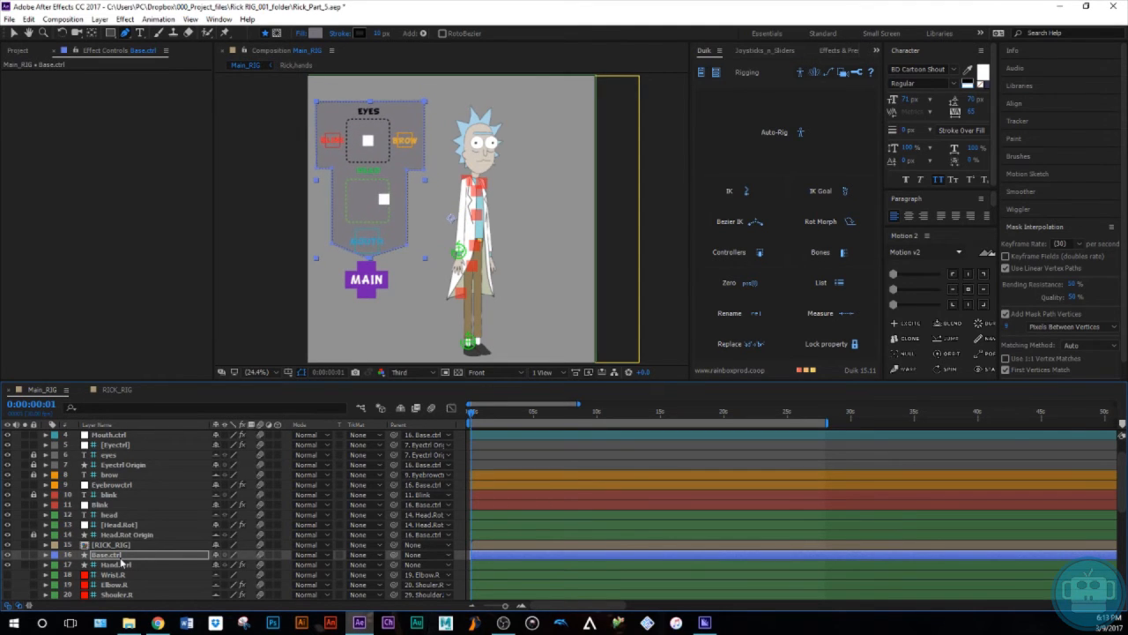
- Center Base.ctrl's anchor point on the backing panel with Motion v2 and hide the shy layers
{"action": "left_click", "coordinate": [975, 295]}
{"action": "left_click", "coordinate": [401, 408]}
- Parent Base.ctrl to Main.ctrl and nudge Main.ctrl to check that the face panel follows
{"action": "scroll", "coordinate": [112, 499], "scroll_direction": "up", "scroll_amount": 1}
{"action": "left_click", "coordinate": [113, 502]}
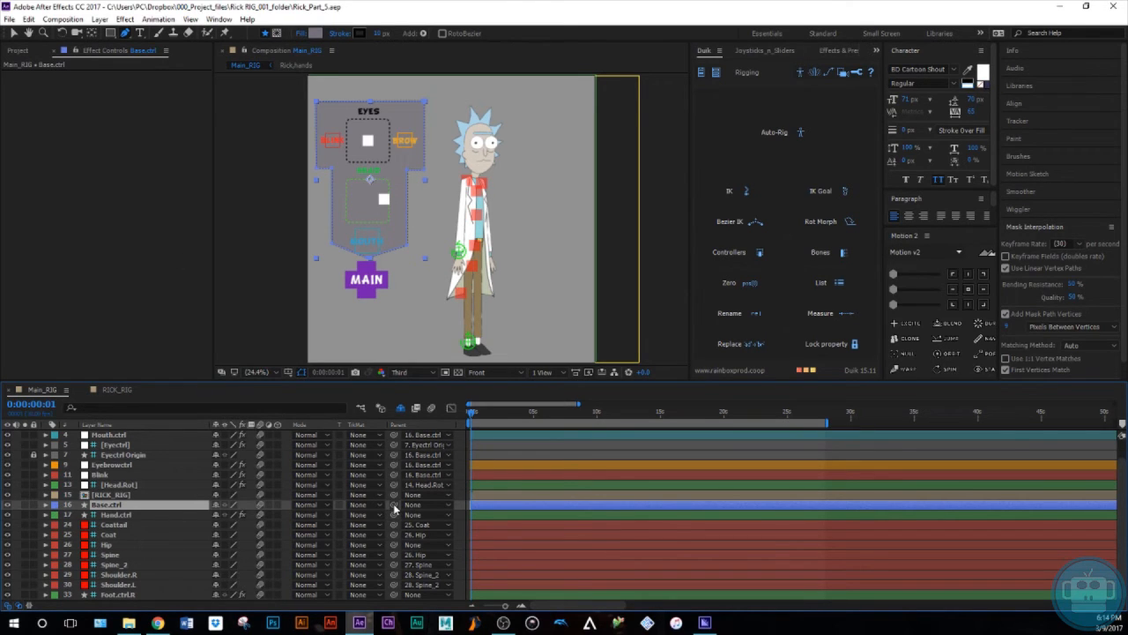
{"action": "scroll", "coordinate": [394, 503], "scroll_direction": "up", "scroll_amount": 1}
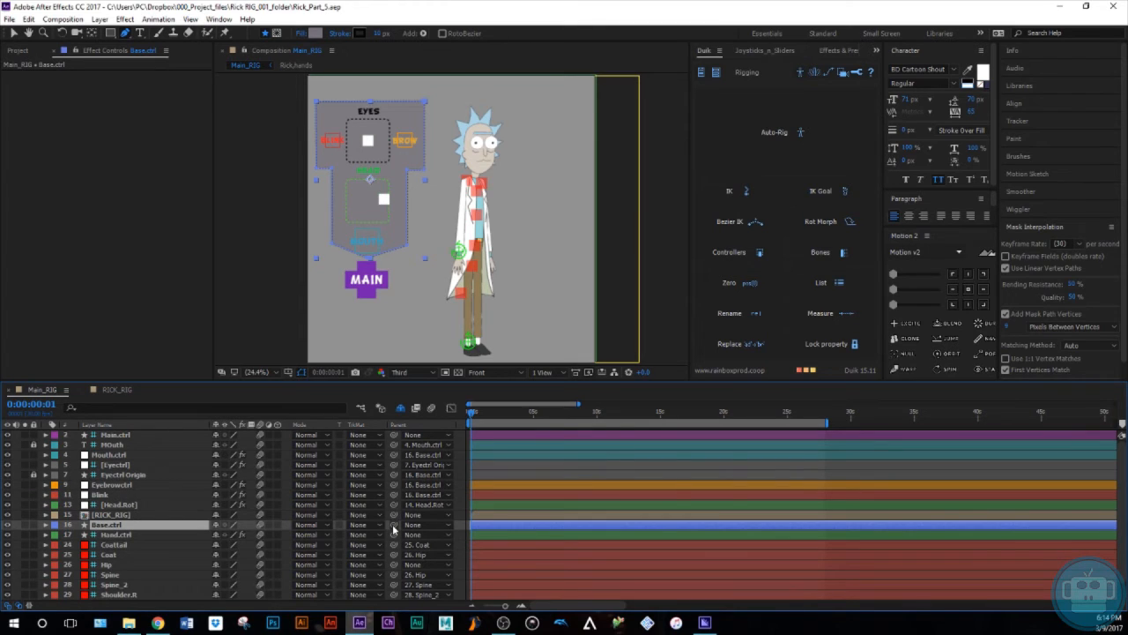
{"action": "left_click_drag", "start_coordinate": [394, 524], "coordinate": [95, 437]}
{"action": "left_click", "coordinate": [107, 436]}
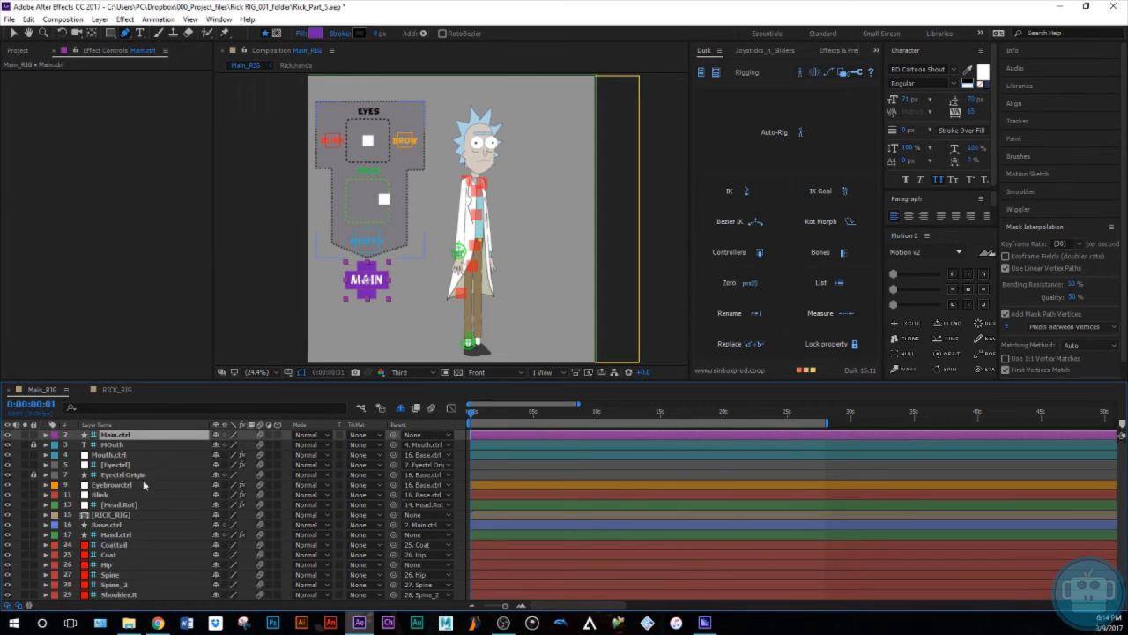
{"action": "key", "text": "Return"}
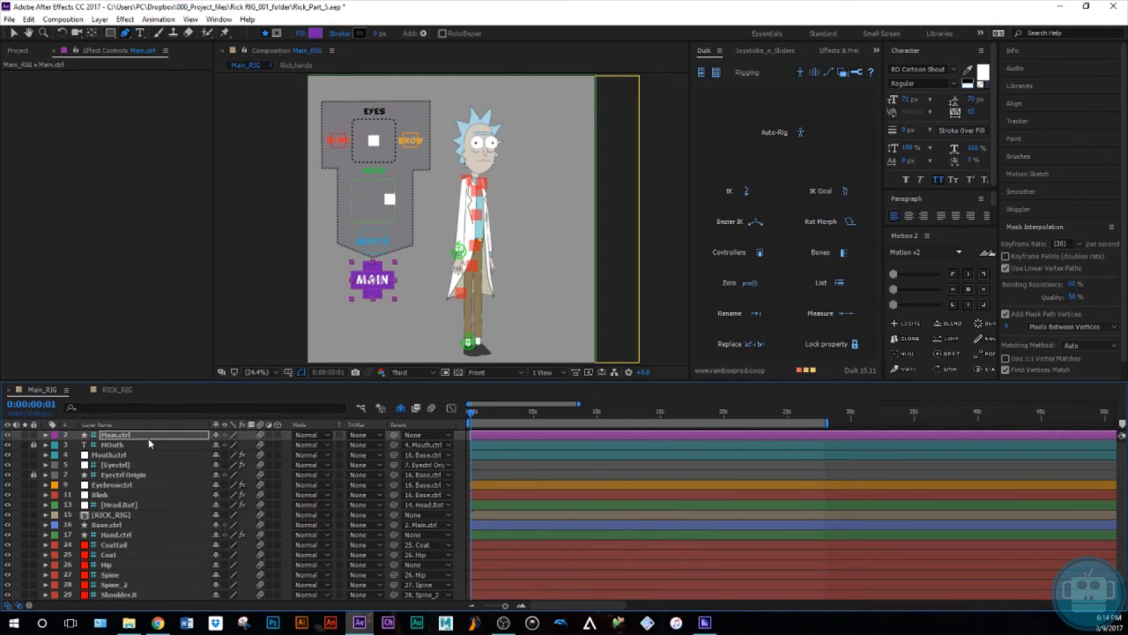
- Parent the Hand.ctrl and Foot.ctrl.R layers together to Main.ctrl and test them by moving Main.ctrl
{"action": "left_click", "coordinate": [144, 531]}
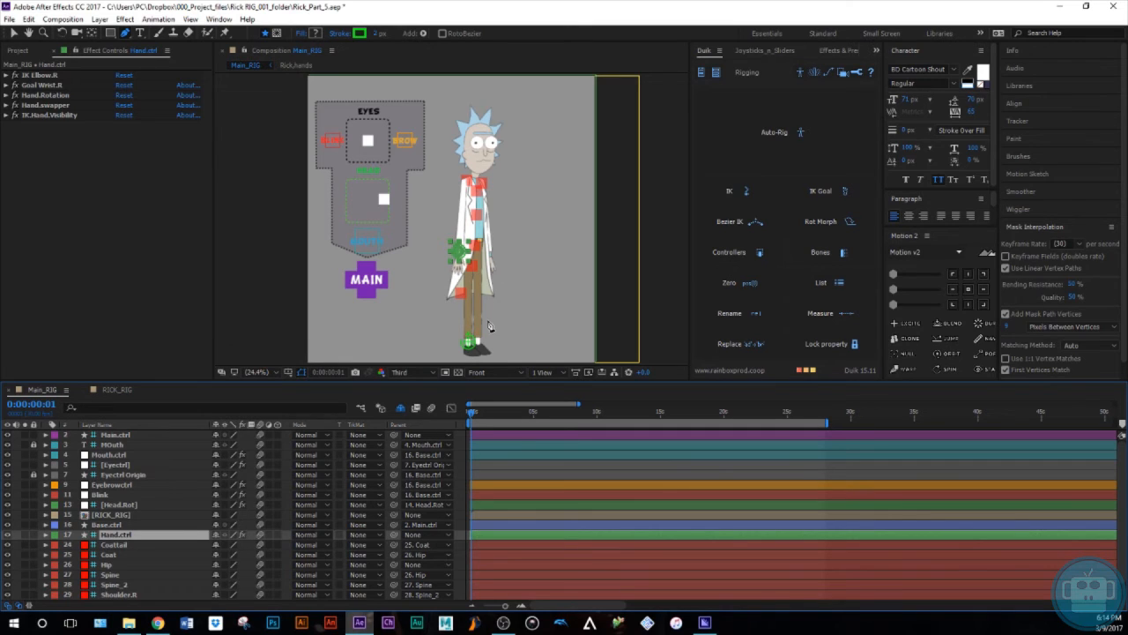
{"action": "scroll", "coordinate": [119, 539], "scroll_direction": "down", "scroll_amount": 1}
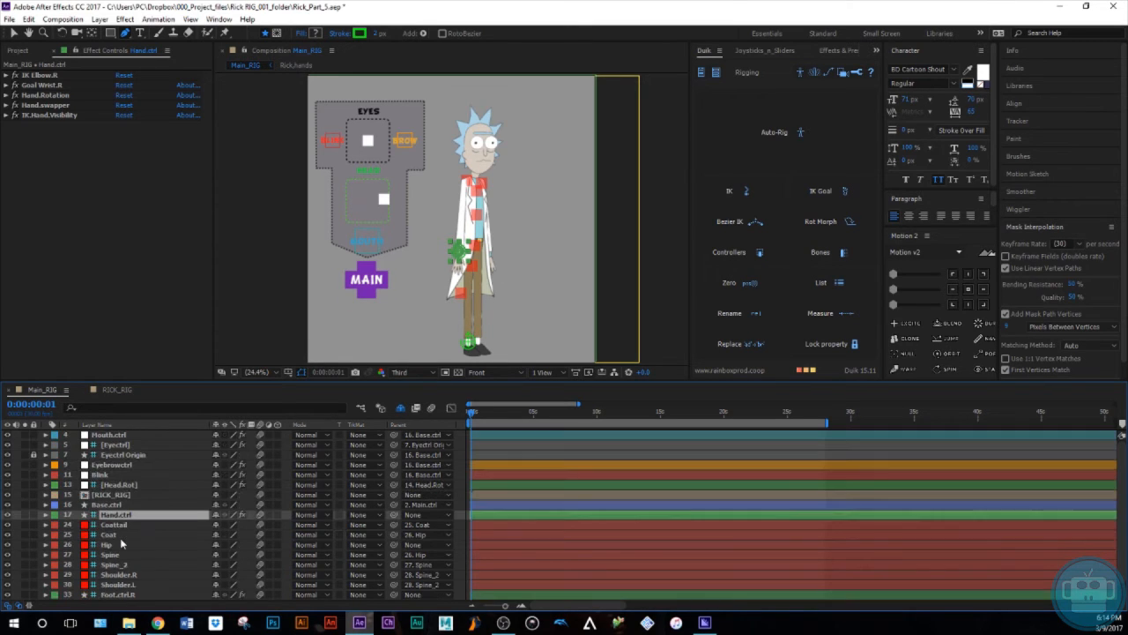
{"action": "left_click", "coordinate": [103, 597], "text": "ctrl"}
{"action": "left_click_drag", "start_coordinate": [395, 515], "coordinate": [155, 435]}
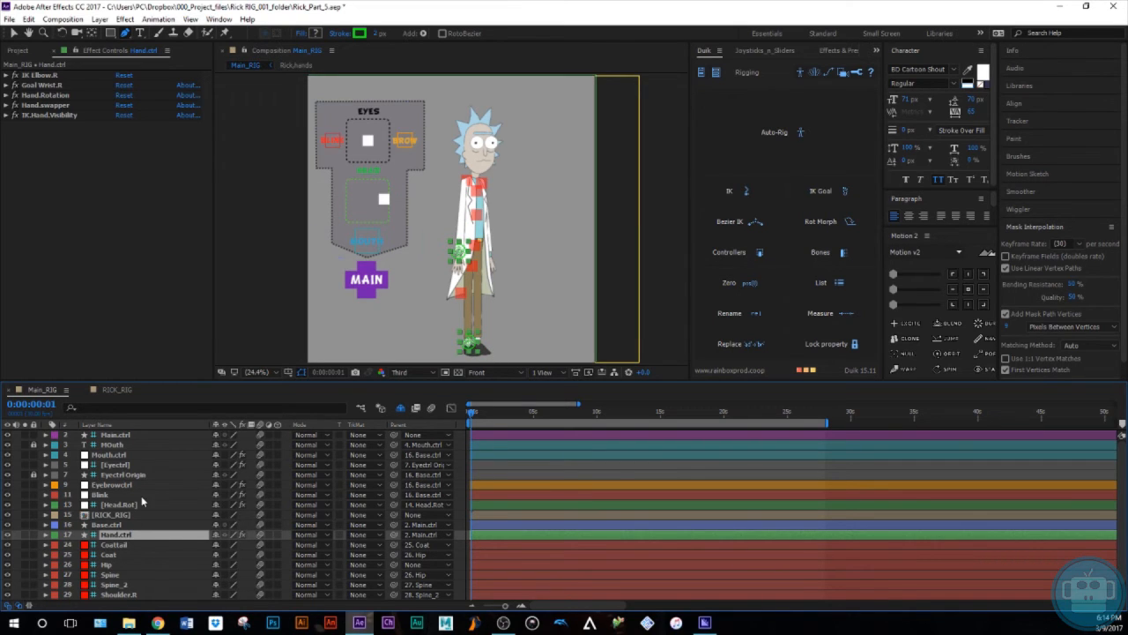
{"action": "left_click", "coordinate": [126, 434]}
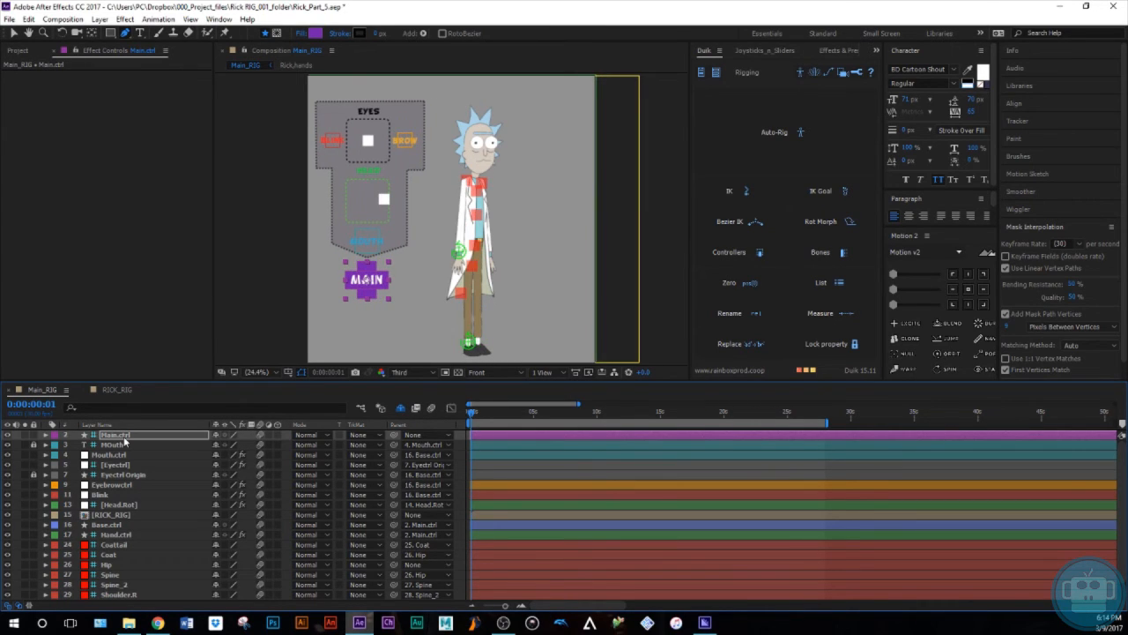
- Parent the Hip layer to Main.ctrl and test the link by moving Main.ctrl
{"action": "left_click", "coordinate": [110, 564]}
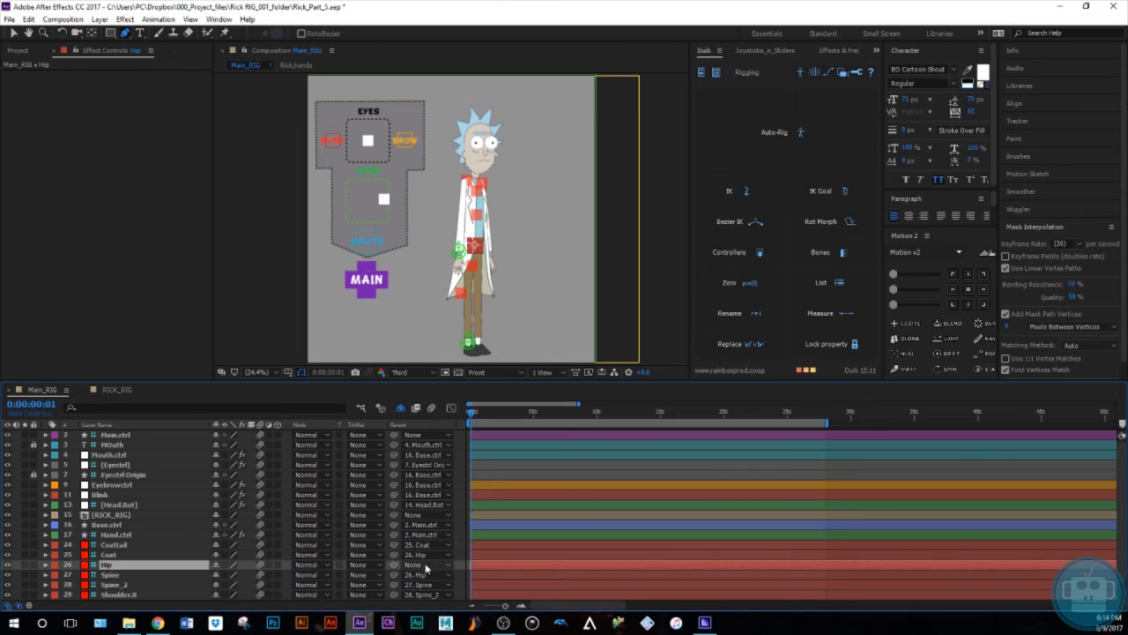
{"action": "left_click_drag", "start_coordinate": [394, 568], "coordinate": [120, 437]}
{"action": "left_click", "coordinate": [121, 436]}
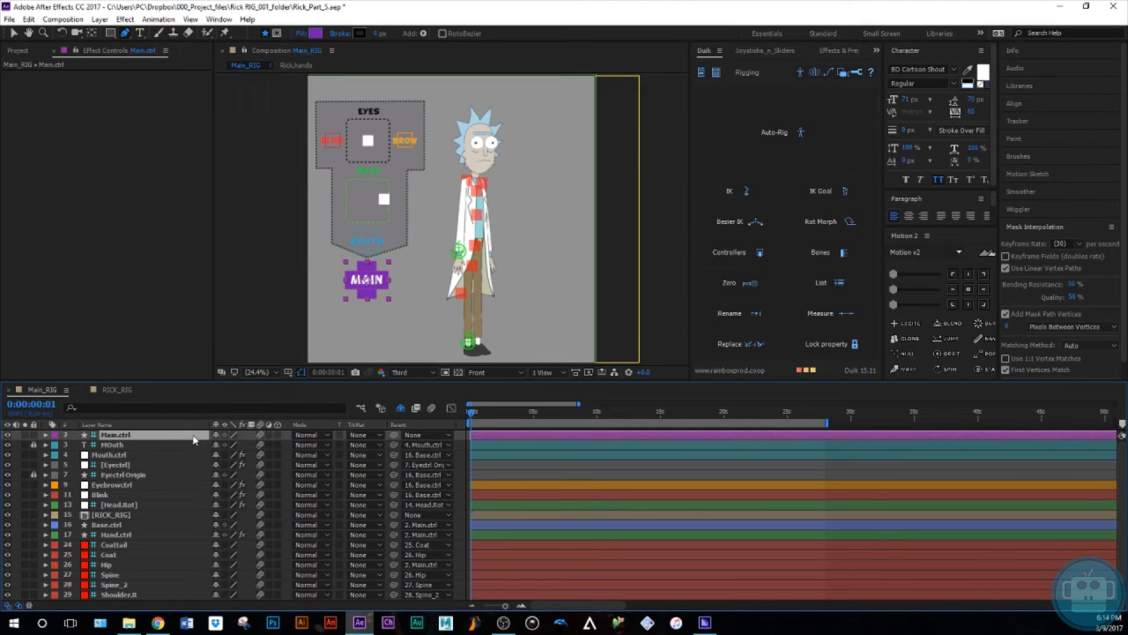
{"action": "key", "text": "Return"}
- Parent the RICK_RIG layer to the Neck layer, revealing the shy layers for it and hiding them again
{"action": "left_click", "coordinate": [136, 515]}
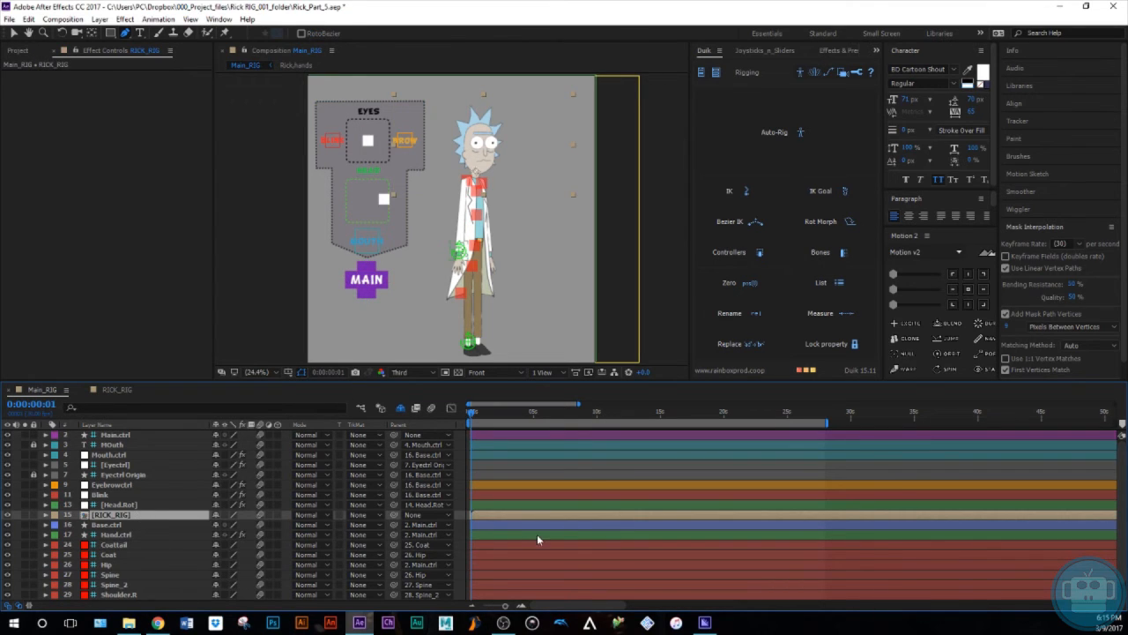
{"action": "left_click_drag", "start_coordinate": [394, 515], "coordinate": [120, 498]}
{"action": "left_click_drag", "start_coordinate": [190, 497], "coordinate": [398, 496]}
{"action": "left_click", "coordinate": [401, 408]}
{"action": "scroll", "coordinate": [129, 529], "scroll_direction": "down", "scroll_amount": 3}
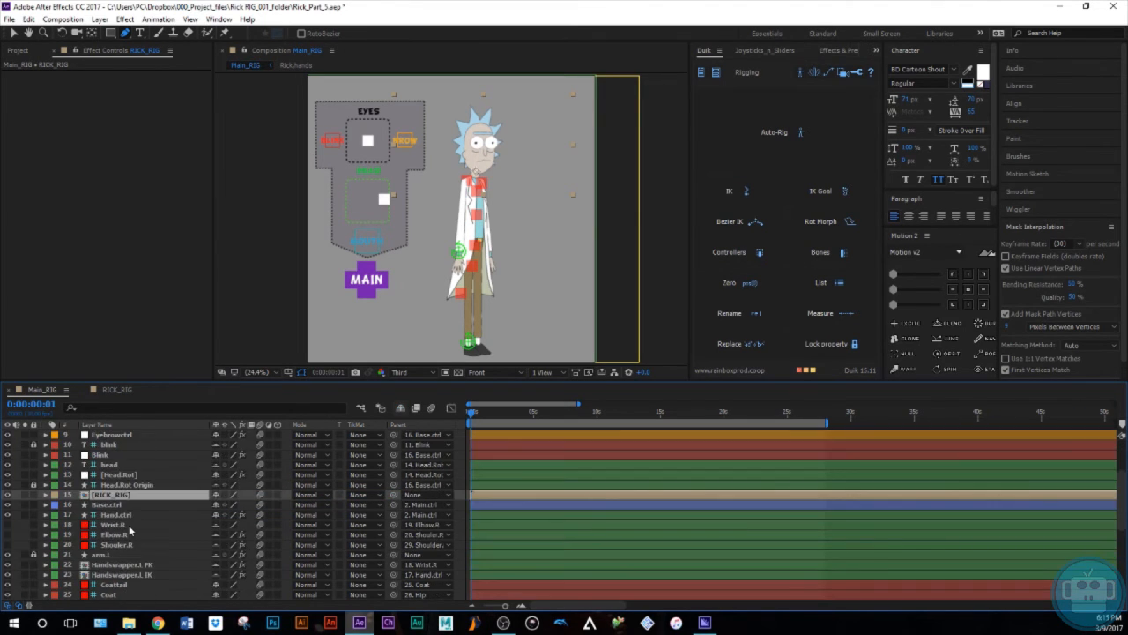
{"action": "scroll", "coordinate": [122, 476], "scroll_direction": "down", "scroll_amount": 1}
{"action": "scroll", "coordinate": [121, 476], "scroll_direction": "up", "scroll_amount": 1}
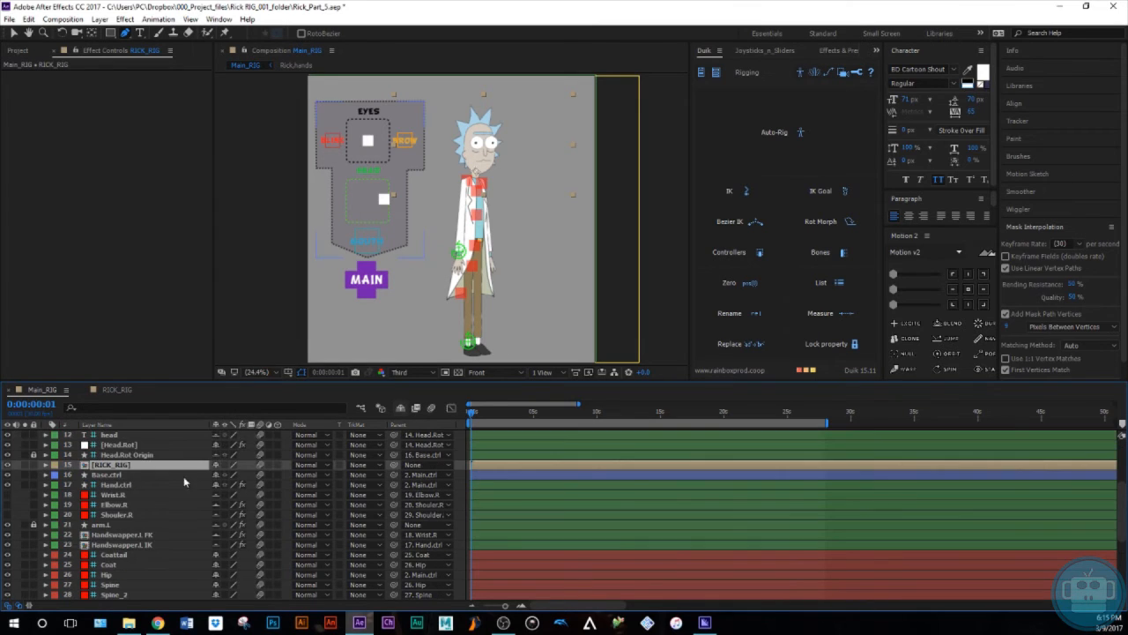
{"action": "left_click_drag", "start_coordinate": [394, 464], "coordinate": [123, 574]}
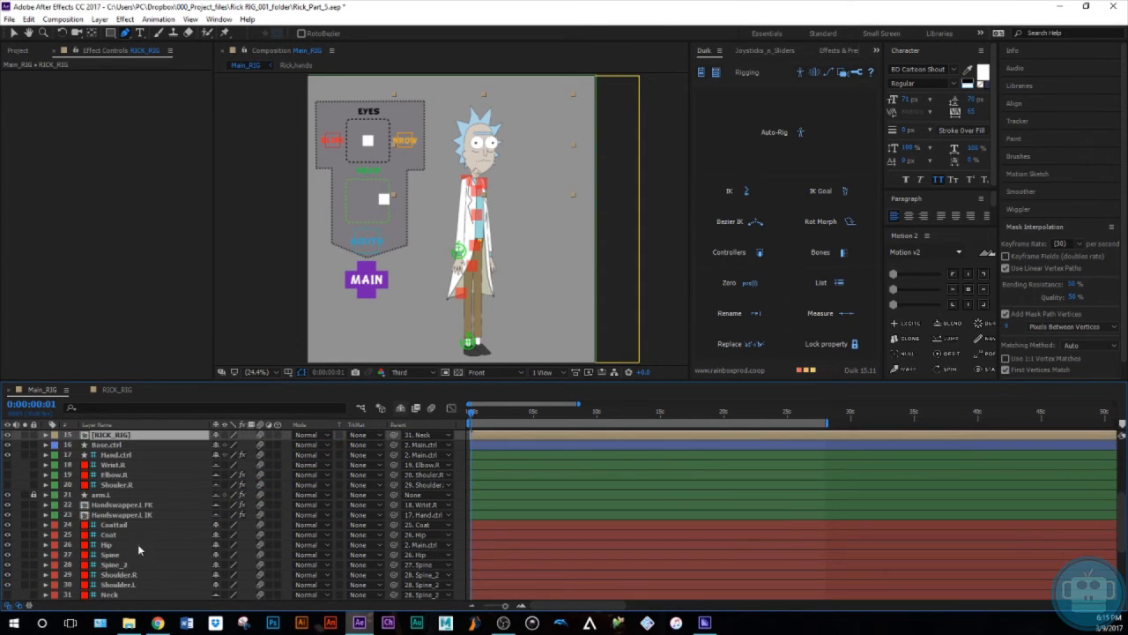
{"action": "left_click", "coordinate": [402, 408]}
- Nudge Main.ctrl left and right to test which parts of the character rig follow it, ending to the right of its start
{"action": "scroll", "coordinate": [143, 527], "scroll_direction": "up", "scroll_amount": 5}
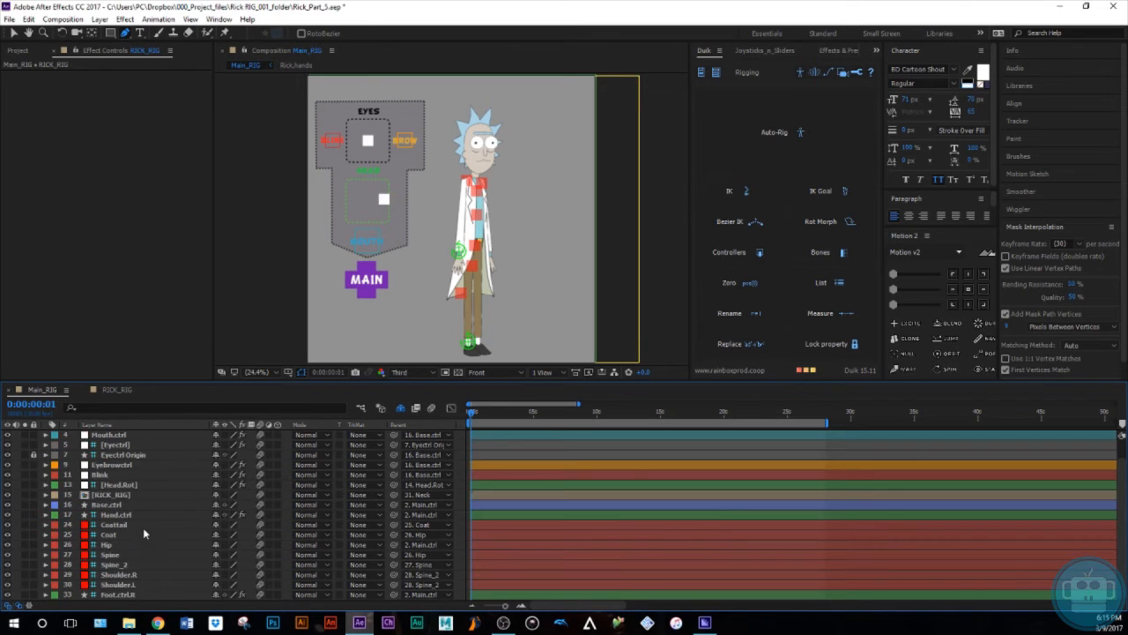
{"action": "left_click", "coordinate": [116, 436]}
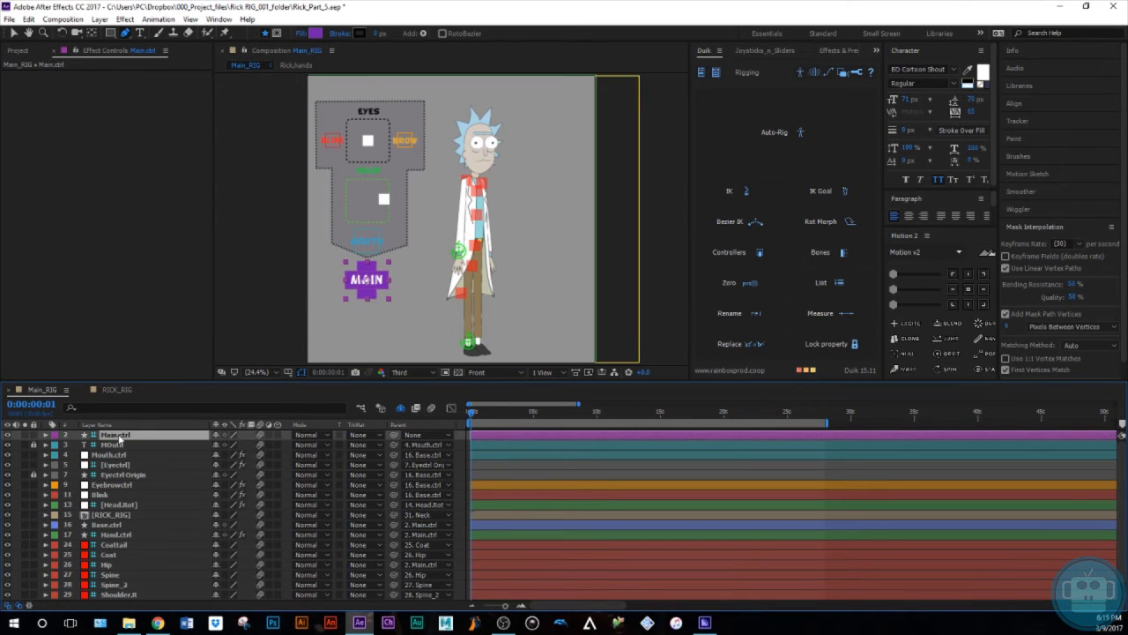
{"action": "key", "text": "Right"}
{"action": "key", "text": "Right"}
{"action": "key", "text": "Right"}
{"action": "key", "text": "Right"}
{"action": "key", "text": "Right"}
{"action": "key", "text": "Right"}
{"action": "key", "text": "Right"}
{"action": "key", "text": "Right"}
{"action": "key", "text": "Right"}
{"action": "key", "text": "Right"}
{"action": "key", "text": "Left"}
{"action": "key", "text": "Left"}
{"action": "key", "text": "Left"}
{"action": "key", "text": "Left"}
{"action": "key", "text": "Left"}
{"action": "key", "text": "Left"}
{"action": "key", "text": "Left"}
{"action": "key", "text": "Left"}
{"action": "key", "text": "Left"}
{"action": "key", "text": "Left"}
{"action": "key", "text": "Left"}
{"action": "key", "text": "Left"}
{"action": "key", "text": "Left"}
{"action": "key", "text": "Left"}
{"action": "key", "text": "Left"}
{"action": "key", "text": "Left"}
{"action": "key", "text": "Left"}
{"action": "key", "text": "Left"}
{"action": "key", "text": "Left"}
{"action": "key", "text": "Left"}
{"action": "key", "text": "Right"}
{"action": "key", "text": "Right"}
{"action": "key", "text": "Right"}
{"action": "key", "text": "Right"}
{"action": "key", "text": "Right"}
{"action": "key", "text": "Right"}
{"action": "key", "text": "Right"}
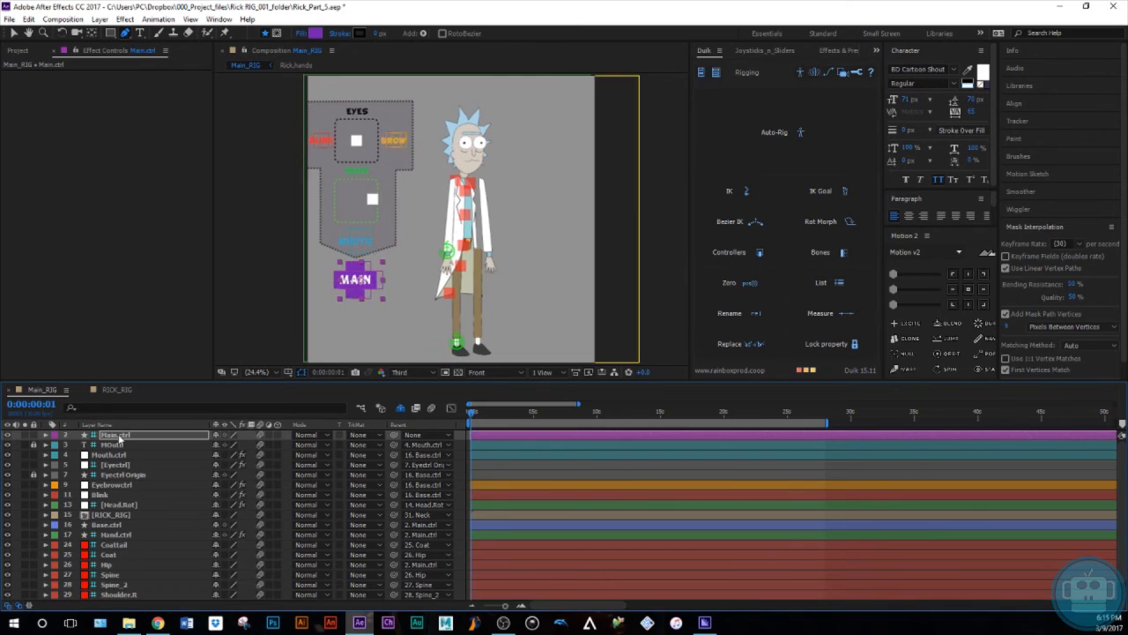
{"action": "key", "text": "Right"}
{"action": "key", "text": "Right"}
{"action": "key", "text": "Right"}
{"action": "key", "text": "Right"}
{"action": "key", "text": "Right"}
{"action": "key", "text": "Right"}
{"action": "key", "text": "Right"}
{"action": "key", "text": "Right"}
{"action": "key", "text": "Right"}
{"action": "key", "text": "Right"}
{"action": "key", "text": "Right"}
{"action": "key", "text": "Right"}
{"action": "key", "text": "Right"}
{"action": "key", "text": "Right"}
{"action": "key", "text": "Right"}
{"action": "key", "text": "Right"}
{"action": "key", "text": "Right"}
{"action": "key", "text": "Right"}
{"action": "key", "text": "Right"}
{"action": "key", "text": "Right"}
{"action": "key", "text": "shift+Right"}
{"action": "key", "text": "shift+Right"}
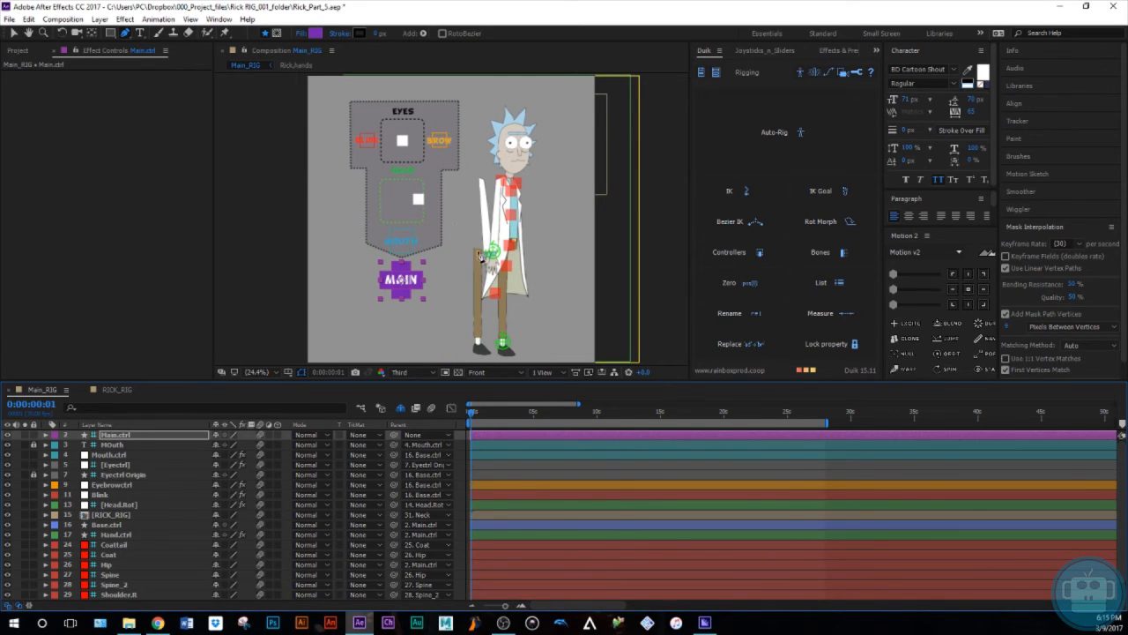
- Nudge Main.ctrl left, back right and left again to test the whole rig's parenting, ending to the left of its start
{"action": "left_click", "coordinate": [133, 435]}
{"action": "key", "text": "Left"}
{"action": "key", "text": "Left"}
{"action": "key", "text": "Left"}
{"action": "key", "text": "Left"}
{"action": "key", "text": "Left"}
{"action": "key", "text": "Left"}
{"action": "key", "text": "Left"}
{"action": "key", "text": "Left"}
{"action": "key", "text": "Left"}
{"action": "key", "text": "Left"}
{"action": "key", "text": "Left"}
{"action": "key", "text": "Left"}
{"action": "key", "text": "Left"}
{"action": "key", "text": "Left"}
{"action": "key", "text": "Left"}
{"action": "key", "text": "Left"}
{"action": "key", "text": "Left"}
{"action": "key", "text": "Left"}
{"action": "key", "text": "Left"}
{"action": "key", "text": "Left"}
{"action": "key", "text": "Right"}
{"action": "key", "text": "Right"}
{"action": "key", "text": "Right"}
{"action": "key", "text": "Right"}
{"action": "key", "text": "Right"}
{"action": "key", "text": "Right"}
{"action": "key", "text": "Right"}
{"action": "key", "text": "Right"}
{"action": "key", "text": "Right"}
{"action": "key", "text": "Right"}
{"action": "key", "text": "Right"}
{"action": "key", "text": "Right"}
{"action": "key", "text": "Right"}
{"action": "key", "text": "Right"}
{"action": "key", "text": "Right"}
{"action": "key", "text": "Right"}
{"action": "key", "text": "Right"}
{"action": "key", "text": "Right"}
{"action": "key", "text": "Right"}
{"action": "key", "text": "Right"}
{"action": "key", "text": "Left"}
{"action": "key", "text": "Left"}
{"action": "key", "text": "Left"}
{"action": "key", "text": "Left"}
{"action": "key", "text": "Left"}
{"action": "key", "text": "Left"}
{"action": "key", "text": "Left"}
{"action": "key", "text": "Left"}
{"action": "key", "text": "Left"}
{"action": "key", "text": "Left"}
{"action": "key", "text": "Left"}
{"action": "key", "text": "Left"}
{"action": "key", "text": "Left"}
{"action": "key", "text": "Left"}
{"action": "key", "text": "Left"}
{"action": "key", "text": "Left"}
{"action": "key", "text": "Left"}
{"action": "key", "text": "Left"}
{"action": "key", "text": "Left"}
{"action": "key", "text": "Left"}
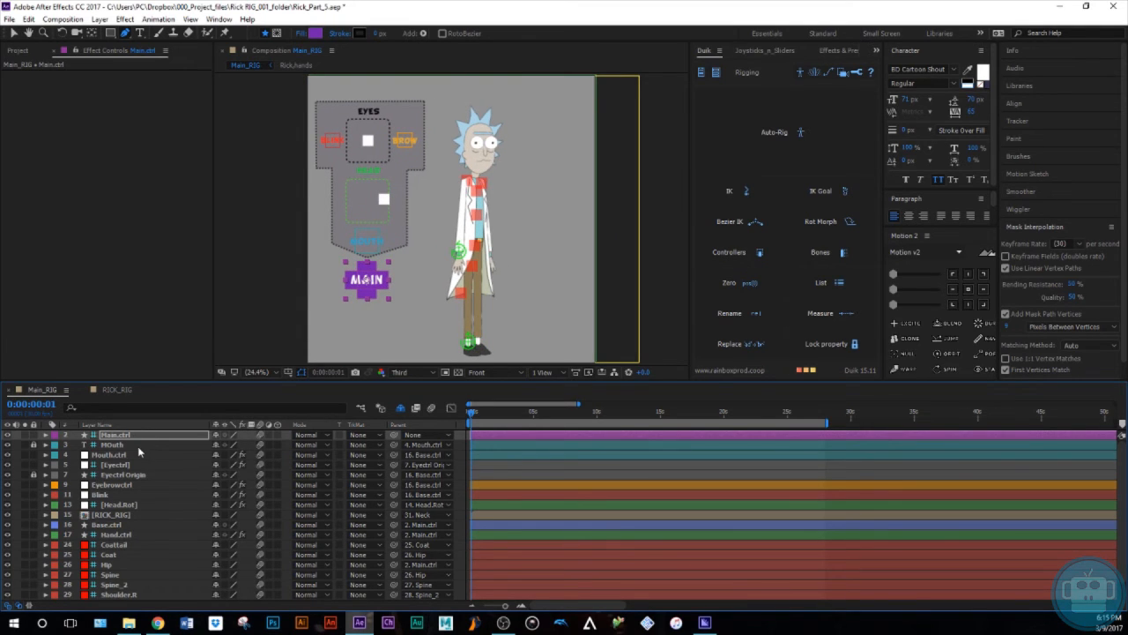
- Deselect all layers, switch to the Selection tool and lock the Base.ctrl layer
{"action": "key", "text": "ctrl+shift+a"}
{"action": "key", "text": "v"}
{"action": "left_click", "coordinate": [364, 272]}
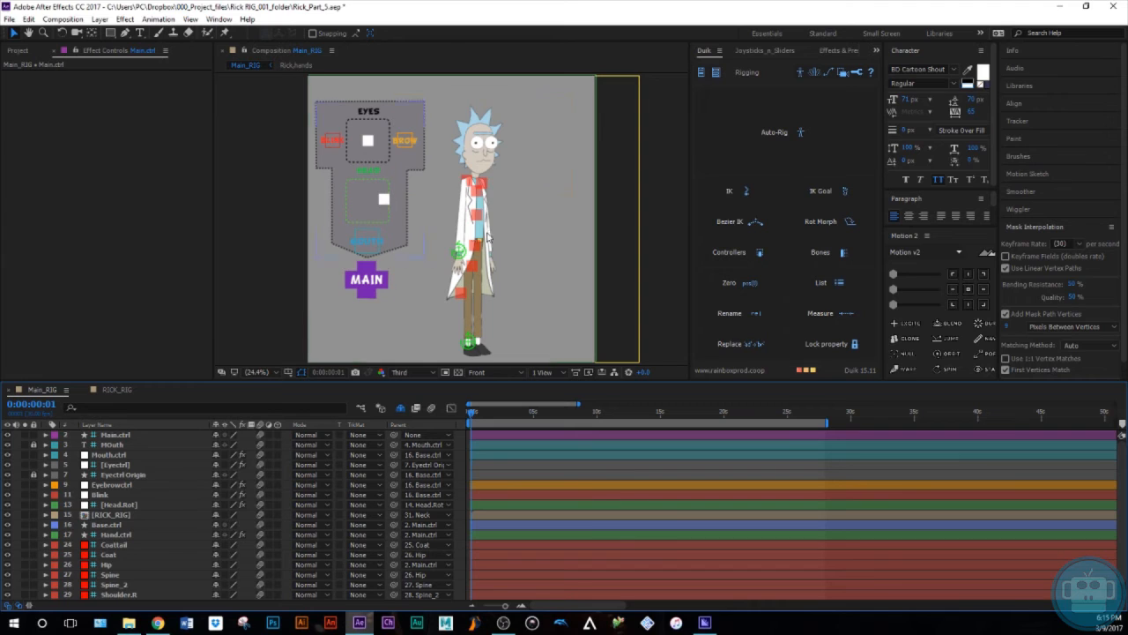
{"action": "left_click", "coordinate": [32, 525]}
- Mark the Eyectrl Origin and MOuth layers as shy to hide them from the layer list
{"action": "left_click", "coordinate": [114, 505]}
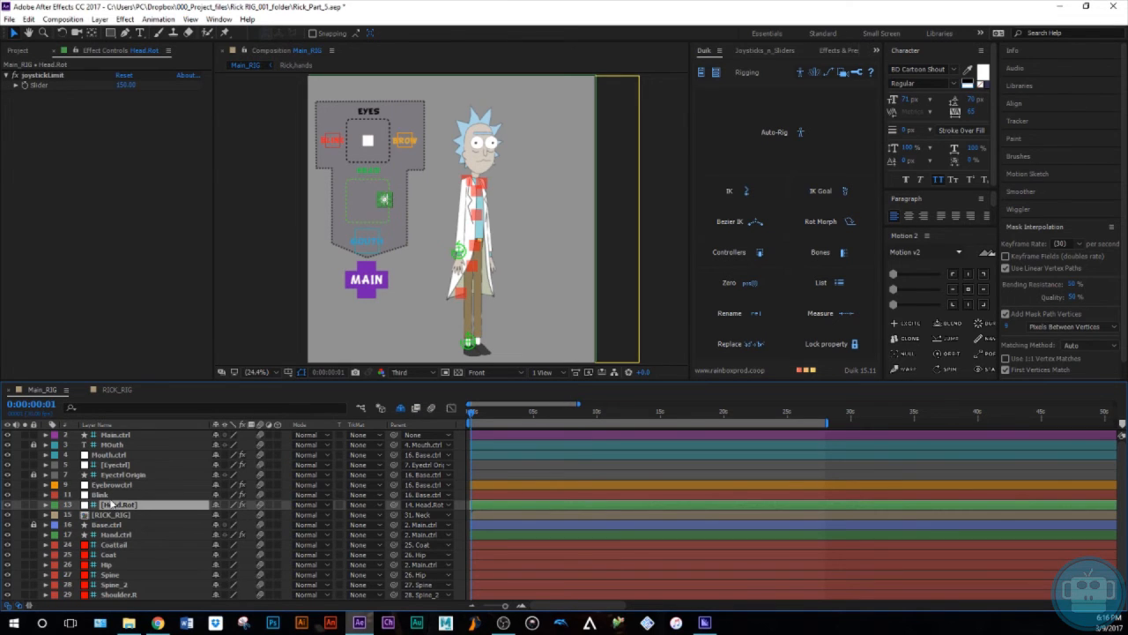
{"action": "left_click", "coordinate": [106, 495]}
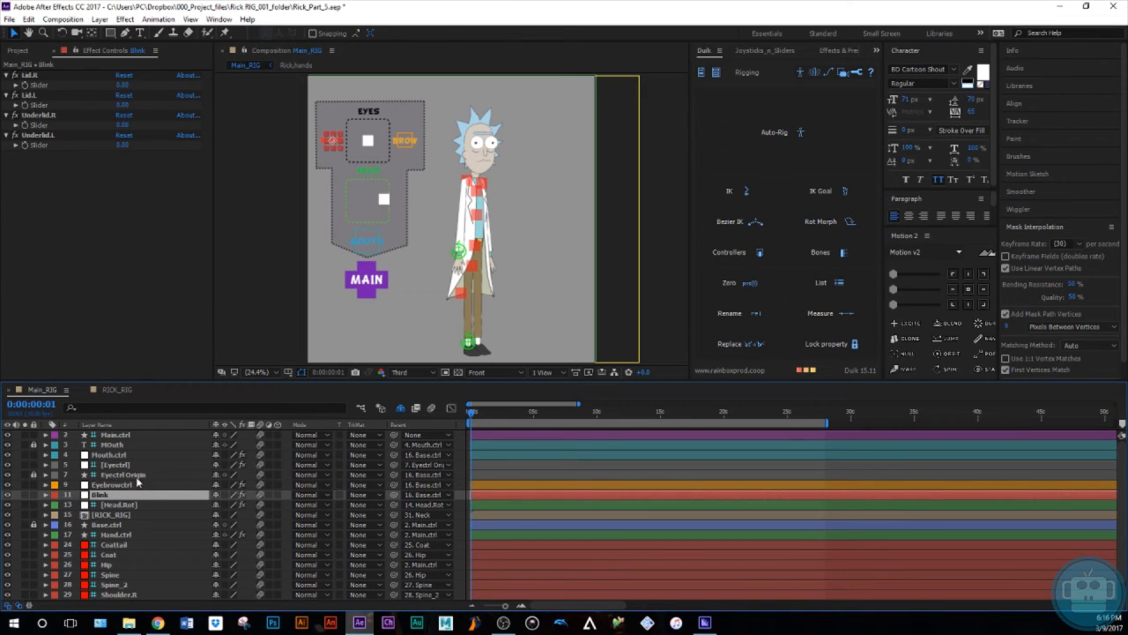
{"action": "left_click", "coordinate": [216, 475]}
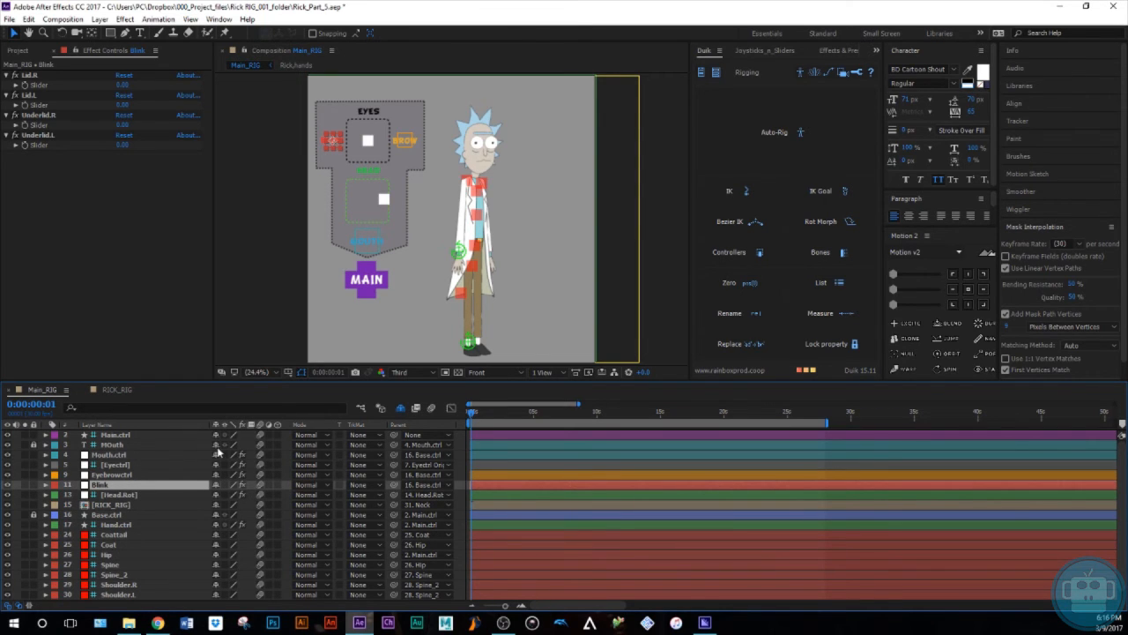
{"action": "left_click", "coordinate": [216, 445]}
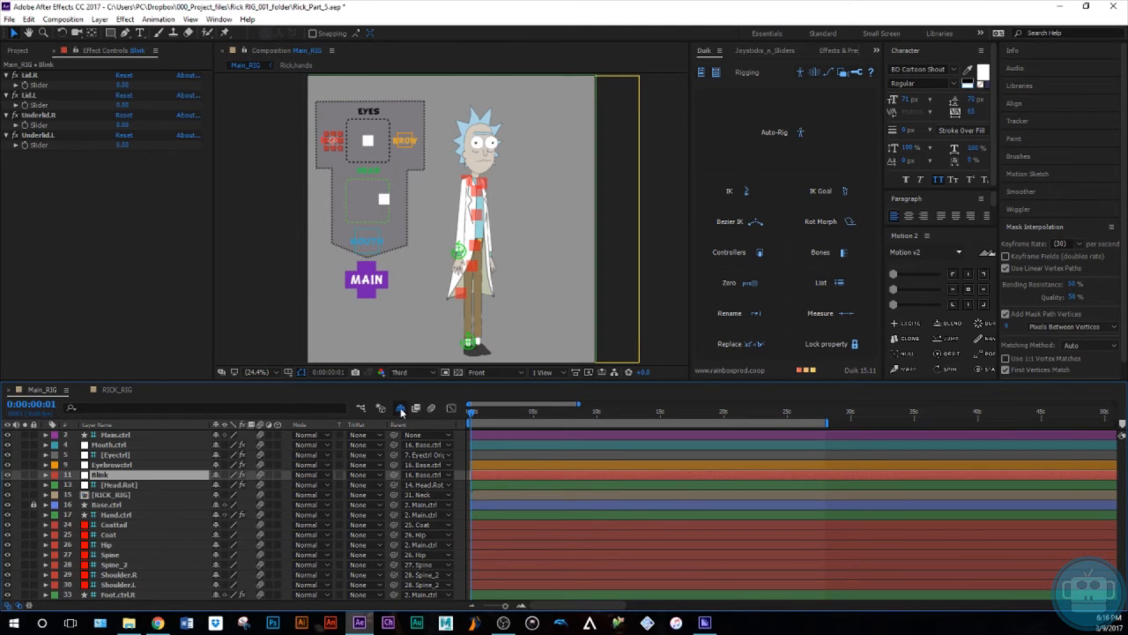
- Reveal the shy layers and lock the Handswapper.R IK, Handswapper.R FK, Torso 2 and Torso layers
{"action": "scroll", "coordinate": [79, 523], "scroll_direction": "down", "scroll_amount": 5}
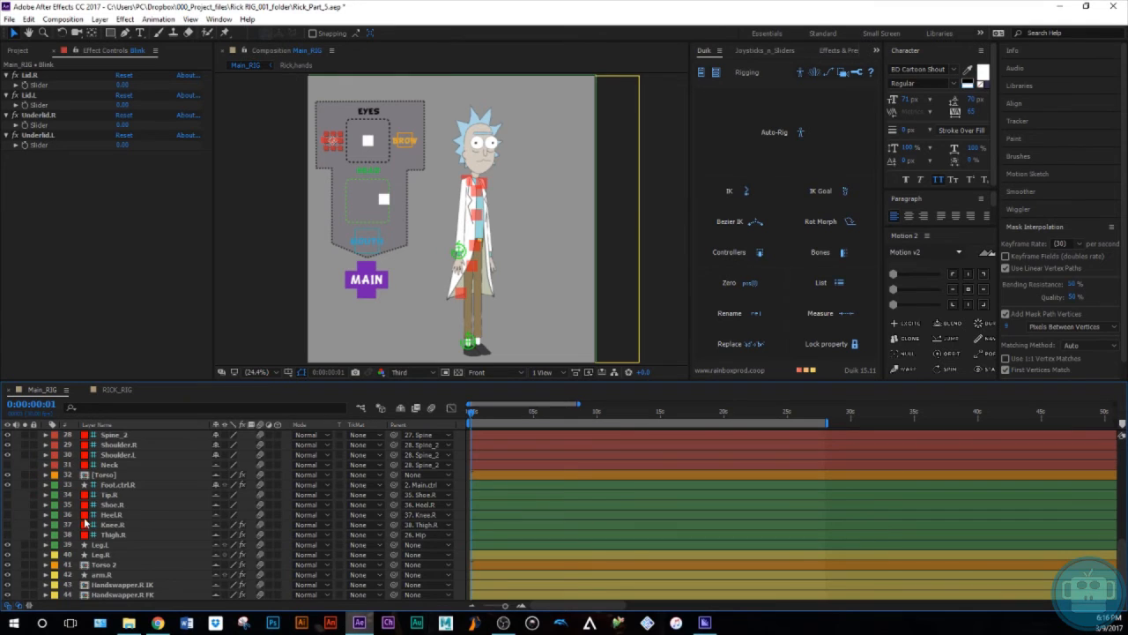
{"action": "scroll", "coordinate": [135, 544], "scroll_direction": "up", "scroll_amount": 9}
{"action": "scroll", "coordinate": [135, 544], "scroll_direction": "down", "scroll_amount": 9}
{"action": "left_click", "coordinate": [34, 584]}
{"action": "left_click", "coordinate": [35, 594]}
{"action": "left_click", "coordinate": [34, 564]}
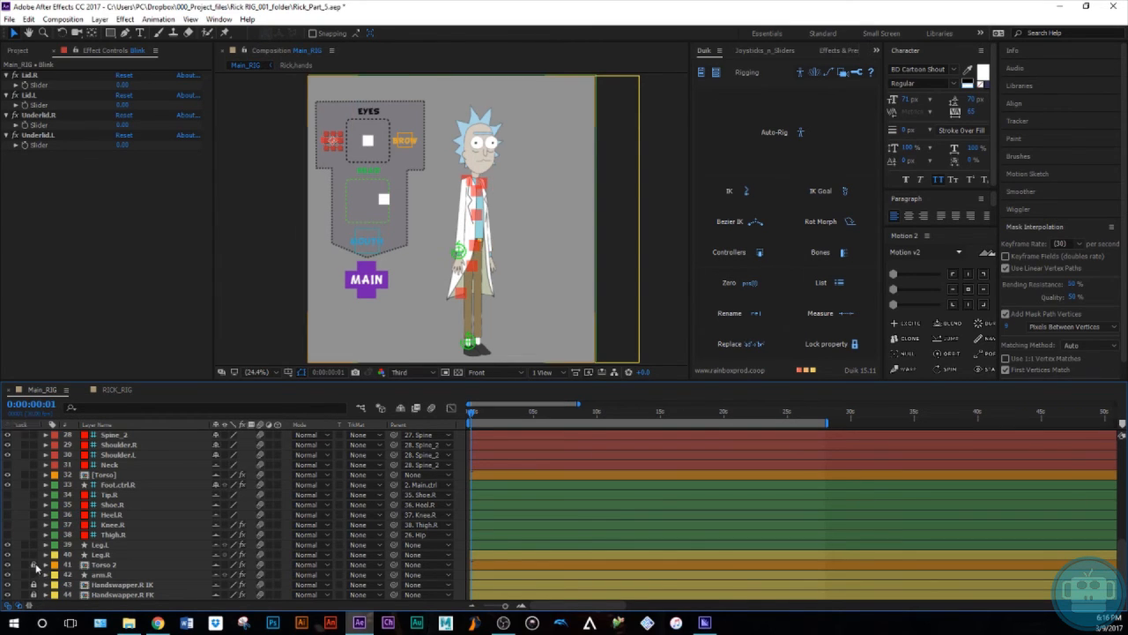
{"action": "left_click", "coordinate": [34, 475]}
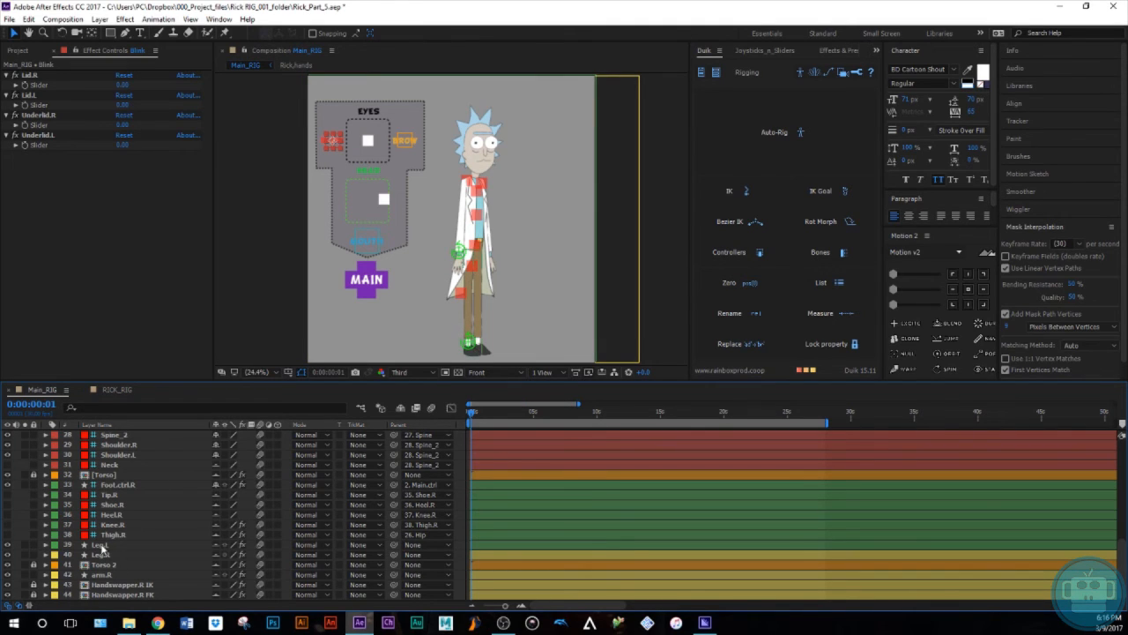
- Lock the Leg.R and Leg.L layers and hide the shy layers again
{"action": "left_click", "coordinate": [34, 554]}
{"action": "left_click", "coordinate": [33, 545]}
{"action": "scroll", "coordinate": [91, 554], "scroll_direction": "up", "scroll_amount": 4}
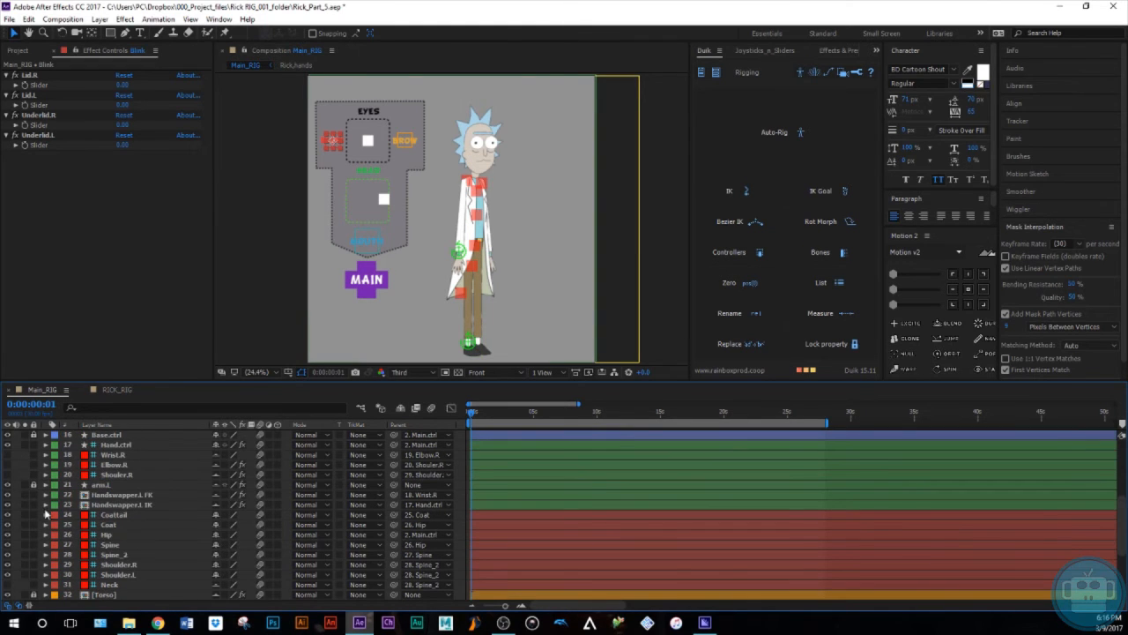
{"action": "scroll", "coordinate": [136, 515], "scroll_direction": "up", "scroll_amount": 3}
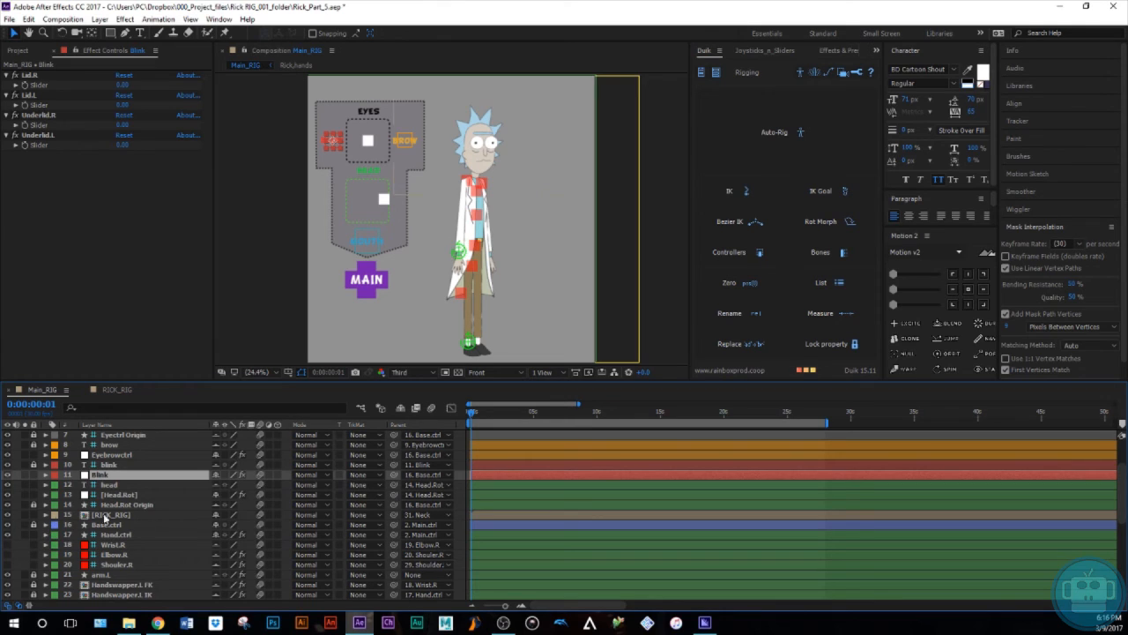
{"action": "left_click", "coordinate": [401, 408]}
{"action": "scroll", "coordinate": [233, 567], "scroll_direction": "up", "scroll_amount": 2}
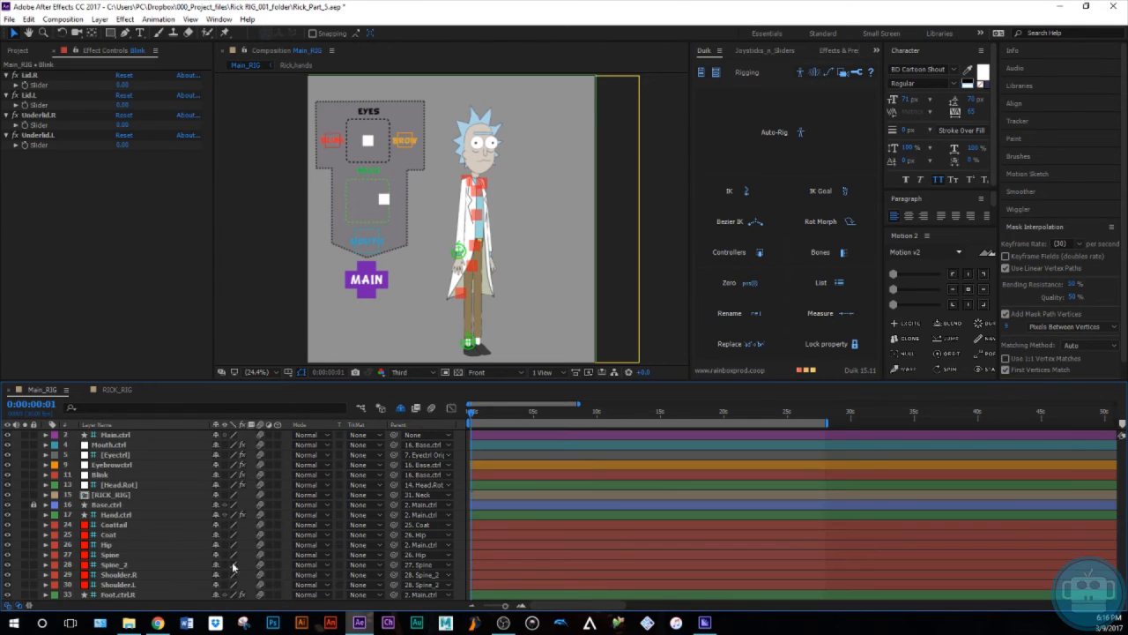
- Test the face joysticks by moving Head.Rot to the right of its box and Eyectrl slightly right
{"action": "left_click", "coordinate": [385, 199]}
{"action": "left_click_drag", "start_coordinate": [367, 199], "coordinate": [396, 202]}
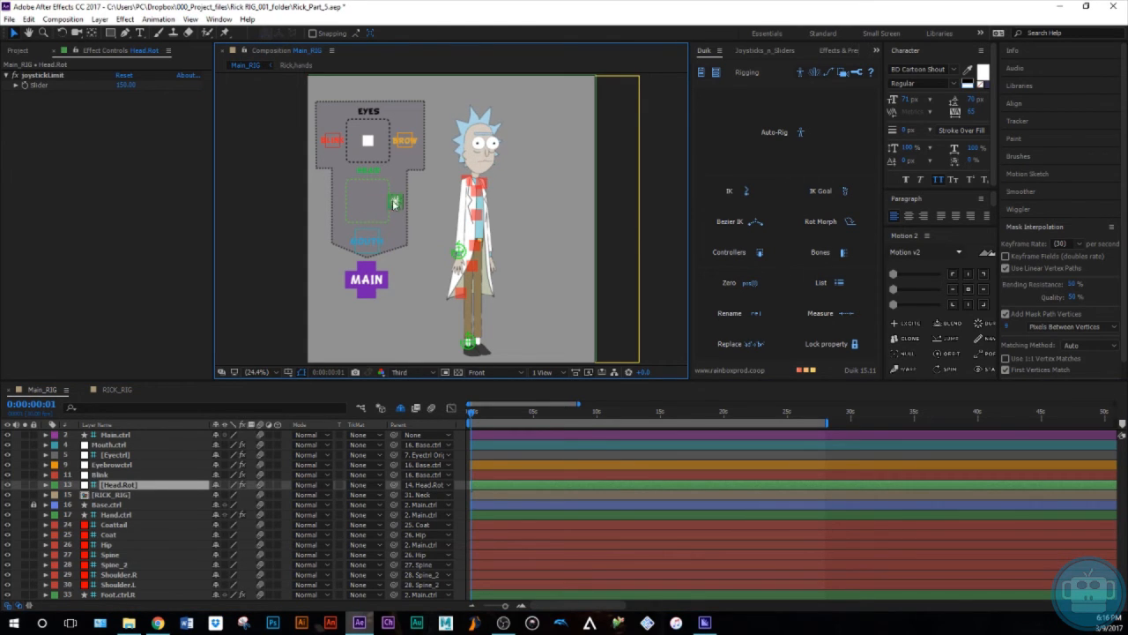
{"action": "left_click", "coordinate": [371, 141]}
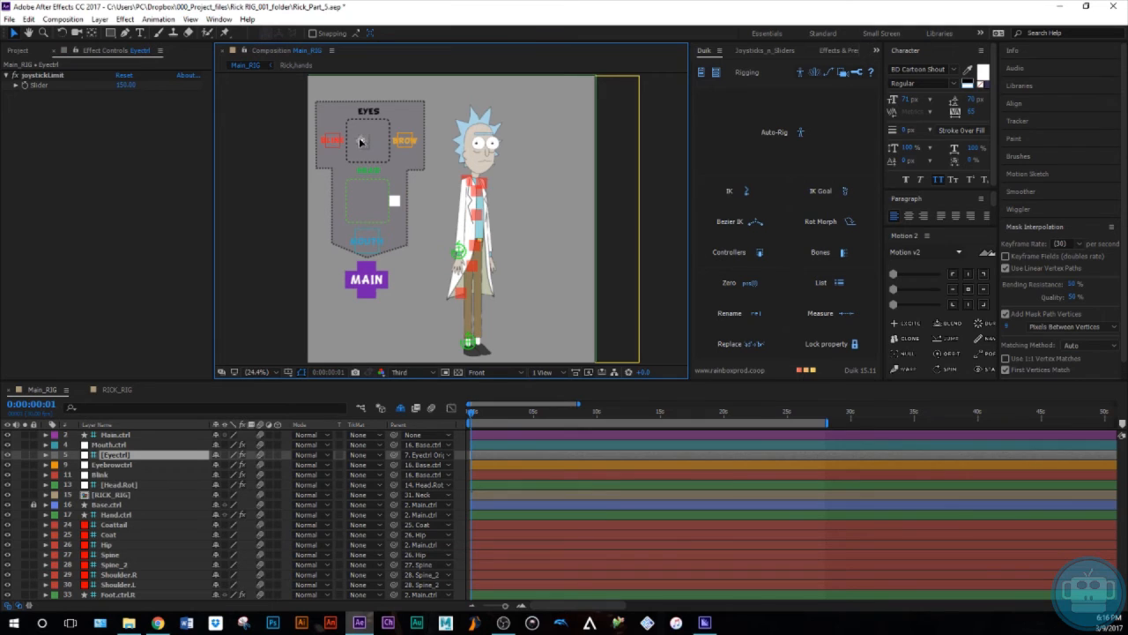
{"action": "left_click_drag", "start_coordinate": [359, 138], "coordinate": [377, 142]}
- Inspect the face up close and move the Eyectrl joystick back to the centre of the eyes box
{"action": "scroll", "coordinate": [483, 176], "scroll_direction": "up", "scroll_amount": 1}
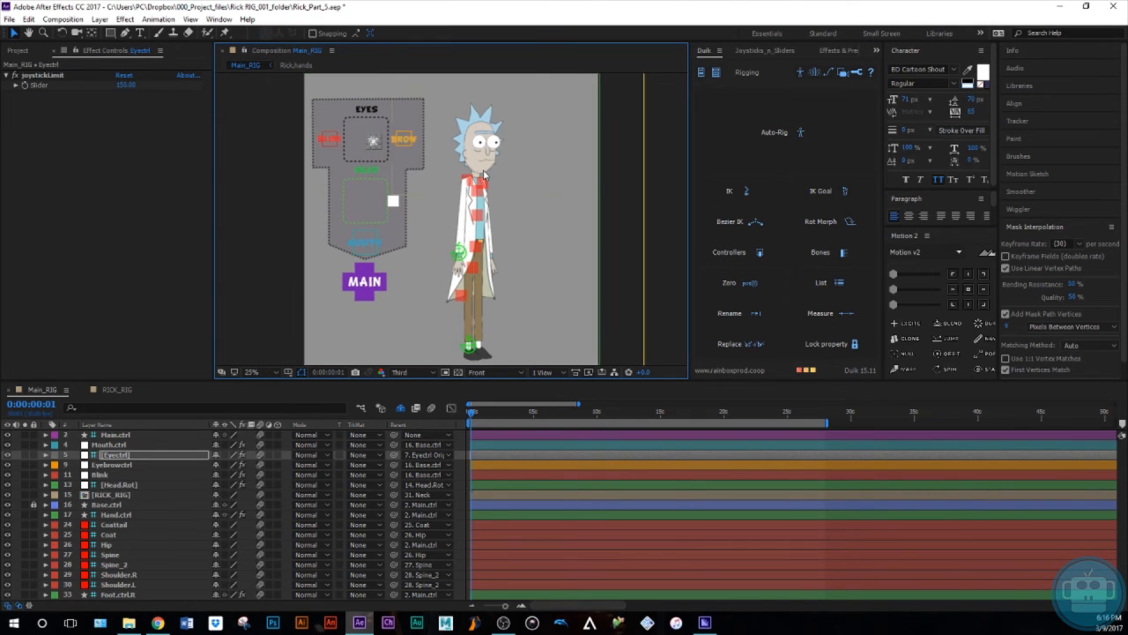
{"action": "scroll", "coordinate": [483, 176], "scroll_direction": "up", "scroll_amount": 2}
{"action": "scroll", "coordinate": [494, 229], "scroll_direction": "up", "scroll_amount": 3}
{"action": "scroll", "coordinate": [506, 284], "scroll_direction": "up", "scroll_amount": 2}
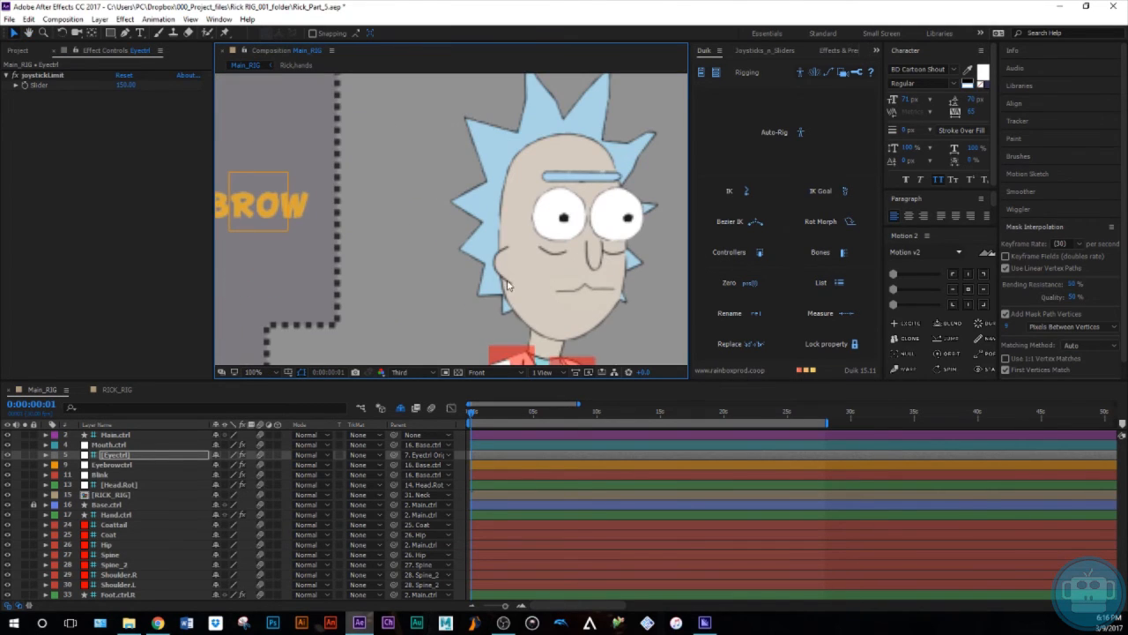
{"action": "key", "text": "space"}
{"action": "mouse_move", "coordinate": [552, 283]}
{"action": "left_mouse_down"}
{"action": "mouse_move", "coordinate": [488, 279]}
{"action": "mouse_move", "coordinate": [492, 249]}
{"action": "mouse_move", "coordinate": [555, 283]}
{"action": "left_mouse_up"}
{"action": "key", "text": "comma"}
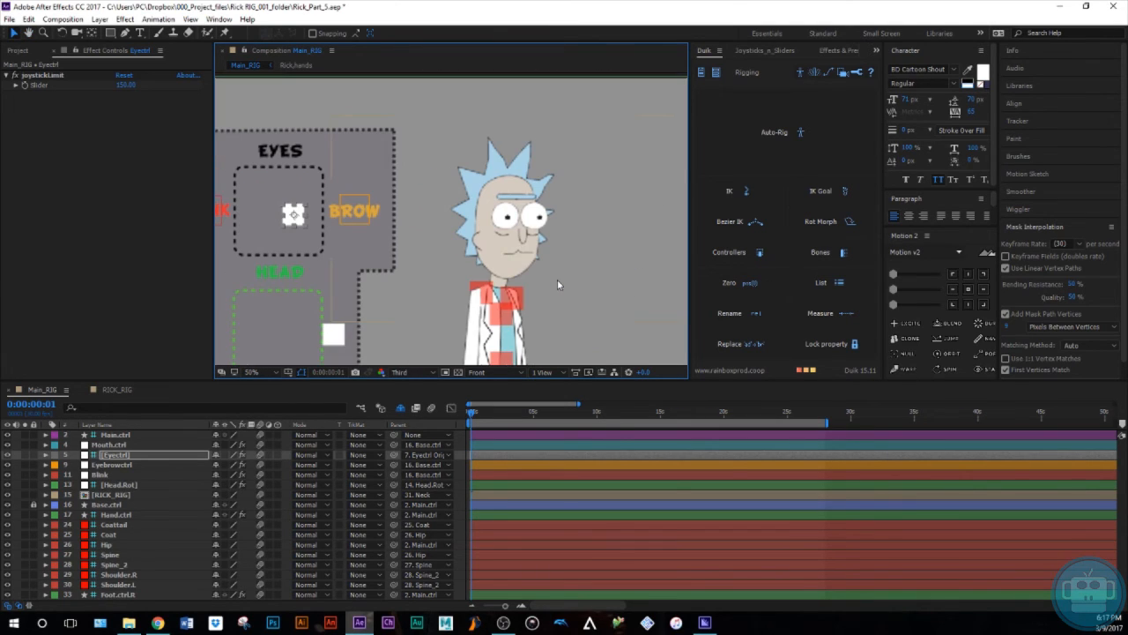
{"action": "mouse_move", "coordinate": [294, 214]}
{"action": "left_mouse_down"}
{"action": "mouse_move", "coordinate": [245, 212]}
{"action": "mouse_move", "coordinate": [287, 212]}
{"action": "mouse_move", "coordinate": [272, 213]}
{"action": "left_mouse_up"}
- Turn the head sideways by moving the Head.Rot joystick to the right edge of its box
{"action": "key", "text": "space"}
{"action": "left_click_drag", "start_coordinate": [298, 309], "coordinate": [337, 321]}
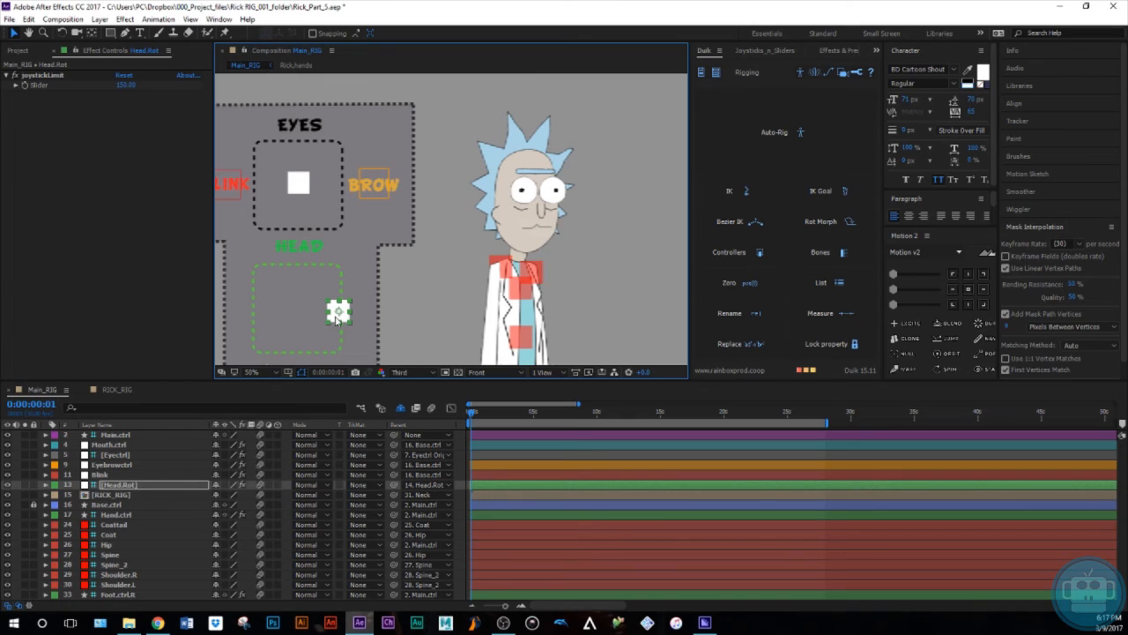
{"action": "mouse_move", "coordinate": [334, 317]}
{"action": "left_mouse_down"}
{"action": "mouse_move", "coordinate": [240, 319]}
{"action": "mouse_move", "coordinate": [299, 291]}
{"action": "mouse_move", "coordinate": [333, 314]}
{"action": "mouse_move", "coordinate": [248, 330]}
{"action": "mouse_move", "coordinate": [328, 306]}
{"action": "mouse_move", "coordinate": [298, 344]}
{"action": "mouse_move", "coordinate": [342, 303]}
{"action": "mouse_move", "coordinate": [318, 292]}
{"action": "mouse_move", "coordinate": [347, 302]}
{"action": "mouse_move", "coordinate": [312, 317]}
{"action": "mouse_move", "coordinate": [255, 310]}
{"action": "mouse_move", "coordinate": [338, 317]}
{"action": "mouse_move", "coordinate": [344, 306]}
{"action": "left_mouse_up"}
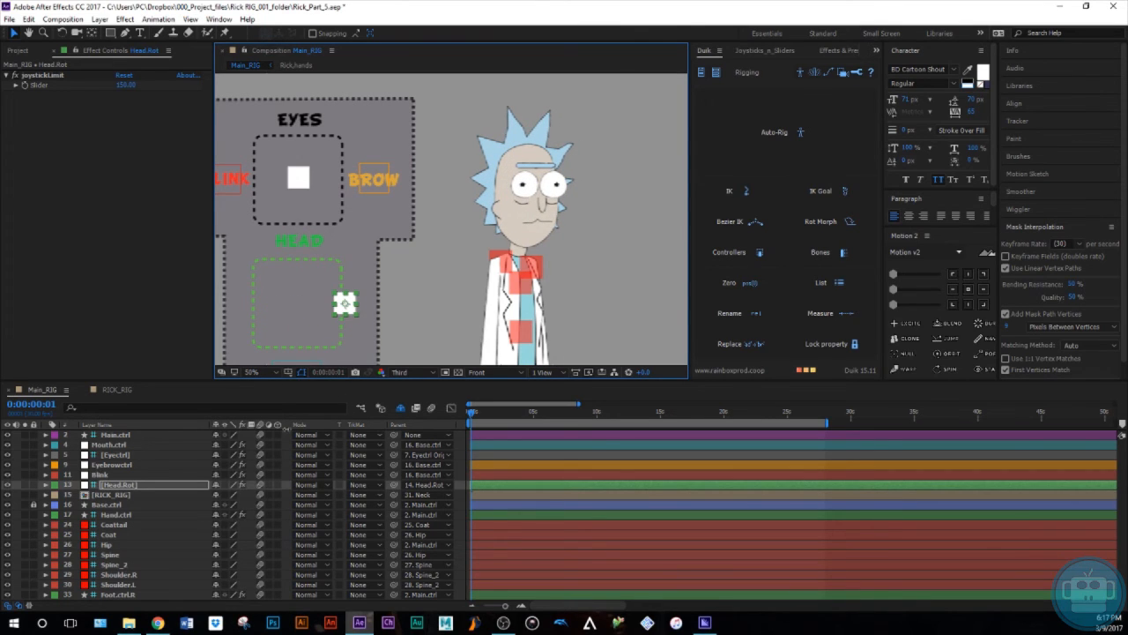
- In the RICK_RIG composition, set the scale of both the eye.L and eye.R layers to 94%
{"action": "left_click", "coordinate": [130, 494]}
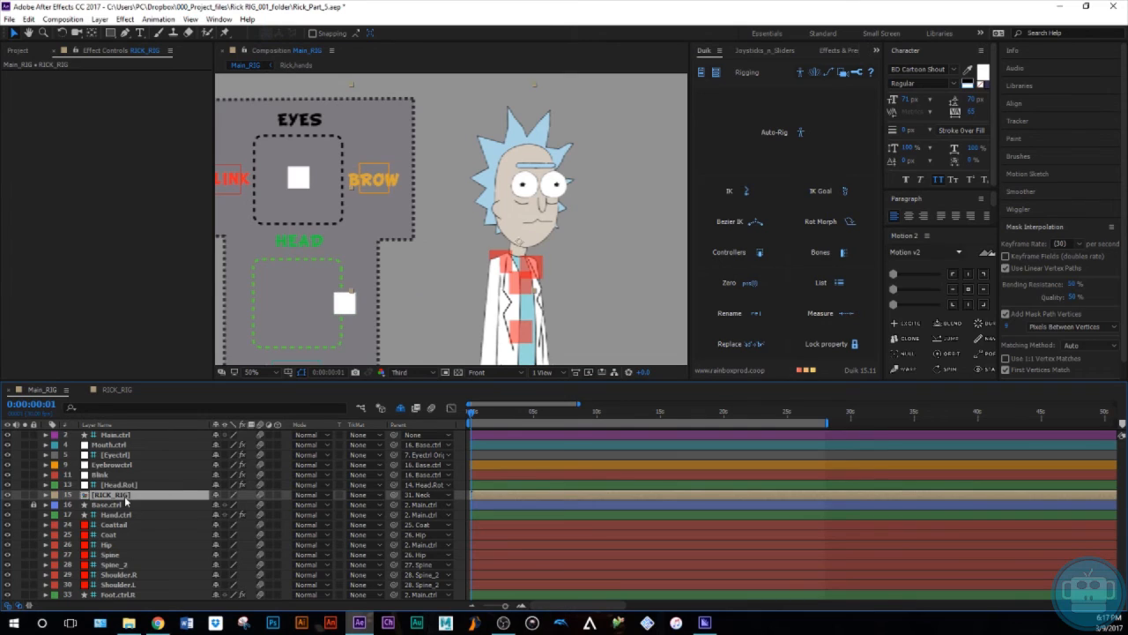
{"action": "double_click", "coordinate": [126, 496]}
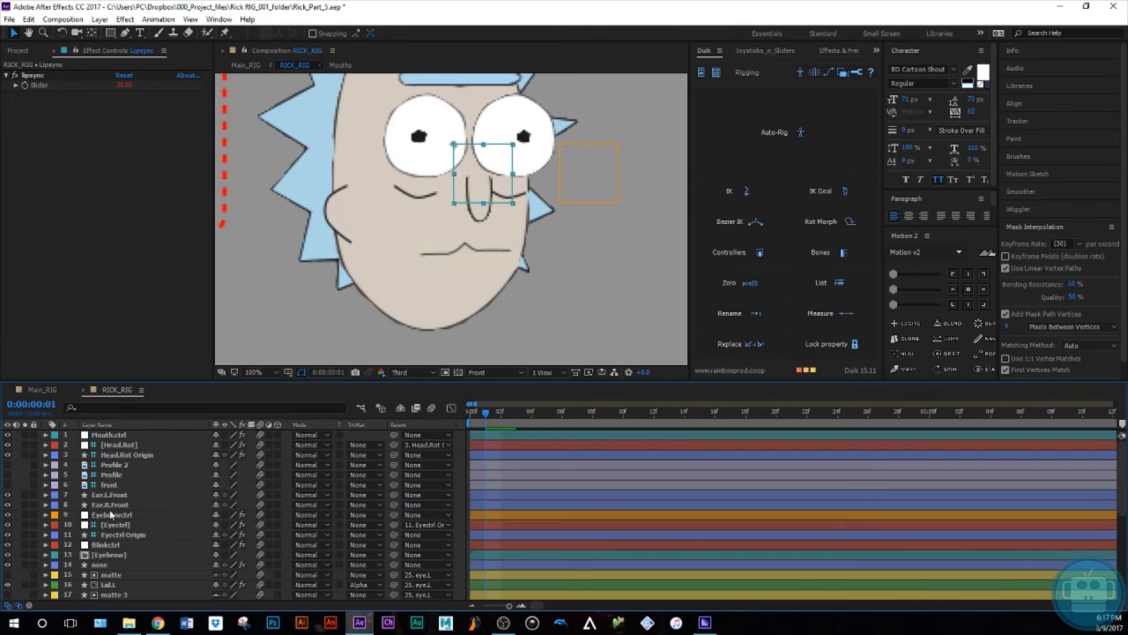
{"action": "scroll", "coordinate": [128, 523], "scroll_direction": "down", "scroll_amount": 1}
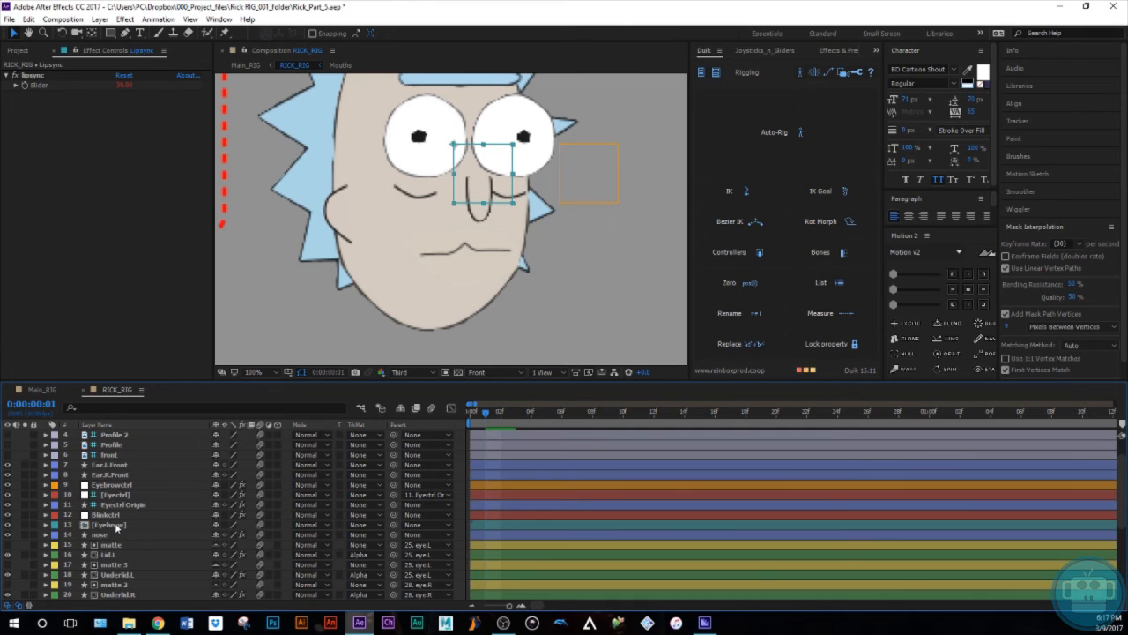
{"action": "scroll", "coordinate": [119, 534], "scroll_direction": "down", "scroll_amount": 5}
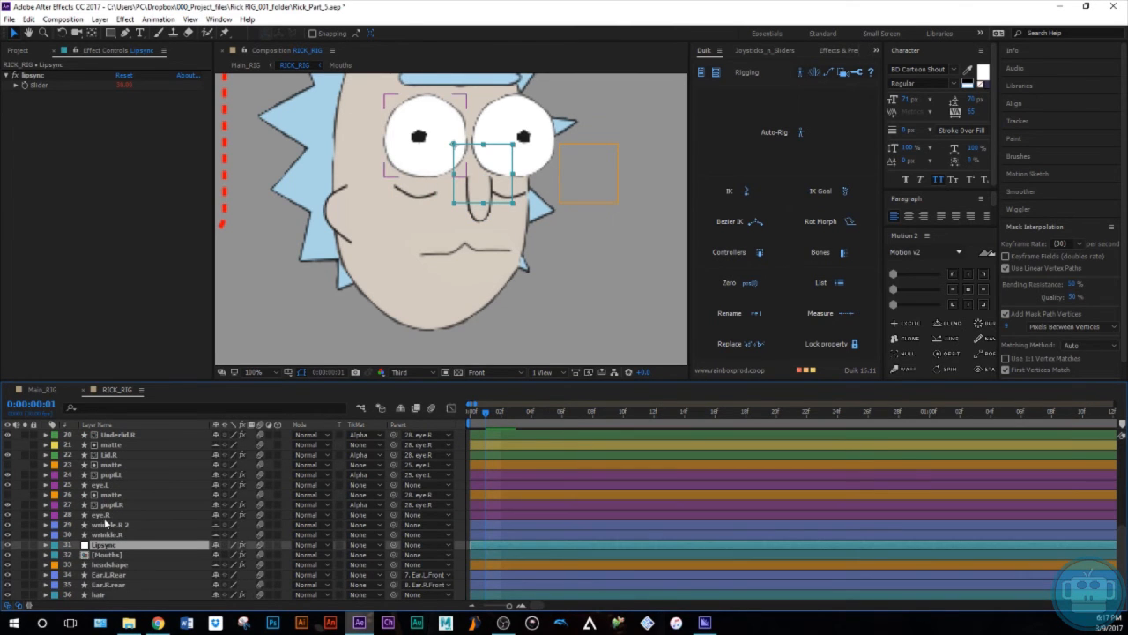
{"action": "left_click", "coordinate": [104, 515]}
{"action": "left_click", "coordinate": [110, 485], "text": "ctrl"}
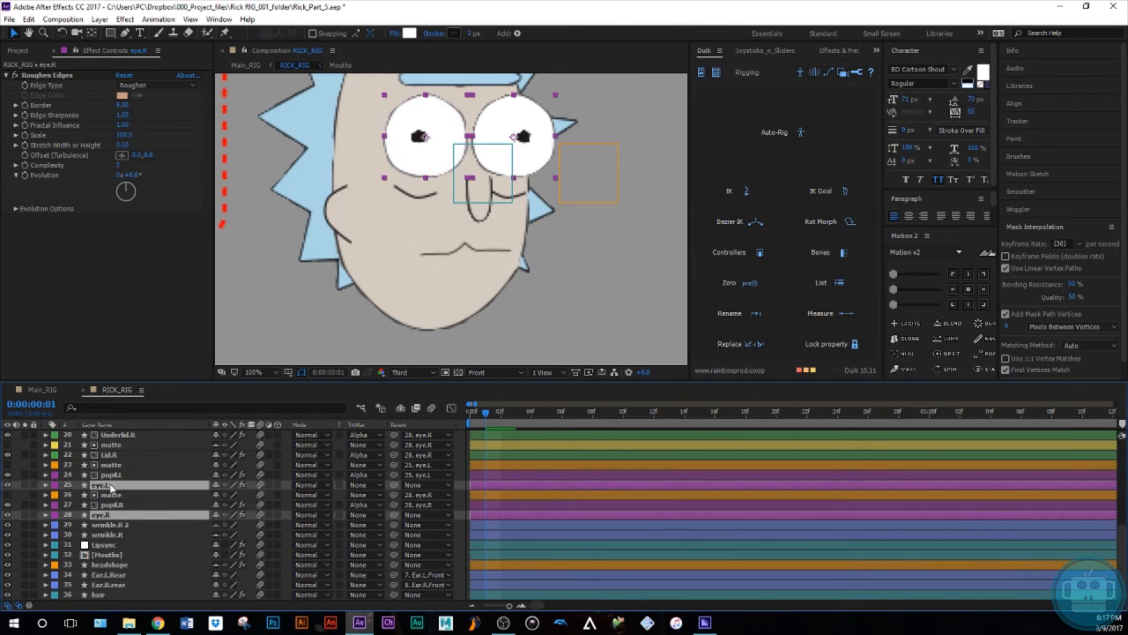
{"action": "key", "text": "s"}
{"action": "left_click_drag", "start_coordinate": [249, 497], "coordinate": [243, 494]}
{"action": "left_click", "coordinate": [229, 534]}
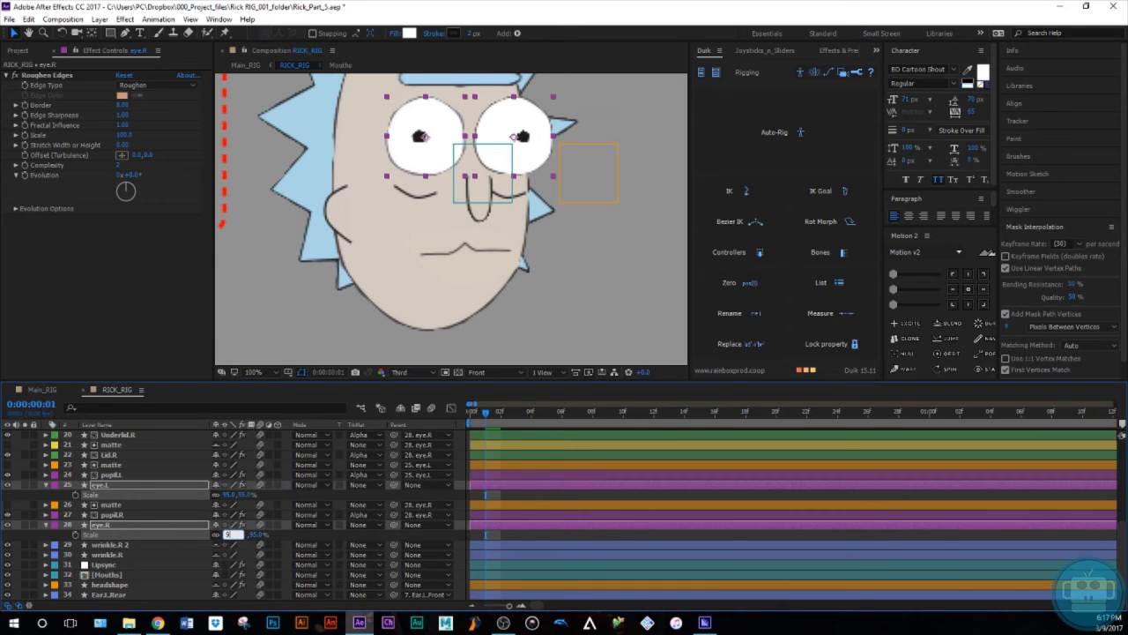
{"action": "type", "text": "94"}
{"action": "key", "text": "Return"}
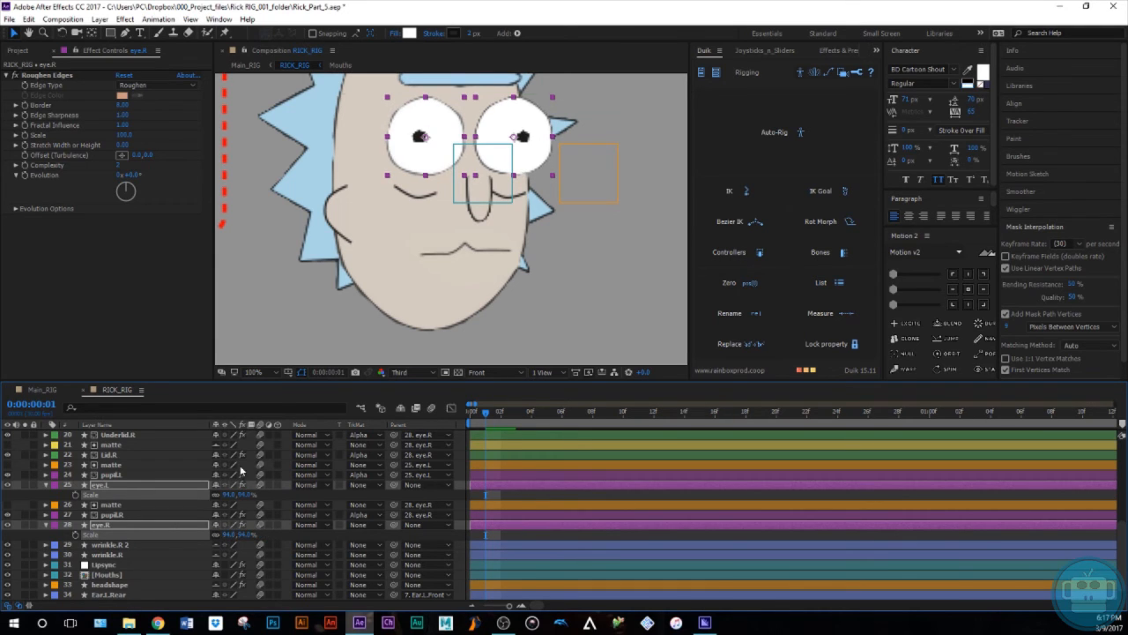
- Return to Main_RIG, closing the RICK_RIG timeline, and fit the whole composition in the viewer
{"action": "left_click", "coordinate": [42, 388]}
{"action": "left_click", "coordinate": [84, 389]}
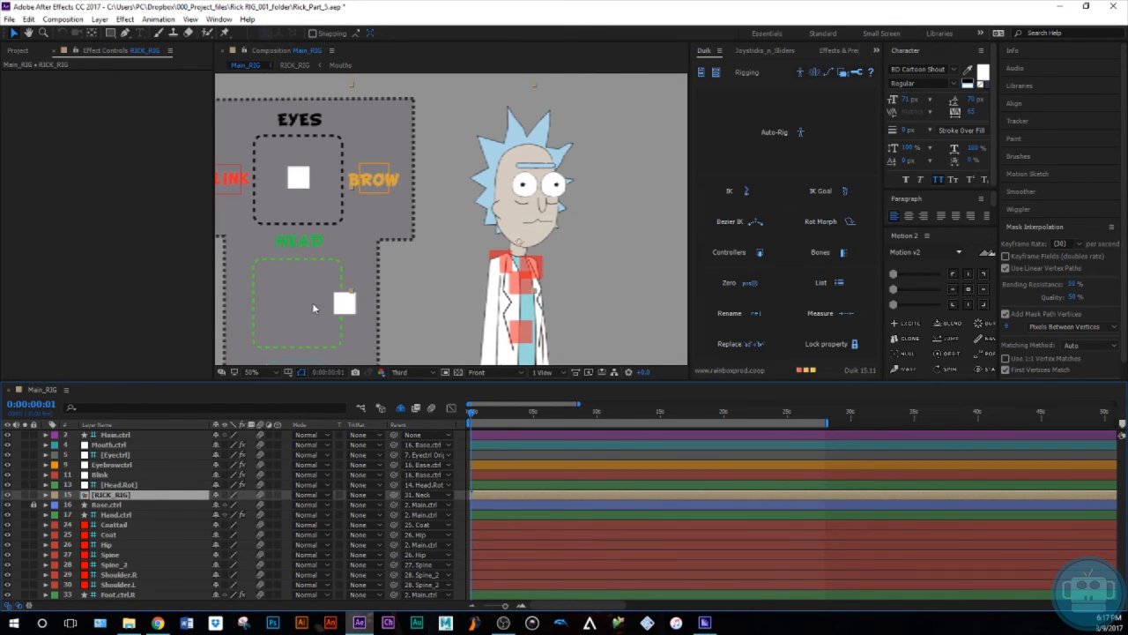
{"action": "left_click", "coordinate": [344, 304]}
{"action": "scroll", "coordinate": [340, 298], "scroll_direction": "down", "scroll_amount": 2}
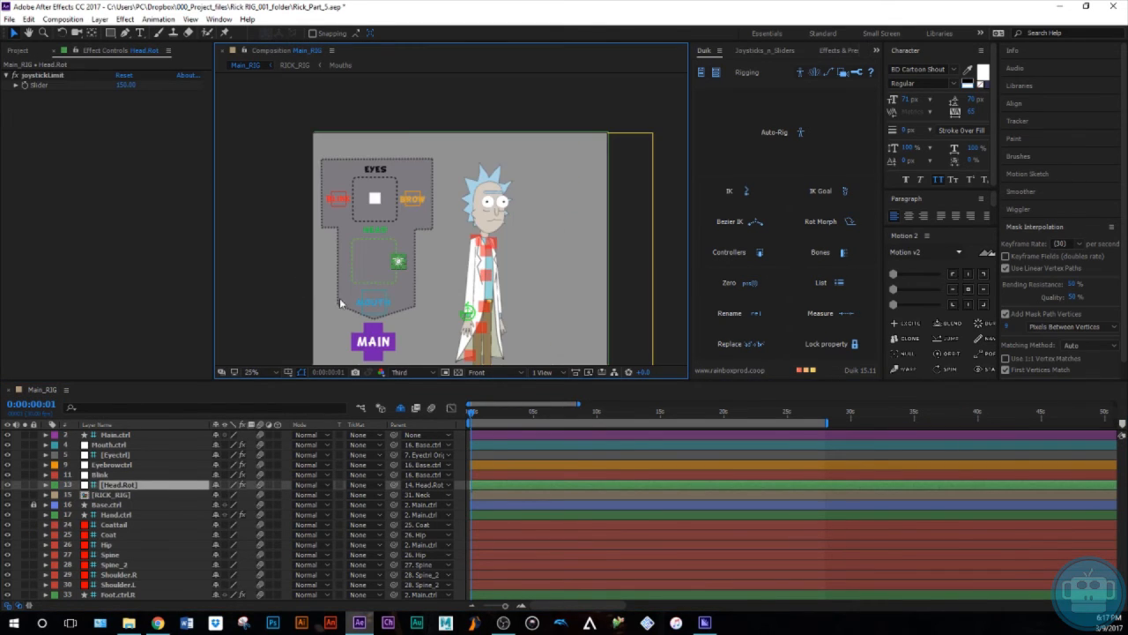
{"action": "left_click", "coordinate": [251, 372]}
{"action": "left_click", "coordinate": [273, 399]}
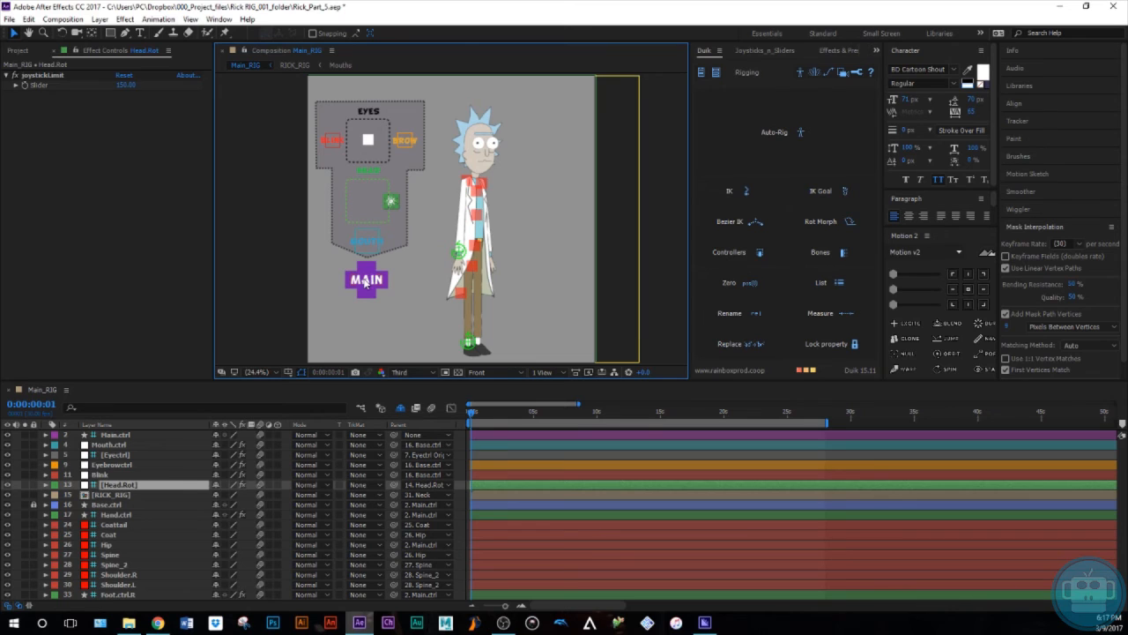
- Briefly reveal the shy layers to check the label layers, and test selecting Main.ctrl in the composition
{"action": "left_click", "coordinate": [400, 409]}
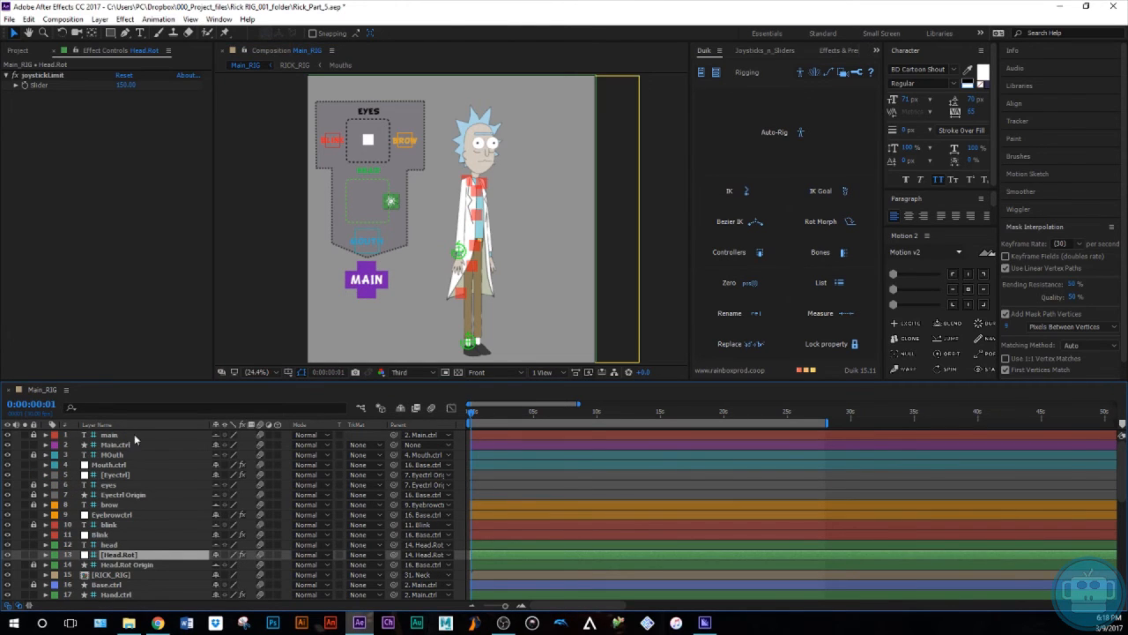
{"action": "left_click", "coordinate": [400, 409]}
{"action": "left_click", "coordinate": [365, 294]}
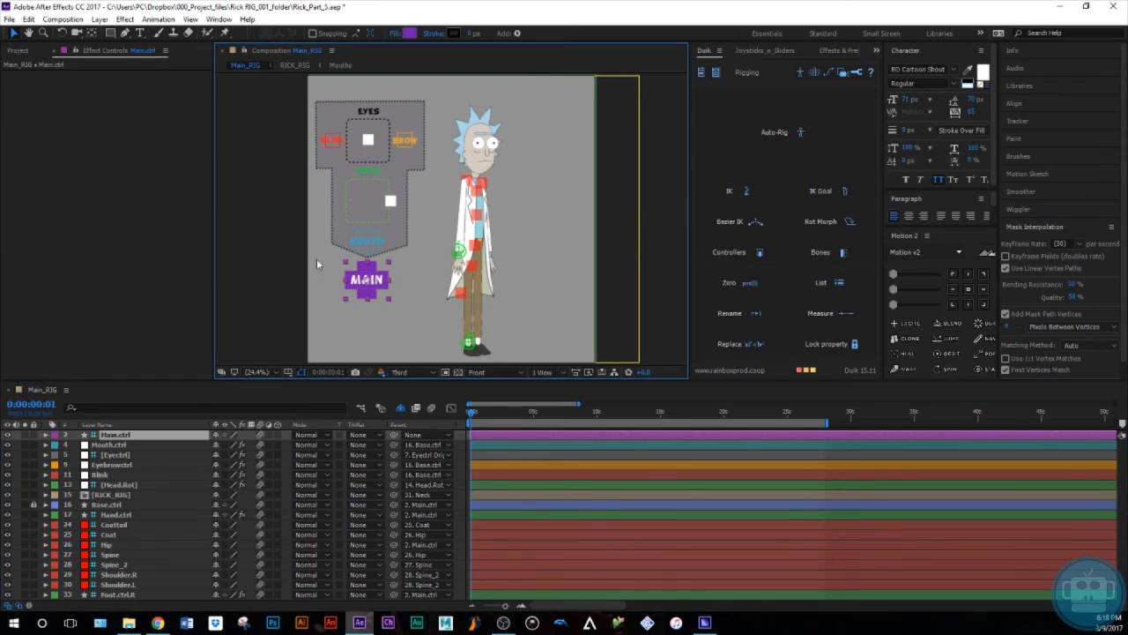
{"action": "mouse_move", "coordinate": [368, 289]}
{"action": "left_mouse_down"}
{"action": "mouse_move", "coordinate": [406, 287]}
{"action": "mouse_move", "coordinate": [369, 289]}
{"action": "left_mouse_up"}
- Reveal the shy layers, lock the head text label layer and hide the shy layers again
{"action": "left_click", "coordinate": [366, 171]}
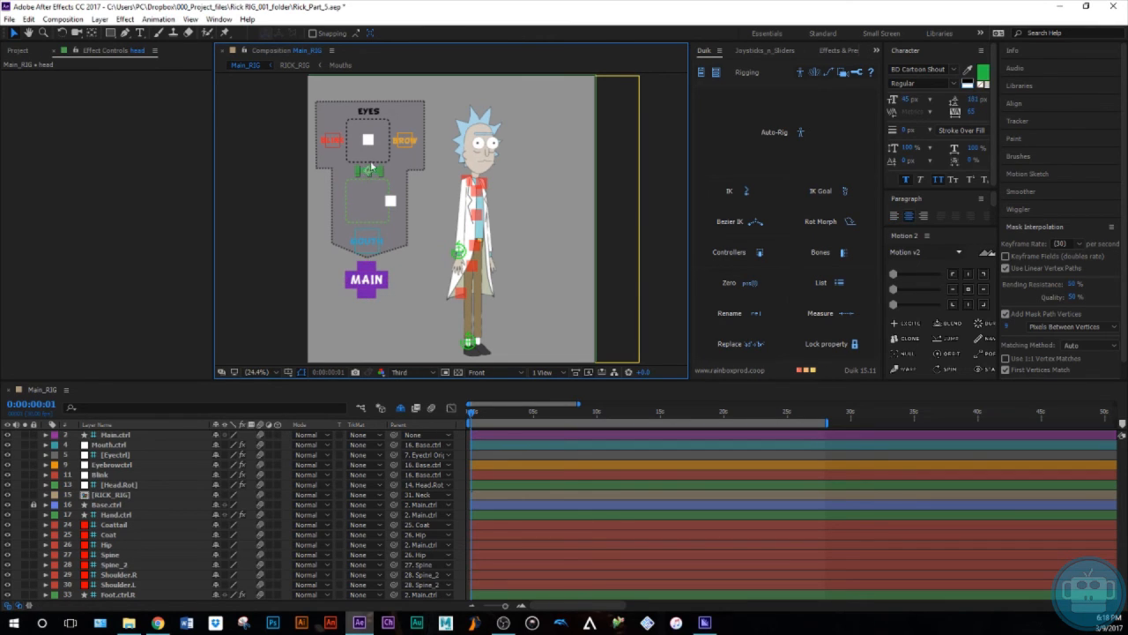
{"action": "left_click", "coordinate": [400, 409]}
{"action": "scroll", "coordinate": [103, 484], "scroll_direction": "down", "scroll_amount": 1}
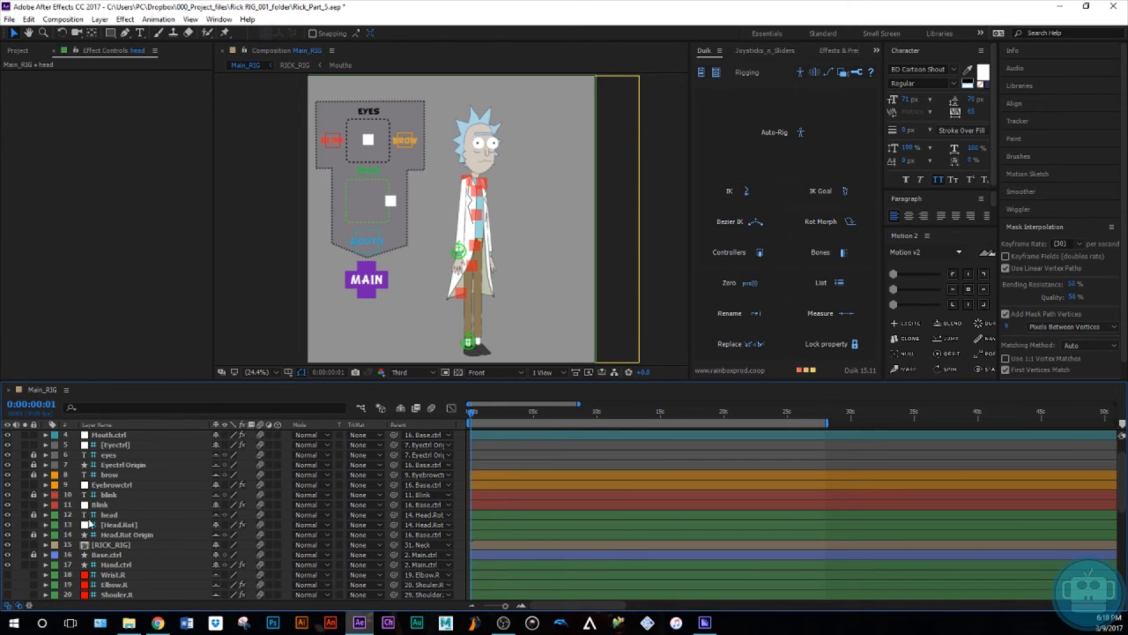
{"action": "left_click", "coordinate": [399, 410]}
- Select the Head.Rot, Eyebrowctrl, Eyectrl and Blink controllers in turn on the face panel to test them
{"action": "left_click", "coordinate": [390, 201]}
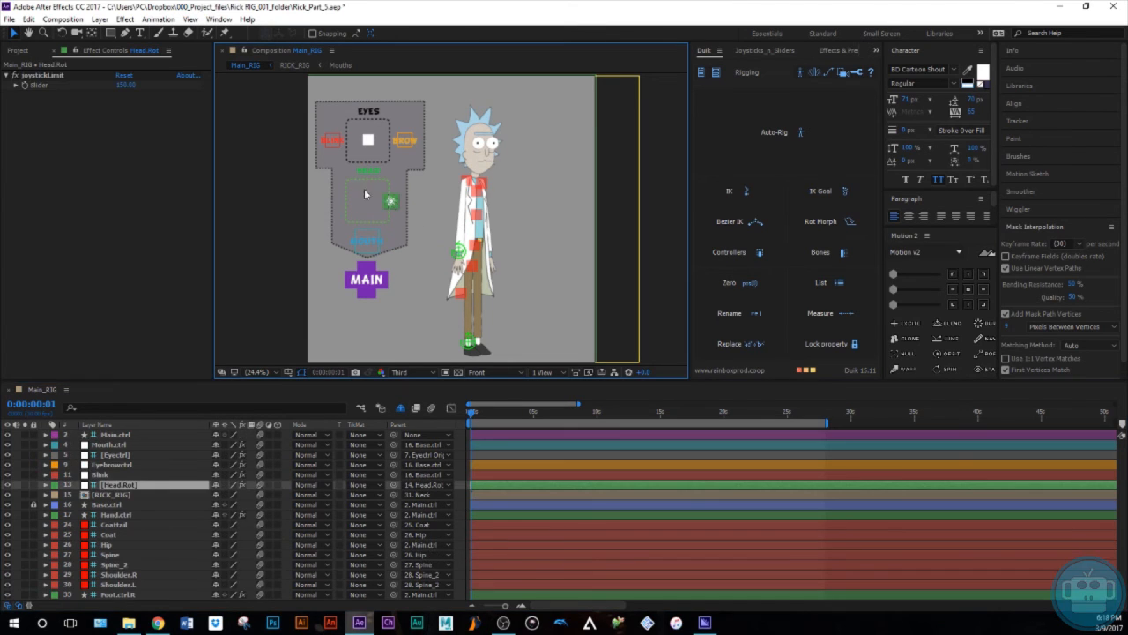
{"action": "left_click", "coordinate": [407, 141]}
{"action": "left_click", "coordinate": [367, 140]}
{"action": "left_click", "coordinate": [330, 141]}
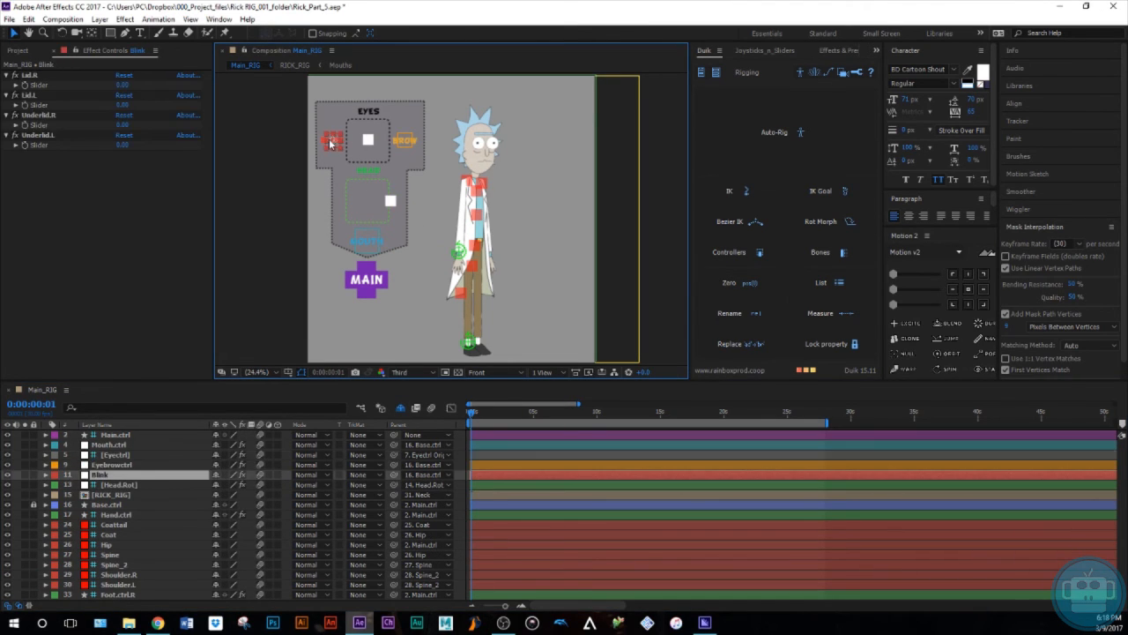
- Select the eyebrow, head and mouth controllers in turn on the face panel to check them
{"action": "left_click", "coordinate": [376, 155]}
{"action": "left_click", "coordinate": [410, 141]}
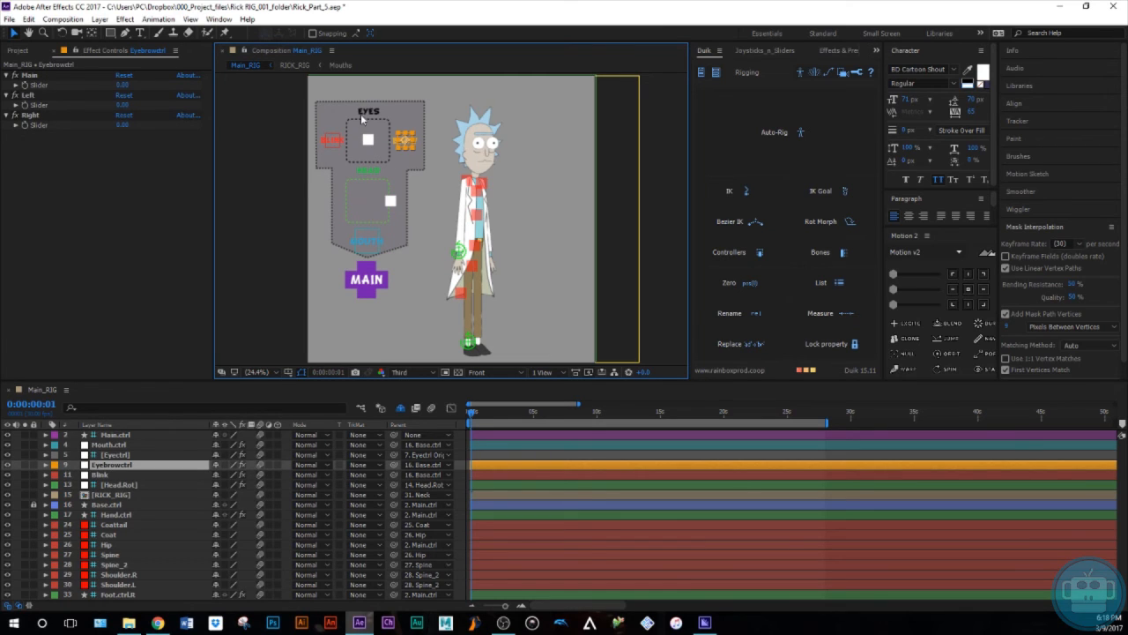
{"action": "left_click", "coordinate": [389, 204]}
{"action": "left_click", "coordinate": [369, 243]}
{"action": "left_click", "coordinate": [364, 237]}
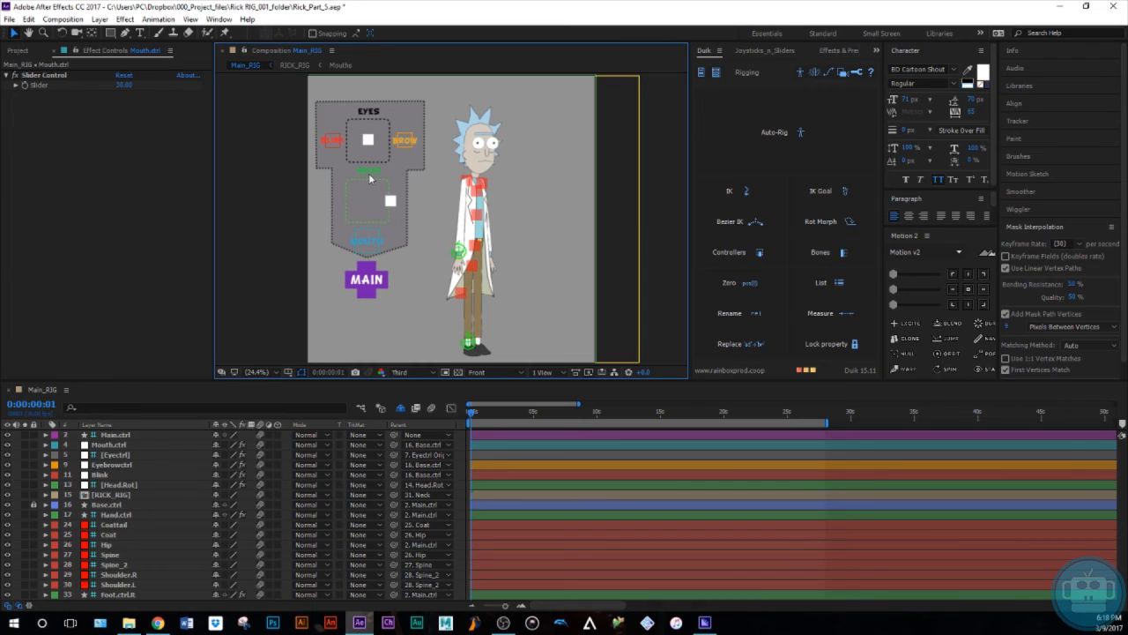
- Nudge the Head.Rot and Eyectrl joysticks slightly within their boxes to test them, and select the Blink controller
{"action": "mouse_move", "coordinate": [394, 202]}
{"action": "left_mouse_down"}
{"action": "mouse_move", "coordinate": [371, 207]}
{"action": "mouse_move", "coordinate": [394, 203]}
{"action": "left_mouse_up"}
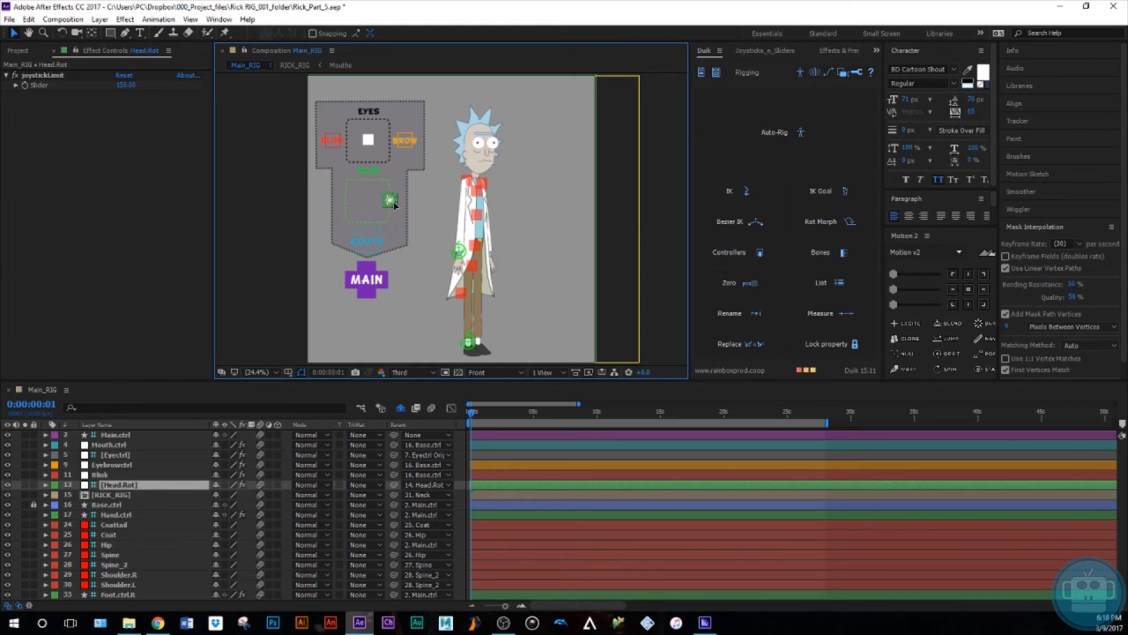
{"action": "left_click", "coordinate": [368, 139]}
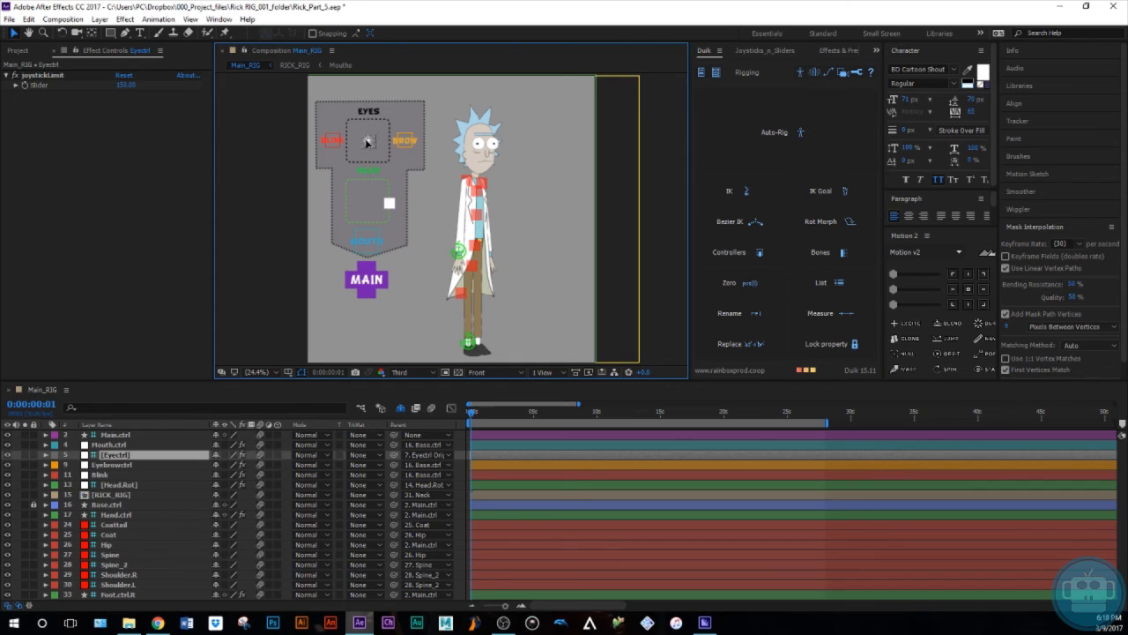
{"action": "left_click", "coordinate": [379, 153]}
{"action": "left_click", "coordinate": [338, 143]}
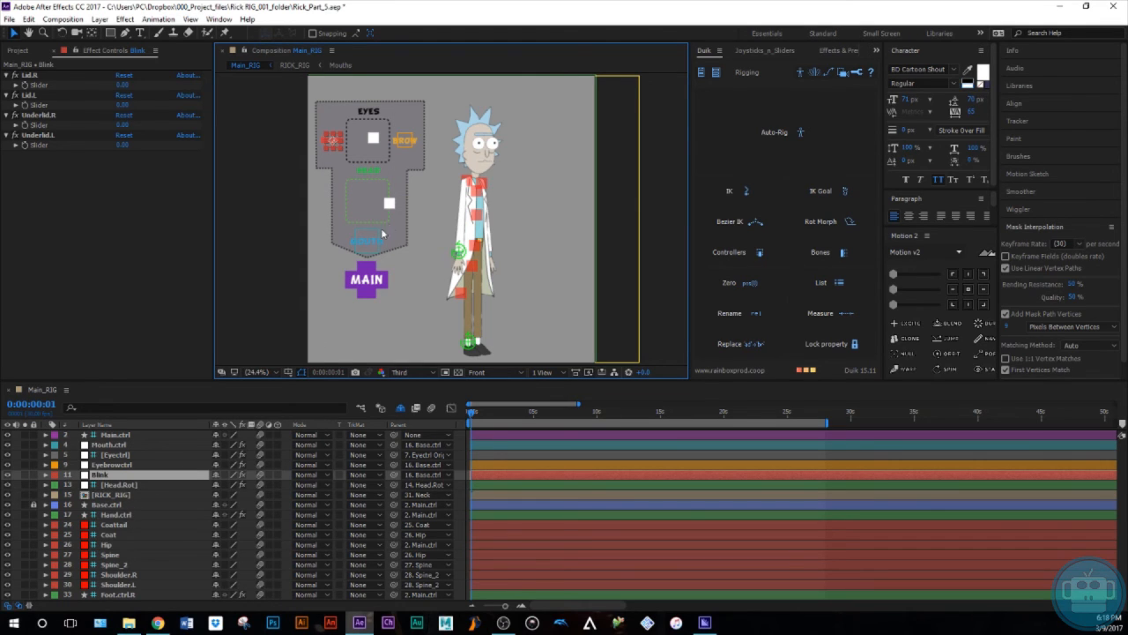
- Add an Angle Control effect to the Head.Rot controller and rename it Alternate.Head.Rot
{"action": "left_click", "coordinate": [390, 204]}
{"action": "left_click", "coordinate": [63, 185]}
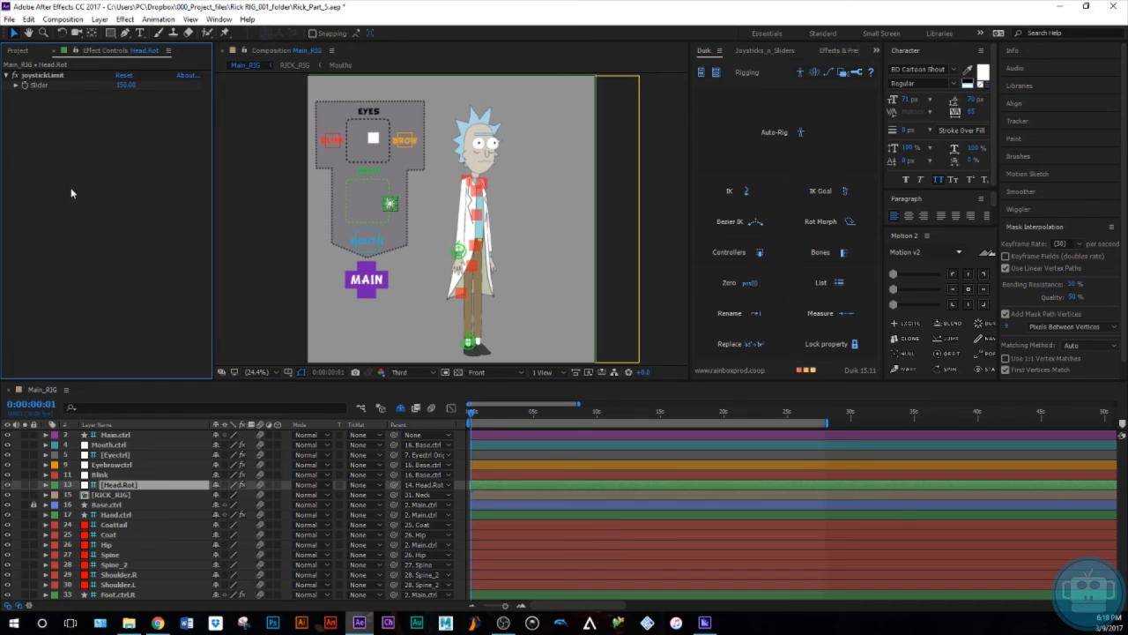
{"action": "left_click", "coordinate": [828, 50]}
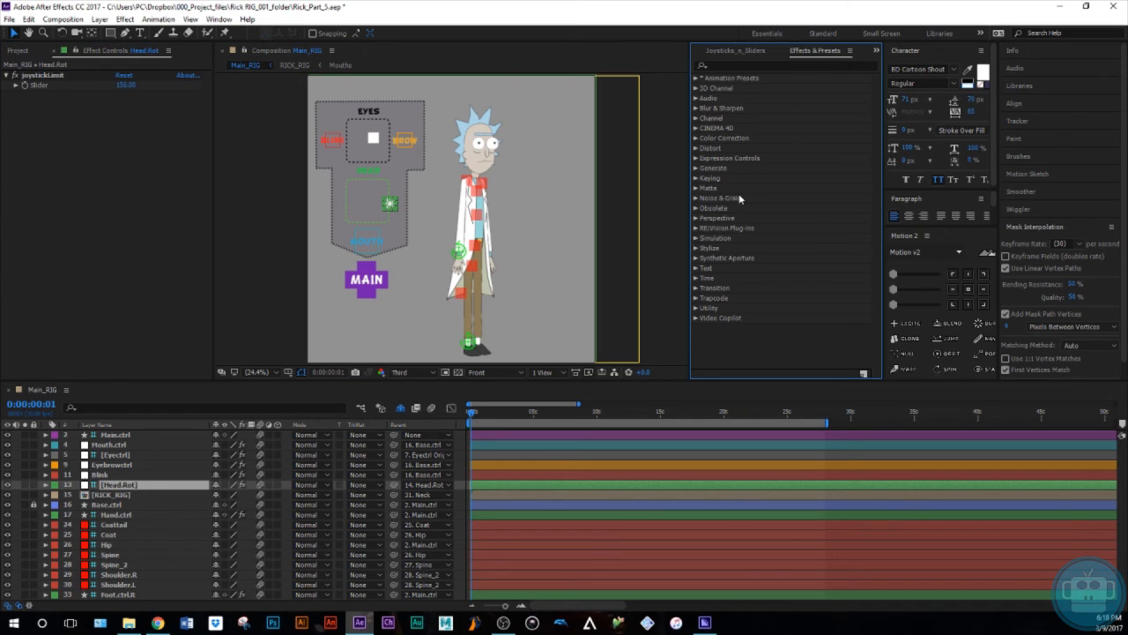
{"action": "left_click", "coordinate": [695, 158]}
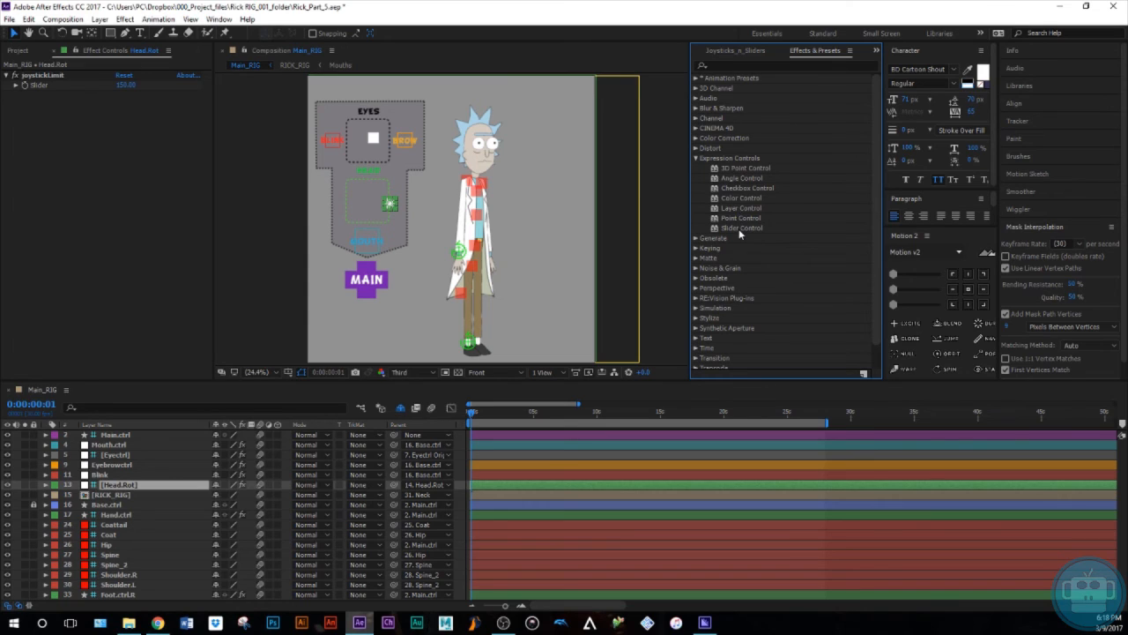
{"action": "left_click_drag", "start_coordinate": [732, 180], "coordinate": [116, 137]}
{"action": "key", "text": "Return"}
{"action": "type", "text": "Alternate.Head.Rot"}
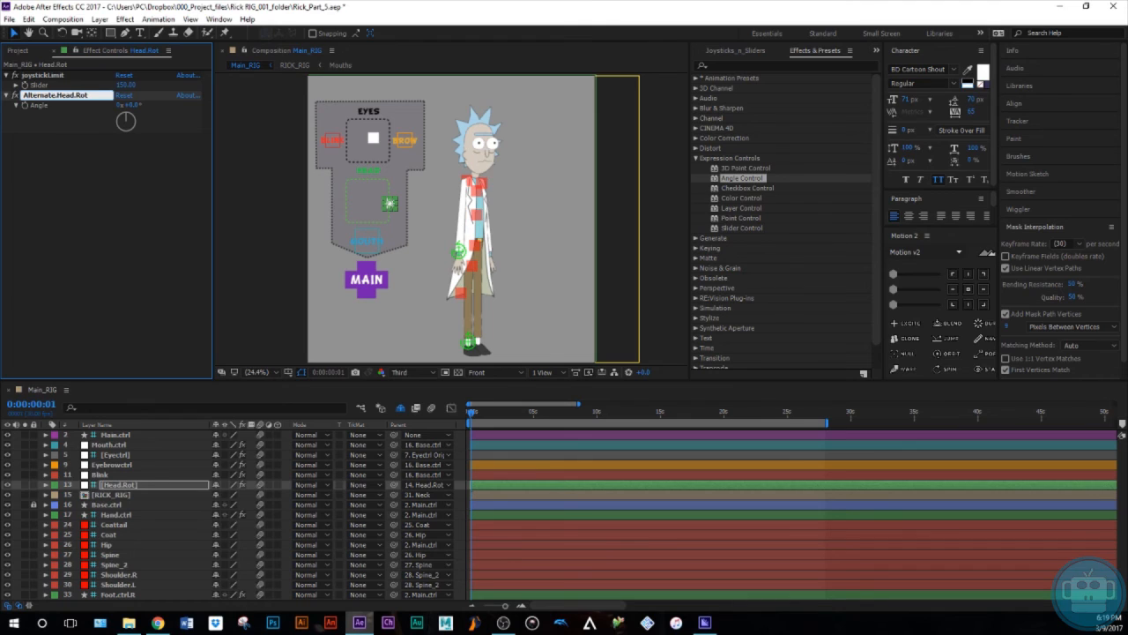
{"action": "key", "text": "Return"}
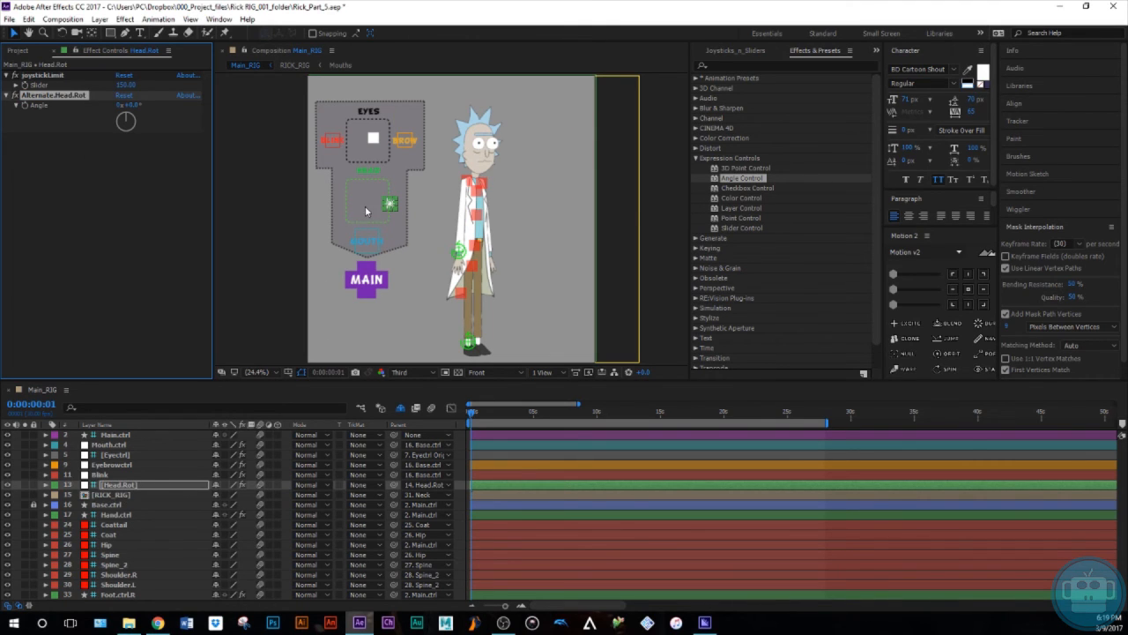
- Reselect the Head.Rot layer and shift its joystick slightly within the head box to test the head turn
{"action": "left_click", "coordinate": [129, 494]}
{"action": "left_click", "coordinate": [130, 486]}
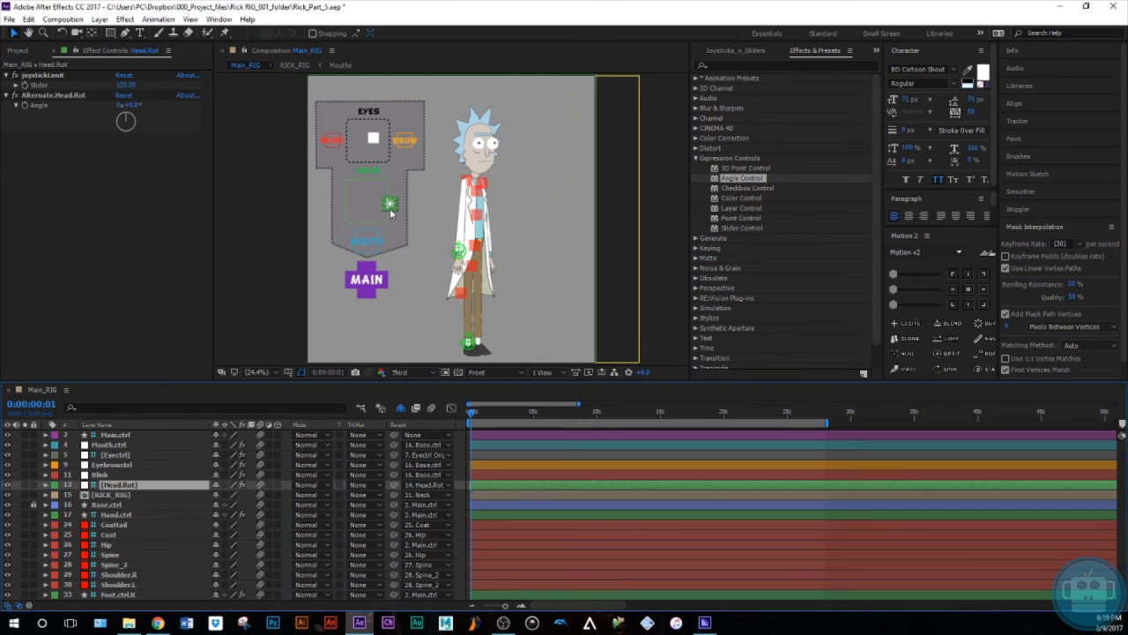
{"action": "mouse_move", "coordinate": [390, 204]}
{"action": "left_mouse_down"}
{"action": "mouse_move", "coordinate": [370, 176]}
{"action": "mouse_move", "coordinate": [398, 187]}
{"action": "mouse_move", "coordinate": [388, 196]}
{"action": "mouse_move", "coordinate": [355, 184]}
{"action": "mouse_move", "coordinate": [369, 213]}
{"action": "mouse_move", "coordinate": [367, 190]}
{"action": "mouse_move", "coordinate": [374, 208]}
{"action": "mouse_move", "coordinate": [408, 209]}
{"action": "mouse_move", "coordinate": [386, 208]}
{"action": "mouse_move", "coordinate": [378, 182]}
{"action": "mouse_move", "coordinate": [389, 176]}
{"action": "mouse_move", "coordinate": [380, 184]}
{"action": "mouse_move", "coordinate": [391, 217]}
{"action": "mouse_move", "coordinate": [378, 180]}
{"action": "mouse_move", "coordinate": [387, 173]}
{"action": "mouse_move", "coordinate": [388, 236]}
{"action": "mouse_move", "coordinate": [402, 169]}
{"action": "mouse_move", "coordinate": [384, 176]}
{"action": "mouse_move", "coordinate": [406, 173]}
{"action": "mouse_move", "coordinate": [391, 209]}
{"action": "mouse_move", "coordinate": [343, 211]}
{"action": "mouse_move", "coordinate": [420, 210]}
{"action": "mouse_move", "coordinate": [354, 183]}
{"action": "mouse_move", "coordinate": [401, 201]}
{"action": "mouse_move", "coordinate": [347, 204]}
{"action": "mouse_move", "coordinate": [404, 207]}
{"action": "mouse_move", "coordinate": [324, 206]}
{"action": "mouse_move", "coordinate": [386, 238]}
{"action": "mouse_move", "coordinate": [393, 171]}
{"action": "mouse_move", "coordinate": [388, 201]}
{"action": "left_mouse_up"}
{"action": "left_click", "coordinate": [394, 322]}
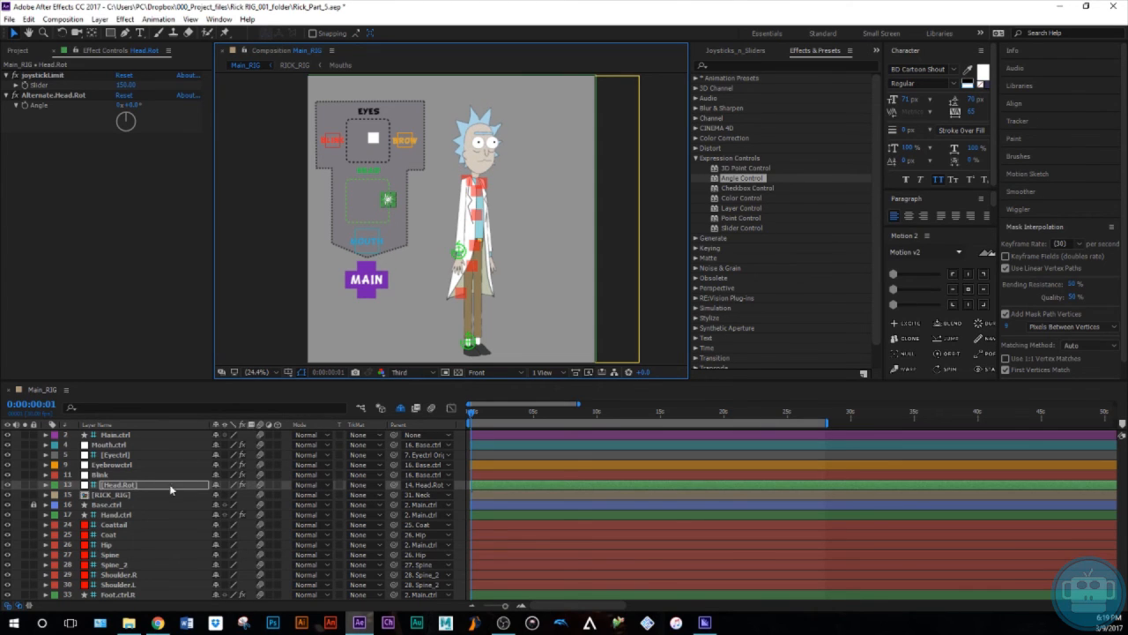
- Add an expression to the RICK_RIG layer's Rotation that links it to the Alternate.Head.Rot angle on Head.Rot
{"action": "left_click", "coordinate": [139, 486]}
{"action": "left_click", "coordinate": [74, 95]}
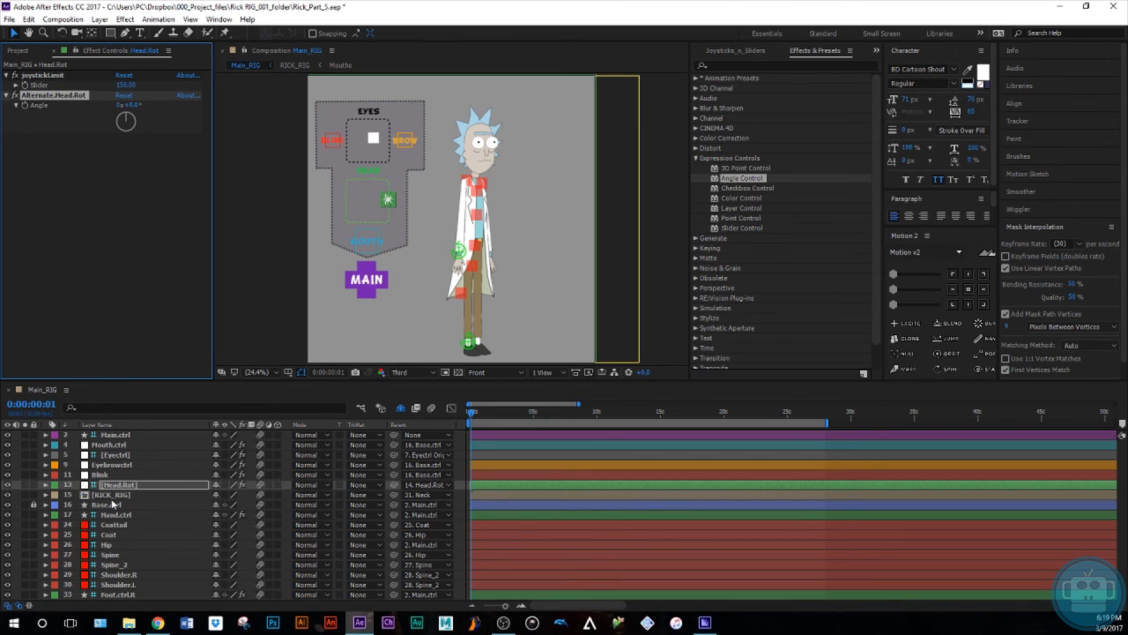
{"action": "left_click", "coordinate": [112, 495]}
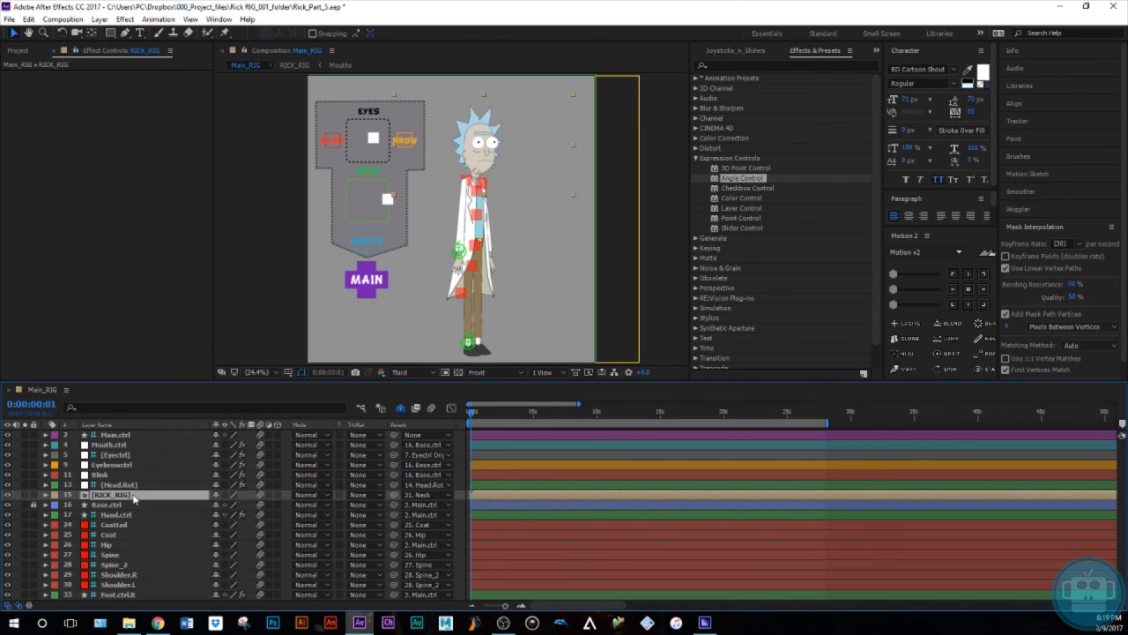
{"action": "key", "text": "r"}
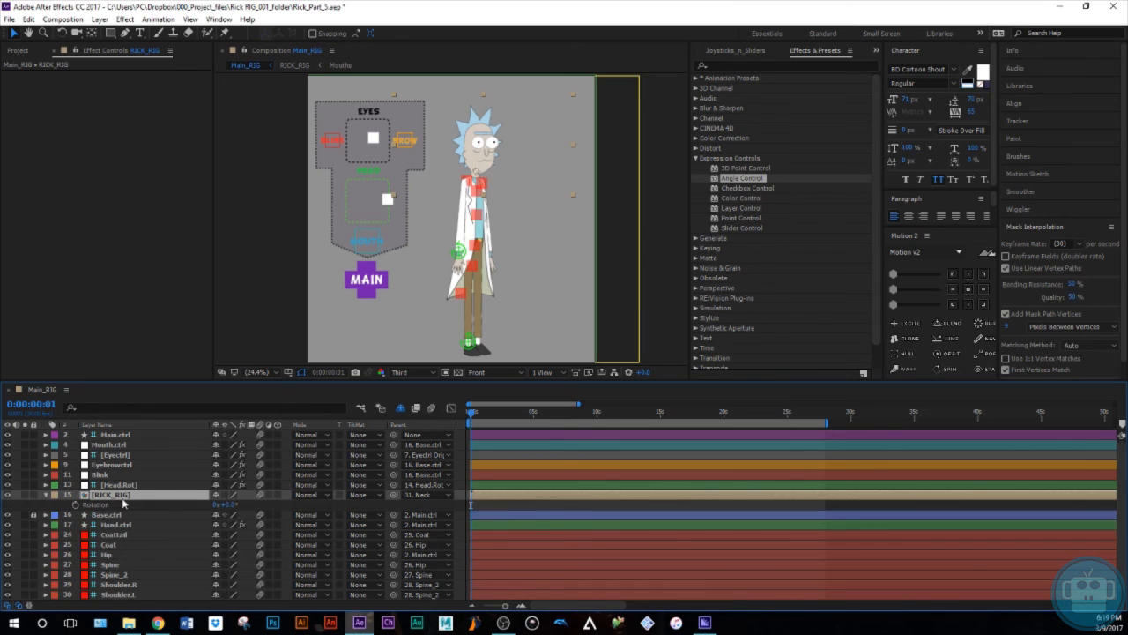
{"action": "left_click", "coordinate": [76, 506], "text": "alt"}
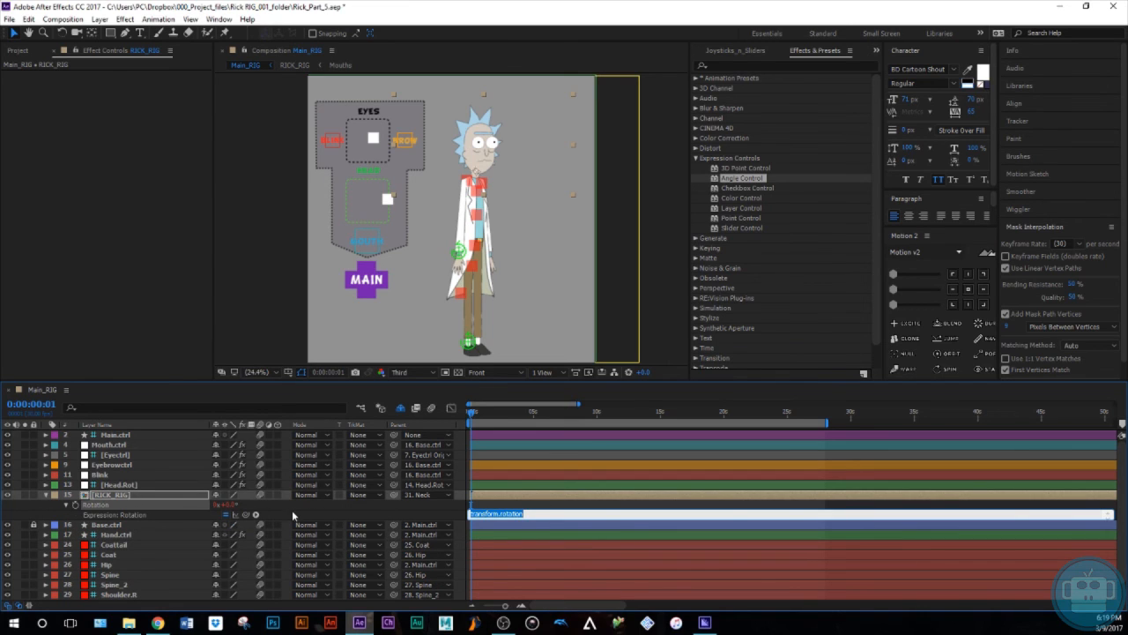
{"action": "left_click", "coordinate": [293, 515]}
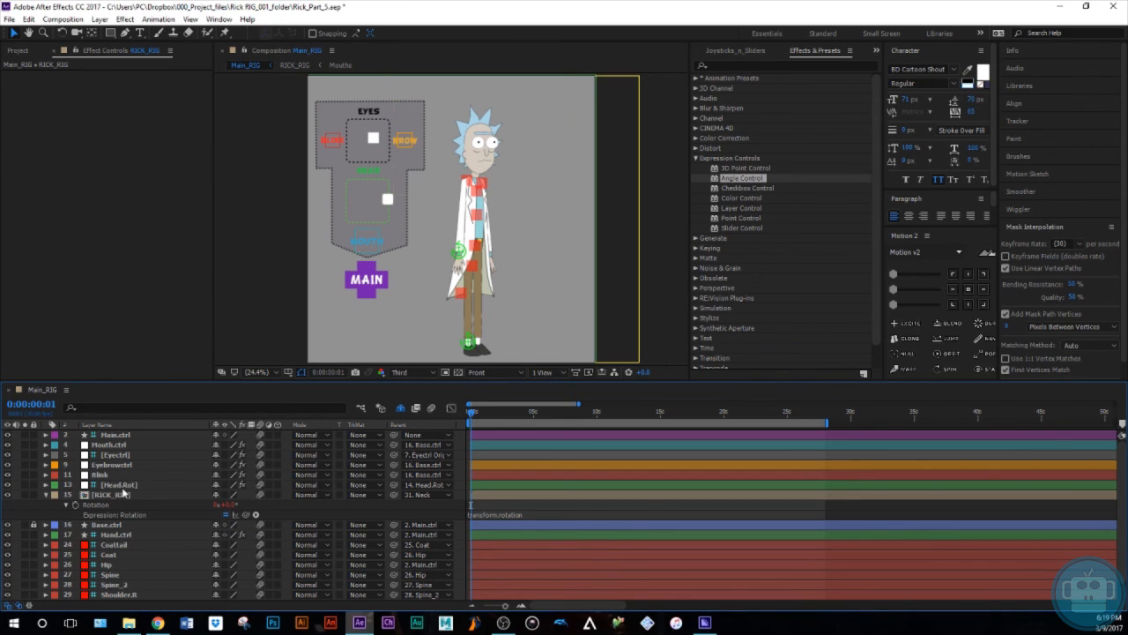
{"action": "left_click", "coordinate": [126, 486]}
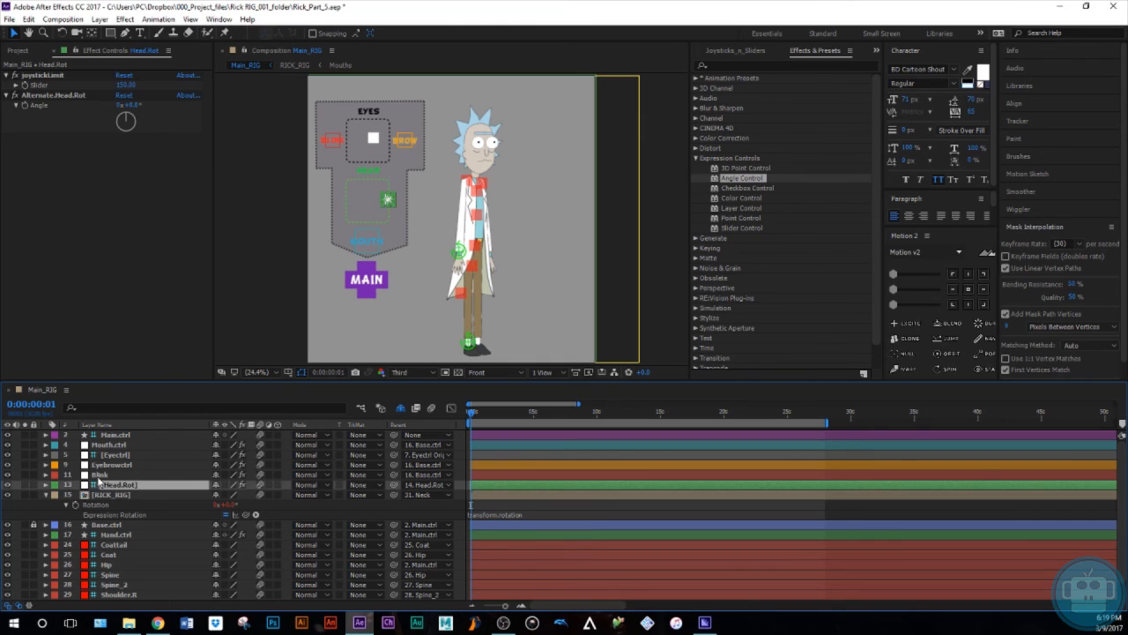
{"action": "left_click_drag", "start_coordinate": [247, 515], "coordinate": [30, 106]}
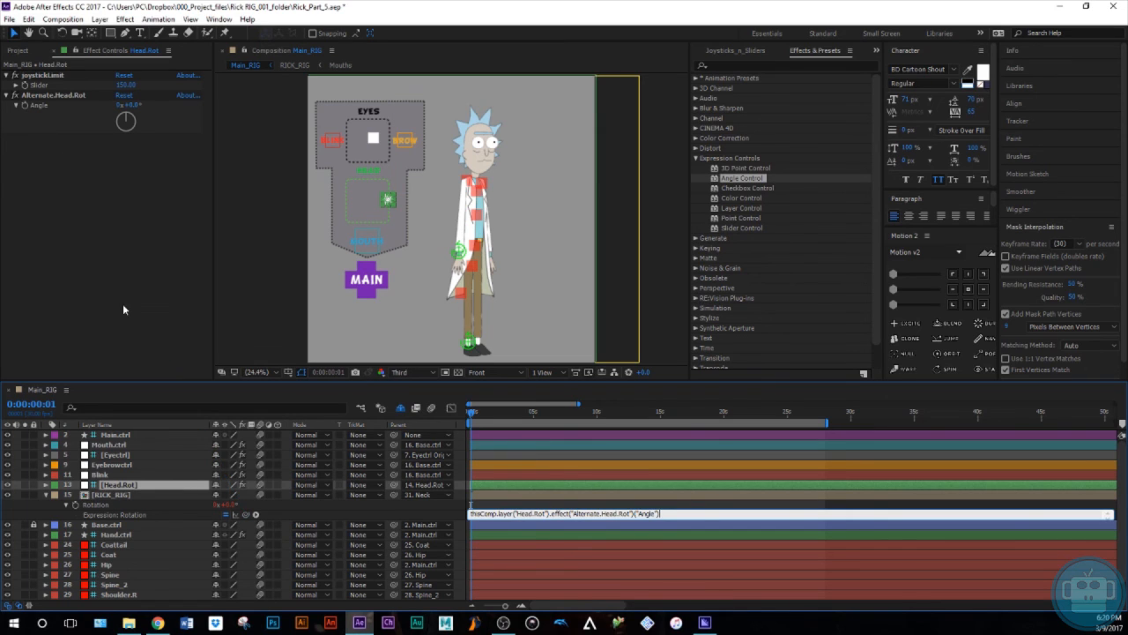
{"action": "left_click", "coordinate": [270, 509]}
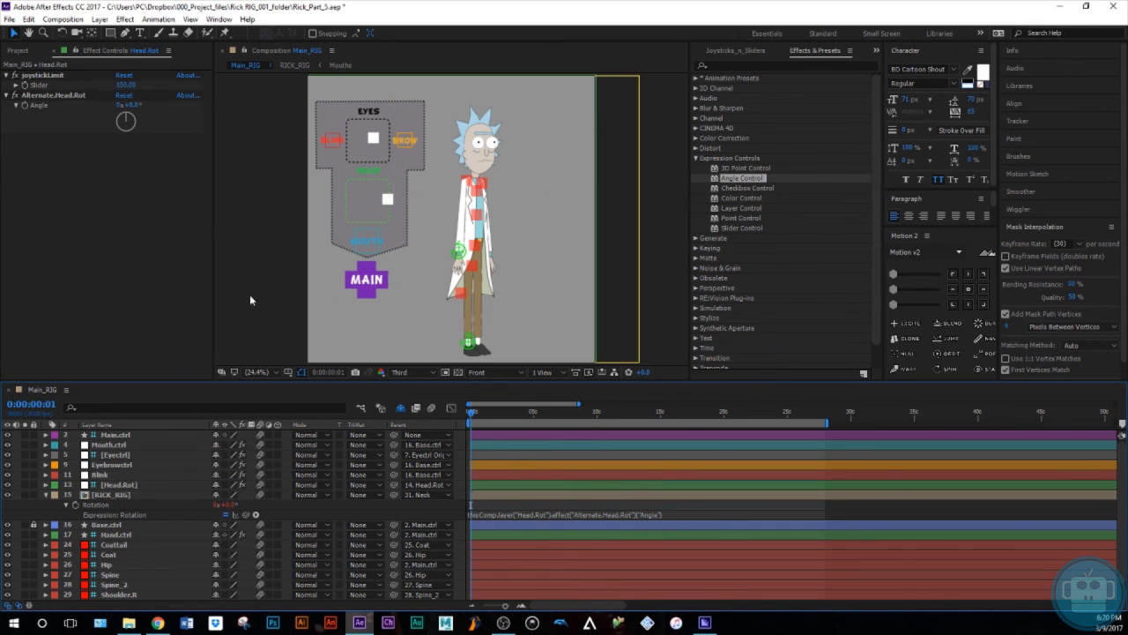
- Swing the Alternate.Head.Rot angle to test the head tilt, reset it to 0, and check the Head.Rot joystick
{"action": "left_click", "coordinate": [123, 117]}
{"action": "mouse_move", "coordinate": [123, 117]}
{"action": "left_mouse_down"}
{"action": "mouse_move", "coordinate": [137, 110]}
{"action": "mouse_move", "coordinate": [123, 106]}
{"action": "mouse_move", "coordinate": [126, 116]}
{"action": "left_mouse_up"}
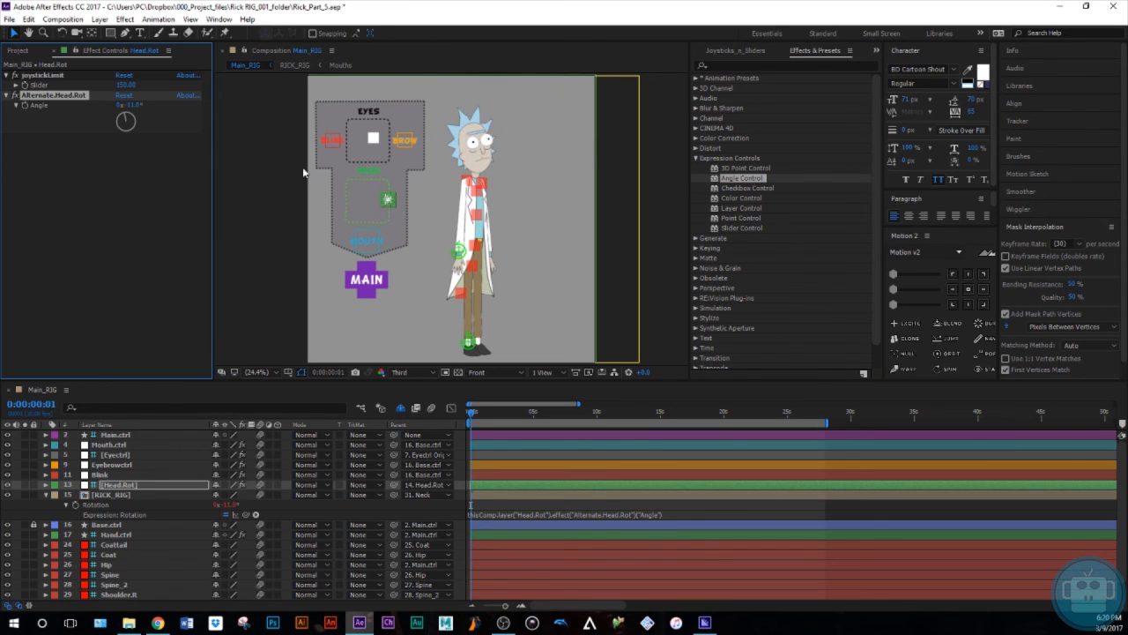
{"action": "mouse_move", "coordinate": [123, 117]}
{"action": "left_mouse_down"}
{"action": "mouse_move", "coordinate": [134, 117]}
{"action": "mouse_move", "coordinate": [128, 108]}
{"action": "left_mouse_up"}
{"action": "left_click", "coordinate": [128, 107]}
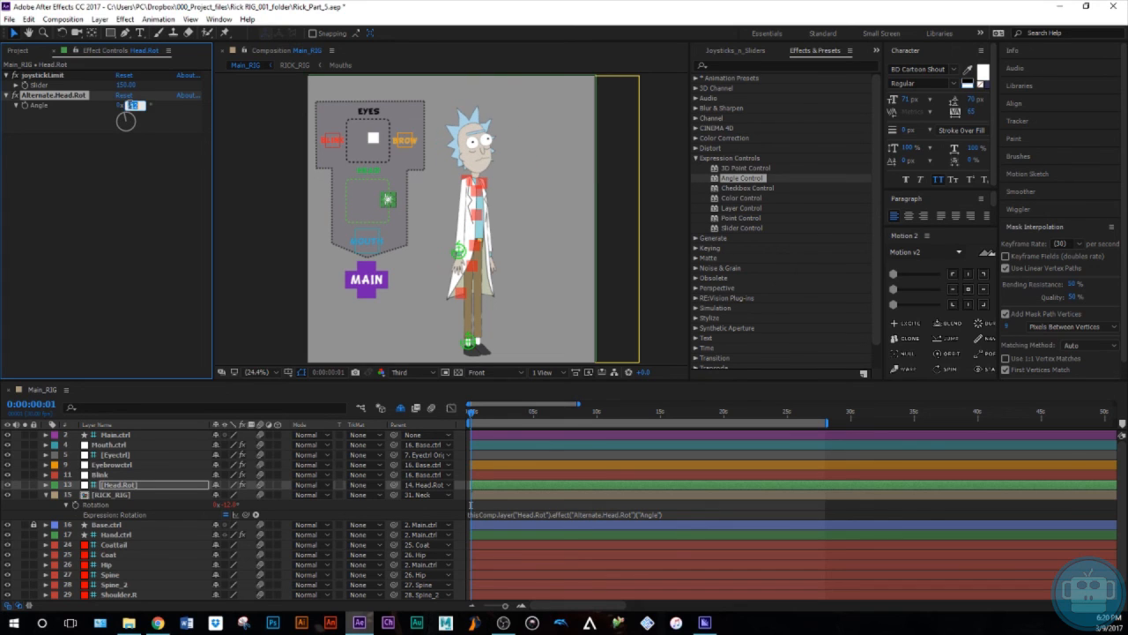
{"action": "key", "text": "Return"}
{"action": "left_click_drag", "start_coordinate": [126, 121], "coordinate": [130, 109]}
{"action": "left_click", "coordinate": [130, 105]}
{"action": "type", "text": "0"}
{"action": "key", "text": "Return"}
{"action": "mouse_move", "coordinate": [387, 199]}
{"action": "left_mouse_down"}
{"action": "mouse_move", "coordinate": [354, 195]}
{"action": "mouse_move", "coordinate": [376, 187]}
{"action": "mouse_move", "coordinate": [373, 205]}
{"action": "mouse_move", "coordinate": [388, 199]}
{"action": "left_mouse_up"}
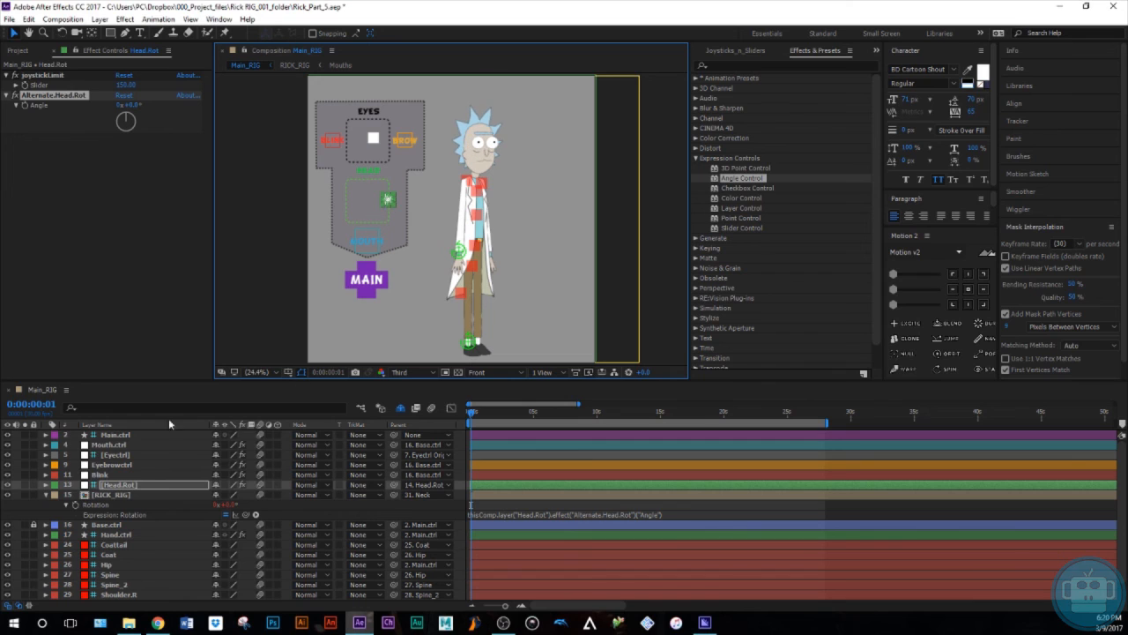
- Collapse the RICK_RIG layer's properties, lock the layer and mark it shy
{"action": "left_click", "coordinate": [45, 497]}
{"action": "left_click", "coordinate": [42, 496]}
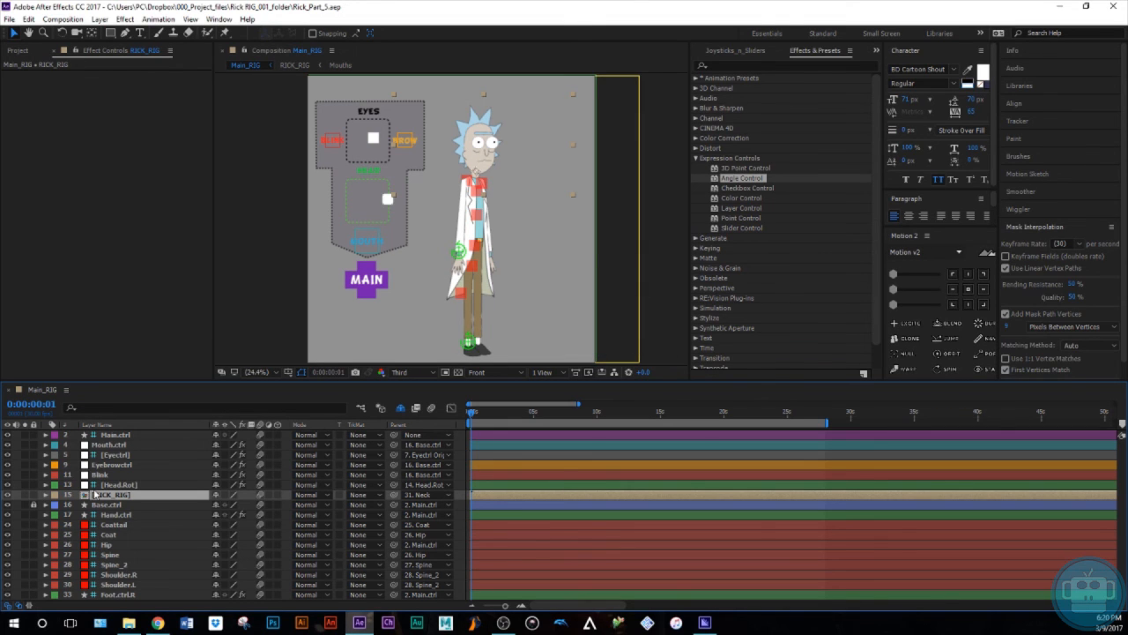
{"action": "left_click", "coordinate": [33, 495]}
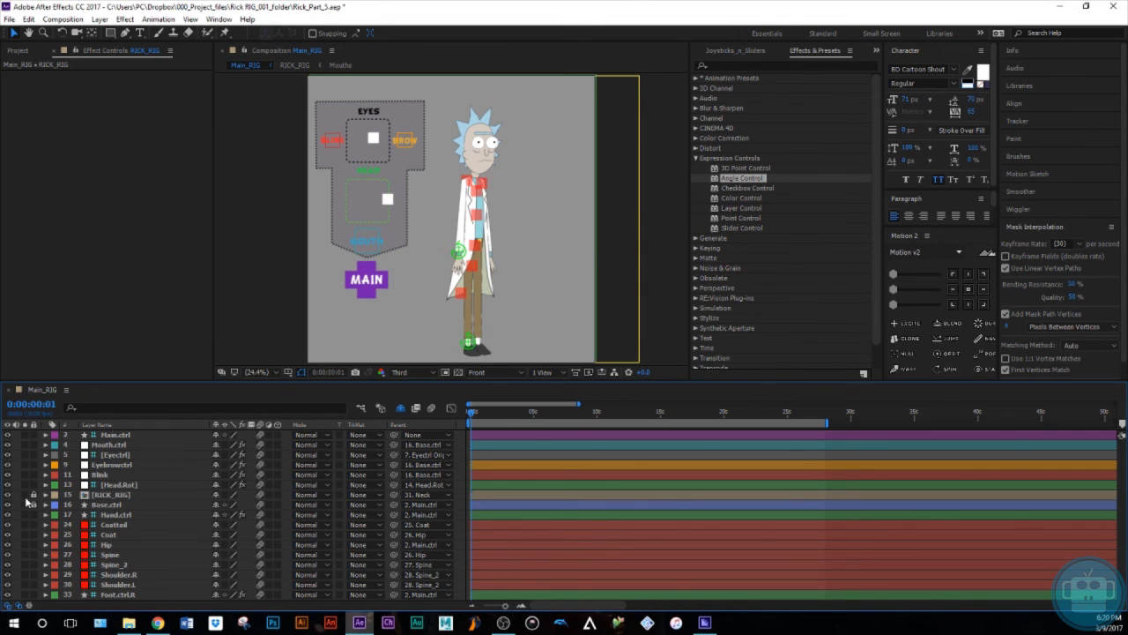
{"action": "left_click", "coordinate": [216, 495]}
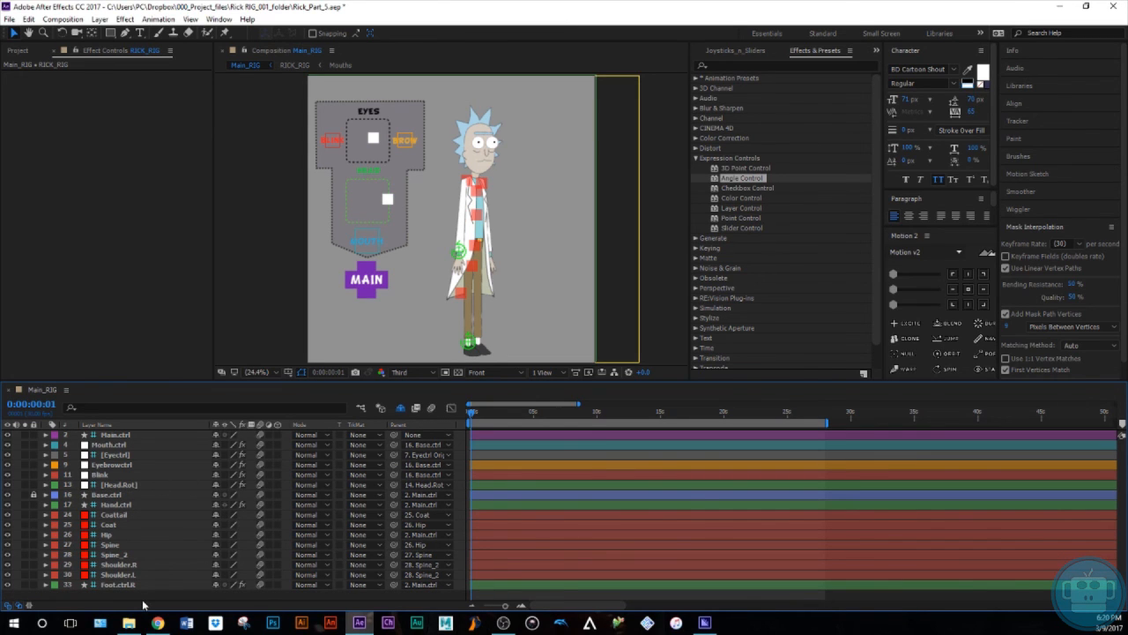
- Move to the first frame and try posing the rig with Hand.ctrl and Foot.ctrl.R, undoing each test move
{"action": "left_click_drag", "start_coordinate": [479, 419], "coordinate": [436, 490]}
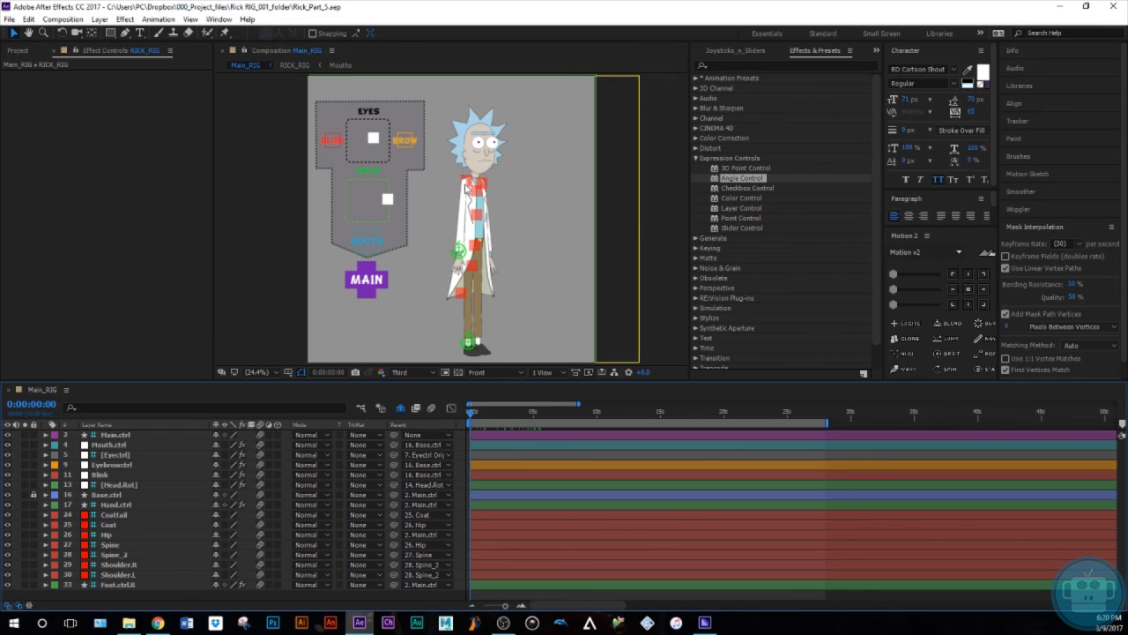
{"action": "left_click", "coordinate": [460, 251]}
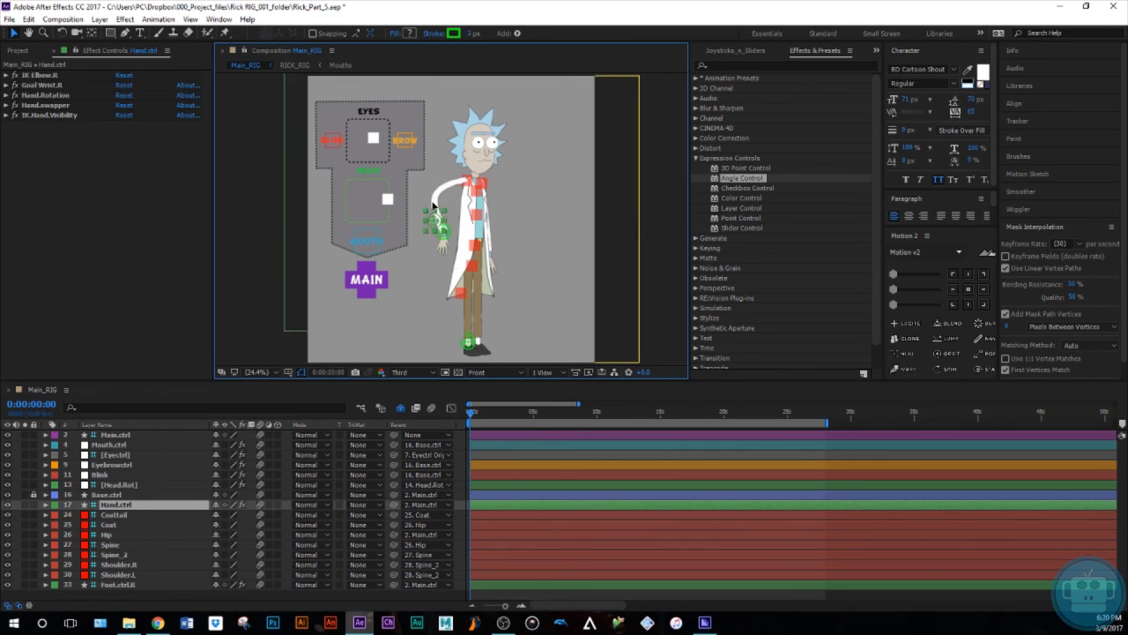
{"action": "left_click_drag", "start_coordinate": [447, 217], "coordinate": [445, 252]}
{"action": "key", "text": "ctrl+z"}
{"action": "left_click", "coordinate": [471, 345]}
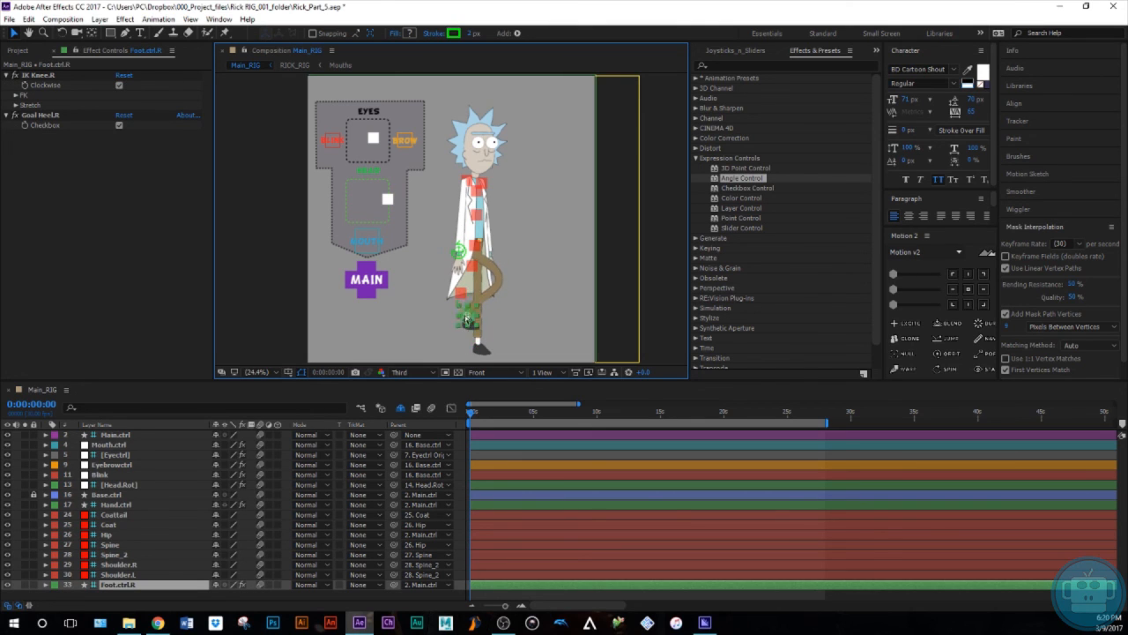
{"action": "left_click_drag", "start_coordinate": [462, 294], "coordinate": [452, 301]}
{"action": "key", "text": "ctrl+z"}
- Try out the Eyectrl joystick and the Main slider of Eyebrowctrl, undoing each change
{"action": "mouse_move", "coordinate": [373, 139]}
{"action": "left_mouse_down"}
{"action": "mouse_move", "coordinate": [351, 138]}
{"action": "mouse_move", "coordinate": [374, 153]}
{"action": "mouse_move", "coordinate": [373, 143]}
{"action": "left_mouse_up"}
{"action": "key", "text": "ctrl+z"}
{"action": "left_click", "coordinate": [402, 143]}
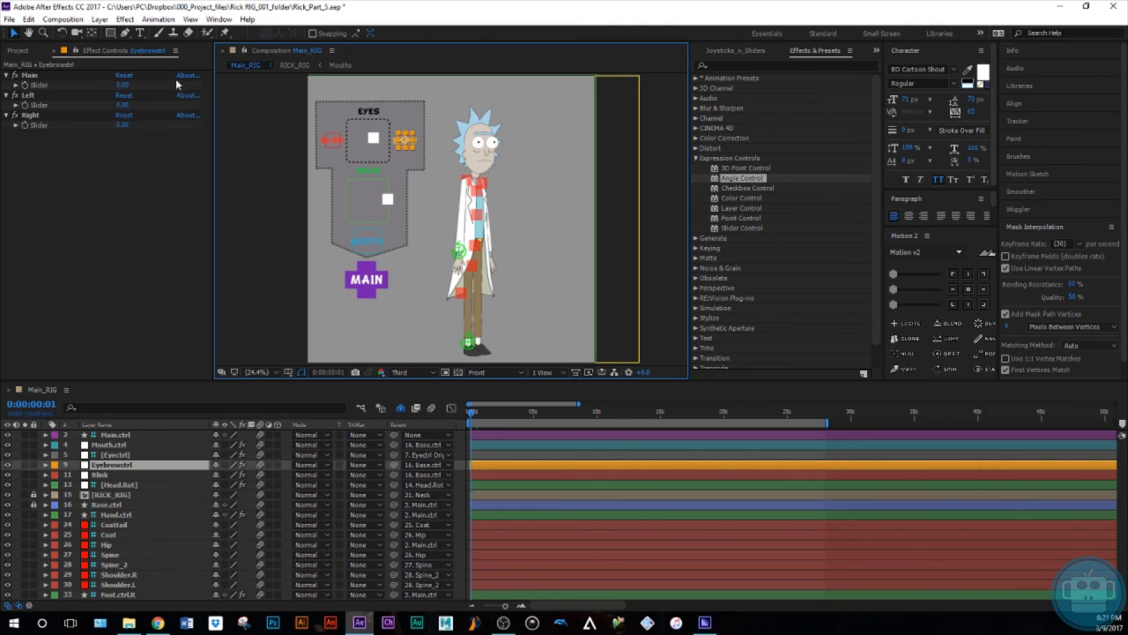
{"action": "mouse_move", "coordinate": [123, 84]}
{"action": "left_mouse_down"}
{"action": "mouse_move", "coordinate": [146, 78]}
{"action": "mouse_move", "coordinate": [125, 86]}
{"action": "left_mouse_up"}
{"action": "key", "text": "ctrl+z"}
- Try the four lid and underlid sliders of the Blink controller together and reset them to 0
{"action": "left_click", "coordinate": [333, 139]}
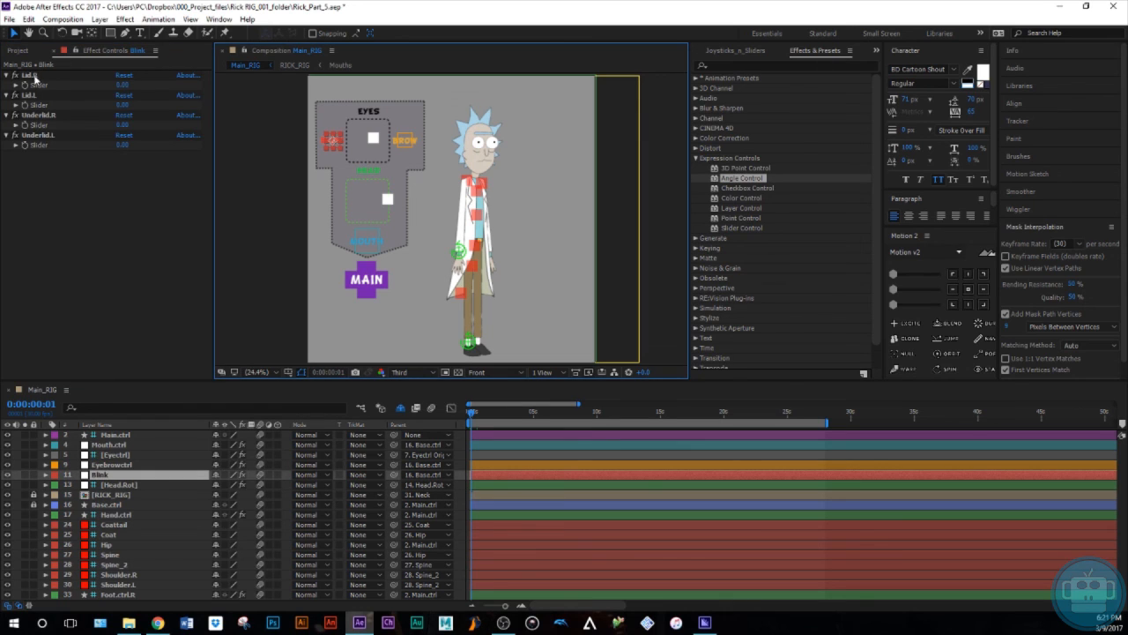
{"action": "left_click", "coordinate": [33, 76]}
{"action": "left_click", "coordinate": [49, 139], "text": "shift"}
{"action": "mouse_move", "coordinate": [122, 146]}
{"action": "left_mouse_down"}
{"action": "mouse_move", "coordinate": [151, 147]}
{"action": "mouse_move", "coordinate": [130, 149]}
{"action": "left_mouse_up"}
{"action": "left_click", "coordinate": [125, 147]}
{"action": "type", "text": "0"}
{"action": "key", "text": "Return"}
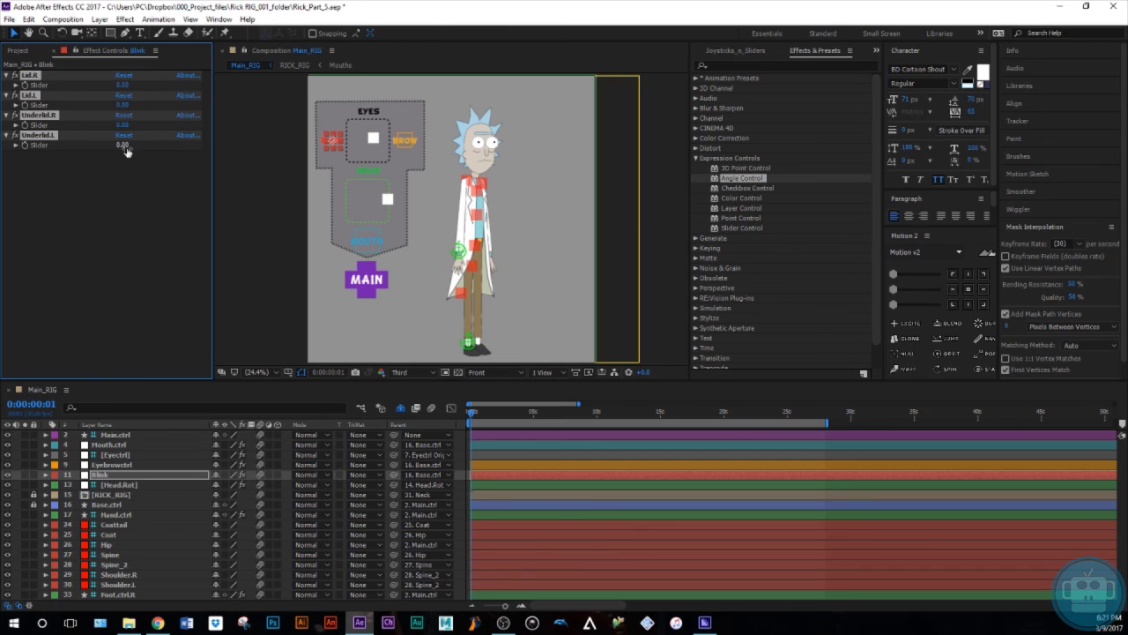
- Check the Head.Rot controller and the Main slider of Eyebrowctrl, and reselect Head.Rot
{"action": "left_click", "coordinate": [388, 200]}
{"action": "left_click", "coordinate": [403, 139]}
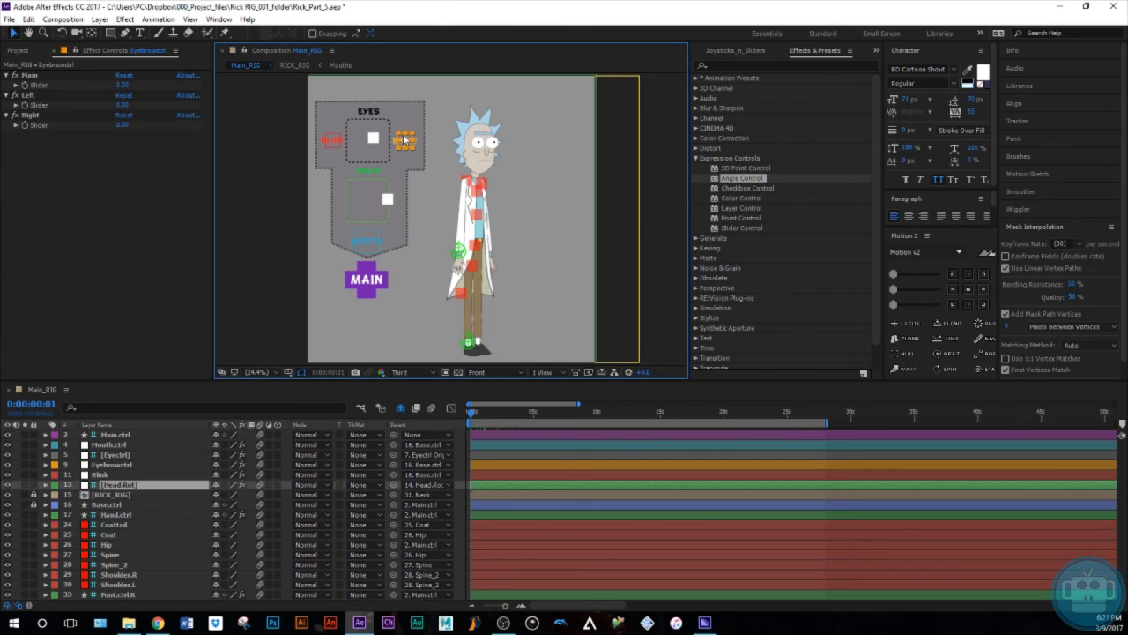
{"action": "left_click", "coordinate": [32, 77]}
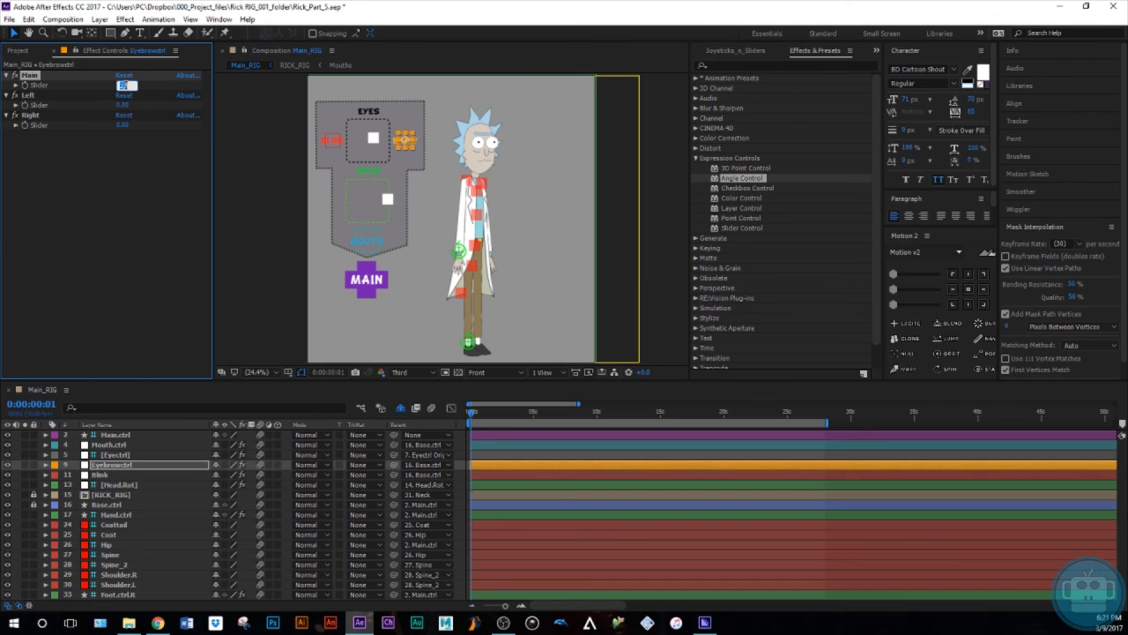
{"action": "left_click", "coordinate": [386, 200]}
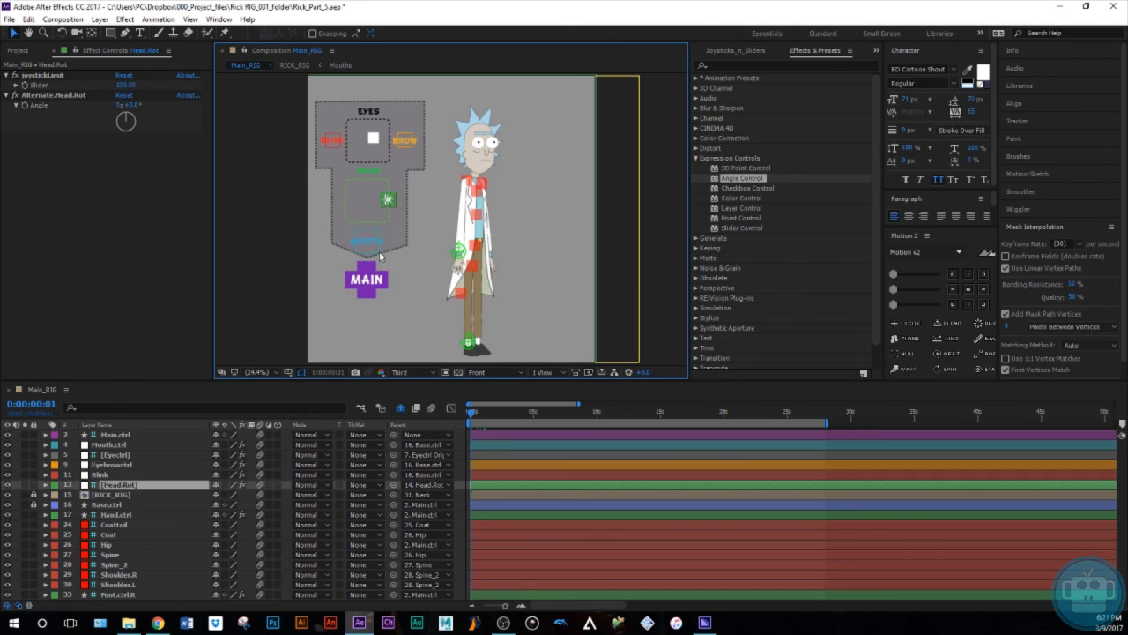
- Scrub through the mouth shapes with the Mouth.ctrl slider and set it to 0
{"action": "left_click", "coordinate": [375, 251]}
{"action": "left_click_drag", "start_coordinate": [115, 90], "coordinate": [112, 90]}
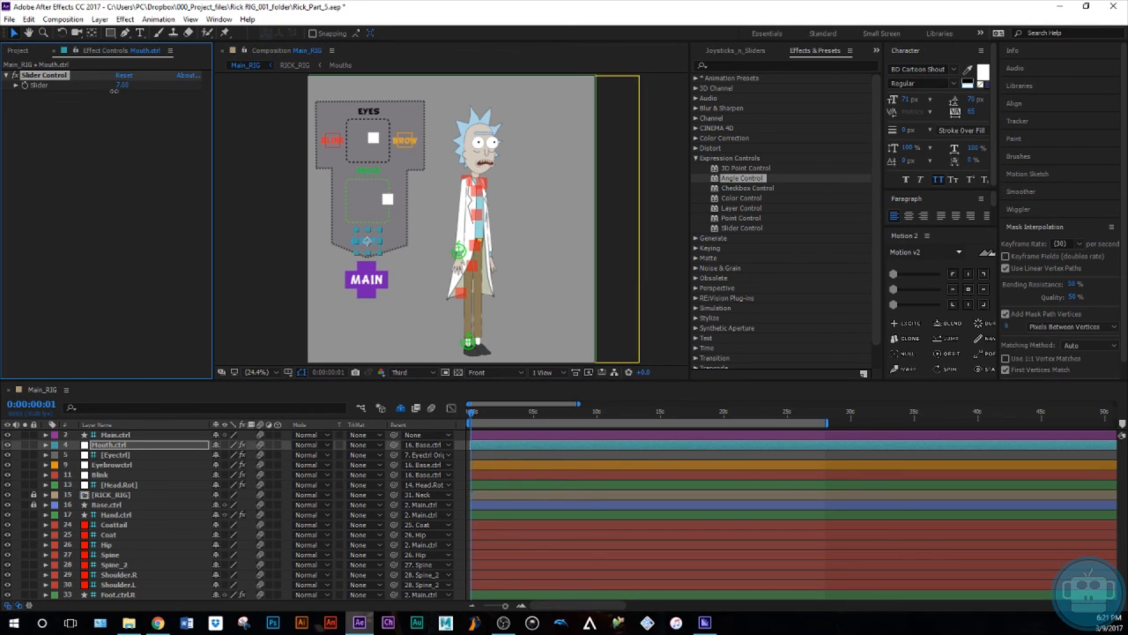
{"action": "left_click", "coordinate": [119, 86]}
{"action": "type", "text": "0"}
{"action": "key", "text": "Return"}
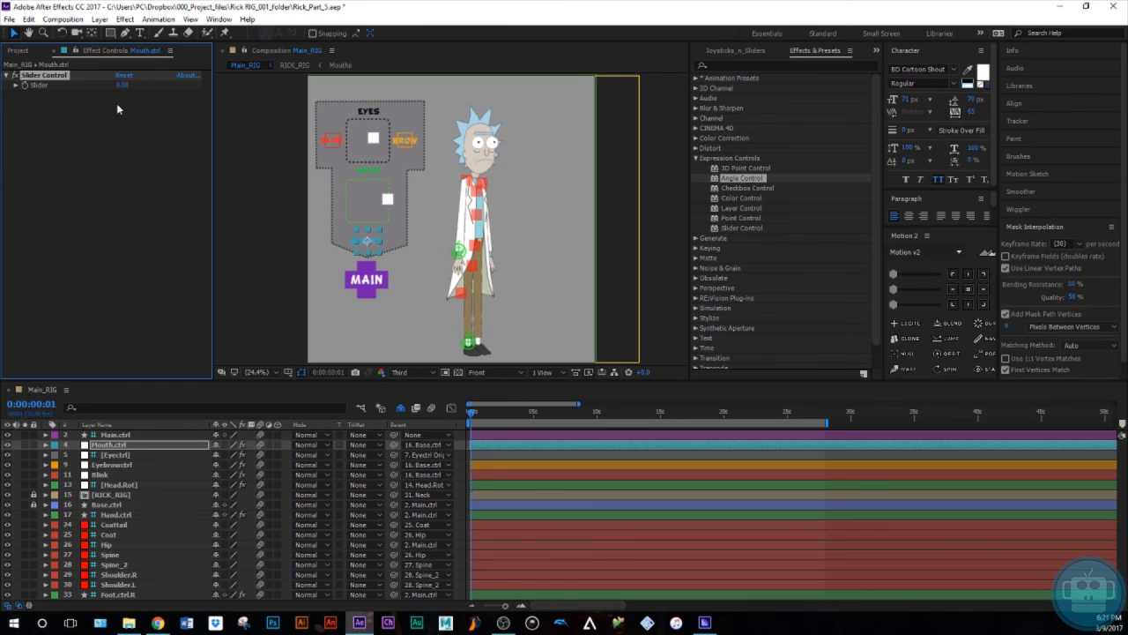